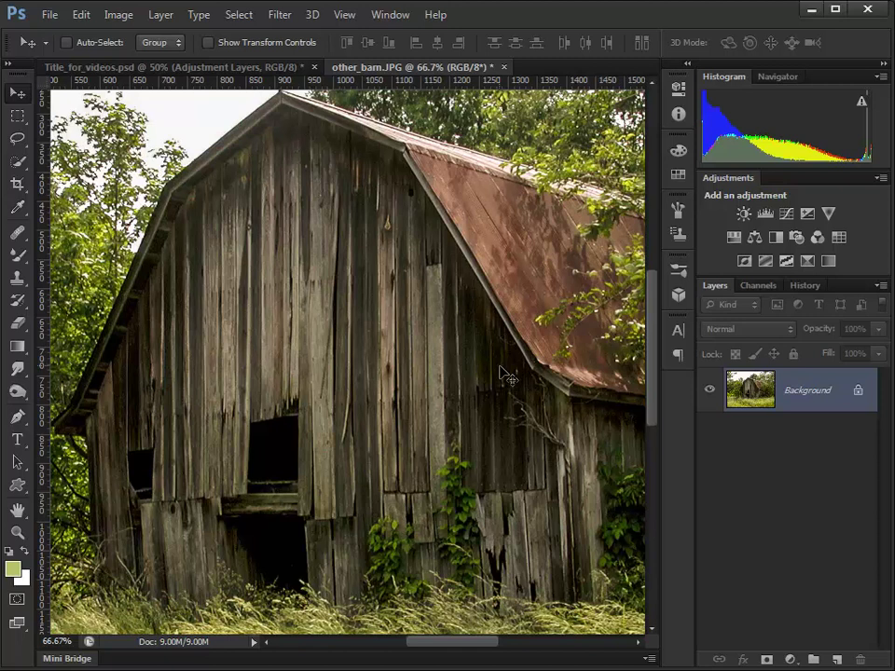
Apply a Levels adjustment directly to the Background layer with input black at 24 and input white at 195, comparing the preview
{"action": "key", "text": "ctrl+0"}
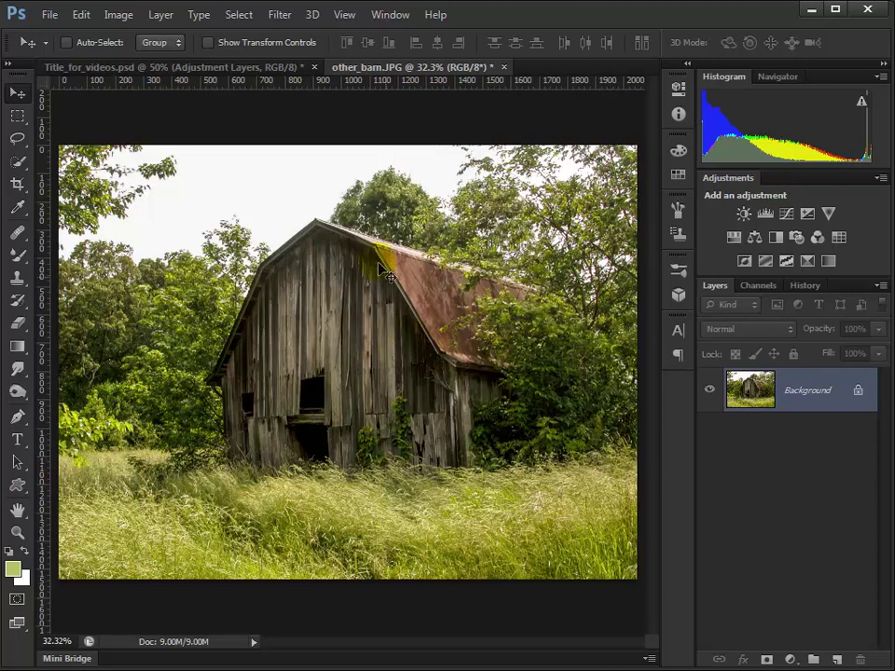
{"action": "left_click", "coordinate": [121, 15]}
{"action": "mouse_move", "coordinate": [134, 61]}
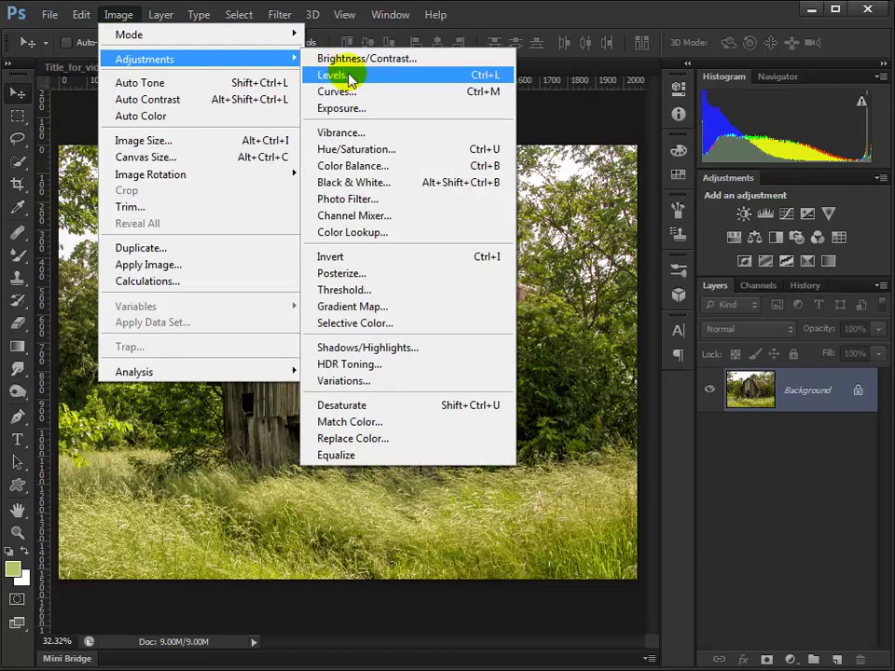
{"action": "left_click", "coordinate": [344, 75]}
{"action": "left_click_drag", "start_coordinate": [858, 288], "coordinate": [557, 351]}
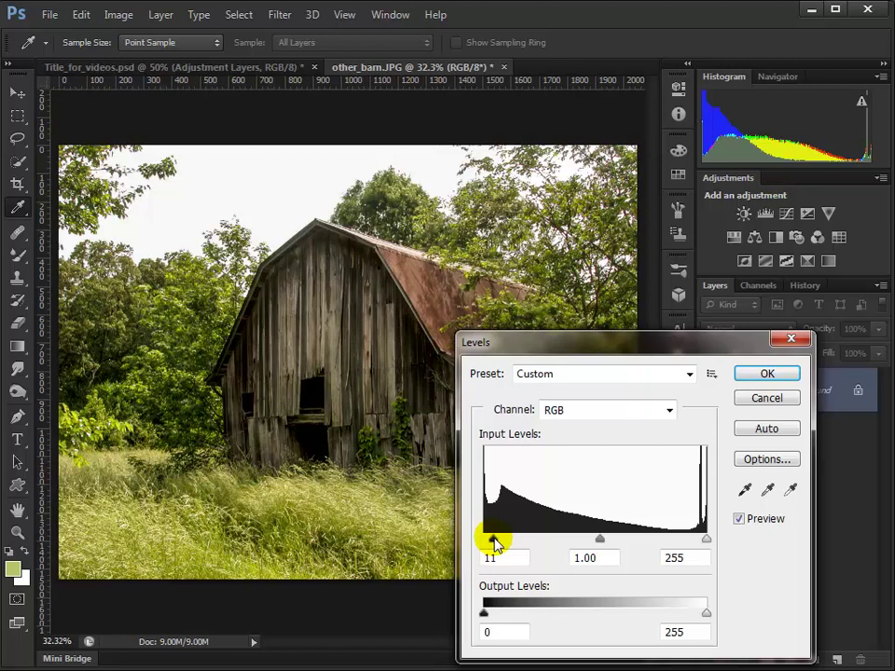
{"action": "left_click_drag", "start_coordinate": [484, 539], "coordinate": [504, 539]}
{"action": "left_click_drag", "start_coordinate": [705, 539], "coordinate": [656, 556]}
{"action": "left_click_drag", "start_coordinate": [577, 351], "coordinate": [593, 306]}
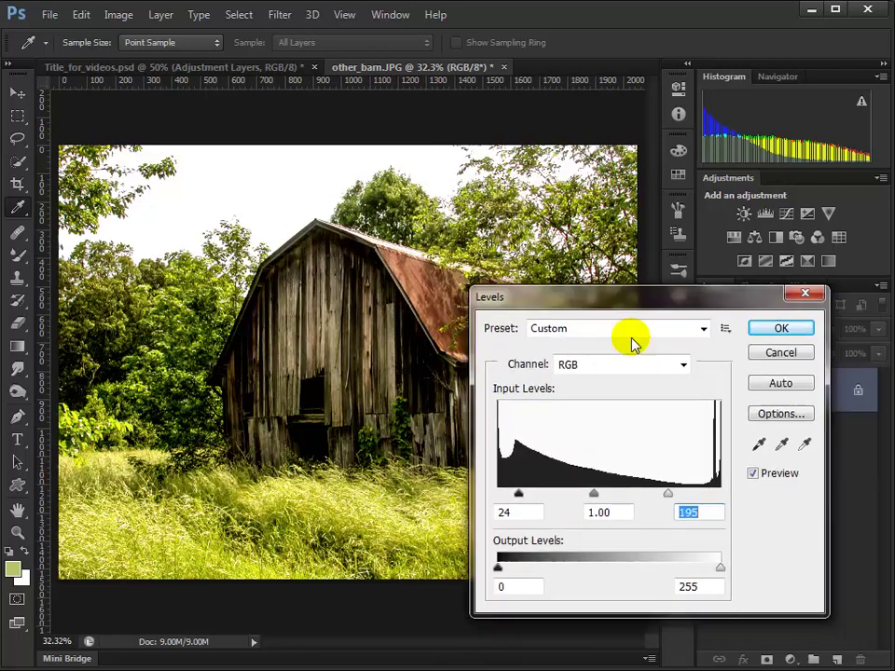
{"action": "left_click", "coordinate": [754, 474]}
{"action": "left_click", "coordinate": [754, 475]}
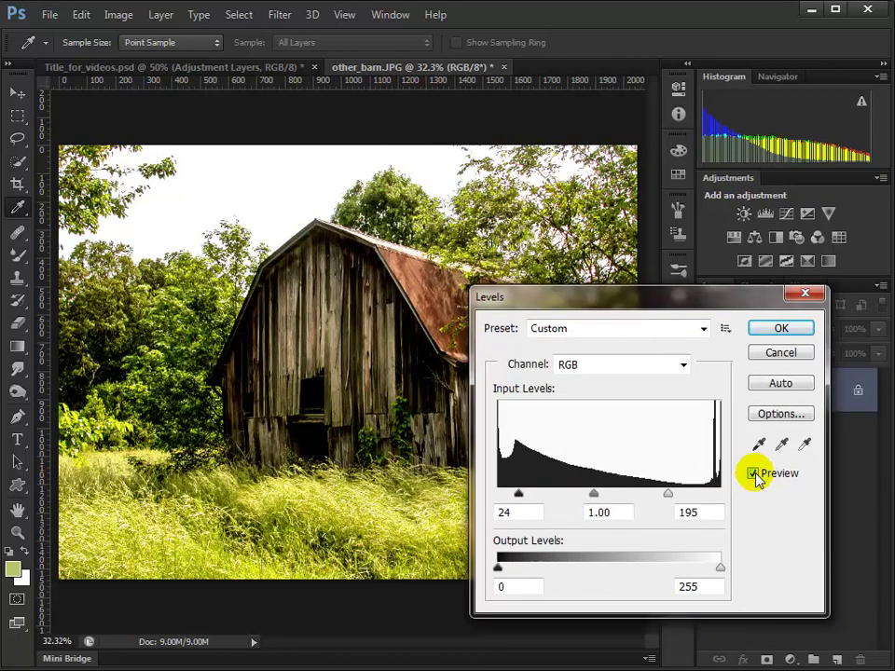
{"action": "left_click", "coordinate": [784, 327]}
{"action": "key", "text": "v"}
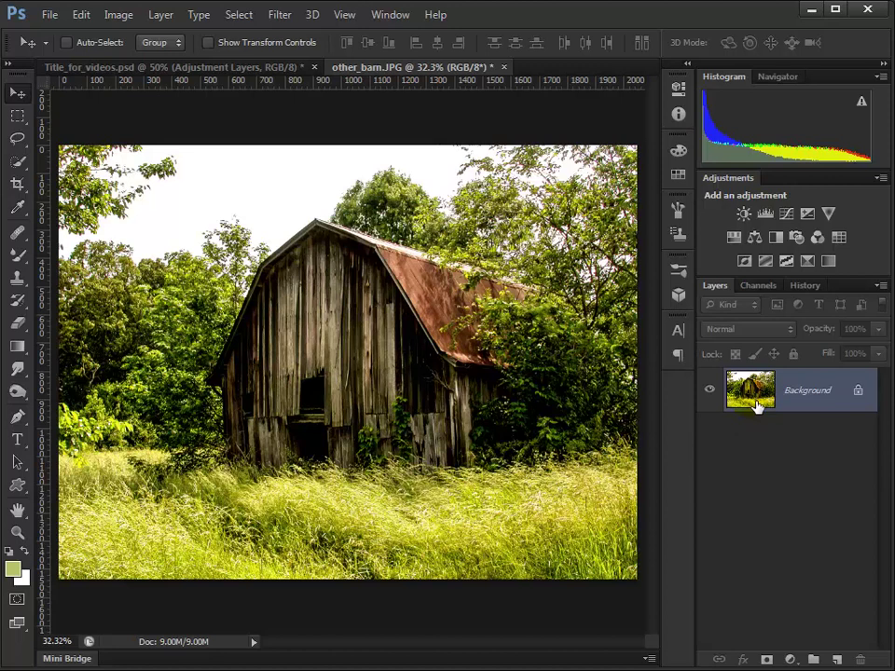
Check the Levels entry in the document history and try fading the Levels adjustment to about 78% opacity
{"action": "left_click", "coordinate": [802, 285]}
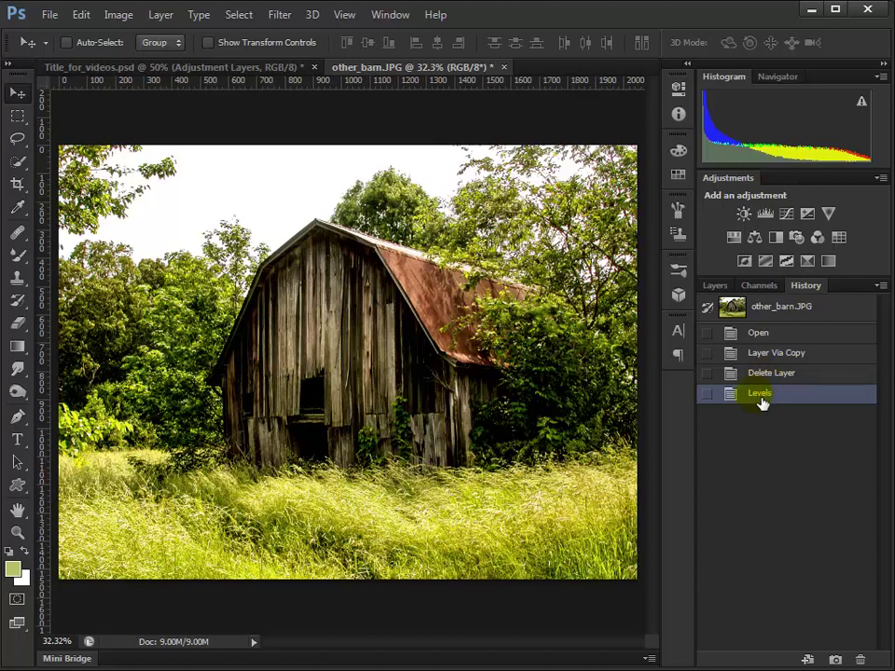
{"action": "left_click", "coordinate": [715, 286]}
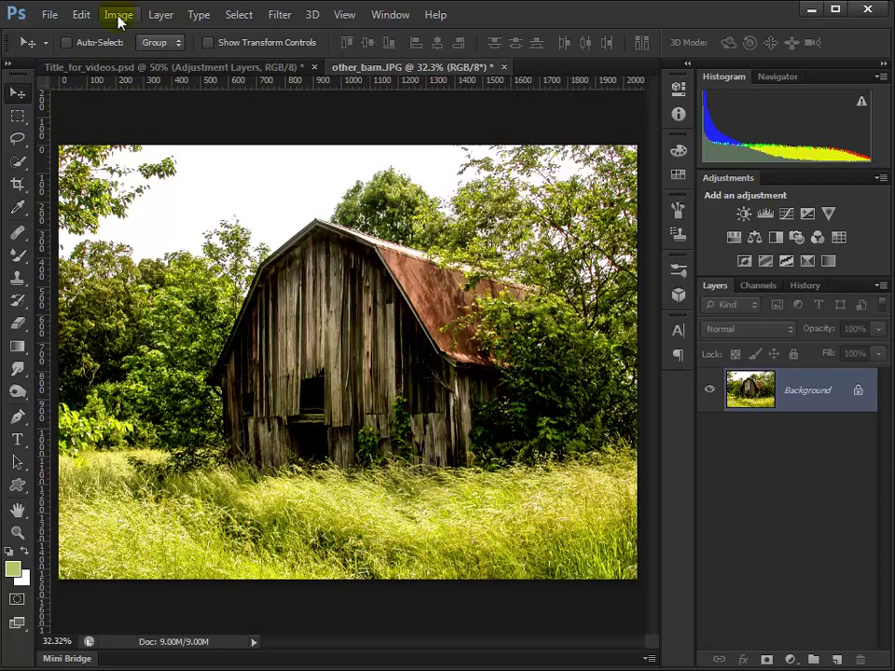
{"action": "left_click", "coordinate": [81, 14]}
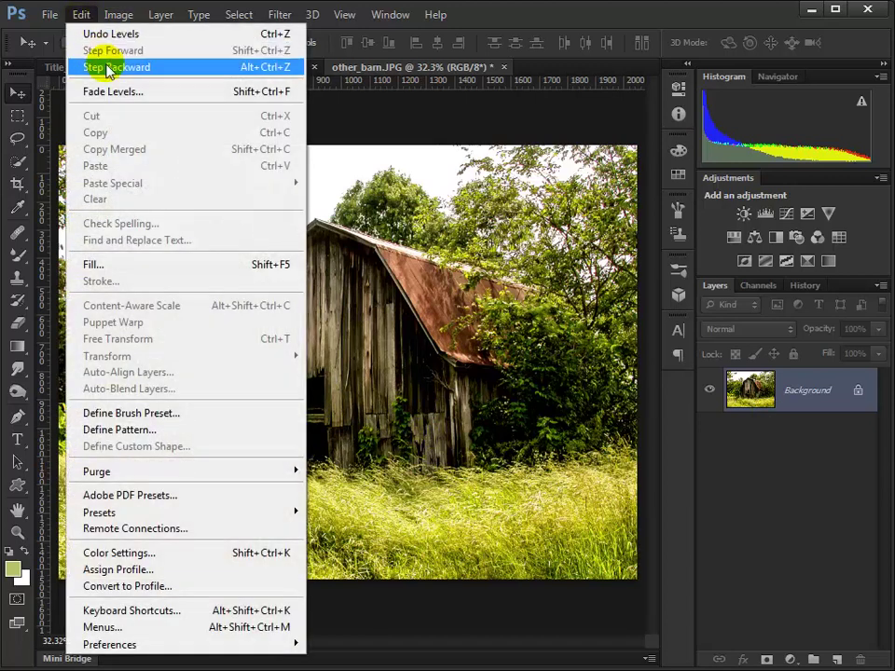
{"action": "left_click", "coordinate": [113, 92]}
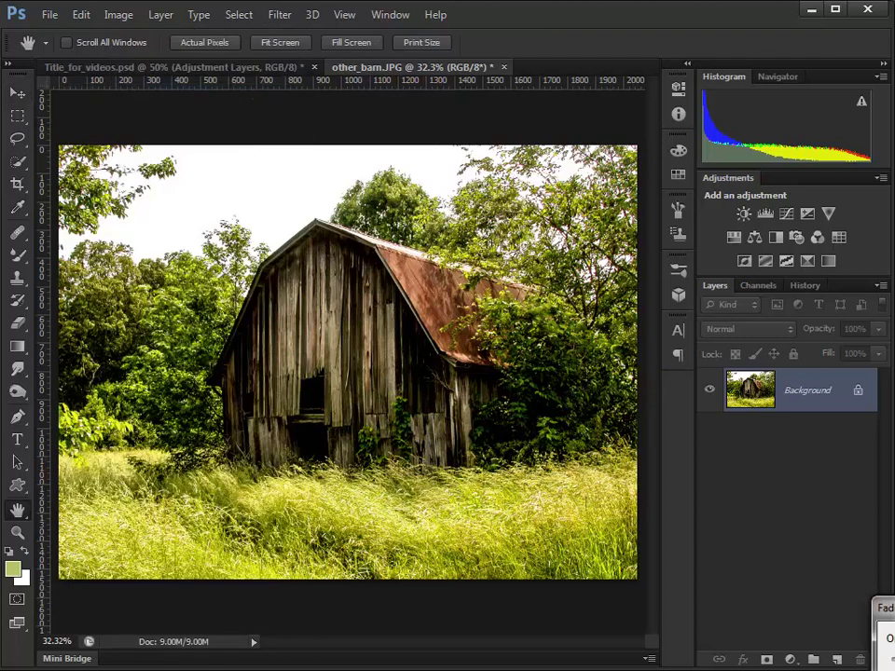
{"action": "left_click", "coordinate": [493, 348]}
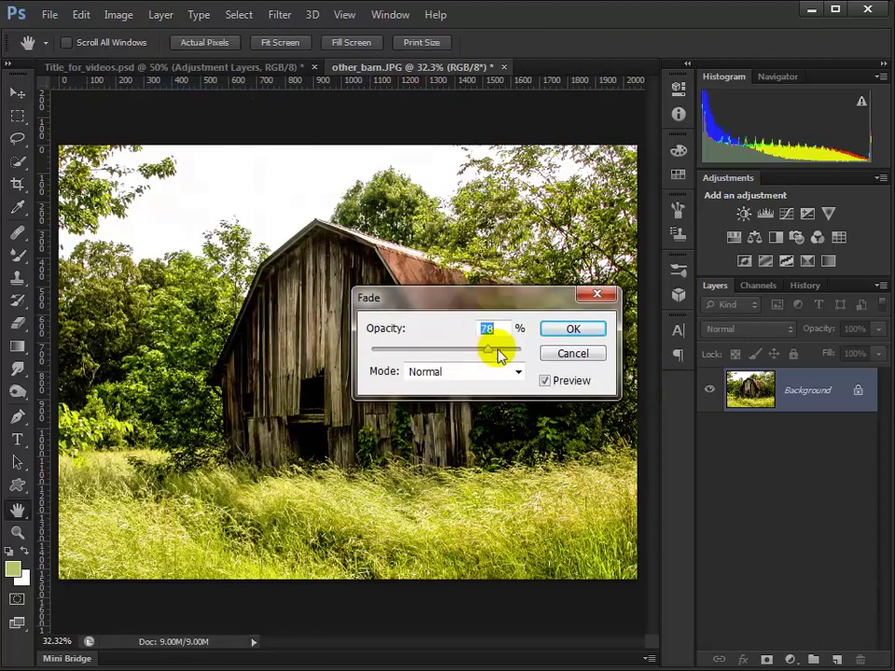
{"action": "left_click", "coordinate": [590, 353]}
{"action": "key", "text": "v"}
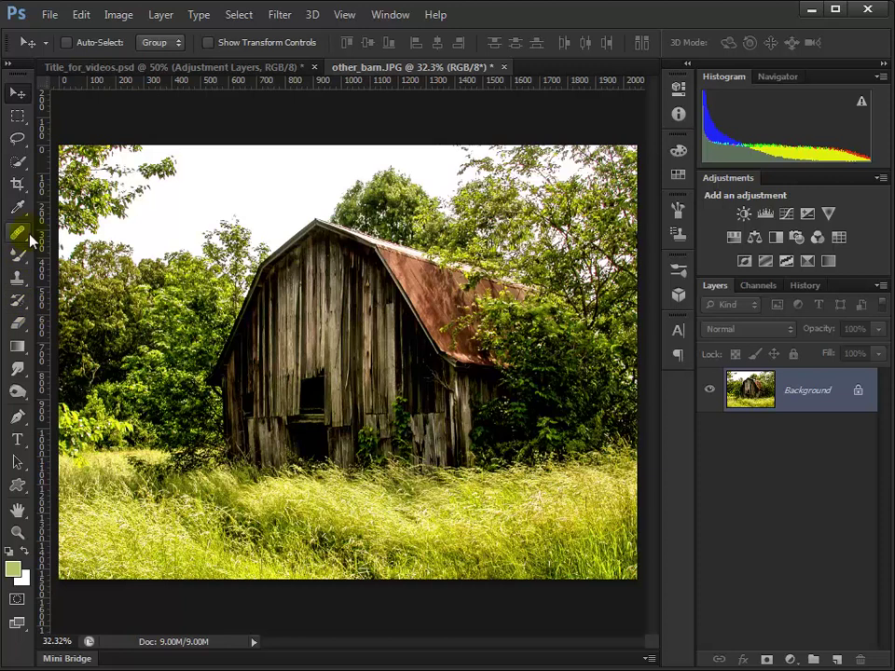
Set up the Brush tool with a soft round tip, 52 px size and 42% hardness
{"action": "left_click_drag", "start_coordinate": [25, 258], "coordinate": [81, 258]}
{"action": "left_click", "coordinate": [74, 44]}
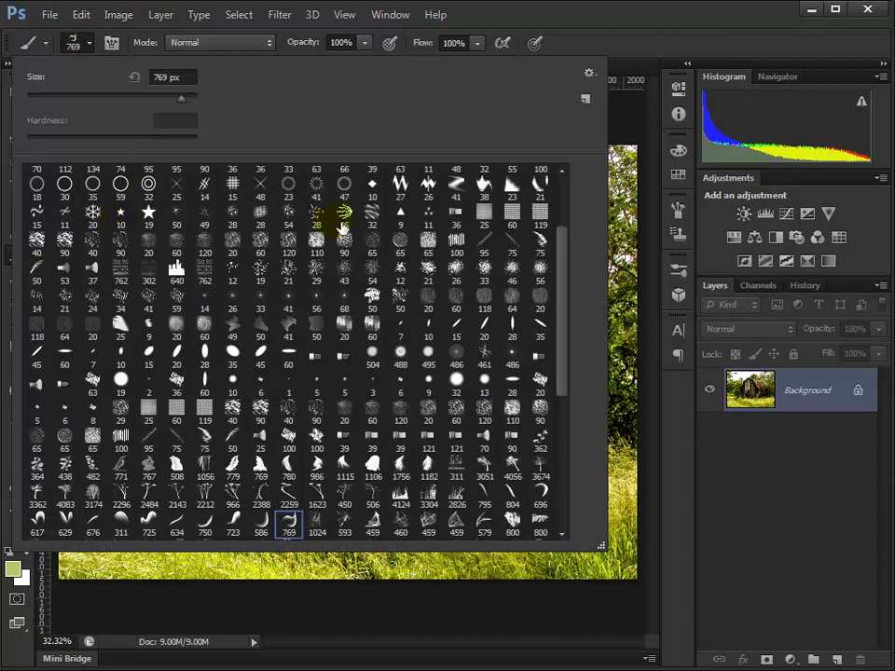
{"action": "scroll", "coordinate": [513, 186], "scroll_direction": "up", "scroll_amount": 3}
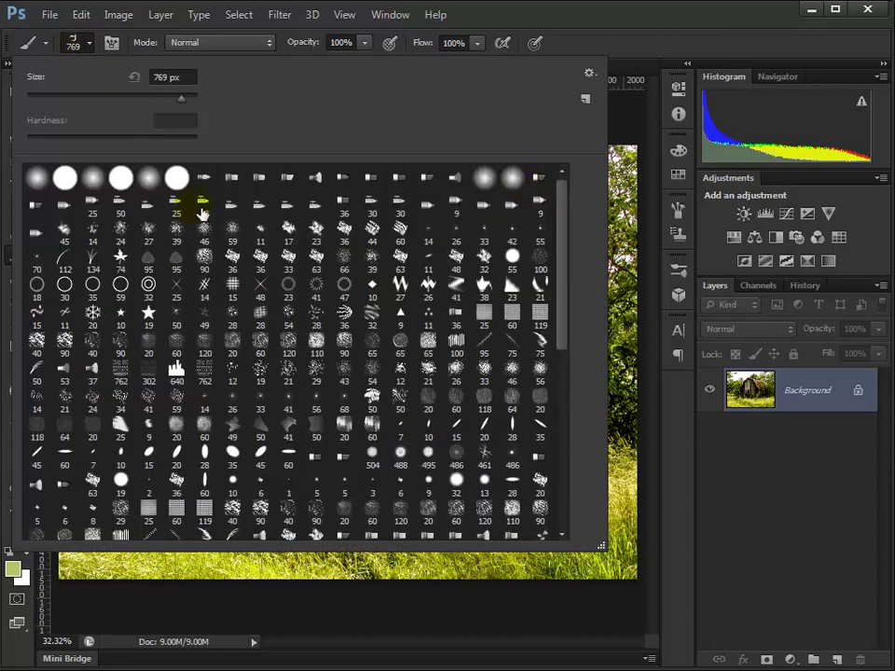
{"action": "left_click", "coordinate": [93, 177]}
{"action": "left_click_drag", "start_coordinate": [90, 141], "coordinate": [99, 140]}
{"action": "left_click_drag", "start_coordinate": [76, 94], "coordinate": [71, 96]}
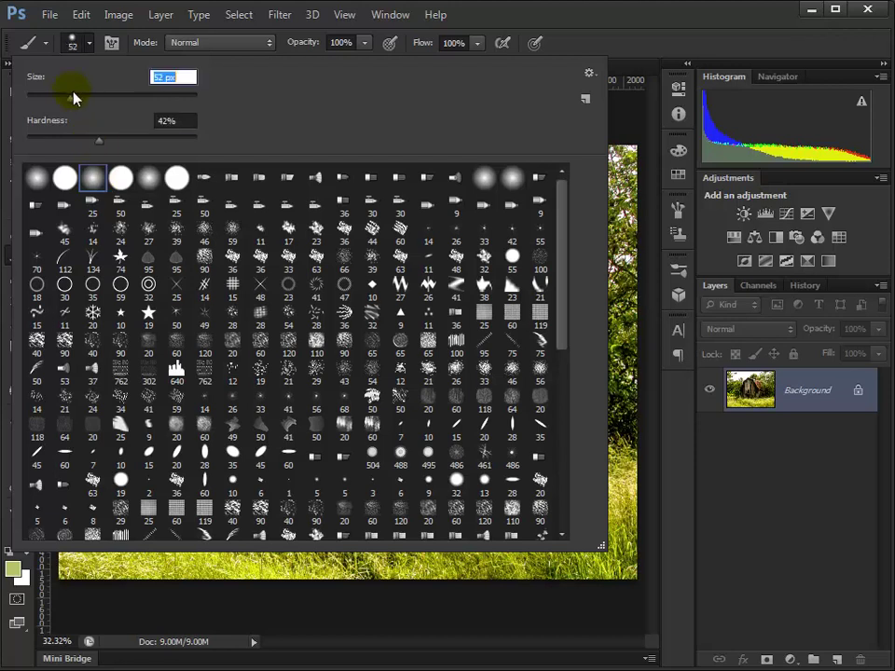
{"action": "left_click", "coordinate": [647, 70]}
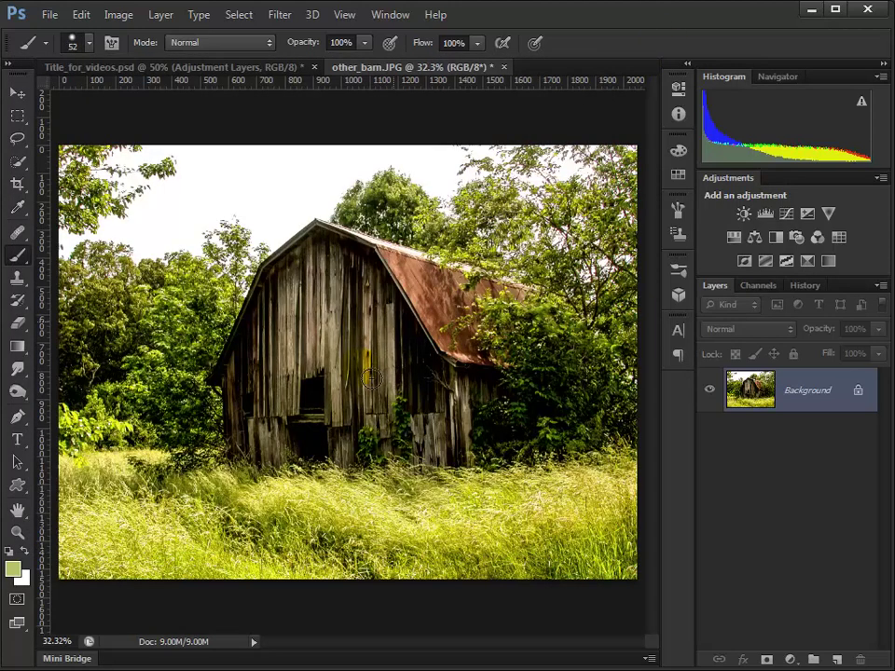
Set the foreground color to red and paint a diagonal brush stroke from the barn's roof to the trees beside it
{"action": "left_click", "coordinate": [14, 568]}
{"action": "left_click_drag", "start_coordinate": [766, 291], "coordinate": [766, 295]}
{"action": "left_click", "coordinate": [743, 292]}
{"action": "key", "text": "Return"}
{"action": "left_click_drag", "start_coordinate": [380, 240], "coordinate": [141, 302]}
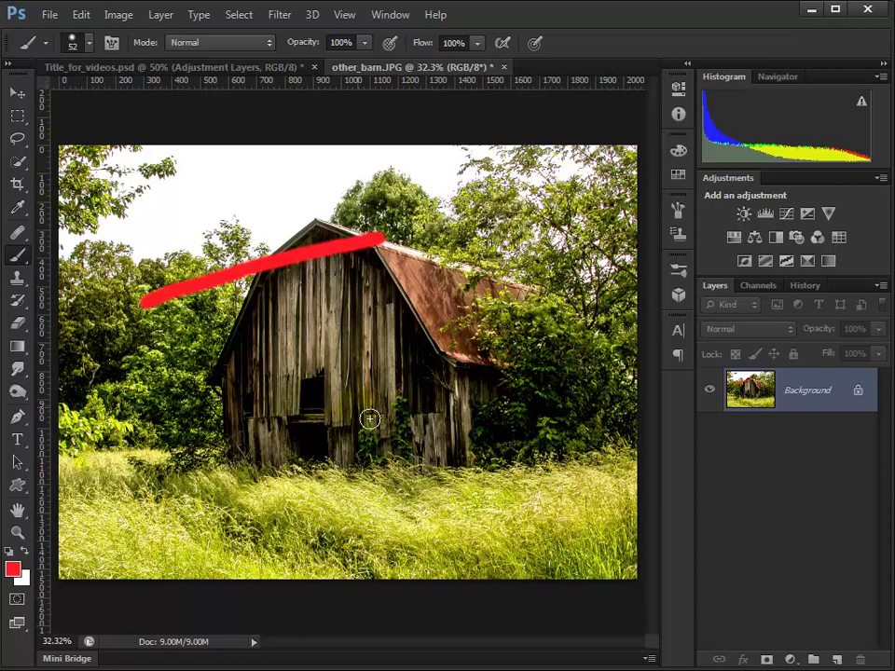
{"action": "mouse_move", "coordinate": [373, 415]}
{"action": "left_mouse_down"}
{"action": "mouse_move", "coordinate": [351, 359]}
{"action": "mouse_move", "coordinate": [363, 323]}
{"action": "left_mouse_up"}
Fade the red brush stroke to about 99% opacity in Normal mode
{"action": "left_click", "coordinate": [81, 15]}
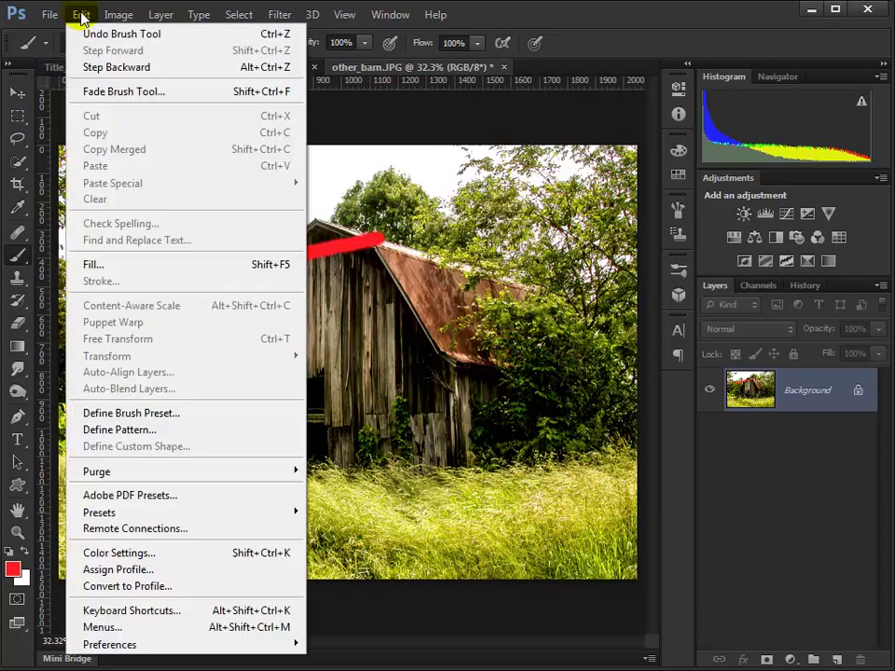
{"action": "left_click", "coordinate": [104, 92]}
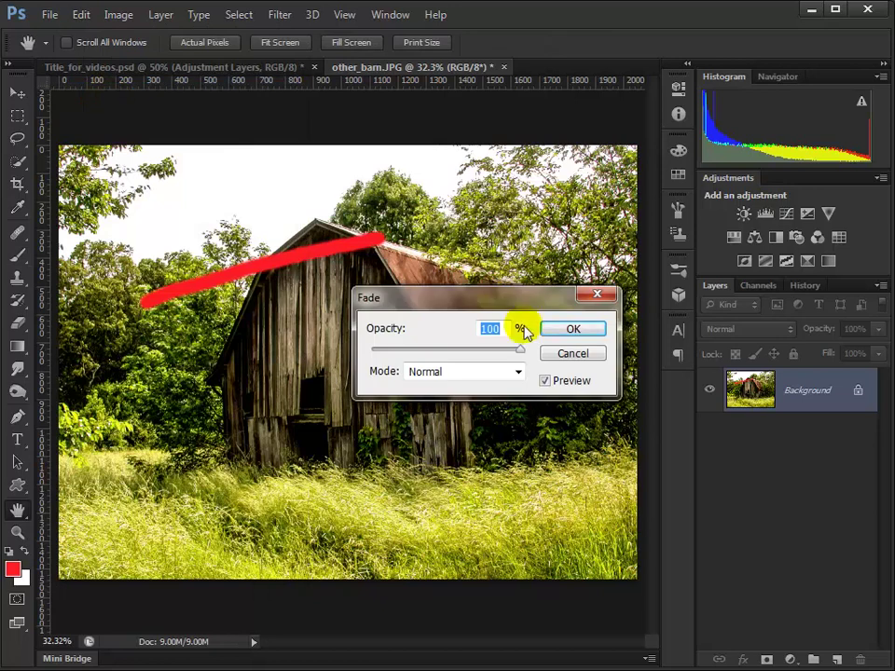
{"action": "mouse_move", "coordinate": [521, 350]}
{"action": "left_mouse_down"}
{"action": "mouse_move", "coordinate": [437, 356]}
{"action": "mouse_move", "coordinate": [515, 355]}
{"action": "left_mouse_up"}
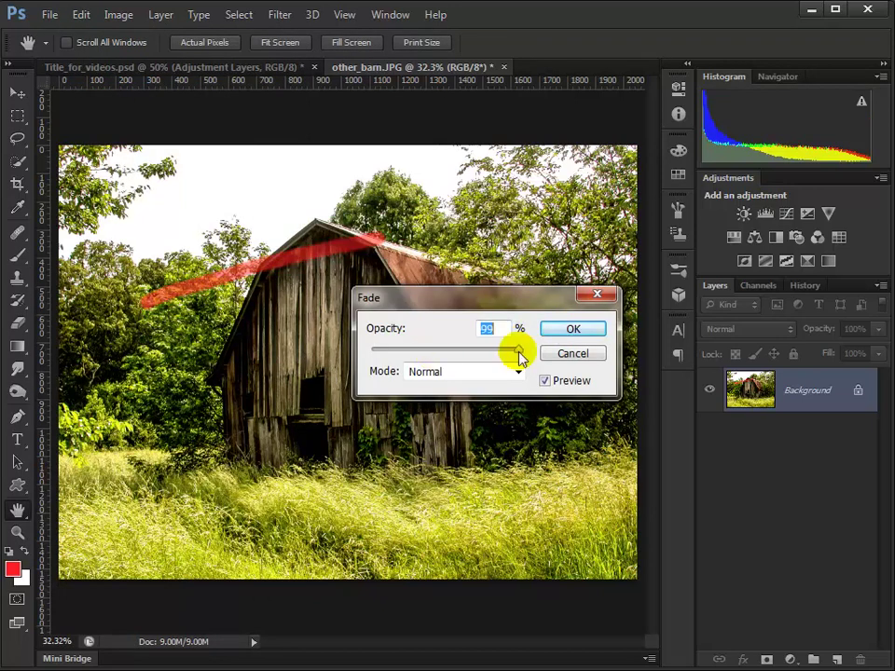
{"action": "left_click", "coordinate": [575, 330]}
{"action": "left_click", "coordinate": [82, 17]}
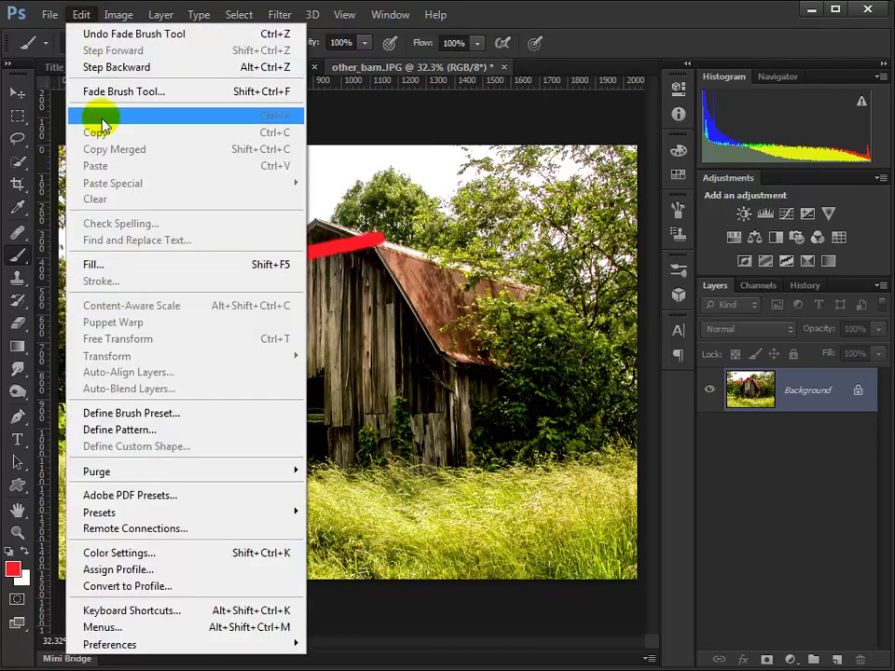
{"action": "left_click", "coordinate": [515, 311]}
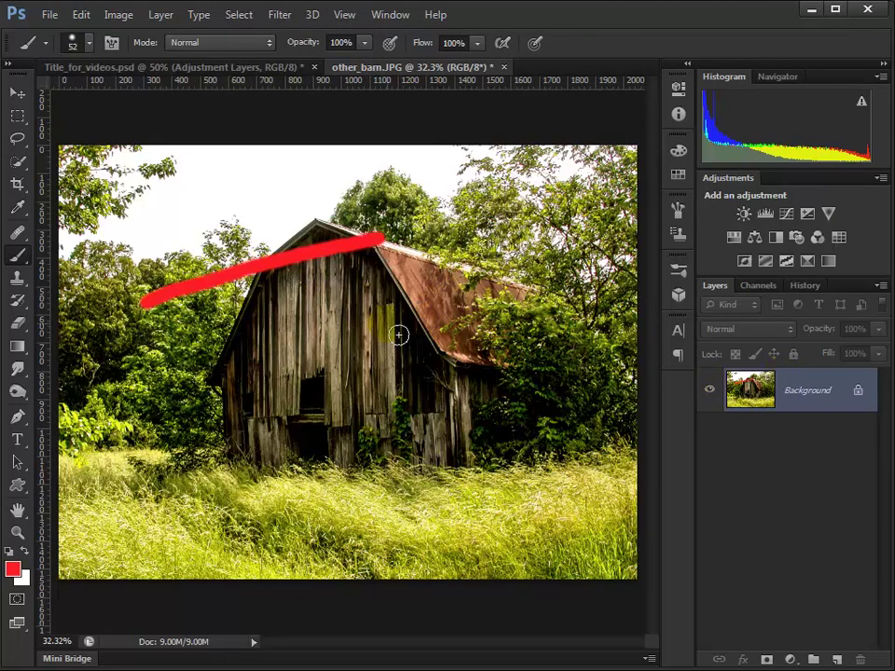
Revert the image to the Delete Layer history state and return to the layer list
{"action": "left_click", "coordinate": [806, 286]}
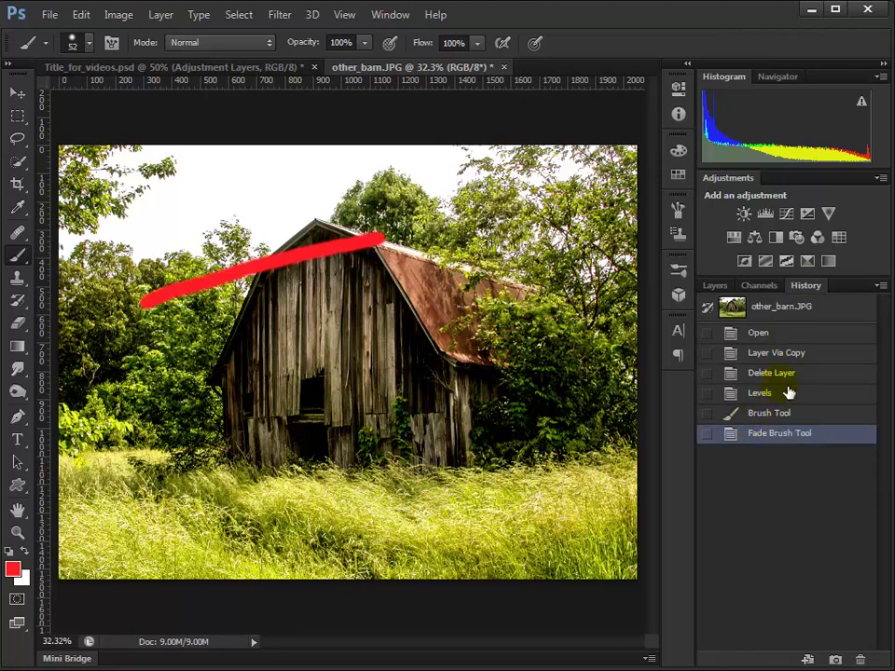
{"action": "left_click", "coordinate": [783, 374]}
{"action": "left_click", "coordinate": [713, 288]}
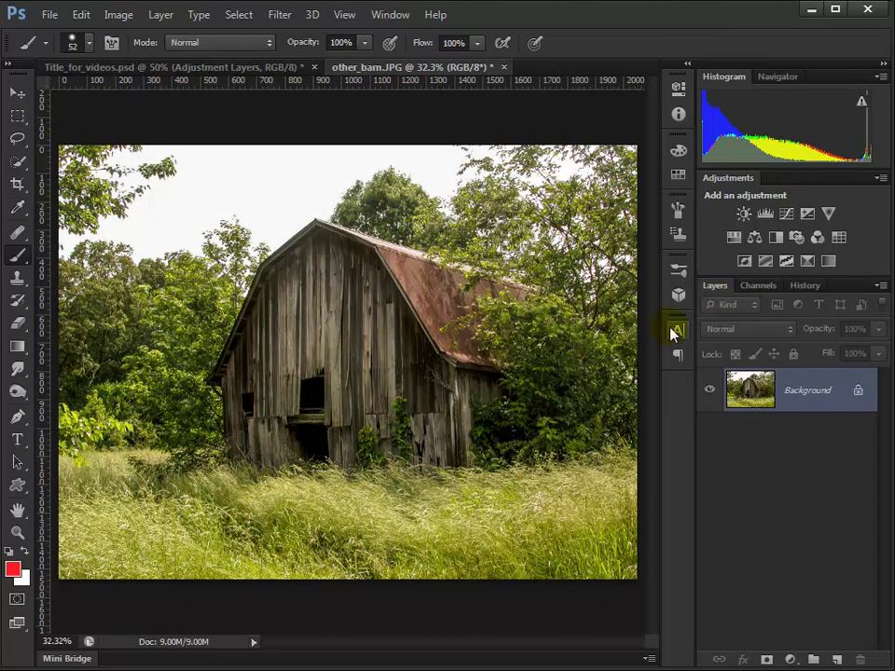
{"action": "left_click", "coordinate": [116, 14]}
{"action": "mouse_move", "coordinate": [131, 56]}
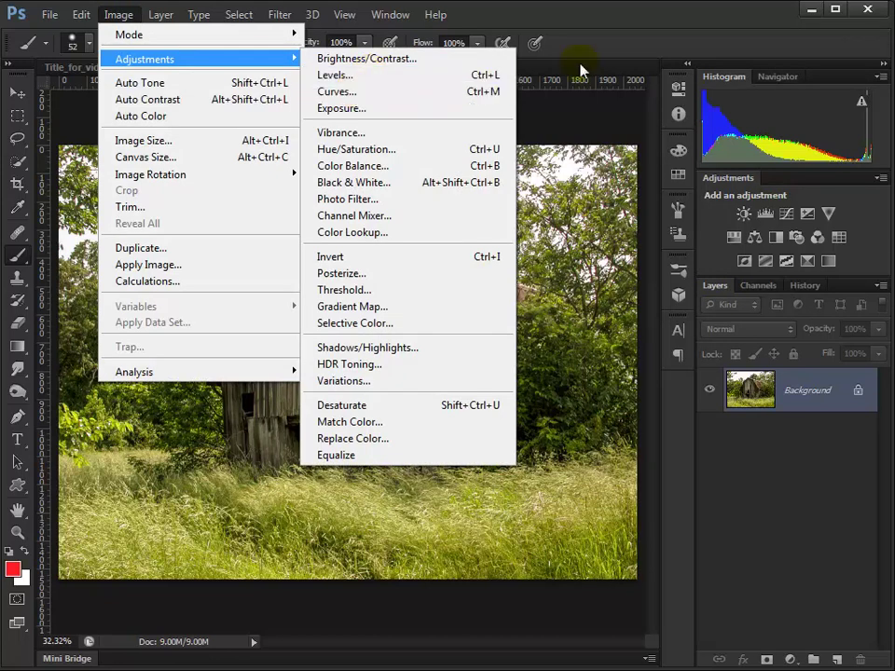
{"action": "left_click", "coordinate": [631, 26]}
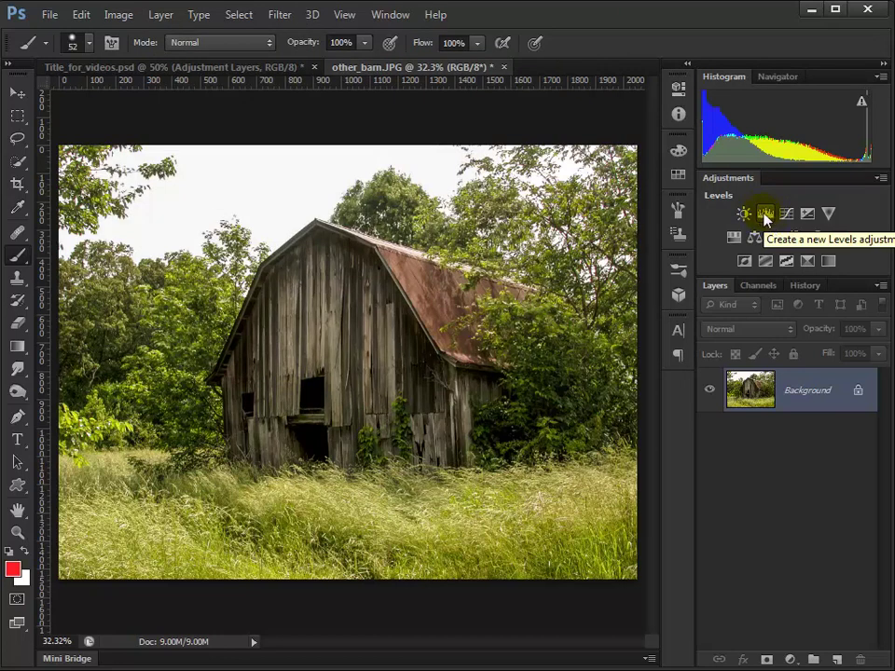
Add a Levels adjustment layer above the Background, raising the black input and lowering the white input for stronger contrast
{"action": "left_click", "coordinate": [764, 215]}
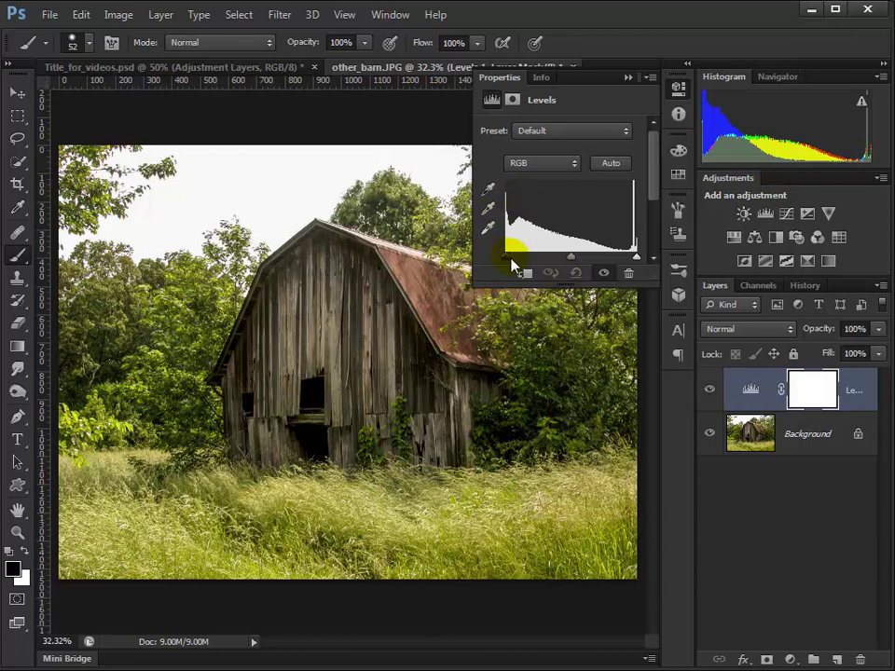
{"action": "left_click_drag", "start_coordinate": [508, 264], "coordinate": [515, 255]}
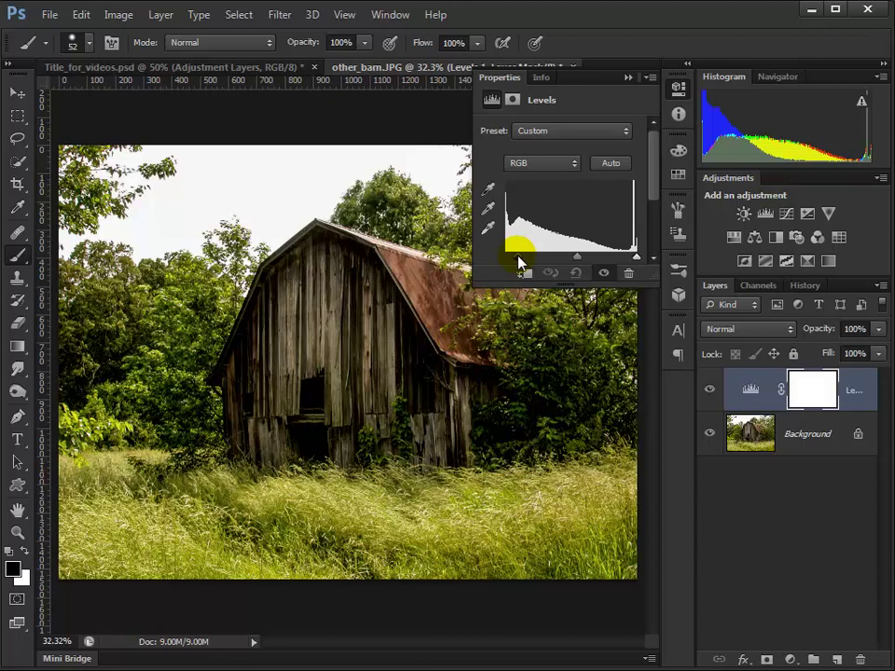
{"action": "left_click_drag", "start_coordinate": [632, 255], "coordinate": [611, 262]}
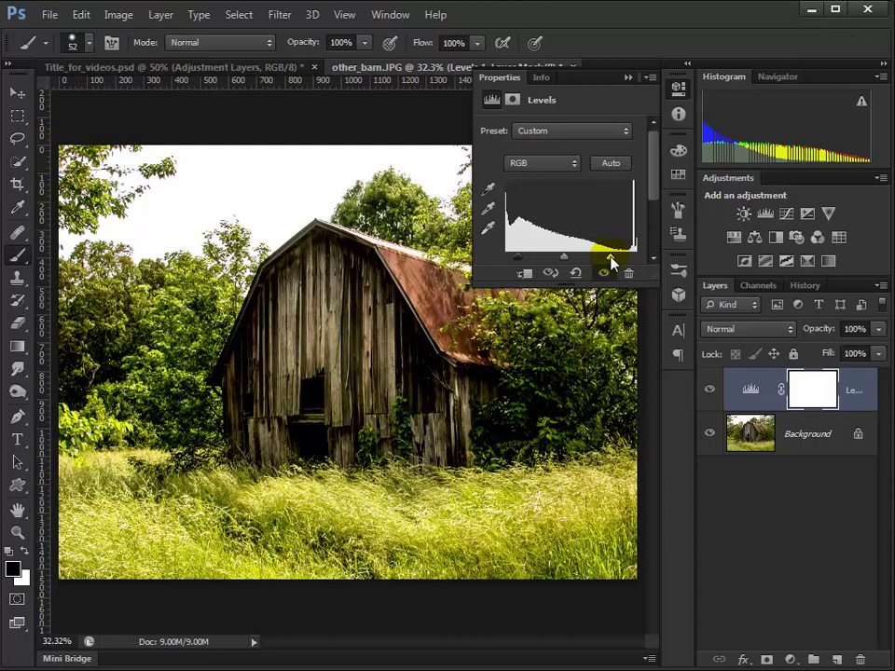
{"action": "left_click_drag", "start_coordinate": [529, 262], "coordinate": [522, 265]}
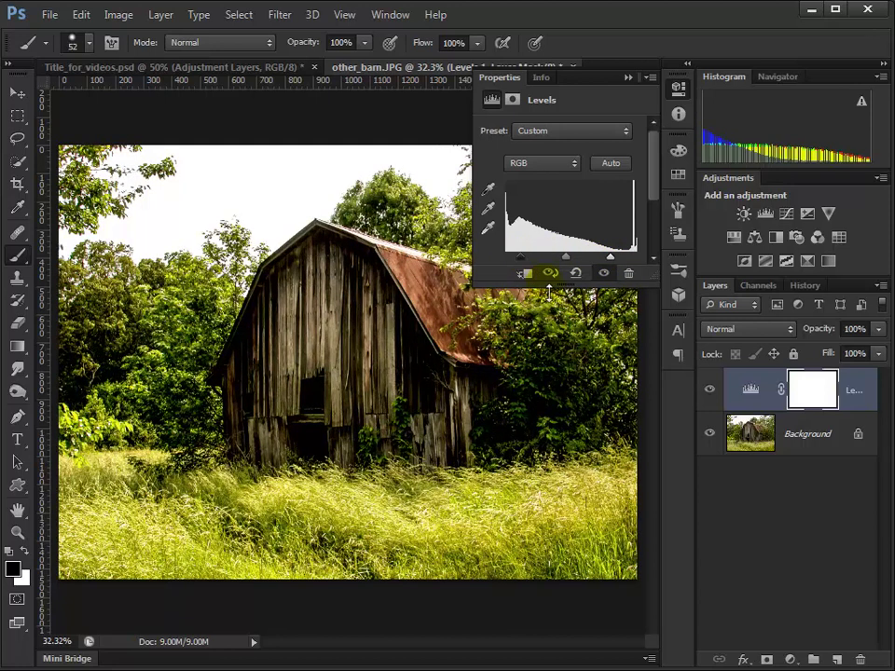
{"action": "left_click", "coordinate": [628, 78]}
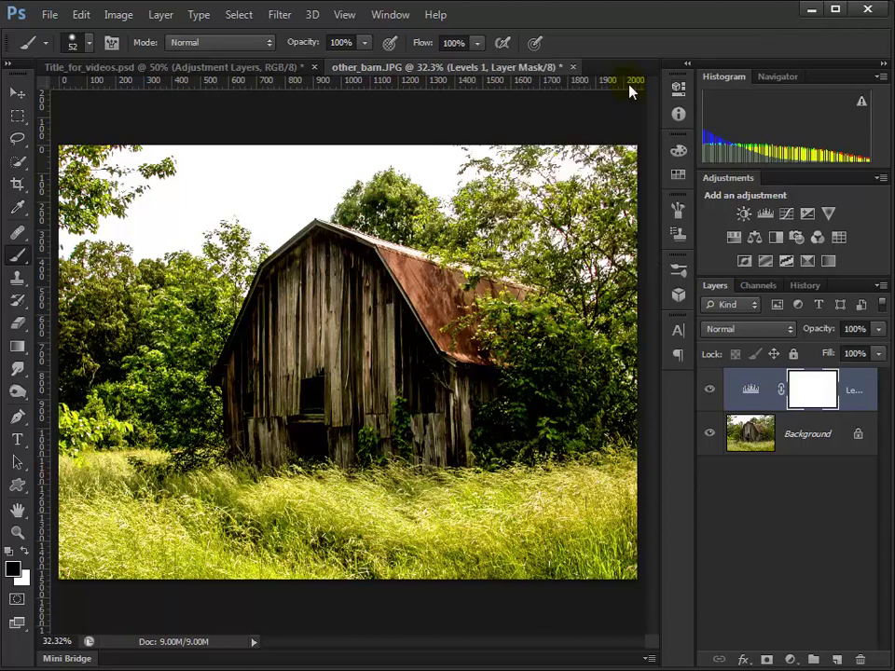
Reopen the Levels adjustment layer, raise its white input slightly and shift the midtones toward the shadows to brighten the image
{"action": "double_click", "coordinate": [757, 396]}
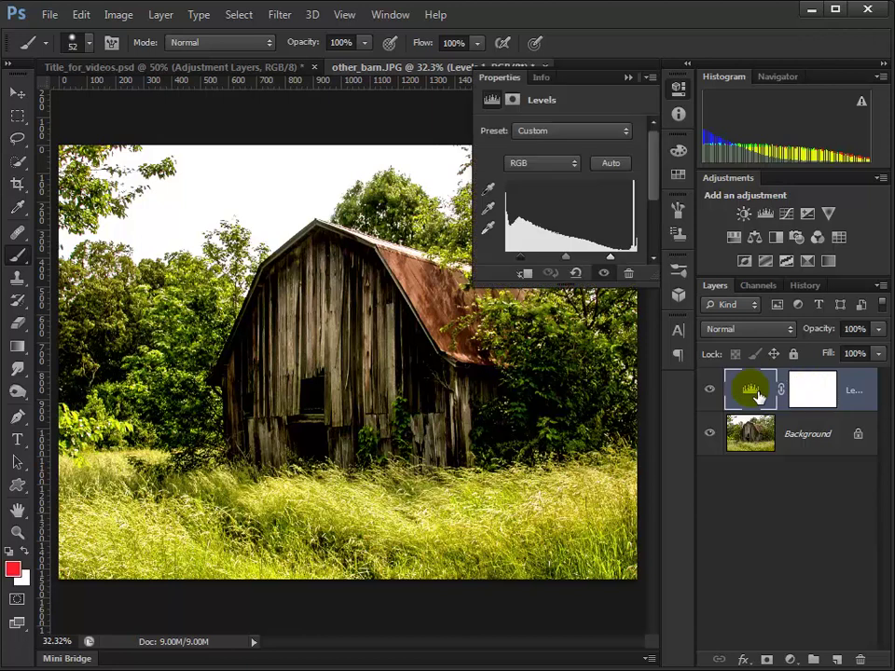
{"action": "left_click_drag", "start_coordinate": [617, 263], "coordinate": [613, 248]}
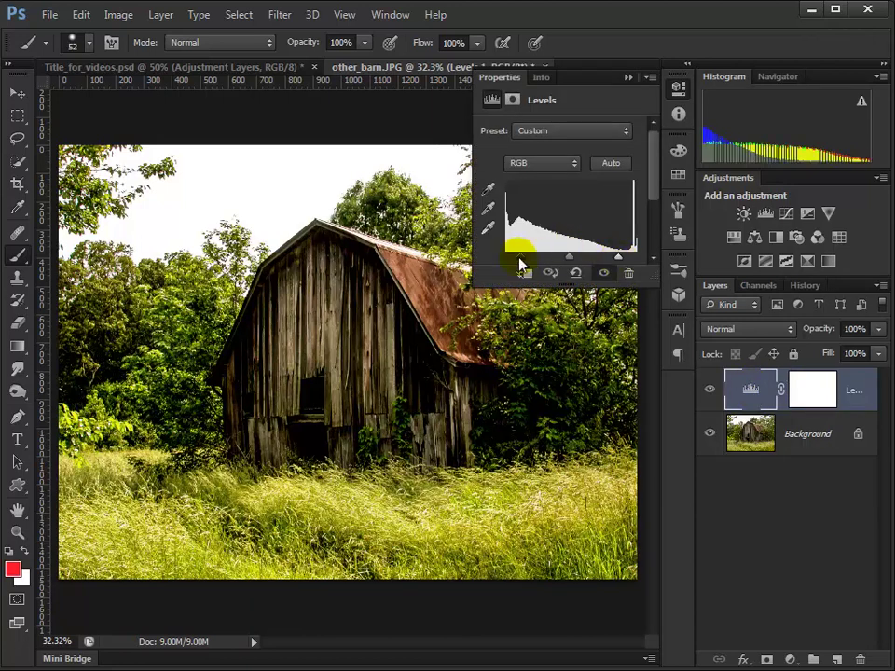
{"action": "mouse_move", "coordinate": [545, 252]}
{"action": "left_mouse_down"}
{"action": "mouse_move", "coordinate": [529, 255]}
{"action": "mouse_move", "coordinate": [533, 265]}
{"action": "mouse_move", "coordinate": [539, 256]}
{"action": "left_mouse_up"}
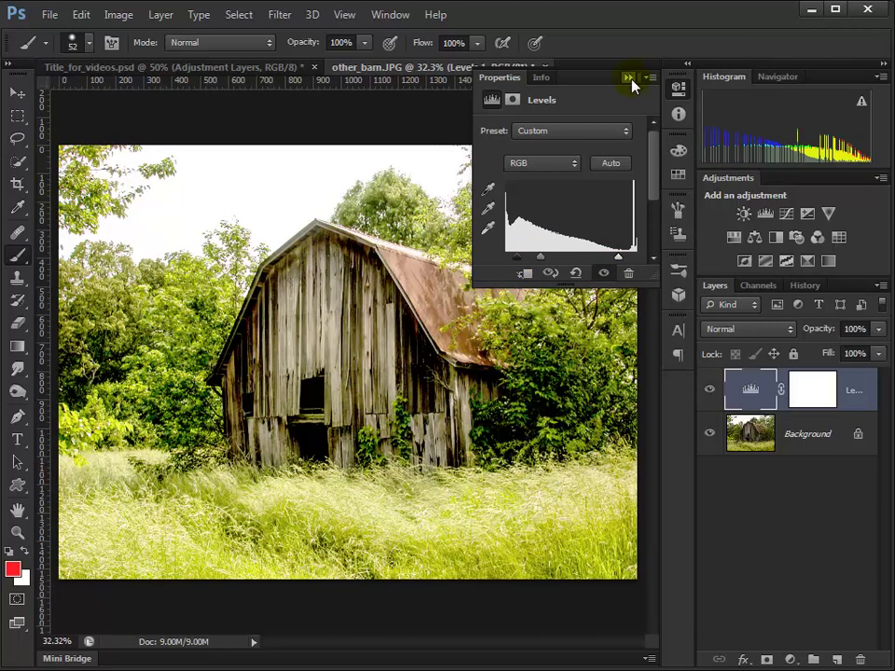
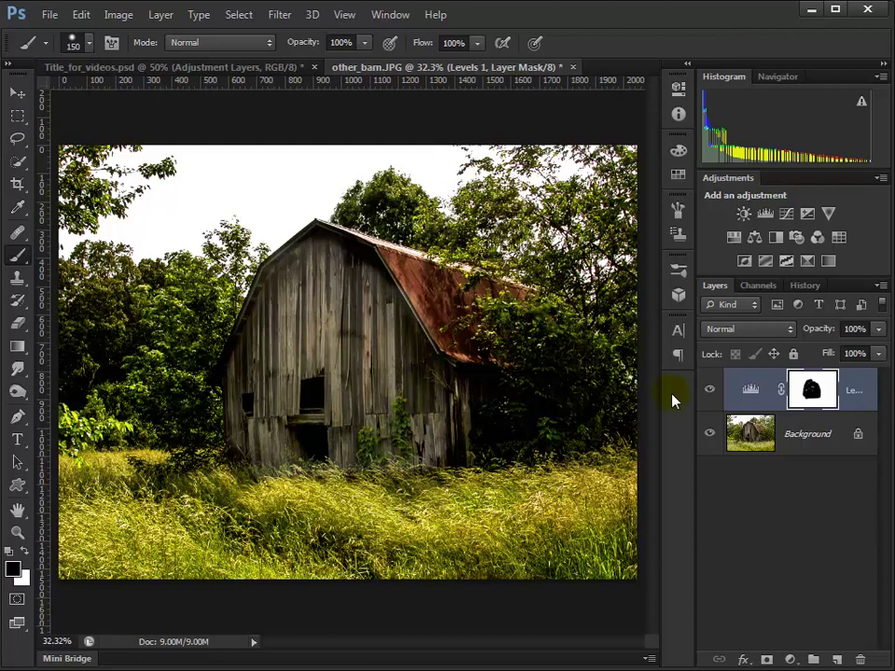
Paint black over the remaining barn front on the Levels mask and toggle the adjustment layer's visibility to compare
{"action": "left_click", "coordinate": [378, 385]}
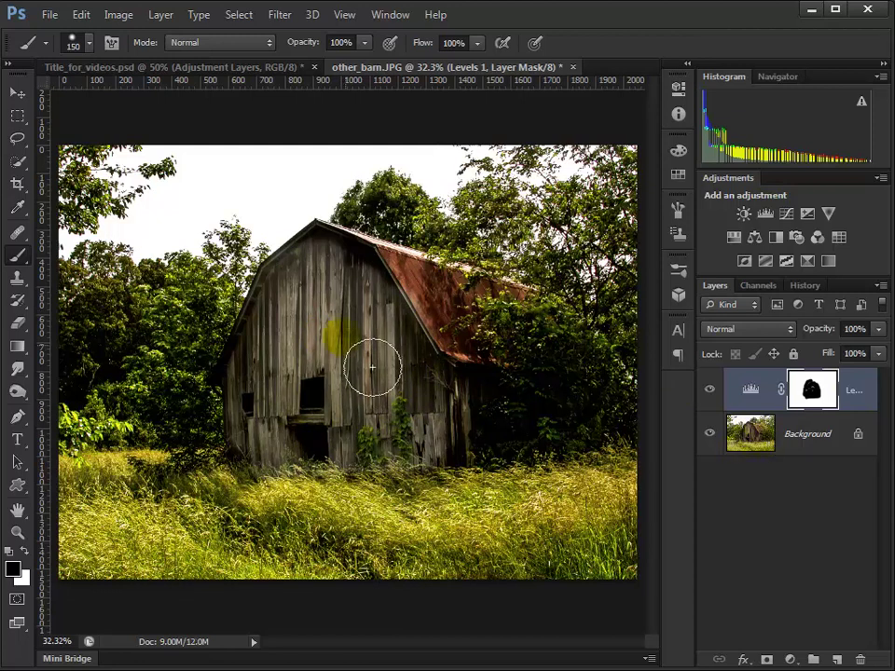
{"action": "left_click", "coordinate": [366, 281]}
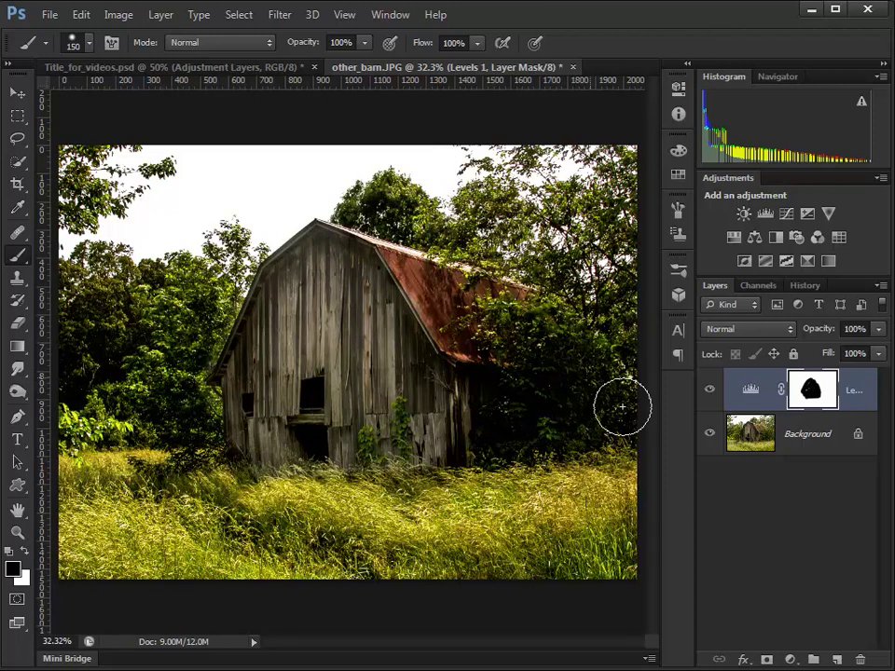
{"action": "left_click", "coordinate": [710, 390]}
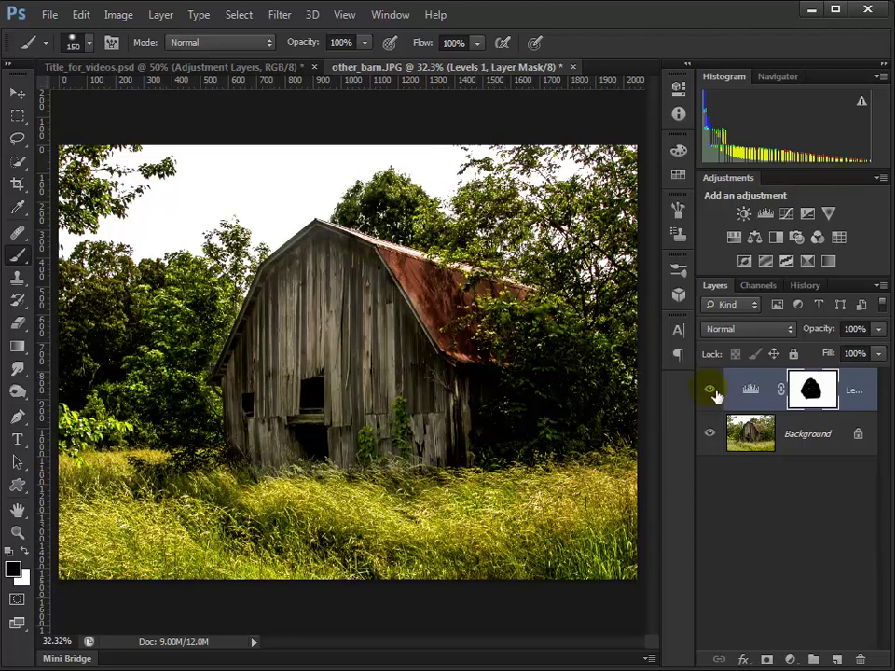
{"action": "left_click", "coordinate": [710, 390]}
{"action": "left_click", "coordinate": [710, 389]}
Inspect the Levels layer mask's density and feather properties and close them
{"action": "left_click", "coordinate": [812, 391]}
{"action": "left_click", "coordinate": [813, 391]}
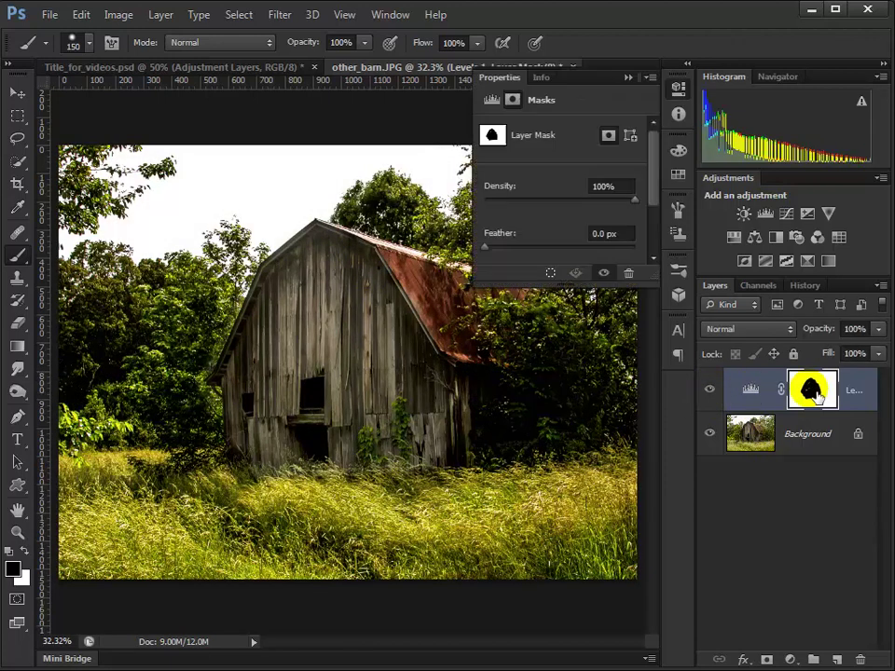
{"action": "left_click", "coordinate": [315, 216]}
{"action": "left_click", "coordinate": [522, 140]}
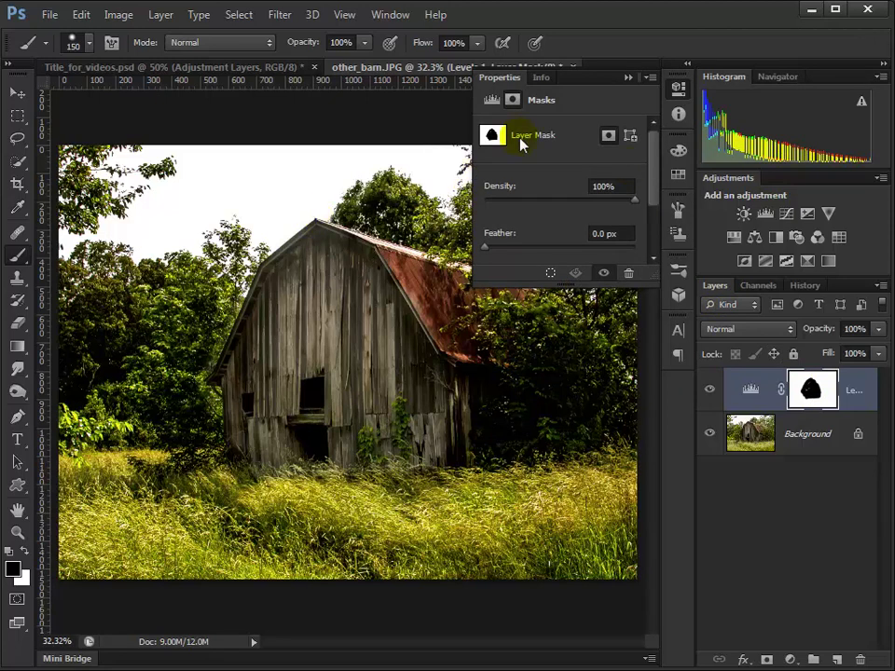
{"action": "left_click", "coordinate": [628, 77]}
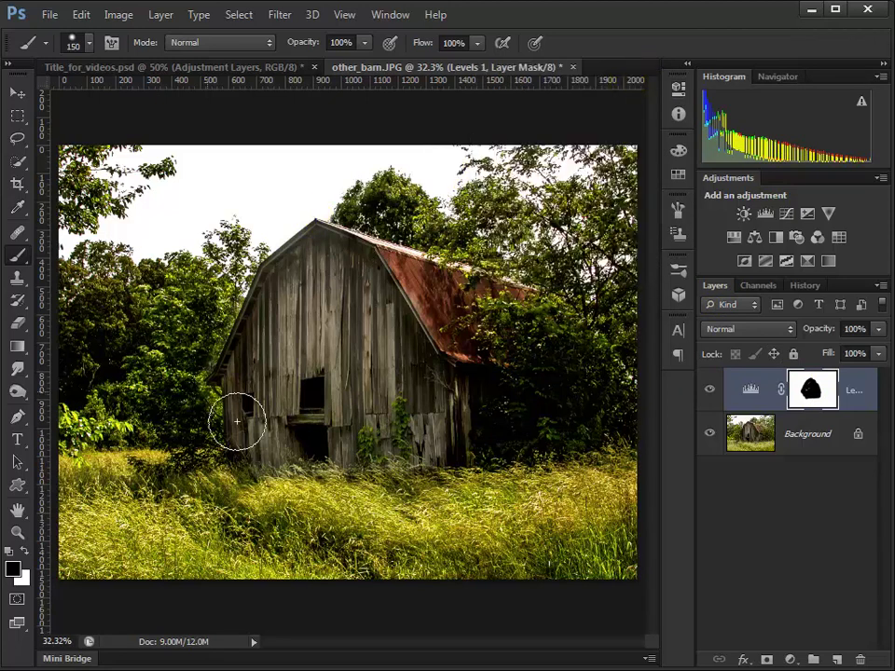
Paint white over the whole barn on the Levels mask to bring the adjustment back there
{"action": "key", "text": "x"}
{"action": "mouse_move", "coordinate": [264, 434]}
{"action": "left_mouse_down"}
{"action": "mouse_move", "coordinate": [336, 360]}
{"action": "mouse_move", "coordinate": [232, 404]}
{"action": "mouse_move", "coordinate": [312, 320]}
{"action": "mouse_move", "coordinate": [427, 317]}
{"action": "mouse_move", "coordinate": [335, 379]}
{"action": "mouse_move", "coordinate": [386, 341]}
{"action": "mouse_move", "coordinate": [358, 442]}
{"action": "mouse_move", "coordinate": [288, 438]}
{"action": "mouse_move", "coordinate": [444, 439]}
{"action": "mouse_move", "coordinate": [414, 455]}
{"action": "mouse_move", "coordinate": [488, 396]}
{"action": "mouse_move", "coordinate": [452, 474]}
{"action": "mouse_move", "coordinate": [354, 477]}
{"action": "mouse_move", "coordinate": [351, 433]}
{"action": "left_mouse_up"}
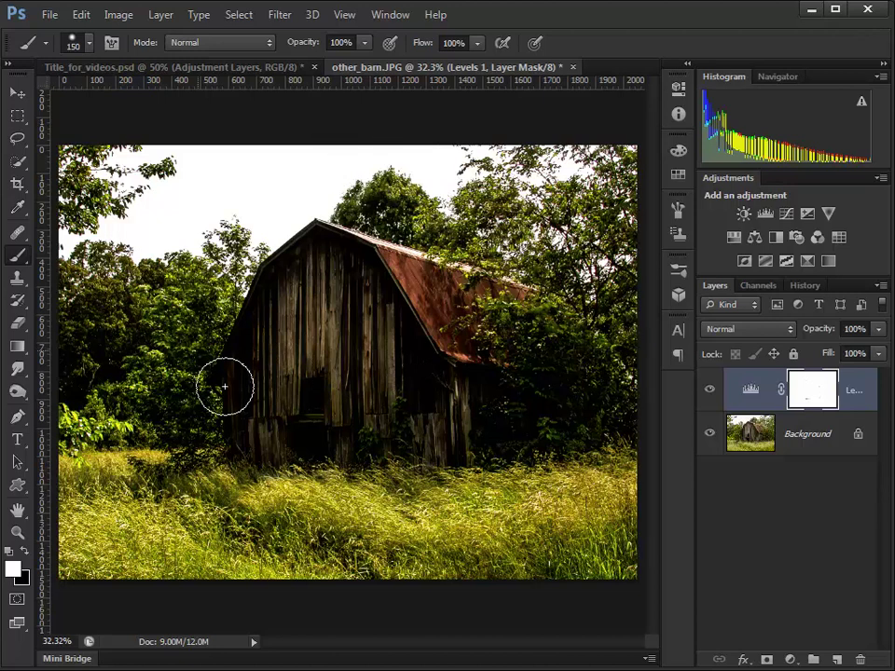
Paint black over the barn on the Levels mask with a 150 px brush at 18% opacity and 0% hardness
{"action": "left_click", "coordinate": [25, 551]}
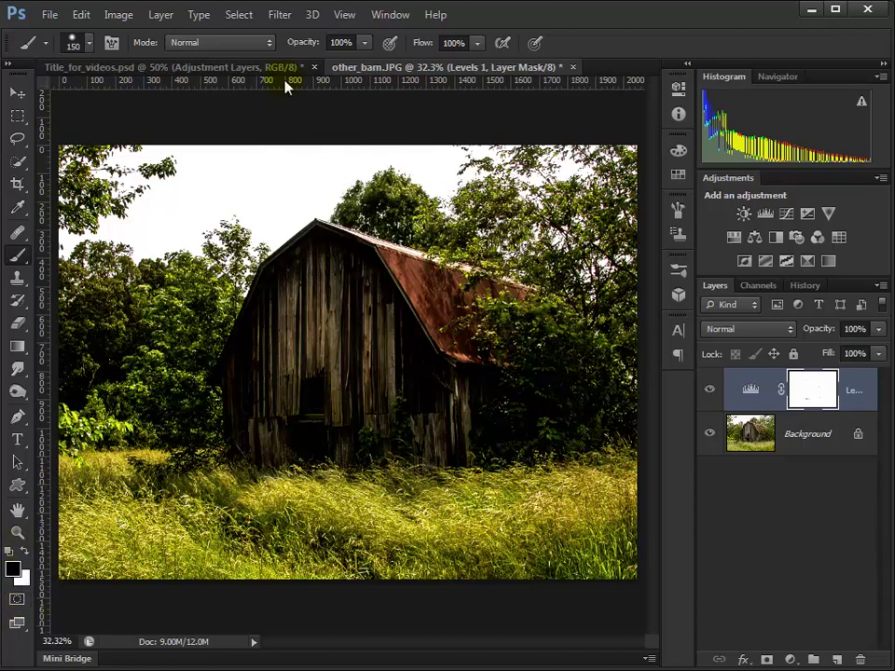
{"action": "left_click", "coordinate": [364, 43]}
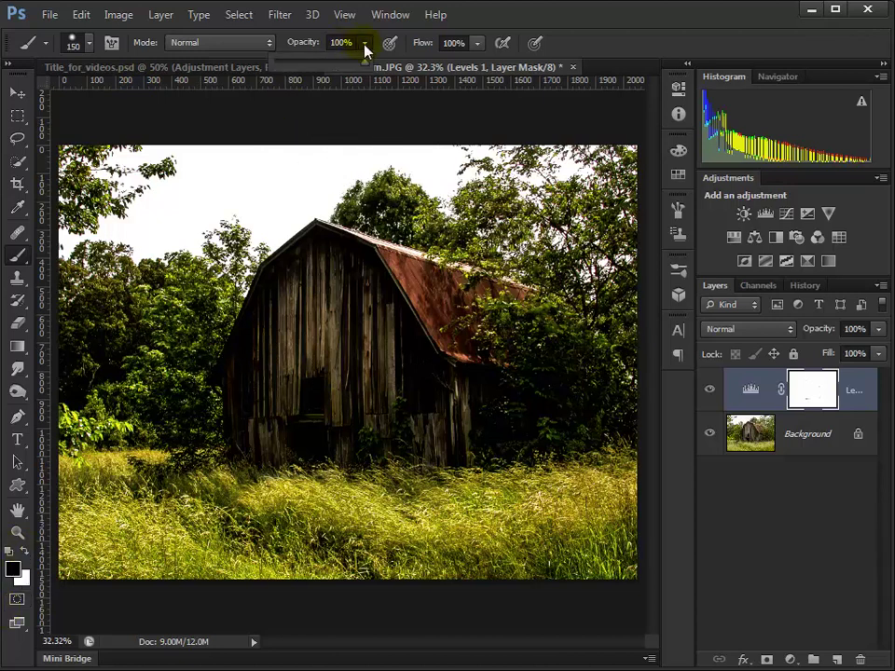
{"action": "left_click", "coordinate": [291, 63]}
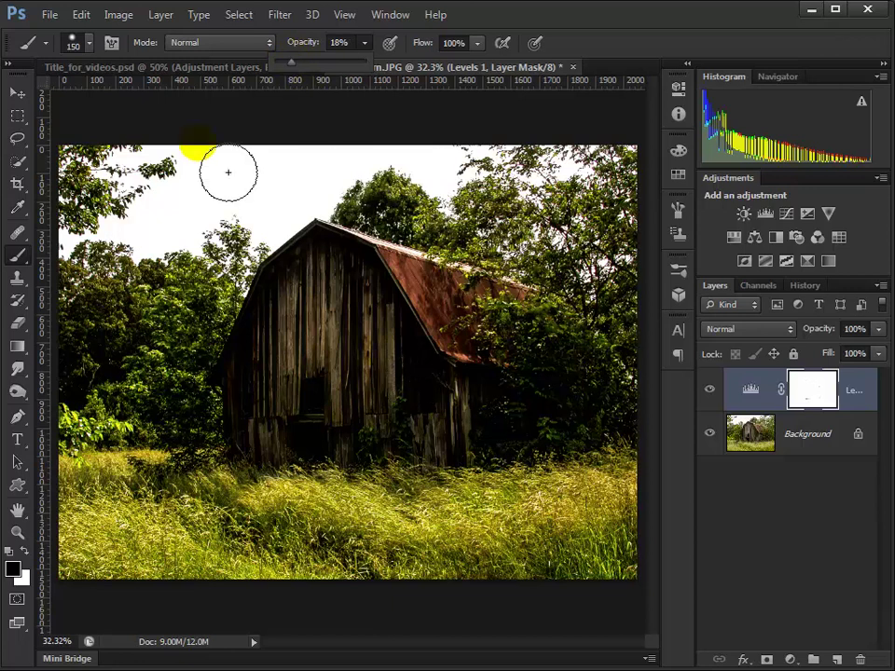
{"action": "left_click", "coordinate": [90, 43]}
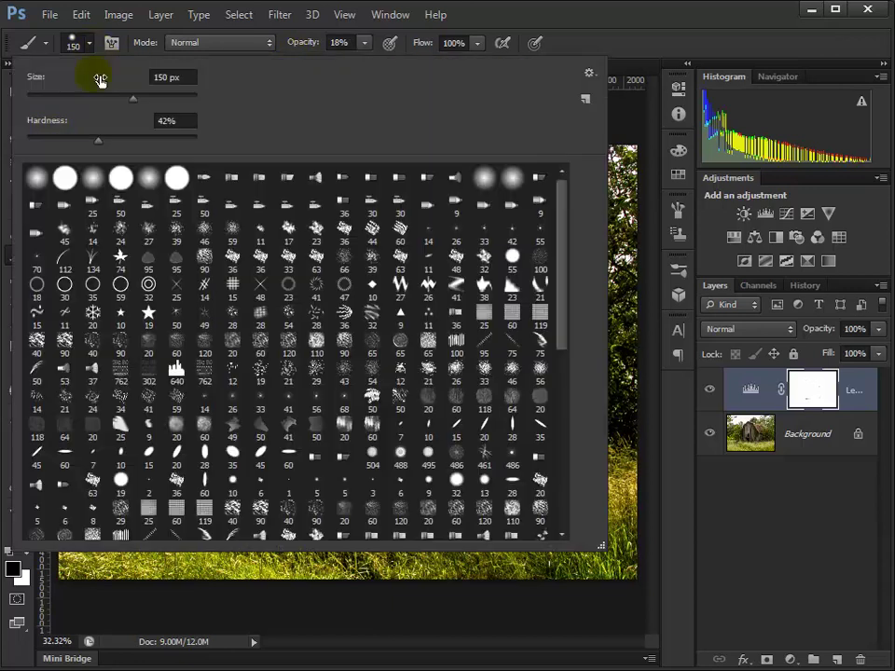
{"action": "left_click", "coordinate": [40, 137]}
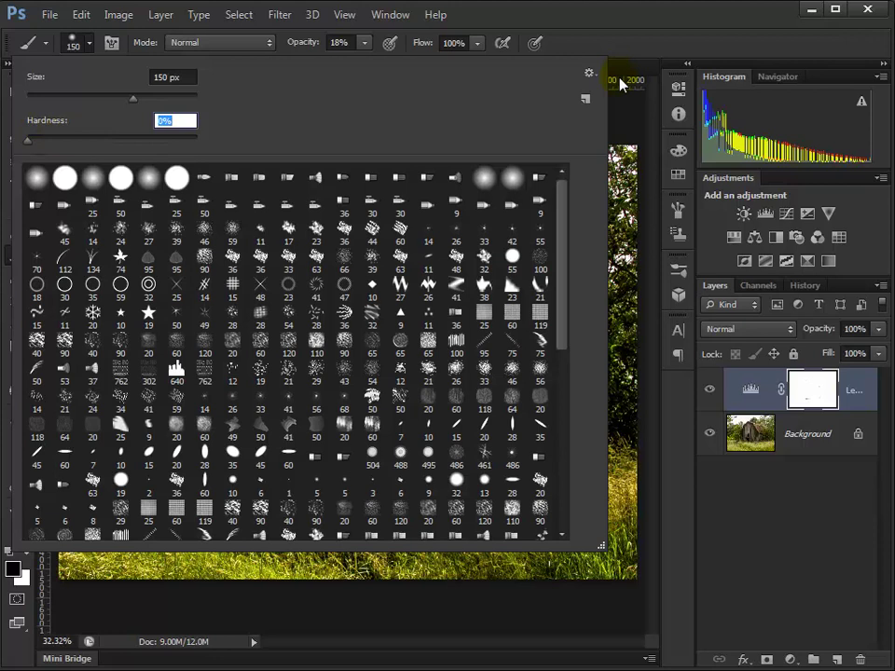
{"action": "left_click", "coordinate": [642, 58]}
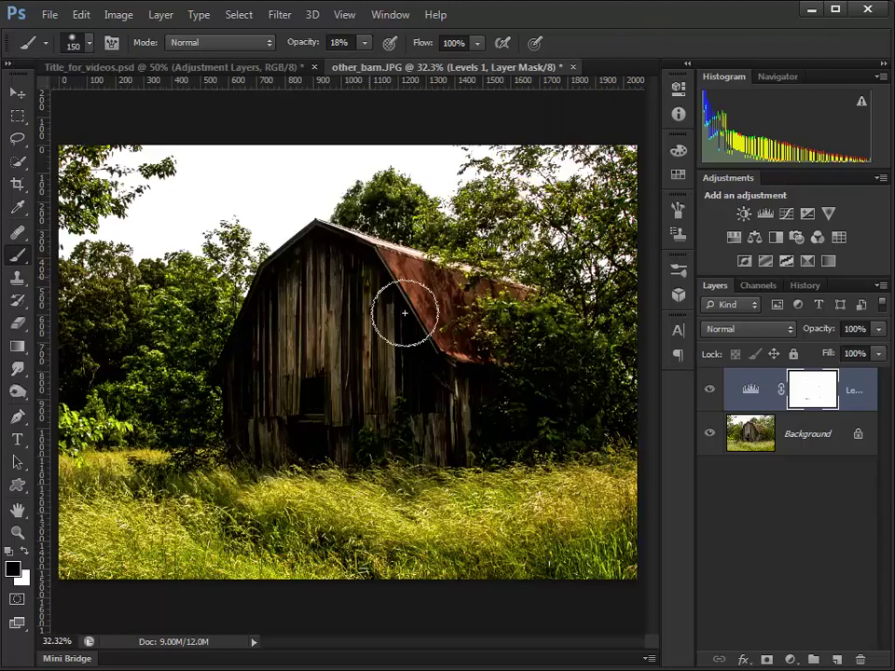
{"action": "mouse_move", "coordinate": [306, 340]}
{"action": "left_mouse_down"}
{"action": "mouse_move", "coordinate": [360, 285]}
{"action": "mouse_move", "coordinate": [412, 337]}
{"action": "mouse_move", "coordinate": [383, 292]}
{"action": "mouse_move", "coordinate": [409, 399]}
{"action": "mouse_move", "coordinate": [392, 461]}
{"action": "mouse_move", "coordinate": [376, 447]}
{"action": "mouse_move", "coordinate": [373, 366]}
{"action": "mouse_move", "coordinate": [448, 467]}
{"action": "mouse_move", "coordinate": [436, 385]}
{"action": "mouse_move", "coordinate": [457, 419]}
{"action": "mouse_move", "coordinate": [457, 397]}
{"action": "mouse_move", "coordinate": [470, 544]}
{"action": "mouse_move", "coordinate": [356, 410]}
{"action": "mouse_move", "coordinate": [344, 453]}
{"action": "mouse_move", "coordinate": [365, 519]}
{"action": "mouse_move", "coordinate": [352, 483]}
{"action": "mouse_move", "coordinate": [344, 495]}
{"action": "mouse_move", "coordinate": [339, 458]}
{"action": "mouse_move", "coordinate": [329, 484]}
{"action": "mouse_move", "coordinate": [356, 463]}
{"action": "mouse_move", "coordinate": [337, 469]}
{"action": "mouse_move", "coordinate": [337, 482]}
{"action": "mouse_move", "coordinate": [354, 468]}
{"action": "mouse_move", "coordinate": [536, 435]}
{"action": "mouse_move", "coordinate": [540, 454]}
{"action": "mouse_move", "coordinate": [517, 433]}
{"action": "mouse_move", "coordinate": [502, 469]}
{"action": "mouse_move", "coordinate": [548, 481]}
{"action": "mouse_move", "coordinate": [273, 443]}
{"action": "mouse_move", "coordinate": [284, 448]}
{"action": "mouse_move", "coordinate": [287, 413]}
{"action": "left_mouse_up"}
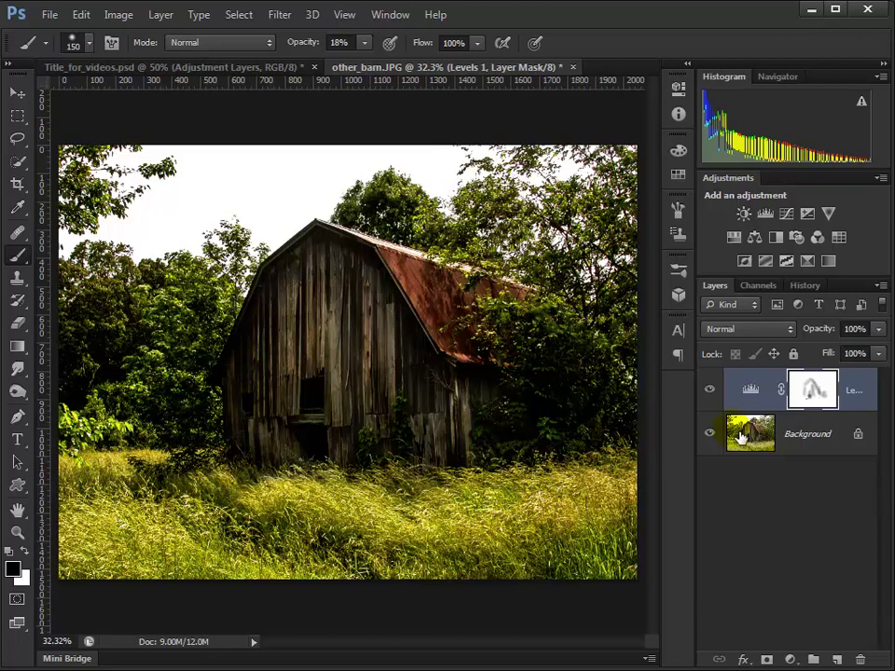
Paint black at 18% opacity on the Levels mask over the dark foliage on both sides of the barn
{"action": "left_click", "coordinate": [811, 393]}
{"action": "left_click", "coordinate": [818, 392]}
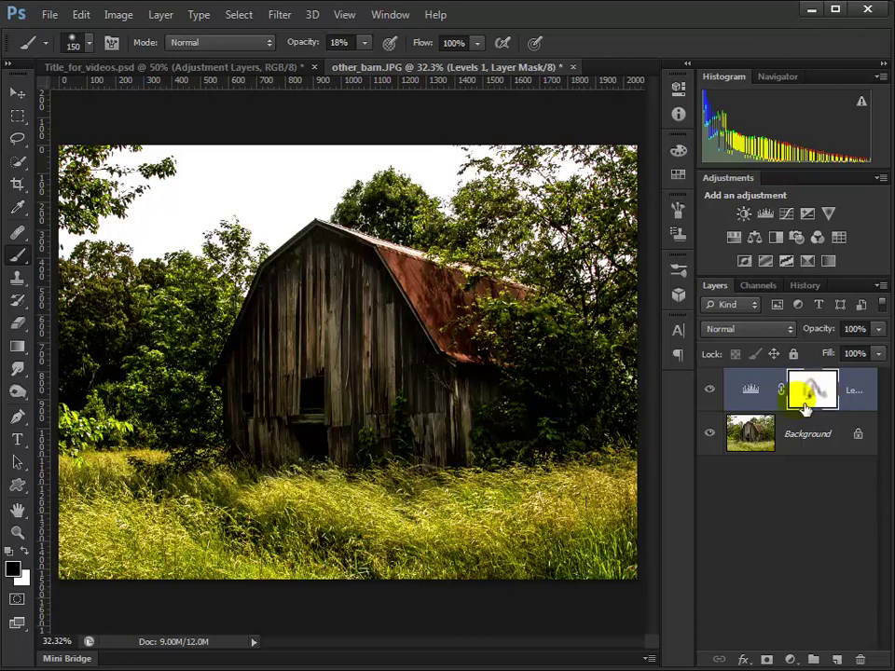
{"action": "left_click", "coordinate": [342, 42]}
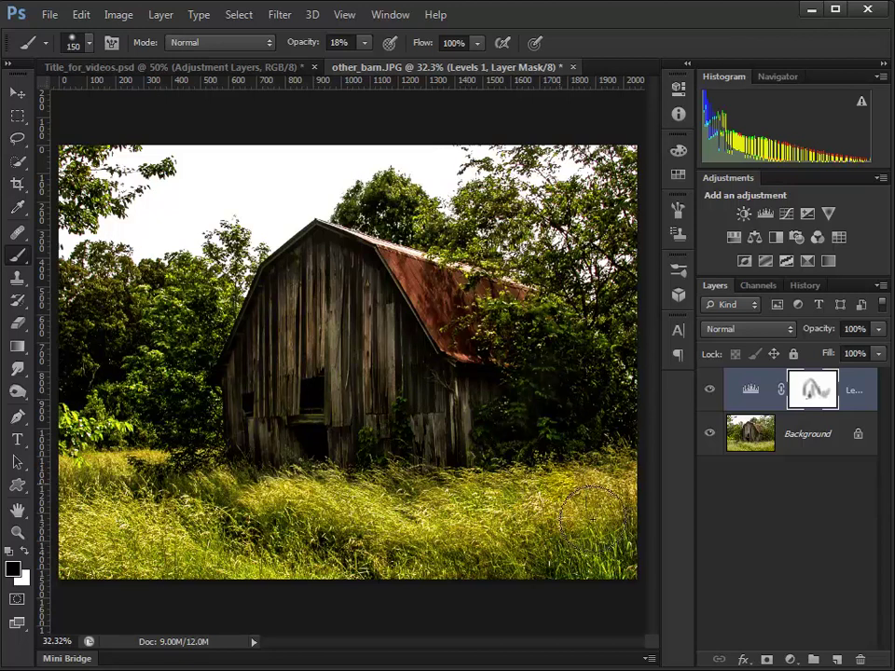
{"action": "mouse_move", "coordinate": [103, 453]}
{"action": "left_mouse_down"}
{"action": "mouse_move", "coordinate": [183, 369]}
{"action": "mouse_move", "coordinate": [135, 383]}
{"action": "mouse_move", "coordinate": [115, 408]}
{"action": "mouse_move", "coordinate": [131, 351]}
{"action": "left_mouse_up"}
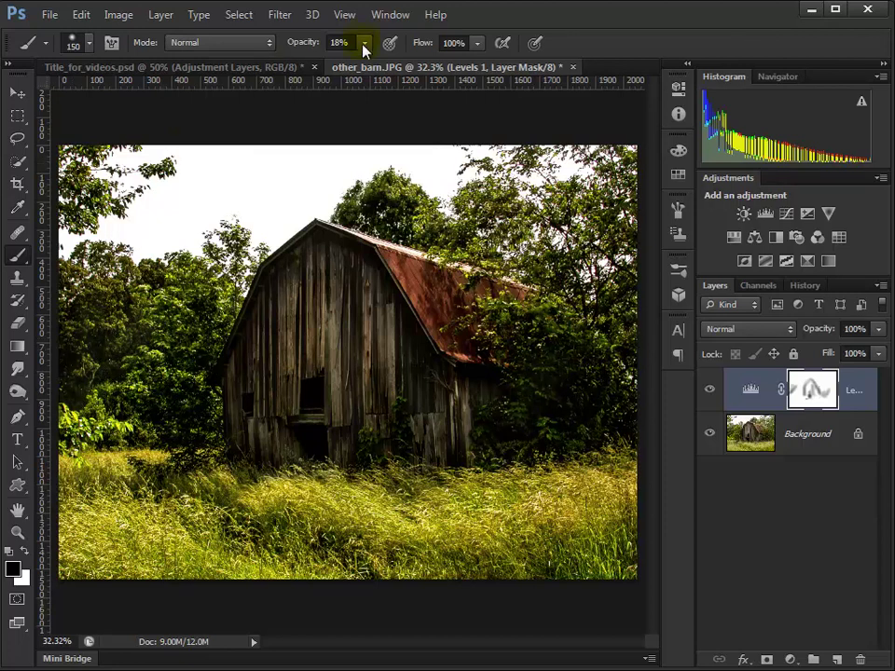
Set the brush opacity to 48% and paint black on the Levels mask over more foliage and parts of the grass
{"action": "mouse_move", "coordinate": [363, 65]}
{"action": "left_mouse_down"}
{"action": "mouse_move", "coordinate": [362, 55]}
{"action": "mouse_move", "coordinate": [352, 71]}
{"action": "mouse_move", "coordinate": [401, 69]}
{"action": "left_mouse_up"}
{"action": "key", "text": "4"}
{"action": "key", "text": "8"}
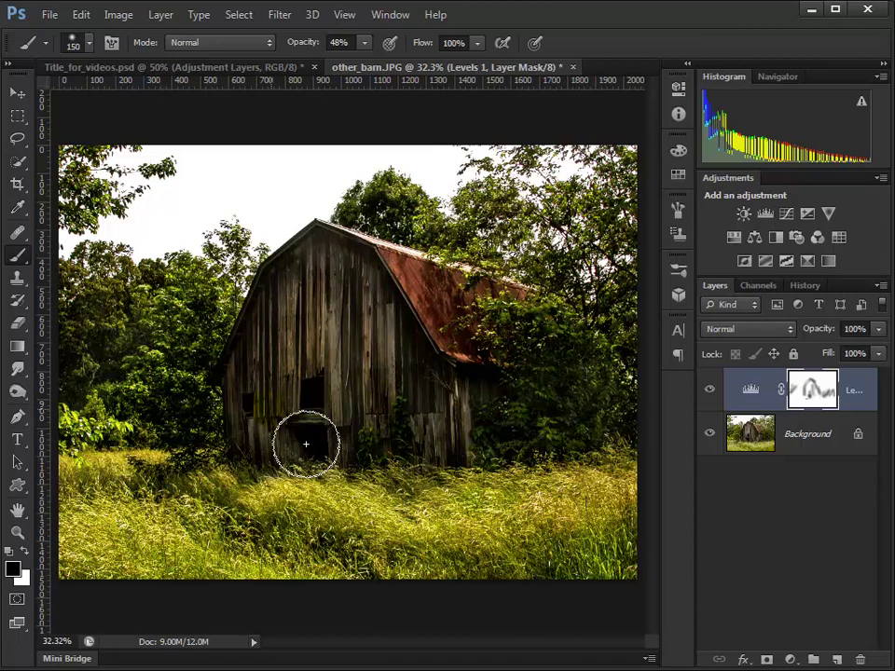
{"action": "key", "text": "super"}
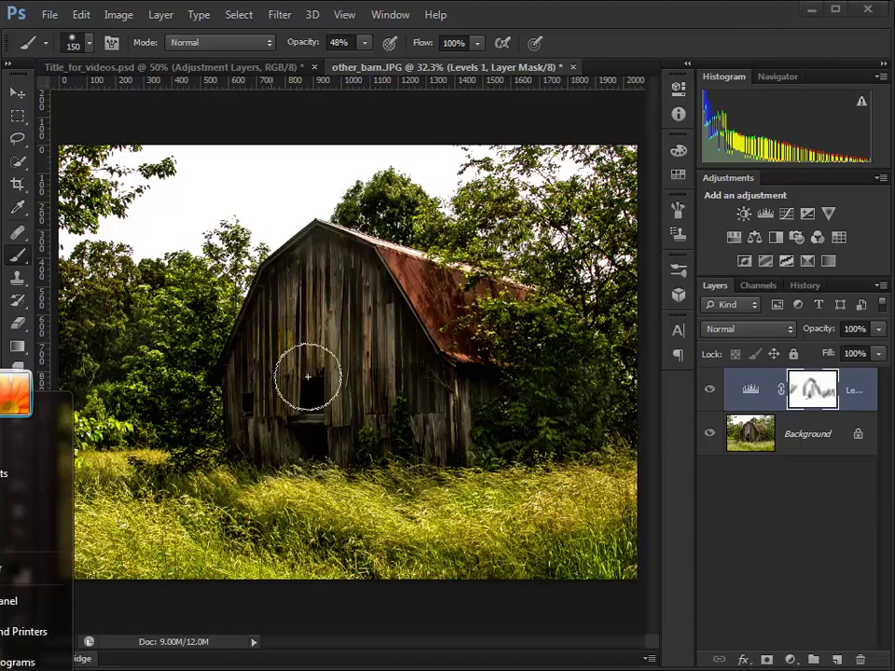
{"action": "key", "text": "super"}
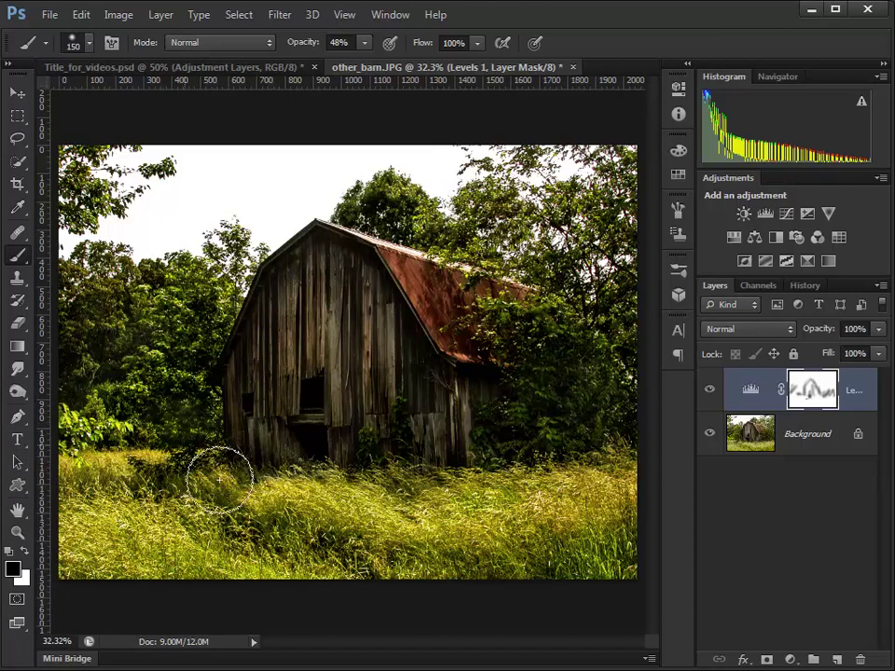
{"action": "left_click_drag", "start_coordinate": [240, 499], "coordinate": [145, 480]}
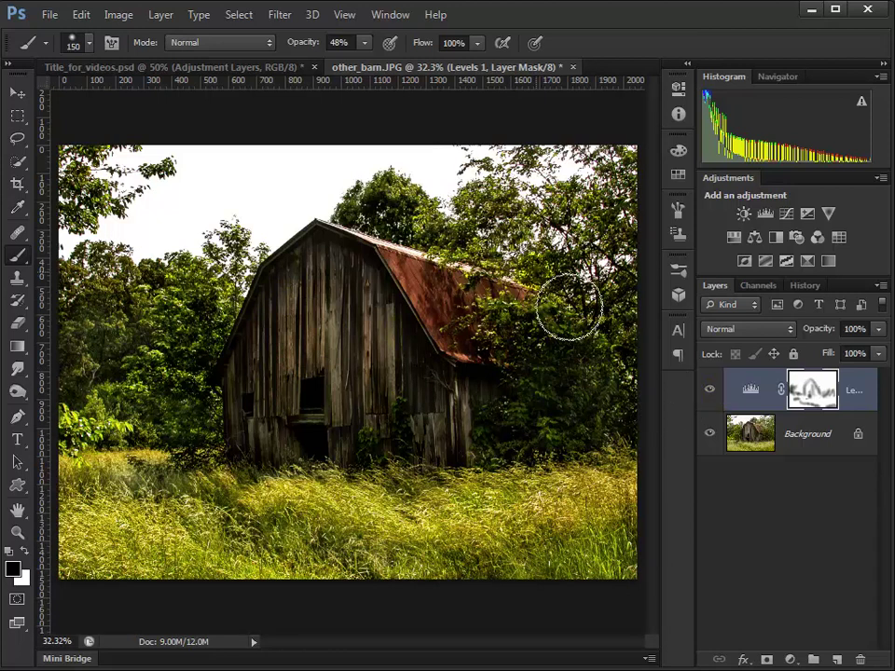
{"action": "left_click", "coordinate": [771, 399]}
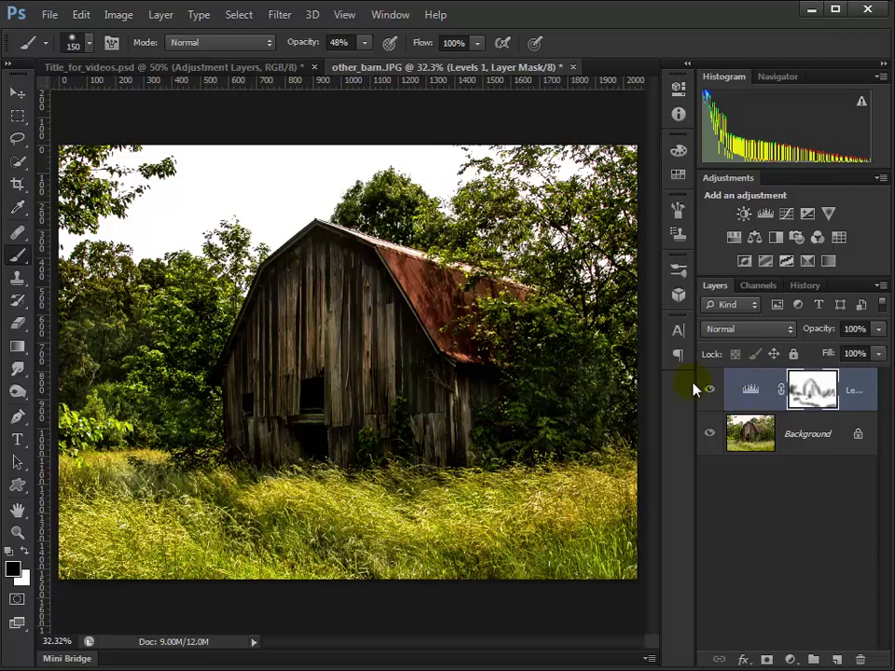
Add a text layer reading "we" over the barn photo in 72 pt Times New Roman Bold
{"action": "left_click", "coordinate": [17, 441]}
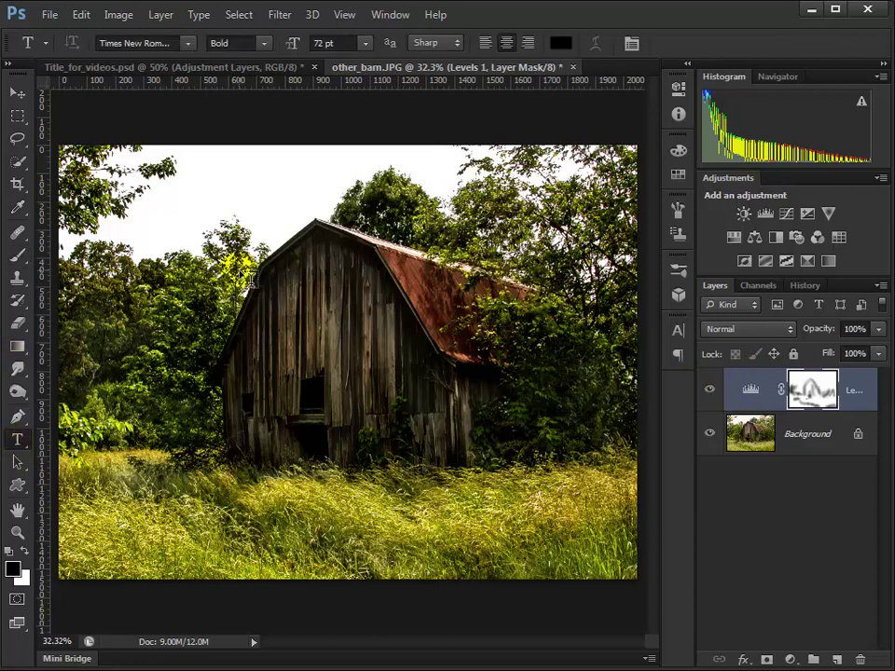
{"action": "left_click", "coordinate": [328, 321]}
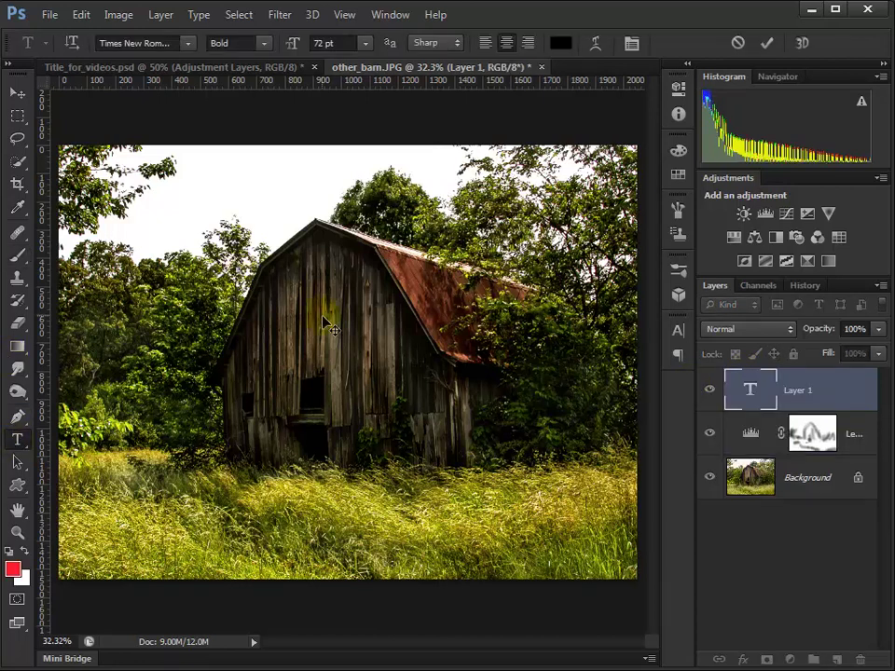
{"action": "type", "text": "we"}
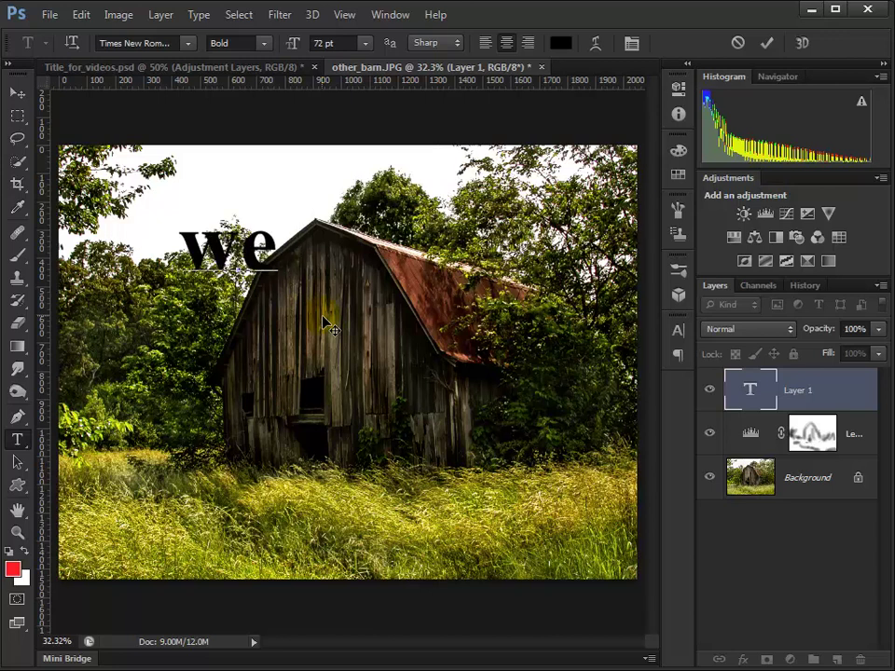
{"action": "left_click", "coordinate": [17, 93]}
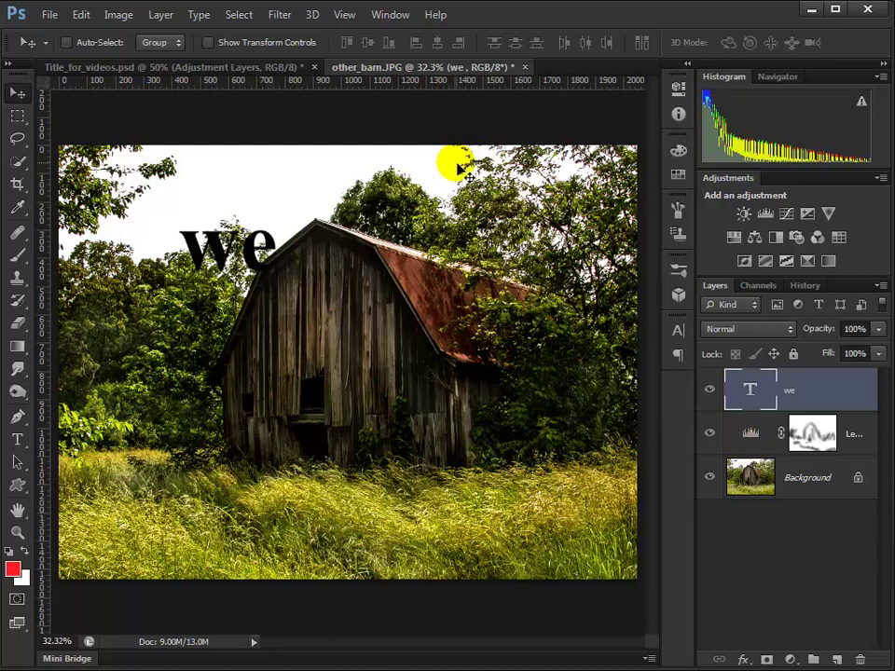
Try darkening the Background's midtones with a Levels adjustment applied directly to its pixels, and undo it
{"action": "left_click", "coordinate": [748, 475]}
{"action": "key", "text": "ctrl+l"}
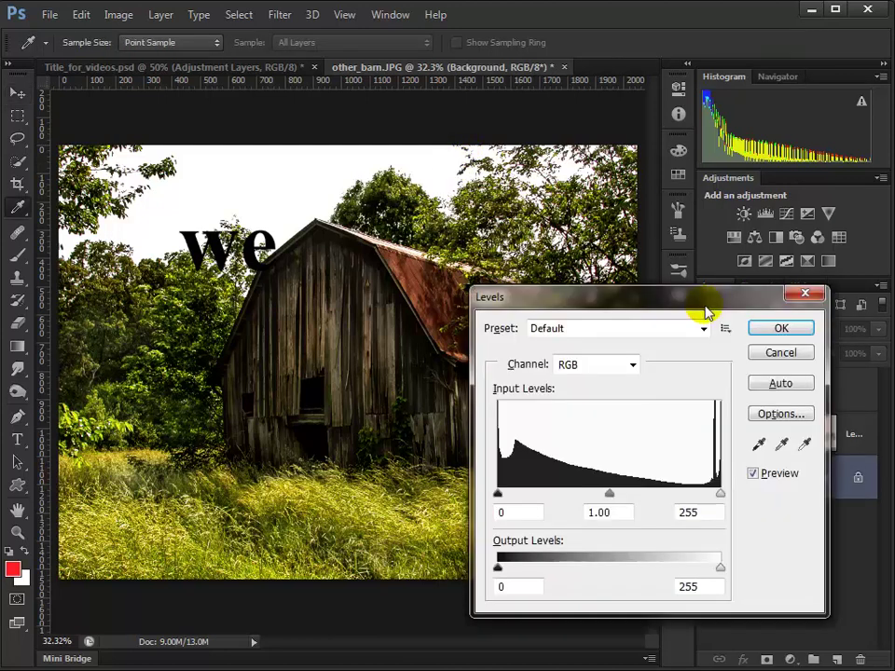
{"action": "left_click_drag", "start_coordinate": [600, 497], "coordinate": [668, 493]}
{"action": "left_click", "coordinate": [773, 332]}
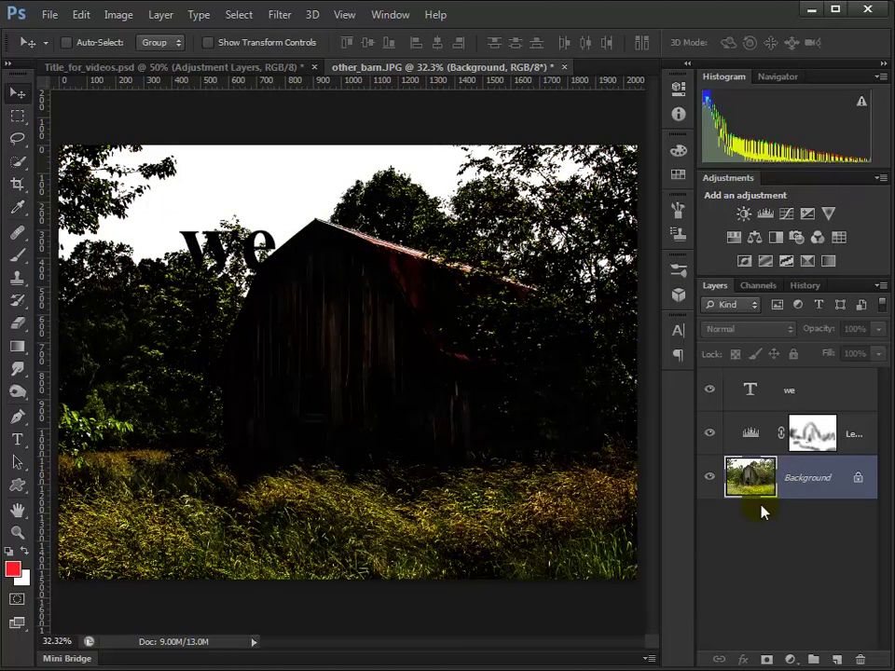
{"action": "key", "text": "ctrl+z"}
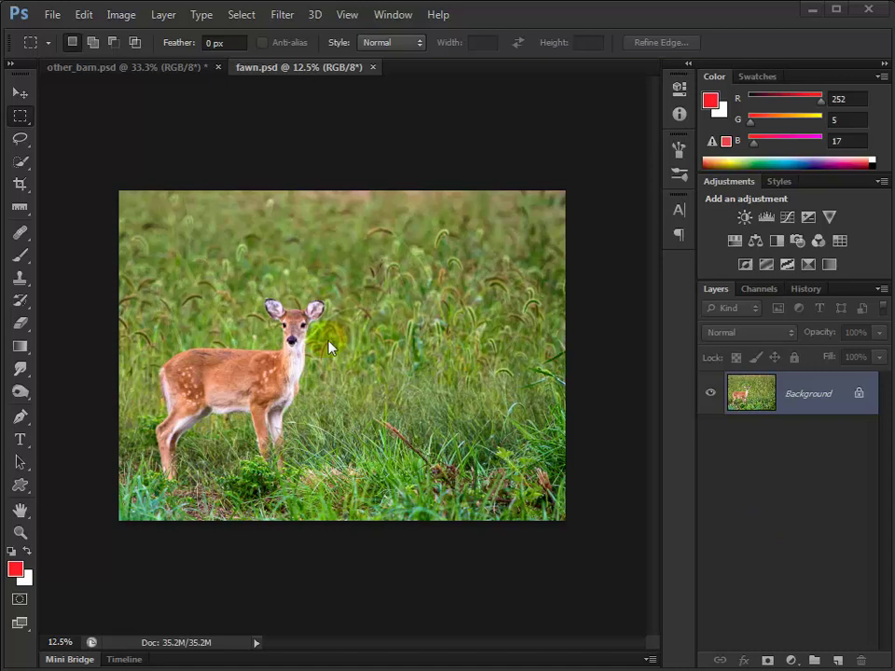
Copy the fawn photo into other_barn.psd as a layer above the barn and toggle its visibility to check it
{"action": "left_click", "coordinate": [121, 69]}
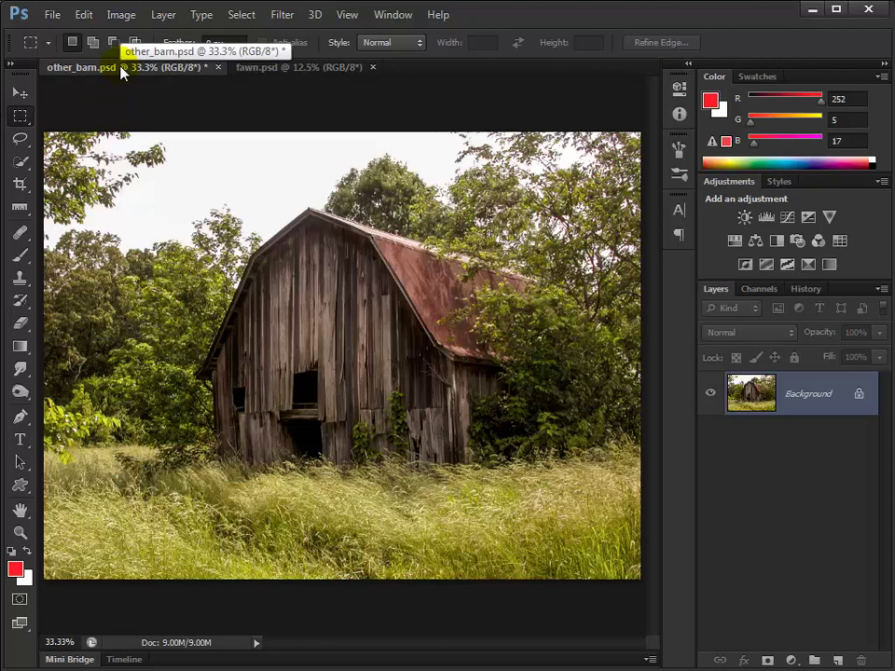
{"action": "left_click", "coordinate": [337, 71]}
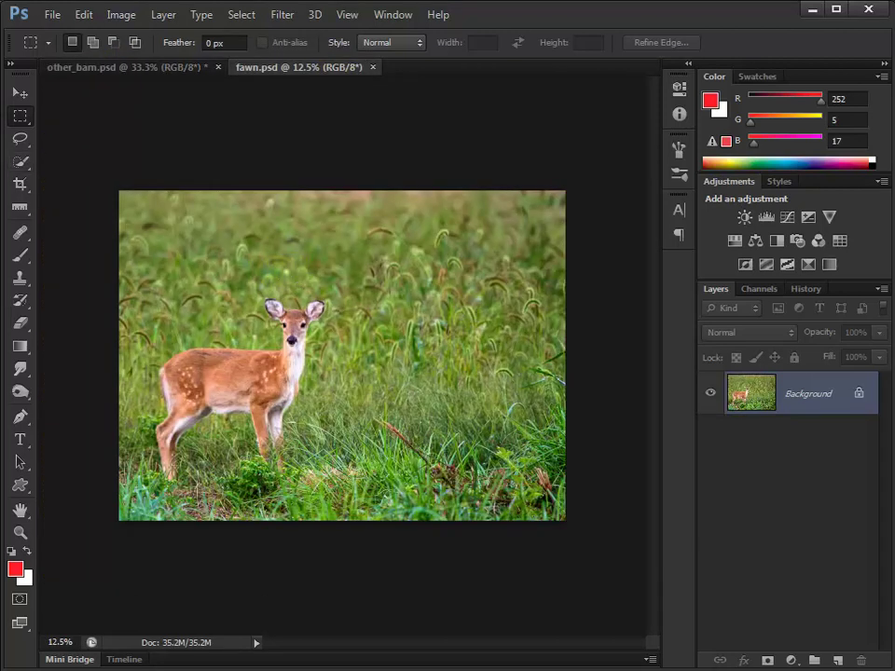
{"action": "left_click", "coordinate": [21, 93]}
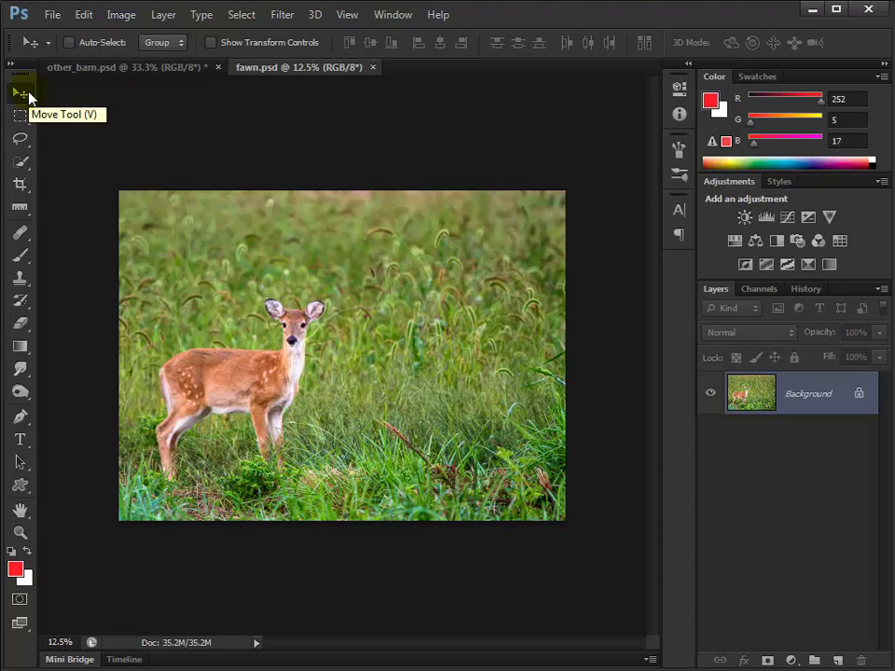
{"action": "left_click_drag", "start_coordinate": [345, 356], "coordinate": [220, 386]}
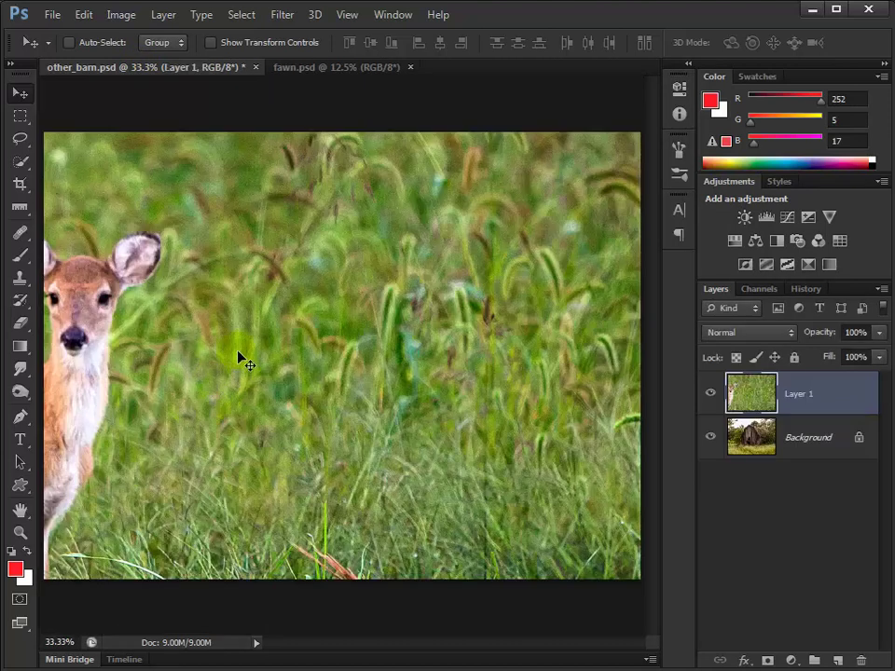
{"action": "left_click", "coordinate": [711, 394]}
{"action": "left_click", "coordinate": [712, 395]}
Scale the fawn layer down to about 28.8% and place it in the lower-left corner of the barn photo
{"action": "key", "text": "super"}
{"action": "key", "text": "ctrl+t"}
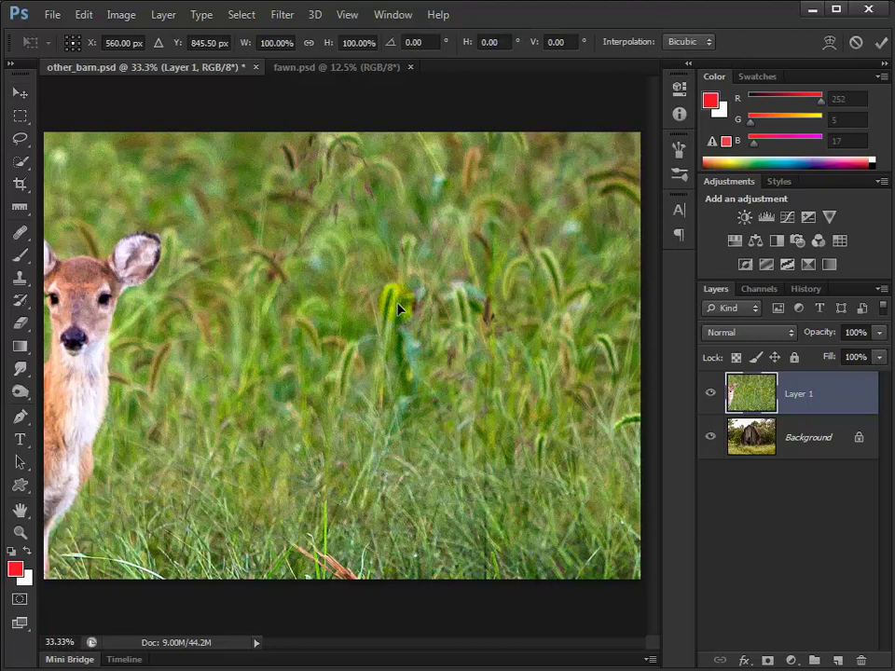
{"action": "left_click", "coordinate": [328, 375], "text": "alt"}
{"action": "left_click", "coordinate": [328, 375], "text": "alt"}
{"action": "left_click", "coordinate": [328, 375], "text": "alt"}
{"action": "left_click", "coordinate": [328, 374], "text": "alt"}
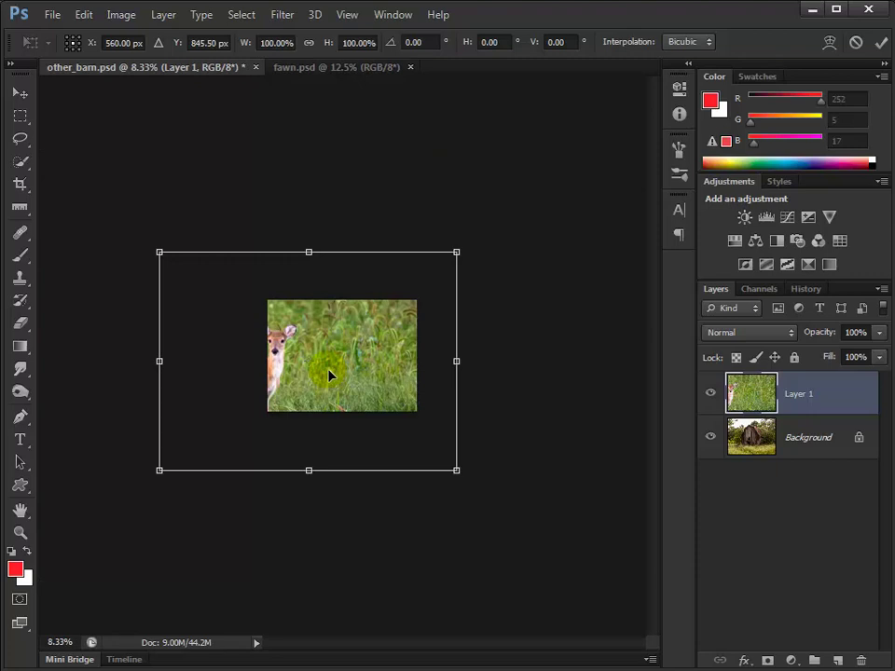
{"action": "left_click_drag", "start_coordinate": [177, 265], "coordinate": [314, 357]}
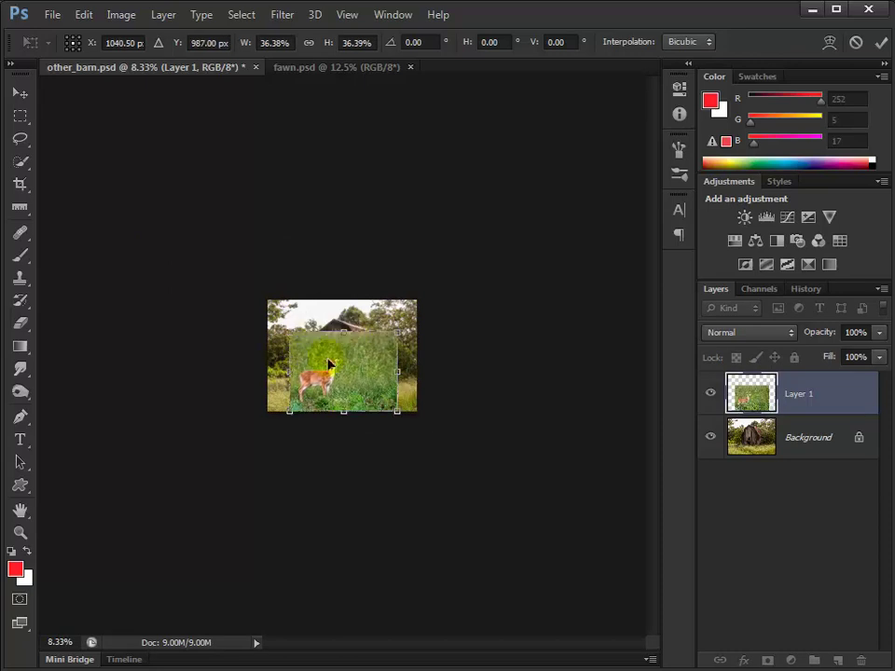
{"action": "left_click_drag", "start_coordinate": [404, 336], "coordinate": [380, 351]}
{"action": "left_click_drag", "start_coordinate": [338, 376], "coordinate": [320, 385]}
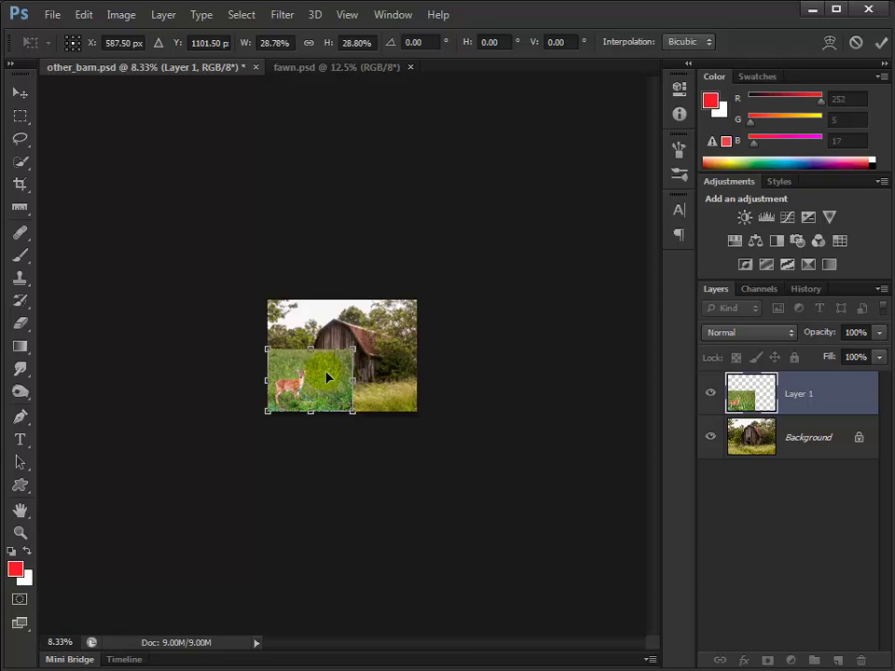
{"action": "key", "text": "Return"}
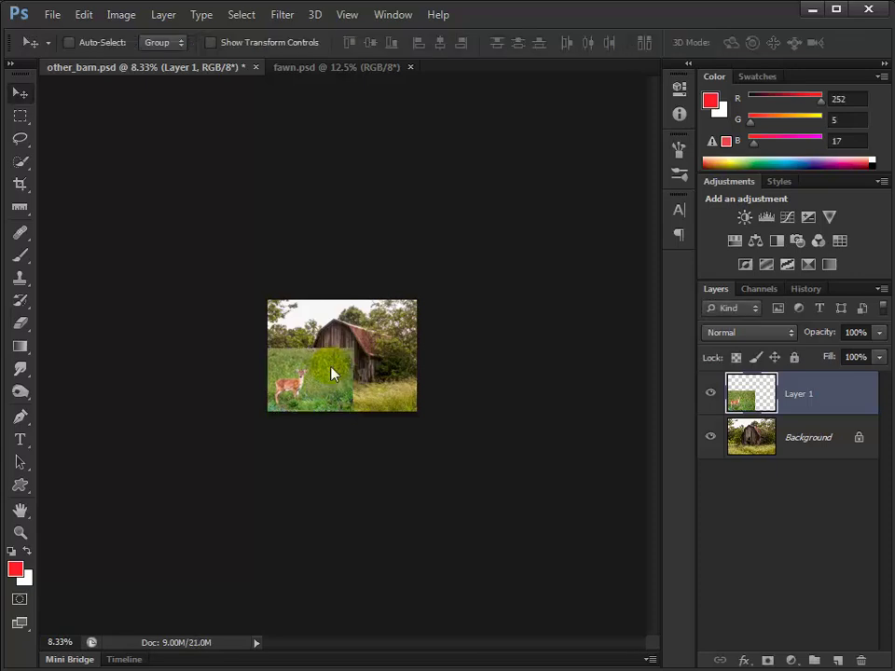
{"action": "scroll", "coordinate": [332, 373], "scroll_direction": "up", "scroll_amount": 4}
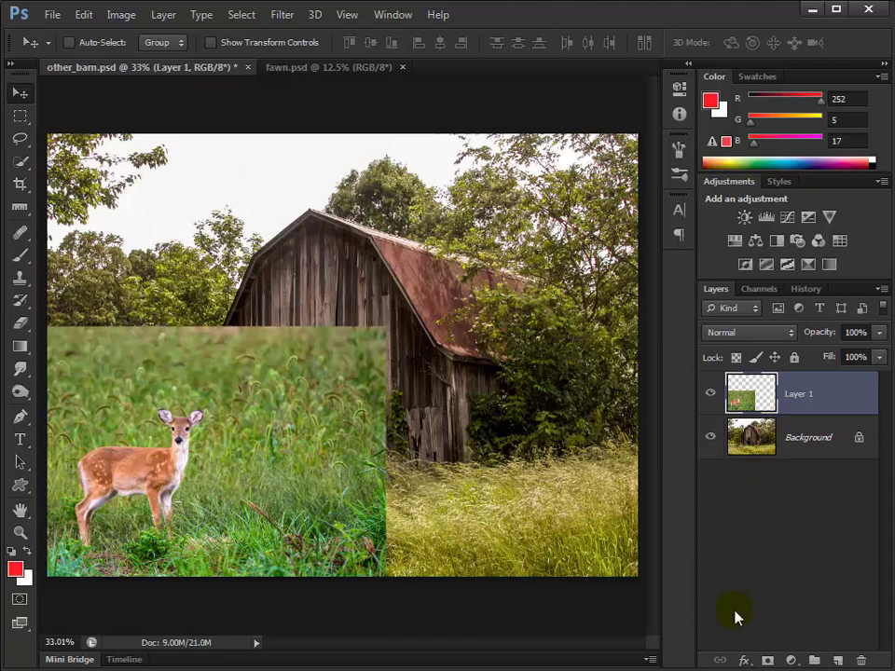
Add a layer mask to Layer 1 and paint a black test stroke near the grass edge with a 150 px brush at 24% opacity
{"action": "left_click", "coordinate": [766, 660]}
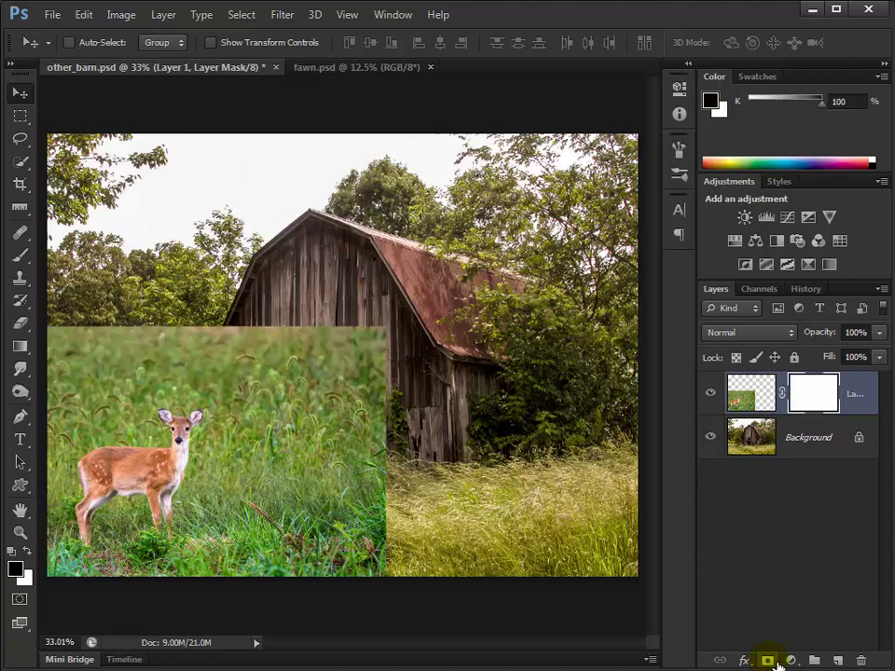
{"action": "left_click", "coordinate": [825, 398]}
{"action": "left_click", "coordinate": [194, 427]}
{"action": "key", "text": "b"}
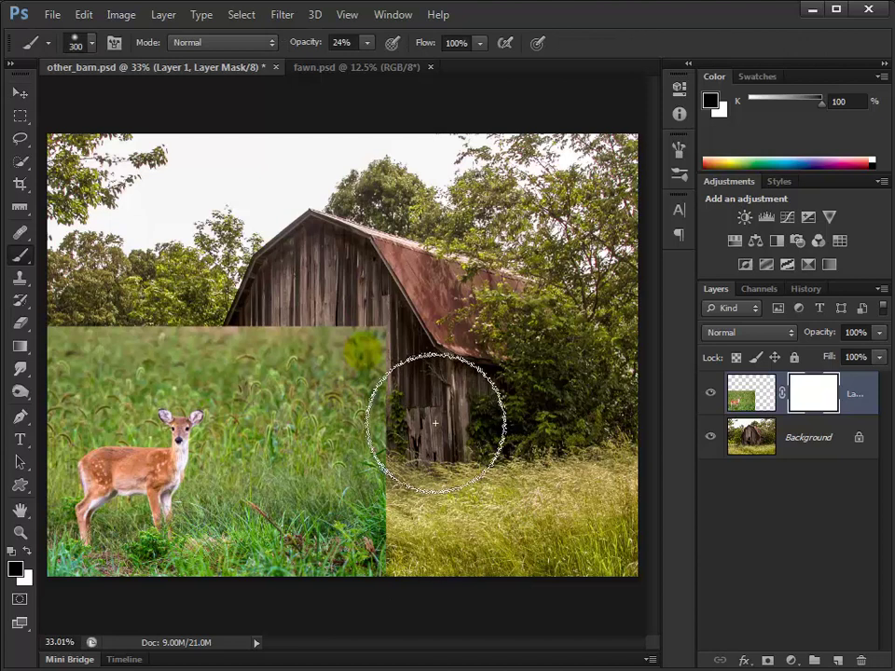
{"action": "key", "text": "bracketleft"}
{"action": "key", "text": "bracketleft"}
{"action": "key", "text": "bracketleft"}
{"action": "key", "text": "bracketleft"}
{"action": "left_click_drag", "start_coordinate": [406, 371], "coordinate": [425, 393]}
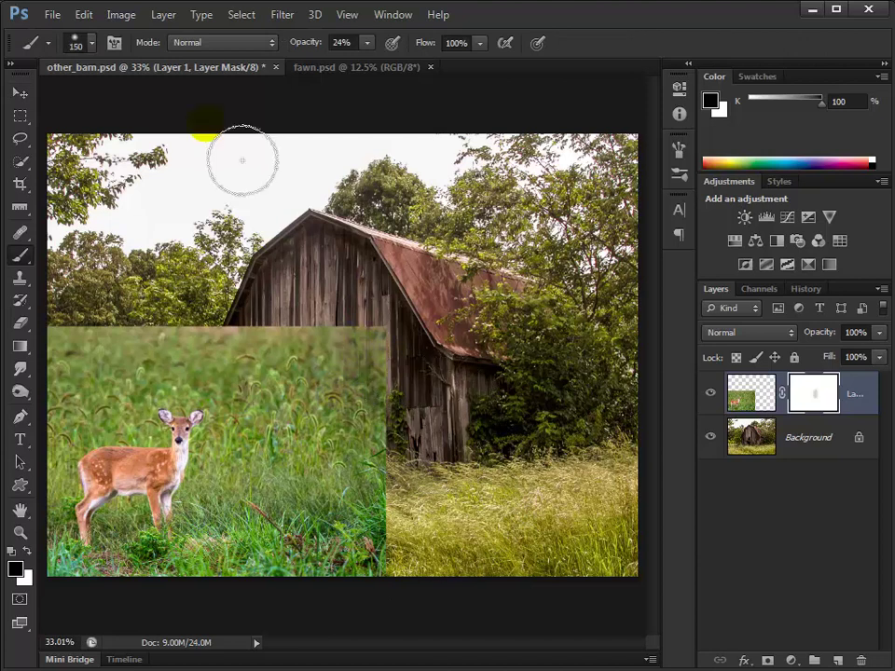
Set the brush opacity to 100% and paint black on the mask to hide most of the grass surrounding the fawn
{"action": "mouse_move", "coordinate": [367, 42]}
{"action": "left_mouse_down"}
{"action": "mouse_move", "coordinate": [383, 62]}
{"action": "mouse_move", "coordinate": [466, 71]}
{"action": "left_mouse_up"}
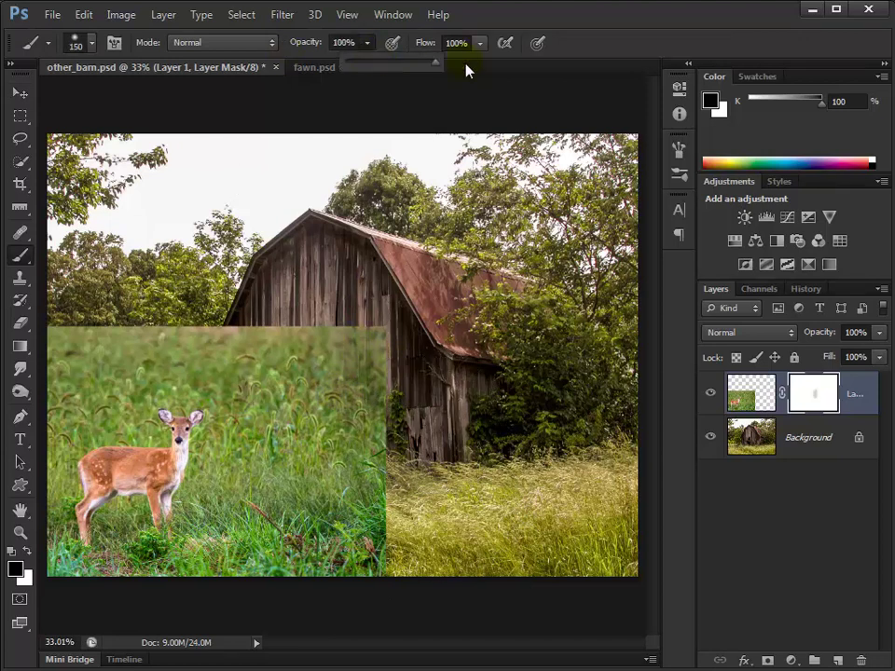
{"action": "mouse_move", "coordinate": [377, 335]}
{"action": "left_mouse_down"}
{"action": "mouse_move", "coordinate": [409, 369]}
{"action": "mouse_move", "coordinate": [310, 420]}
{"action": "mouse_move", "coordinate": [284, 352]}
{"action": "mouse_move", "coordinate": [223, 371]}
{"action": "left_mouse_up"}
{"action": "mouse_move", "coordinate": [143, 360]}
{"action": "left_mouse_down"}
{"action": "mouse_move", "coordinate": [124, 380]}
{"action": "mouse_move", "coordinate": [140, 385]}
{"action": "mouse_move", "coordinate": [132, 427]}
{"action": "mouse_move", "coordinate": [83, 458]}
{"action": "mouse_move", "coordinate": [93, 400]}
{"action": "mouse_move", "coordinate": [63, 455]}
{"action": "mouse_move", "coordinate": [57, 517]}
{"action": "left_mouse_up"}
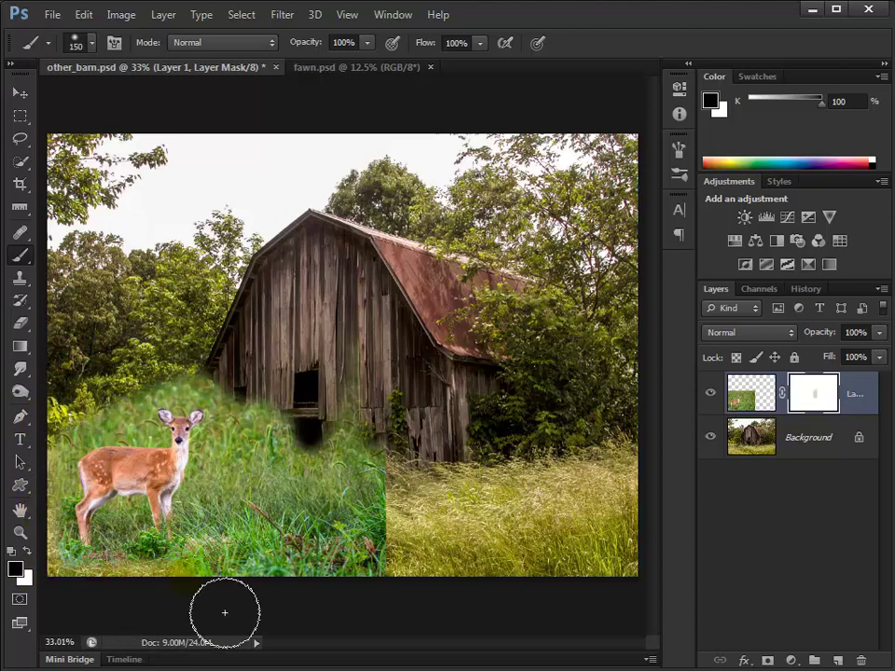
{"action": "left_click_drag", "start_coordinate": [279, 438], "coordinate": [397, 613]}
{"action": "left_click_drag", "start_coordinate": [270, 391], "coordinate": [407, 456]}
{"action": "left_click_drag", "start_coordinate": [280, 335], "coordinate": [305, 579]}
{"action": "mouse_move", "coordinate": [223, 372]}
{"action": "left_mouse_down"}
{"action": "mouse_move", "coordinate": [302, 475]}
{"action": "mouse_move", "coordinate": [248, 596]}
{"action": "mouse_move", "coordinate": [292, 427]}
{"action": "mouse_move", "coordinate": [149, 391]}
{"action": "mouse_move", "coordinate": [84, 410]}
{"action": "mouse_move", "coordinate": [61, 466]}
{"action": "left_mouse_up"}
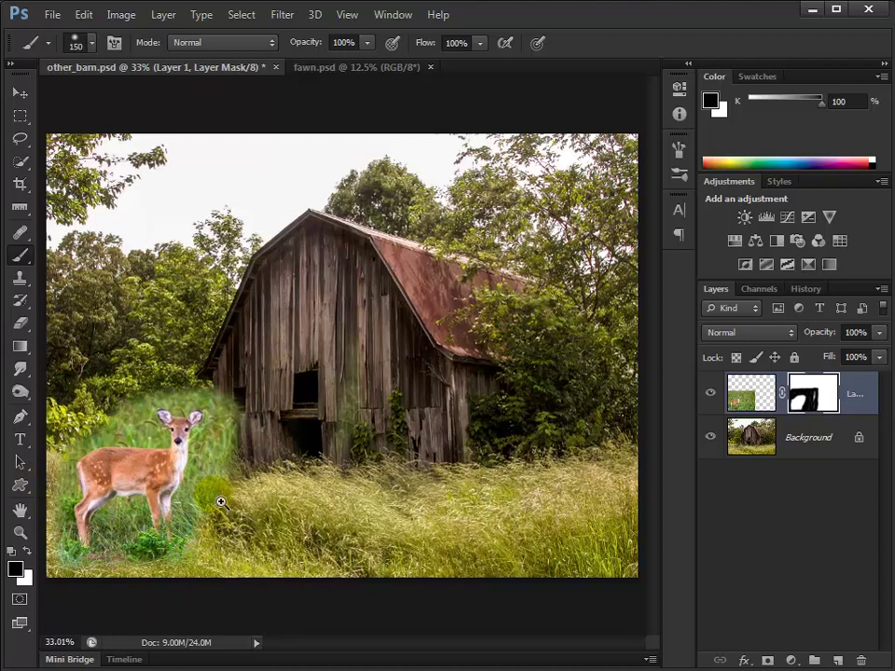
Set the mask brush to 36% hardness and reduce its size to 60 px for close work around the fawn
{"action": "left_click_drag", "start_coordinate": [168, 457], "coordinate": [177, 463]}
{"action": "left_click", "coordinate": [175, 473], "text": "ctrl"}
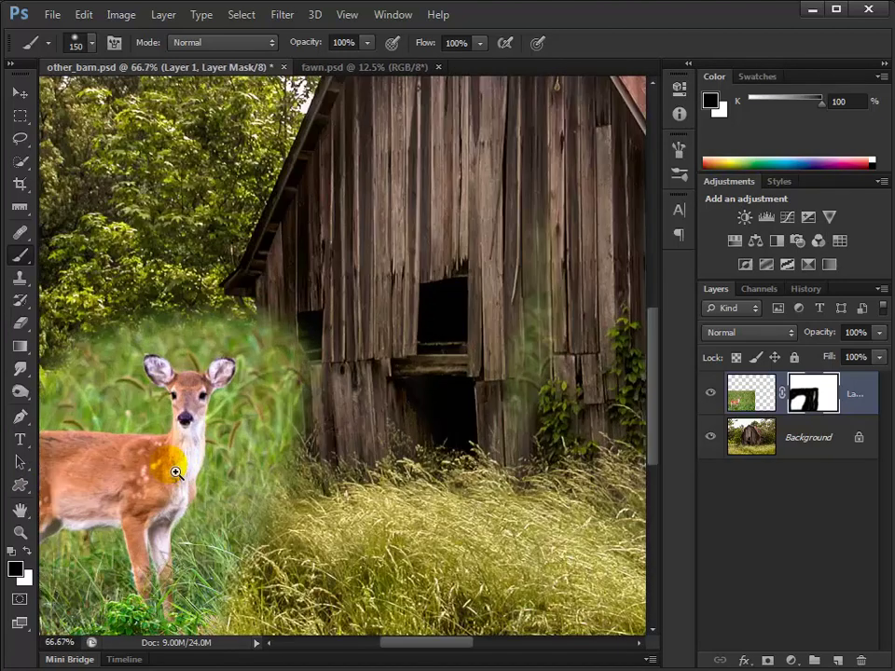
{"action": "left_click", "coordinate": [175, 472], "text": "ctrl"}
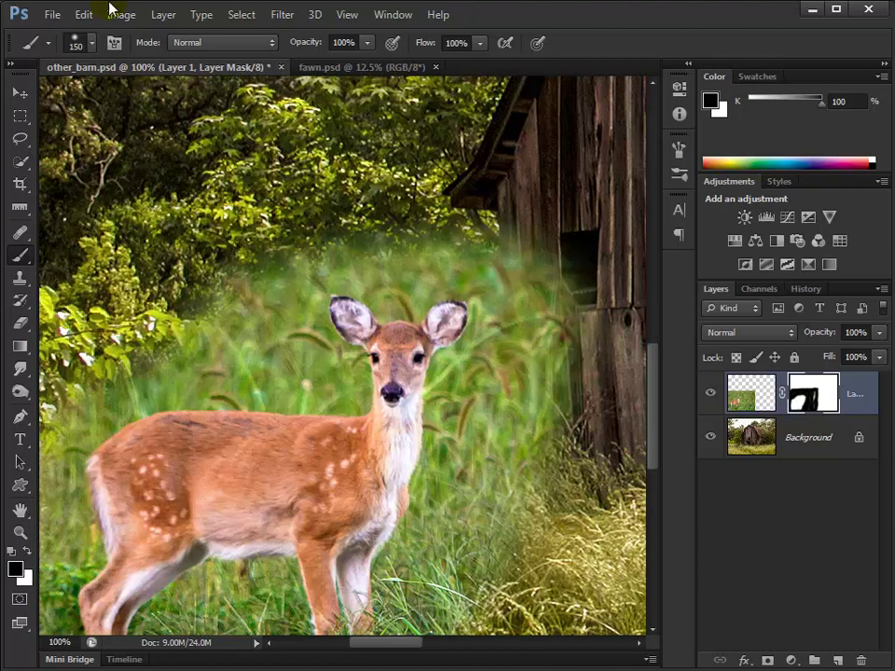
{"action": "left_click", "coordinate": [90, 44]}
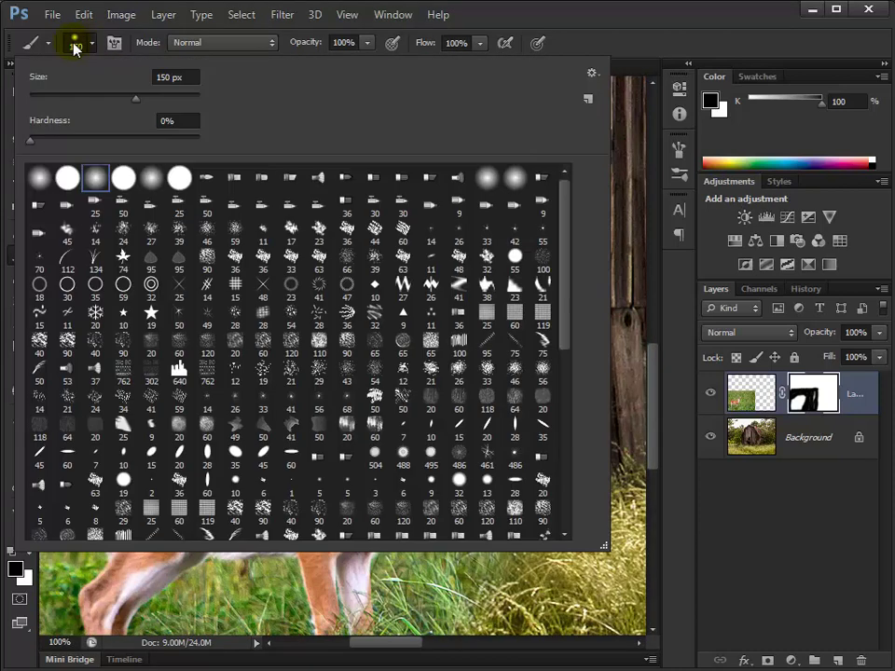
{"action": "left_click", "coordinate": [92, 140]}
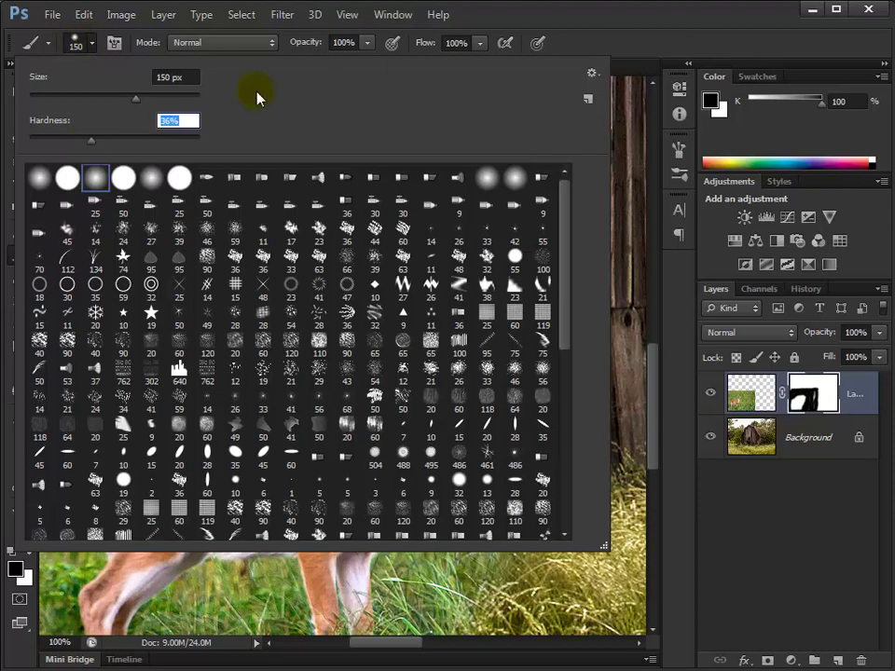
{"action": "key", "text": "Return"}
{"action": "key", "text": "bracketleft"}
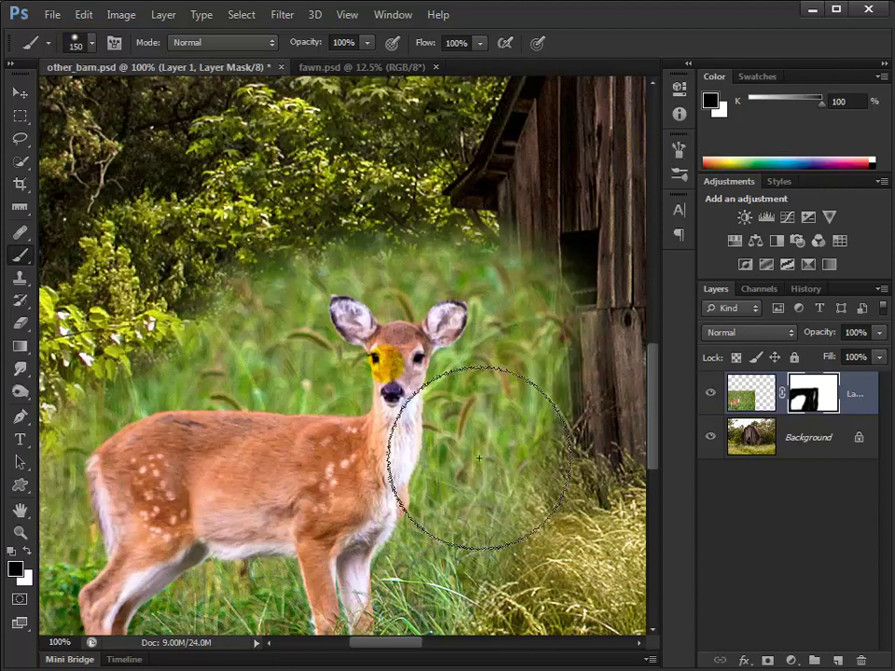
{"action": "key", "text": "bracketleft"}
{"action": "key", "text": "bracketleft"}
{"action": "key", "text": "bracketleft"}
{"action": "key", "text": "bracketleft"}
{"action": "key", "text": "bracketleft"}
{"action": "key", "text": "bracketleft"}
Paint black on the mask over the grass above the fawn's back and behind its head, using a 20 px brush near the edges
{"action": "left_click_drag", "start_coordinate": [280, 252], "coordinate": [313, 320]}
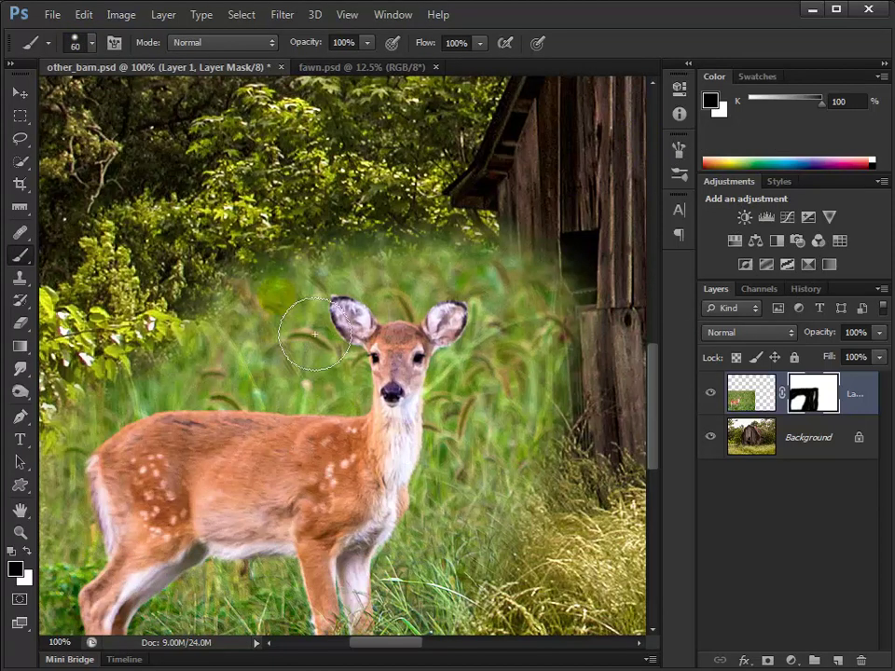
{"action": "mouse_move", "coordinate": [271, 261]}
{"action": "left_mouse_down"}
{"action": "mouse_move", "coordinate": [198, 379]}
{"action": "mouse_move", "coordinate": [260, 350]}
{"action": "mouse_move", "coordinate": [294, 373]}
{"action": "mouse_move", "coordinate": [279, 360]}
{"action": "mouse_move", "coordinate": [269, 410]}
{"action": "mouse_move", "coordinate": [316, 405]}
{"action": "mouse_move", "coordinate": [309, 416]}
{"action": "mouse_move", "coordinate": [321, 421]}
{"action": "mouse_move", "coordinate": [140, 410]}
{"action": "mouse_move", "coordinate": [160, 424]}
{"action": "mouse_move", "coordinate": [90, 506]}
{"action": "mouse_move", "coordinate": [80, 463]}
{"action": "left_mouse_up"}
{"action": "key", "text": "bracketleft"}
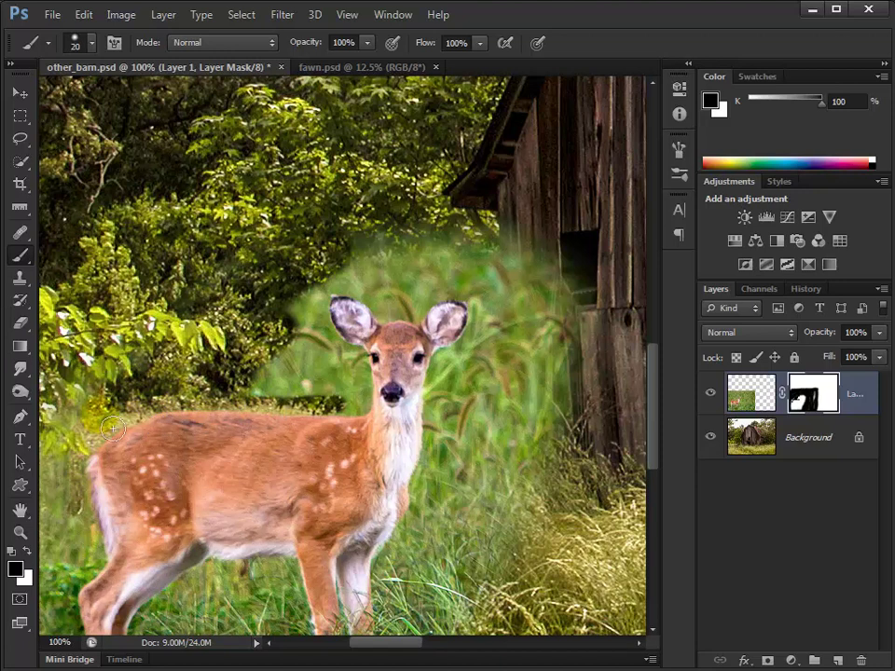
{"action": "mouse_move", "coordinate": [111, 428]}
{"action": "left_mouse_down"}
{"action": "mouse_move", "coordinate": [72, 456]}
{"action": "mouse_move", "coordinate": [85, 424]}
{"action": "left_mouse_up"}
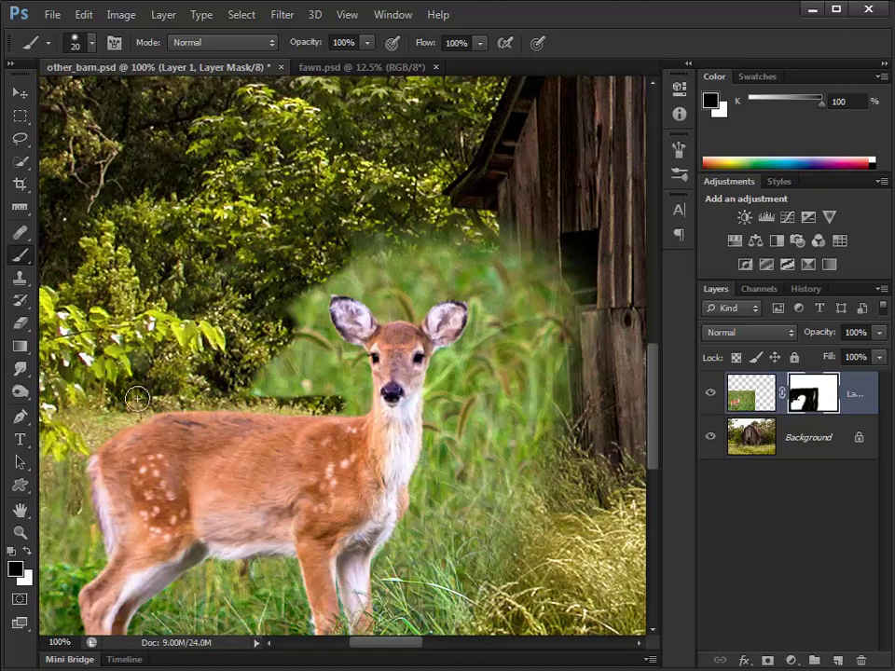
{"action": "mouse_move", "coordinate": [362, 375]}
{"action": "left_mouse_down"}
{"action": "mouse_move", "coordinate": [372, 393]}
{"action": "mouse_move", "coordinate": [372, 366]}
{"action": "mouse_move", "coordinate": [375, 394]}
{"action": "mouse_move", "coordinate": [355, 421]}
{"action": "mouse_move", "coordinate": [380, 411]}
{"action": "left_mouse_up"}
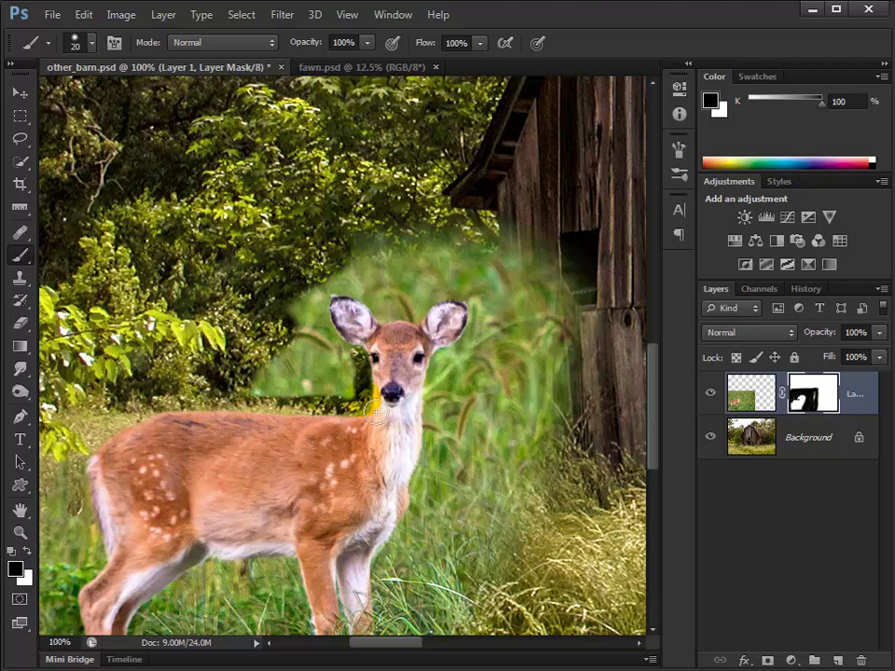
{"action": "key", "text": "ctrl+z"}
{"action": "mouse_move", "coordinate": [368, 405]}
{"action": "left_mouse_down"}
{"action": "mouse_move", "coordinate": [330, 302]}
{"action": "mouse_move", "coordinate": [365, 371]}
{"action": "mouse_move", "coordinate": [352, 407]}
{"action": "mouse_move", "coordinate": [361, 407]}
{"action": "mouse_move", "coordinate": [340, 392]}
{"action": "mouse_move", "coordinate": [318, 318]}
{"action": "mouse_move", "coordinate": [327, 359]}
{"action": "mouse_move", "coordinate": [310, 366]}
{"action": "mouse_move", "coordinate": [339, 370]}
{"action": "mouse_move", "coordinate": [338, 412]}
{"action": "mouse_move", "coordinate": [298, 387]}
{"action": "mouse_move", "coordinate": [309, 388]}
{"action": "mouse_move", "coordinate": [309, 379]}
{"action": "mouse_move", "coordinate": [281, 407]}
{"action": "left_mouse_up"}
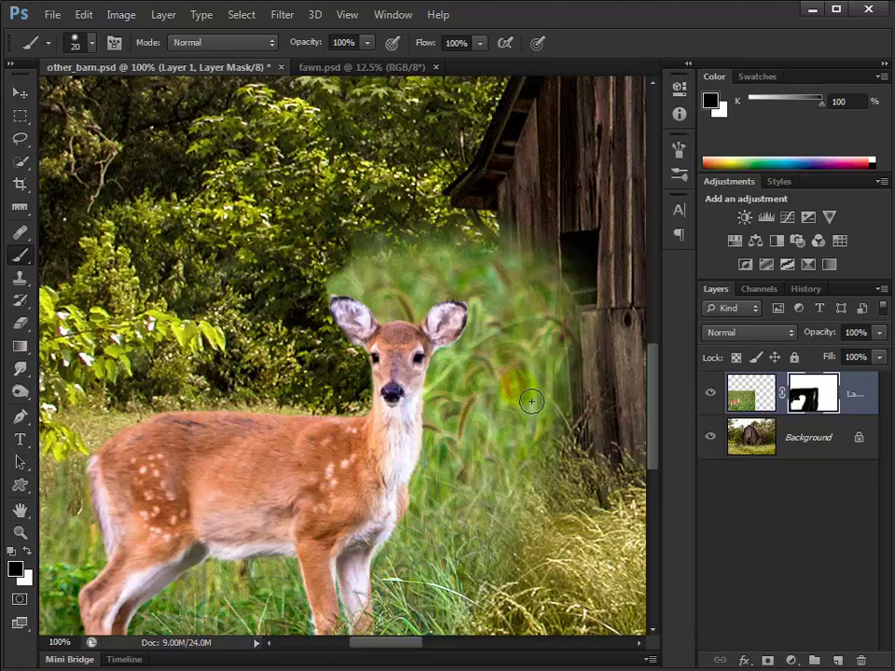
Trace black on the mask with the 20 px brush along the barn-facing side of the fawn's head, neck, chest and front leg
{"action": "mouse_move", "coordinate": [480, 358]}
{"action": "left_mouse_down"}
{"action": "mouse_move", "coordinate": [448, 378]}
{"action": "mouse_move", "coordinate": [432, 496]}
{"action": "left_mouse_up"}
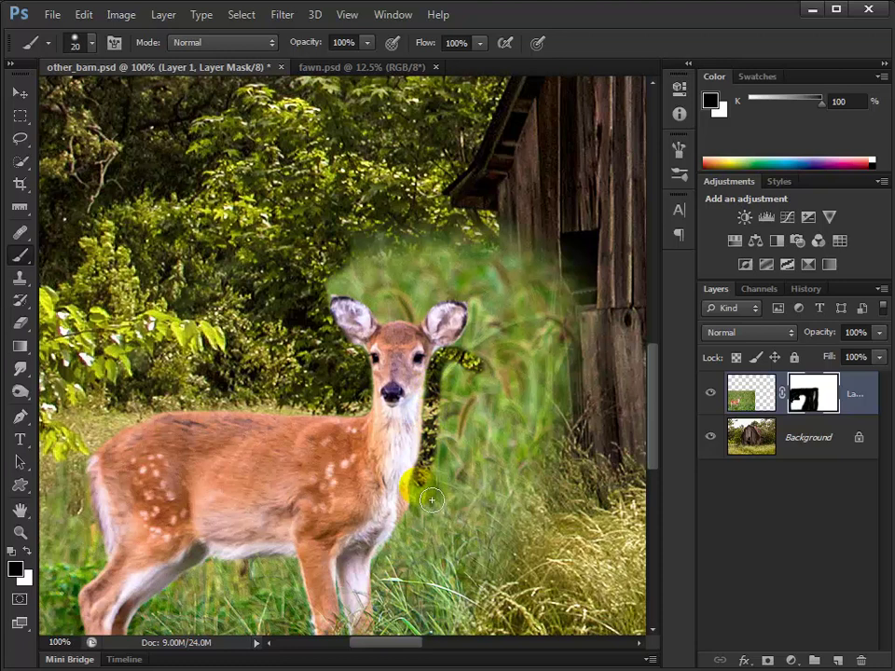
{"action": "key", "text": "ctrl+z"}
{"action": "key", "text": "ctrl+alt+z"}
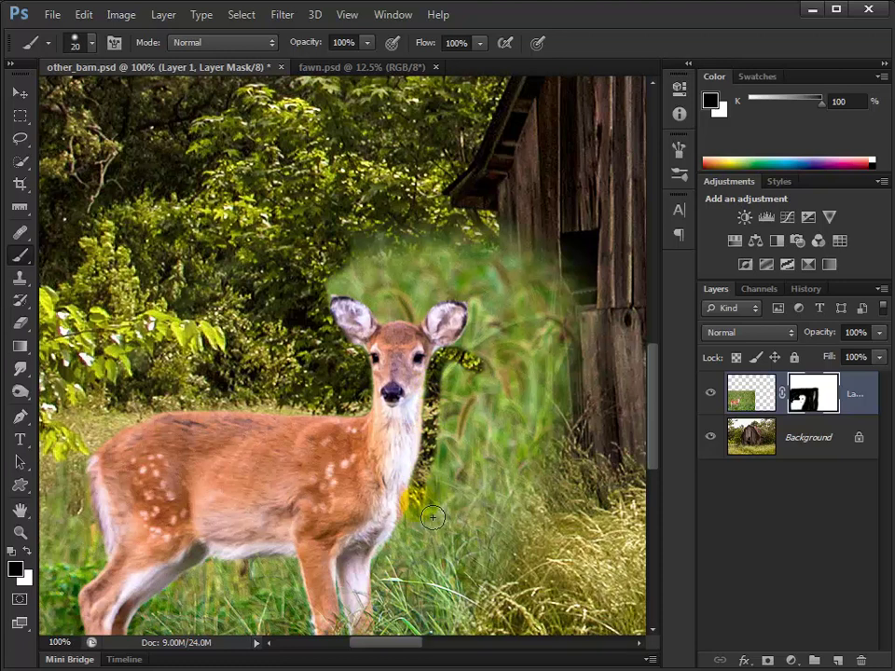
{"action": "mouse_move", "coordinate": [432, 517]}
{"action": "left_mouse_down"}
{"action": "mouse_move", "coordinate": [407, 573]}
{"action": "mouse_move", "coordinate": [414, 544]}
{"action": "mouse_move", "coordinate": [400, 569]}
{"action": "mouse_move", "coordinate": [398, 593]}
{"action": "mouse_move", "coordinate": [405, 564]}
{"action": "mouse_move", "coordinate": [387, 596]}
{"action": "mouse_move", "coordinate": [401, 656]}
{"action": "mouse_move", "coordinate": [395, 611]}
{"action": "mouse_move", "coordinate": [392, 641]}
{"action": "left_mouse_up"}
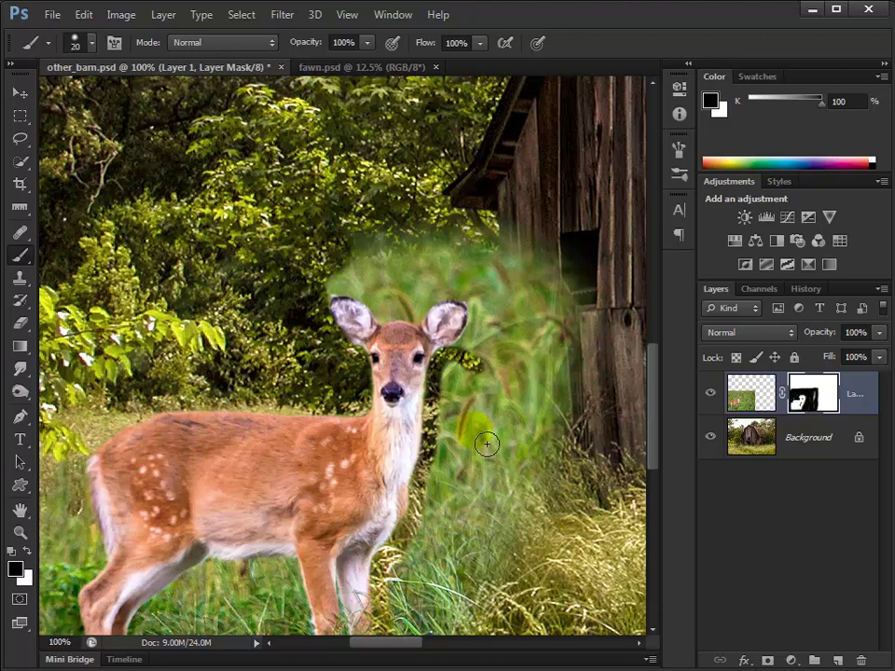
Enlarge the brush to 40 px and mask out the remaining grass between the fawn and the barn and around its ears
{"action": "key", "text": "bracketright"}
{"action": "key", "text": "bracketright"}
{"action": "mouse_move", "coordinate": [487, 410]}
{"action": "left_mouse_down"}
{"action": "mouse_move", "coordinate": [512, 361]}
{"action": "mouse_move", "coordinate": [492, 407]}
{"action": "mouse_move", "coordinate": [489, 391]}
{"action": "mouse_move", "coordinate": [476, 408]}
{"action": "mouse_move", "coordinate": [452, 572]}
{"action": "mouse_move", "coordinate": [427, 615]}
{"action": "mouse_move", "coordinate": [431, 640]}
{"action": "mouse_move", "coordinate": [461, 612]}
{"action": "mouse_move", "coordinate": [457, 656]}
{"action": "mouse_move", "coordinate": [513, 557]}
{"action": "mouse_move", "coordinate": [521, 559]}
{"action": "mouse_move", "coordinate": [483, 663]}
{"action": "mouse_move", "coordinate": [475, 551]}
{"action": "mouse_move", "coordinate": [494, 473]}
{"action": "mouse_move", "coordinate": [540, 356]}
{"action": "mouse_move", "coordinate": [531, 368]}
{"action": "mouse_move", "coordinate": [542, 388]}
{"action": "mouse_move", "coordinate": [518, 511]}
{"action": "mouse_move", "coordinate": [576, 363]}
{"action": "mouse_move", "coordinate": [529, 533]}
{"action": "mouse_move", "coordinate": [568, 453]}
{"action": "mouse_move", "coordinate": [553, 590]}
{"action": "mouse_move", "coordinate": [595, 367]}
{"action": "mouse_move", "coordinate": [594, 323]}
{"action": "mouse_move", "coordinate": [615, 309]}
{"action": "mouse_move", "coordinate": [537, 359]}
{"action": "mouse_move", "coordinate": [534, 257]}
{"action": "mouse_move", "coordinate": [515, 308]}
{"action": "mouse_move", "coordinate": [520, 350]}
{"action": "mouse_move", "coordinate": [518, 321]}
{"action": "mouse_move", "coordinate": [508, 359]}
{"action": "mouse_move", "coordinate": [481, 390]}
{"action": "mouse_move", "coordinate": [505, 383]}
{"action": "mouse_move", "coordinate": [506, 331]}
{"action": "mouse_move", "coordinate": [492, 293]}
{"action": "mouse_move", "coordinate": [456, 256]}
{"action": "mouse_move", "coordinate": [319, 259]}
{"action": "left_mouse_up"}
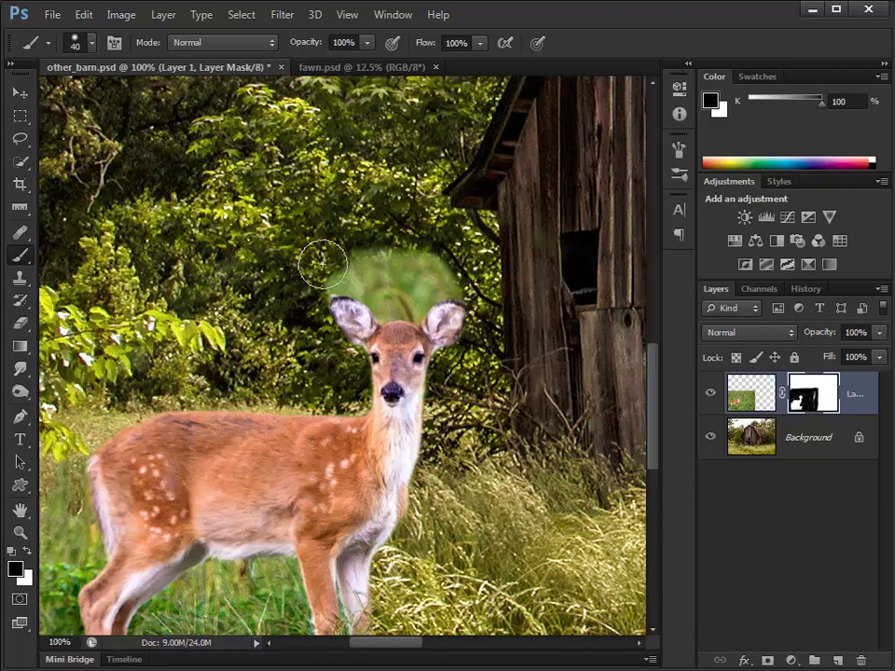
Set the brush hardness to 0% and mask out the grass above the head, under the belly and behind the hind legs
{"action": "left_click", "coordinate": [78, 47]}
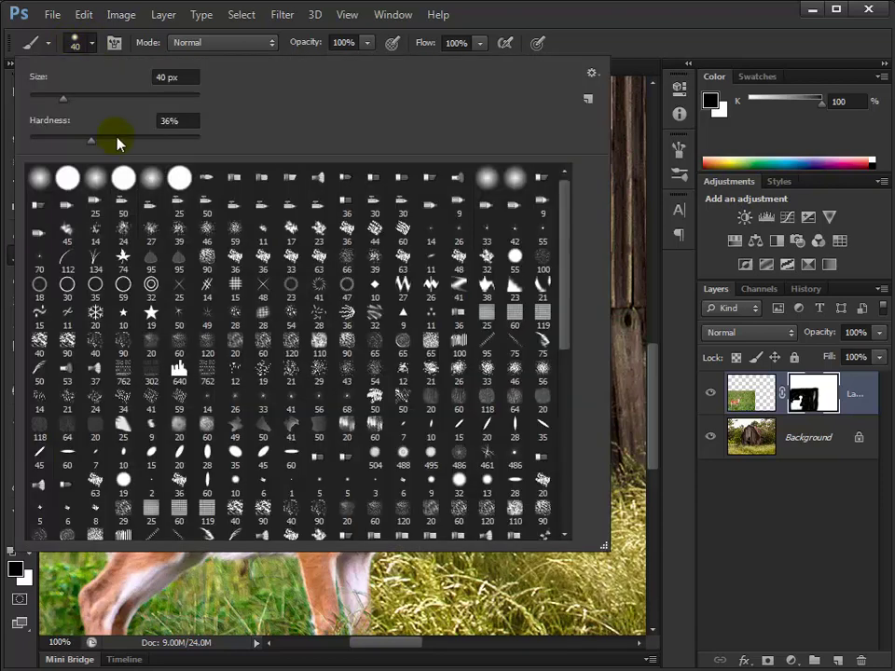
{"action": "left_click_drag", "start_coordinate": [116, 142], "coordinate": [25, 147]}
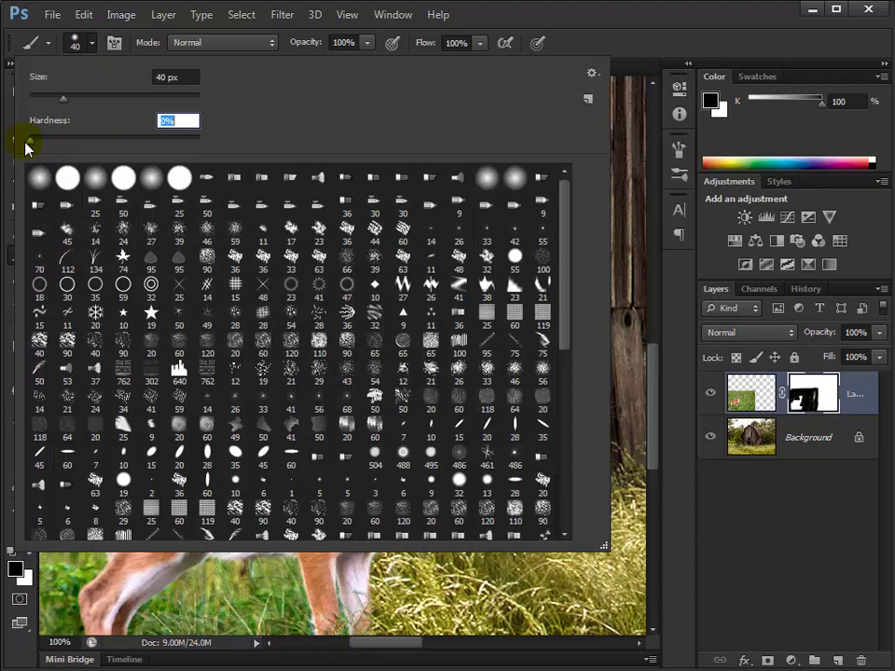
{"action": "left_click", "coordinate": [646, 294]}
{"action": "mouse_move", "coordinate": [495, 311]}
{"action": "left_mouse_down"}
{"action": "mouse_move", "coordinate": [442, 315]}
{"action": "mouse_move", "coordinate": [448, 290]}
{"action": "mouse_move", "coordinate": [430, 277]}
{"action": "mouse_move", "coordinate": [345, 288]}
{"action": "mouse_move", "coordinate": [392, 296]}
{"action": "mouse_move", "coordinate": [385, 308]}
{"action": "mouse_move", "coordinate": [348, 313]}
{"action": "mouse_move", "coordinate": [427, 310]}
{"action": "mouse_move", "coordinate": [342, 316]}
{"action": "mouse_move", "coordinate": [401, 303]}
{"action": "mouse_move", "coordinate": [424, 325]}
{"action": "left_mouse_up"}
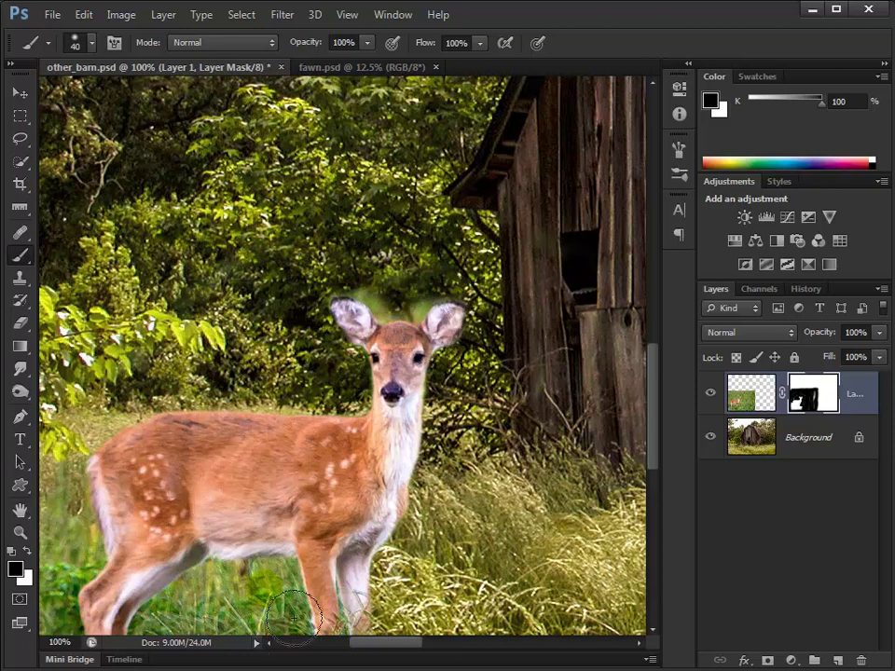
{"action": "mouse_move", "coordinate": [280, 564]}
{"action": "left_mouse_down"}
{"action": "mouse_move", "coordinate": [311, 641]}
{"action": "mouse_move", "coordinate": [226, 596]}
{"action": "mouse_move", "coordinate": [244, 610]}
{"action": "mouse_move", "coordinate": [219, 635]}
{"action": "mouse_move", "coordinate": [191, 597]}
{"action": "mouse_move", "coordinate": [220, 611]}
{"action": "mouse_move", "coordinate": [168, 622]}
{"action": "mouse_move", "coordinate": [233, 634]}
{"action": "left_mouse_up"}
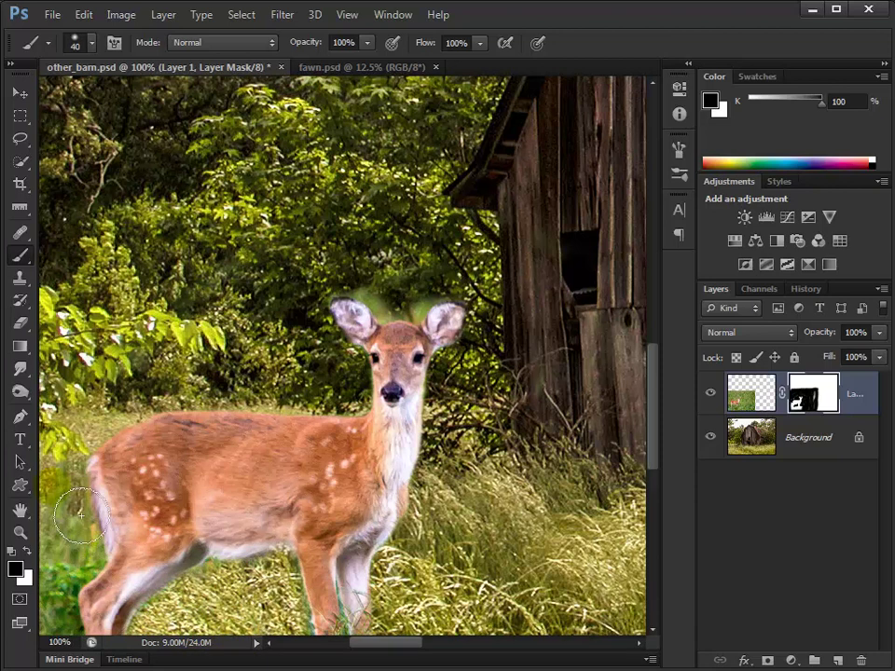
{"action": "mouse_move", "coordinate": [74, 489]}
{"action": "left_mouse_down"}
{"action": "mouse_move", "coordinate": [96, 522]}
{"action": "mouse_move", "coordinate": [102, 553]}
{"action": "mouse_move", "coordinate": [83, 590]}
{"action": "mouse_move", "coordinate": [107, 532]}
{"action": "mouse_move", "coordinate": [112, 573]}
{"action": "mouse_move", "coordinate": [112, 589]}
{"action": "mouse_move", "coordinate": [86, 610]}
{"action": "mouse_move", "coordinate": [117, 558]}
{"action": "mouse_move", "coordinate": [116, 589]}
{"action": "mouse_move", "coordinate": [65, 616]}
{"action": "left_mouse_up"}
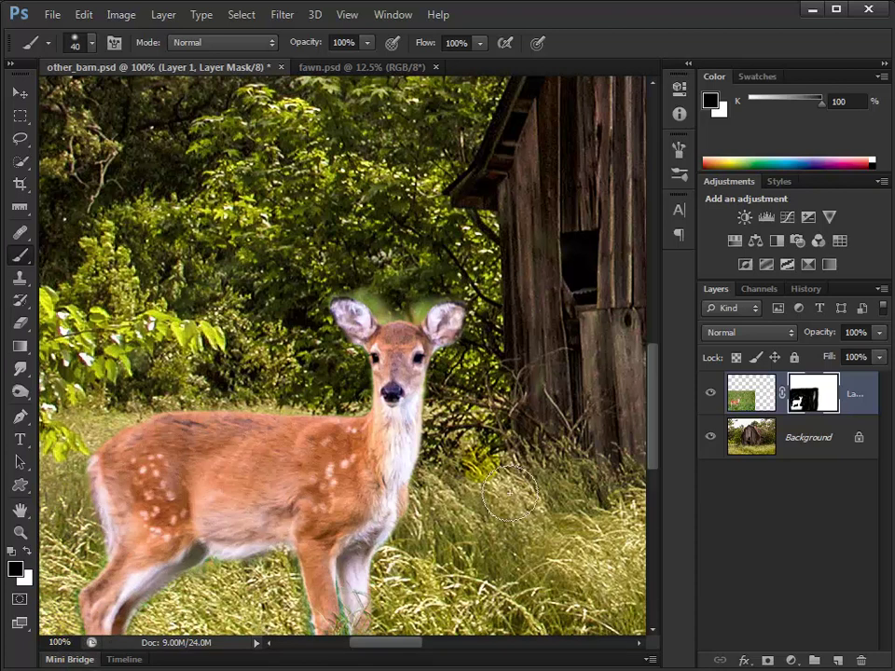
Reduce the brush to 15 px and mask the leftover green fringe between the ears and along the head, neck, chest and front legs
{"action": "key", "text": "bracketleft"}
{"action": "key", "text": "bracketleft"}
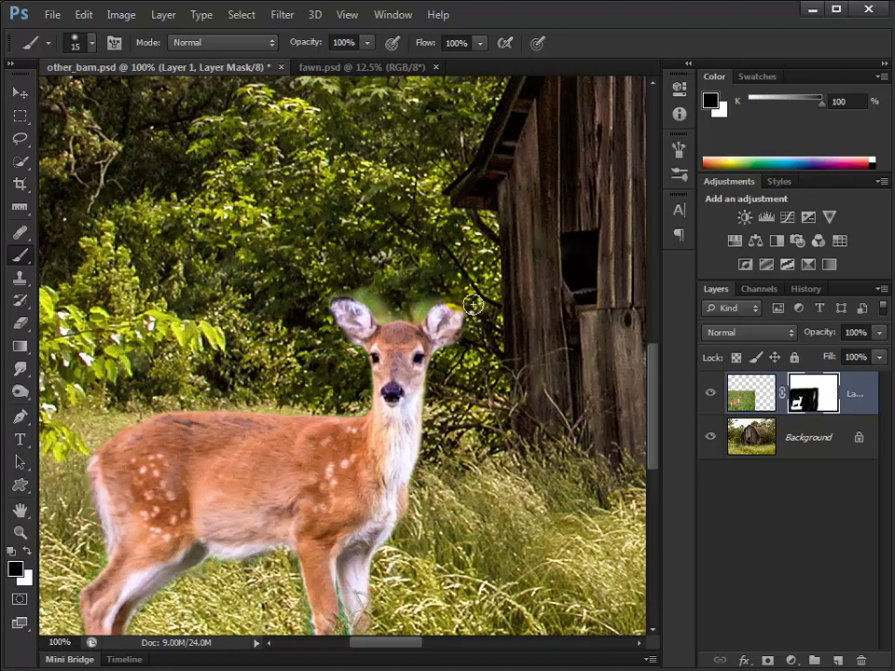
{"action": "mouse_move", "coordinate": [436, 317]}
{"action": "left_mouse_down"}
{"action": "mouse_move", "coordinate": [362, 313]}
{"action": "mouse_move", "coordinate": [361, 304]}
{"action": "mouse_move", "coordinate": [382, 305]}
{"action": "left_mouse_up"}
{"action": "mouse_move", "coordinate": [451, 319]}
{"action": "left_mouse_down"}
{"action": "mouse_move", "coordinate": [460, 336]}
{"action": "mouse_move", "coordinate": [403, 400]}
{"action": "mouse_move", "coordinate": [379, 365]}
{"action": "left_mouse_up"}
{"action": "mouse_move", "coordinate": [417, 419]}
{"action": "left_mouse_down"}
{"action": "mouse_move", "coordinate": [444, 435]}
{"action": "mouse_move", "coordinate": [433, 494]}
{"action": "mouse_move", "coordinate": [300, 594]}
{"action": "mouse_move", "coordinate": [357, 624]}
{"action": "left_mouse_up"}
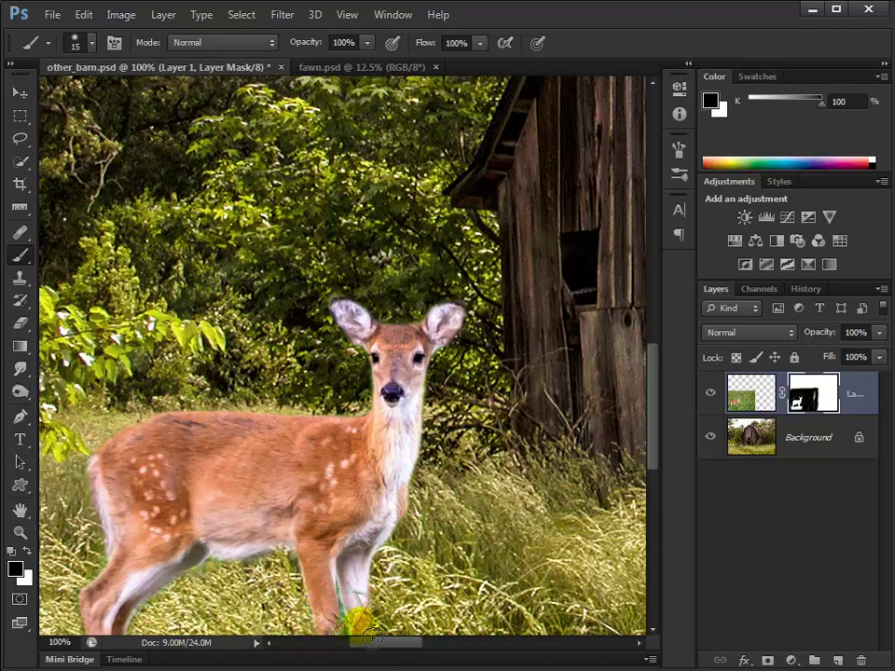
Switch the foreground colour to white, try a restoring stroke on the mask across the fawn's back, and undo it
{"action": "key", "text": "x"}
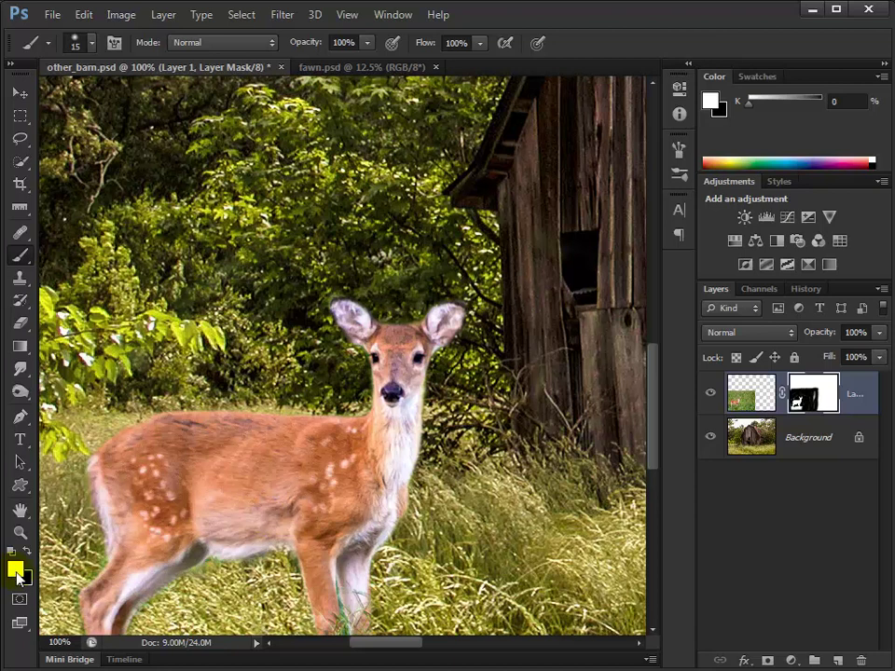
{"action": "mouse_move", "coordinate": [200, 396]}
{"action": "left_mouse_down"}
{"action": "mouse_move", "coordinate": [280, 401]}
{"action": "mouse_move", "coordinate": [317, 421]}
{"action": "mouse_move", "coordinate": [210, 414]}
{"action": "mouse_move", "coordinate": [264, 443]}
{"action": "mouse_move", "coordinate": [348, 546]}
{"action": "mouse_move", "coordinate": [330, 529]}
{"action": "left_mouse_up"}
{"action": "key", "text": "ctrl+z"}
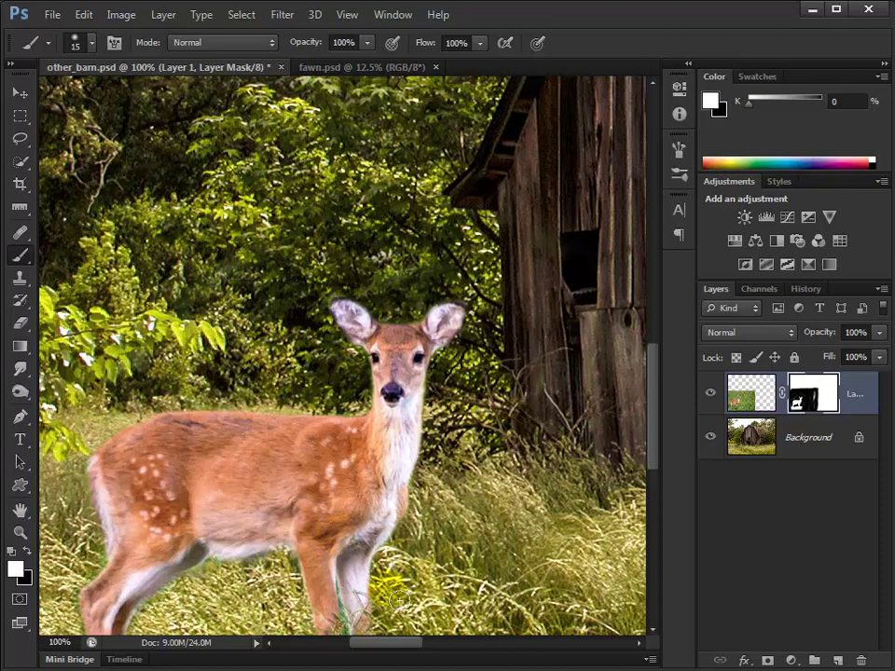
Reduce the brush to 2 px and mask out the green sliver between the fawn's front legs, ending with black as the foreground colour
{"action": "left_click_drag", "start_coordinate": [340, 596], "coordinate": [347, 605]}
{"action": "left_click", "coordinate": [345, 601], "text": "ctrl"}
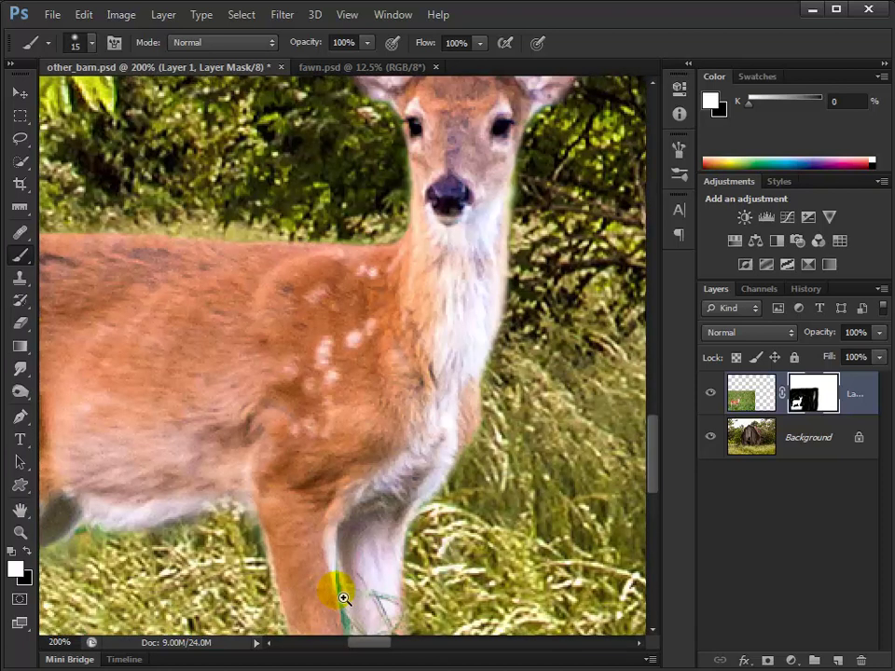
{"action": "left_click", "coordinate": [343, 597], "text": "ctrl"}
{"action": "key", "text": "bracketleft"}
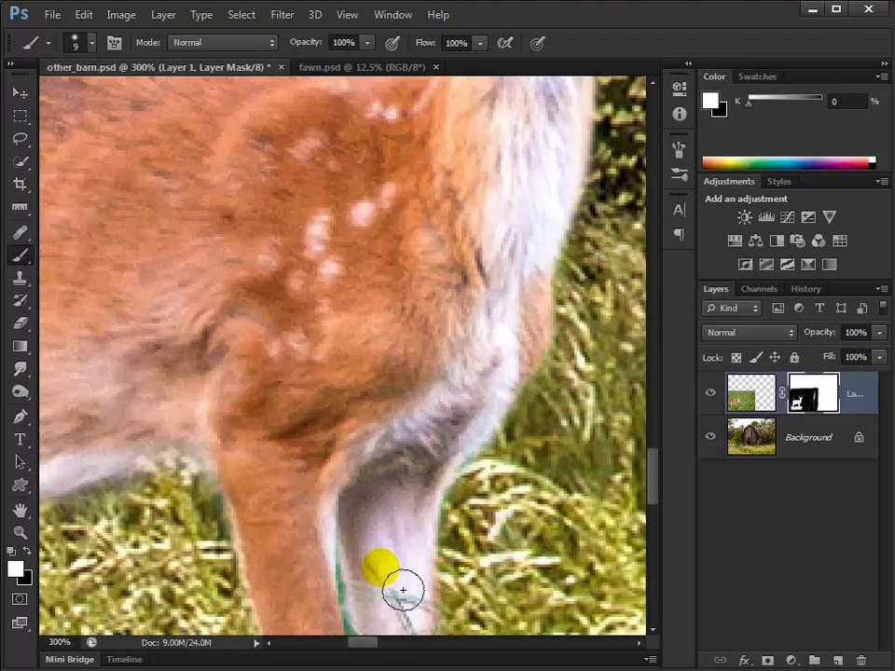
{"action": "key", "text": "bracketleft"}
{"action": "key", "text": "bracketleft"}
{"action": "key", "text": "bracketleft"}
{"action": "key", "text": "bracketleft"}
{"action": "key", "text": "bracketleft"}
{"action": "key", "text": "bracketleft"}
{"action": "key", "text": "bracketleft"}
{"action": "left_click_drag", "start_coordinate": [349, 578], "coordinate": [344, 549]}
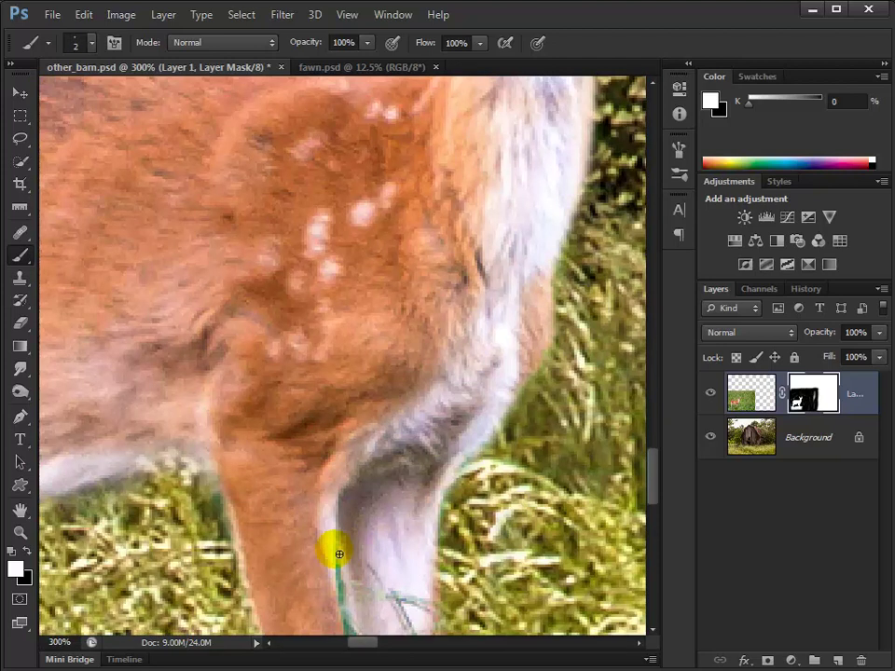
{"action": "mouse_move", "coordinate": [345, 633]}
{"action": "left_mouse_down"}
{"action": "mouse_move", "coordinate": [333, 562]}
{"action": "mouse_move", "coordinate": [347, 623]}
{"action": "mouse_move", "coordinate": [339, 626]}
{"action": "mouse_move", "coordinate": [357, 640]}
{"action": "mouse_move", "coordinate": [335, 579]}
{"action": "mouse_move", "coordinate": [342, 574]}
{"action": "left_mouse_up"}
{"action": "key", "text": "x"}
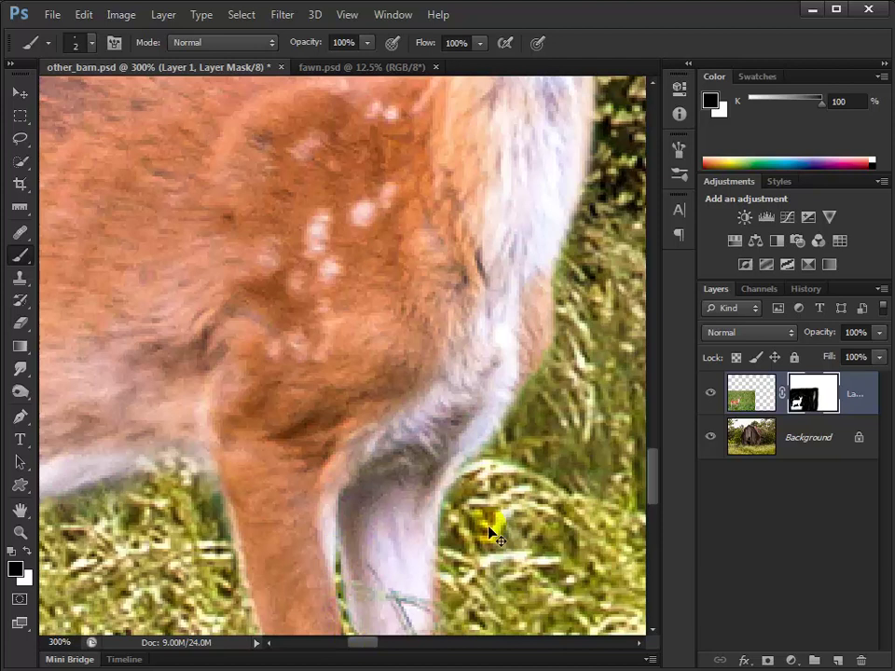
Enlarge the brush to 15 px and mask out the grass in front of the fawn's front legs, undoing the last stroke
{"action": "key", "text": "ctrl+1"}
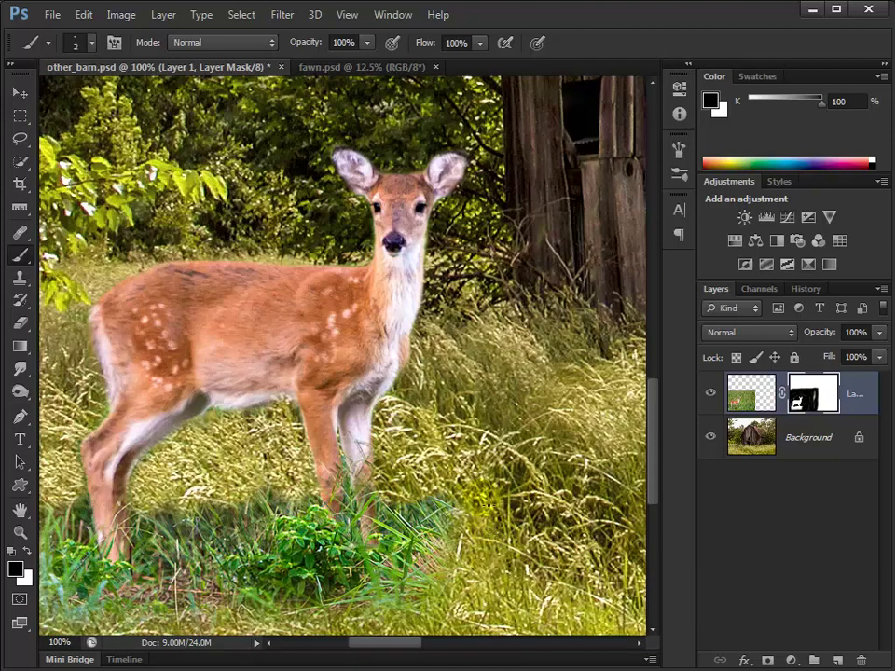
{"action": "key", "text": "bracketright"}
{"action": "key", "text": "bracketright"}
{"action": "key", "text": "bracketright"}
{"action": "key", "text": "bracketright"}
{"action": "key", "text": "bracketright"}
{"action": "key", "text": "bracketright"}
{"action": "key", "text": "bracketright"}
{"action": "left_click", "coordinate": [424, 492]}
{"action": "key", "text": "bracketright"}
{"action": "key", "text": "bracketright"}
{"action": "mouse_move", "coordinate": [416, 501]}
{"action": "left_mouse_down"}
{"action": "mouse_move", "coordinate": [408, 608]}
{"action": "mouse_move", "coordinate": [326, 611]}
{"action": "left_mouse_up"}
{"action": "mouse_move", "coordinate": [244, 508]}
{"action": "left_mouse_down"}
{"action": "mouse_move", "coordinate": [145, 506]}
{"action": "mouse_move", "coordinate": [152, 567]}
{"action": "mouse_move", "coordinate": [149, 560]}
{"action": "mouse_move", "coordinate": [256, 509]}
{"action": "left_mouse_up"}
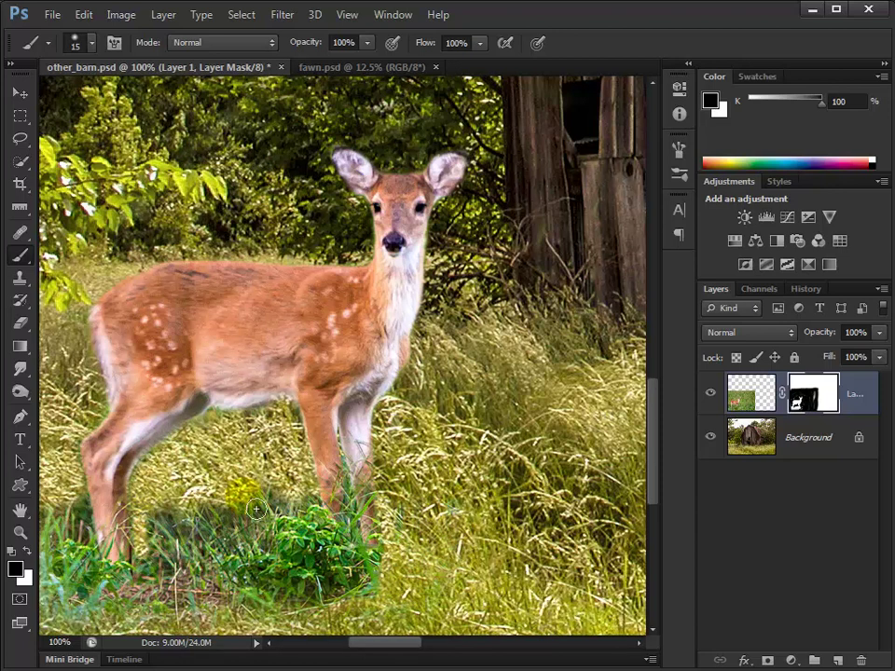
{"action": "key", "text": "ctrl+z"}
Copy the hawk photo from hawk_on_sign_3.psd into other_barn.psd as a new layer with the Move tool
{"action": "key", "text": "ctrl+minus"}
{"action": "key", "text": "ctrl+minus"}
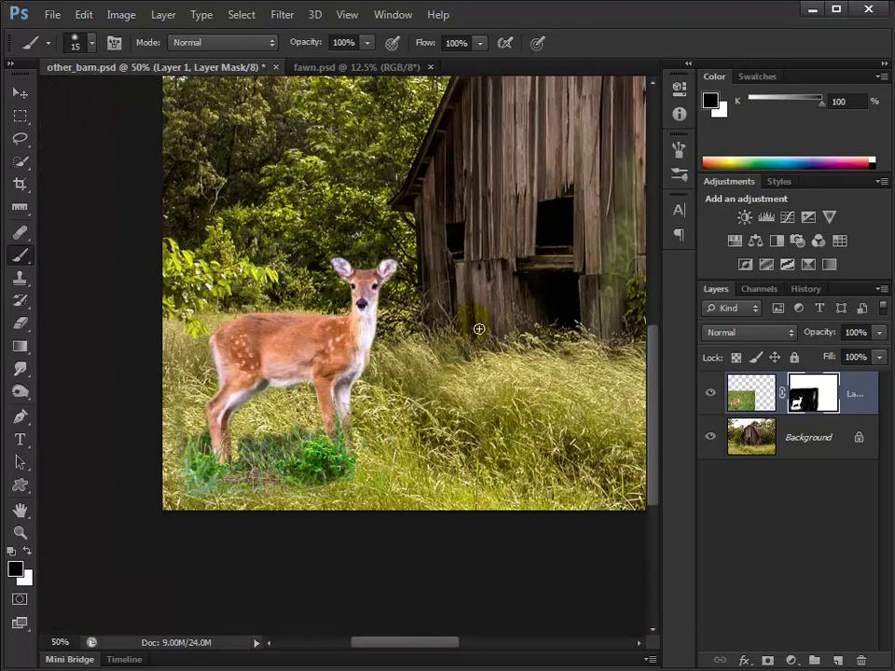
{"action": "mouse_move", "coordinate": [485, 323]}
{"action": "left_mouse_down"}
{"action": "mouse_move", "coordinate": [507, 299]}
{"action": "mouse_move", "coordinate": [372, 368]}
{"action": "mouse_move", "coordinate": [368, 387]}
{"action": "left_mouse_up"}
{"action": "left_click", "coordinate": [373, 315]}
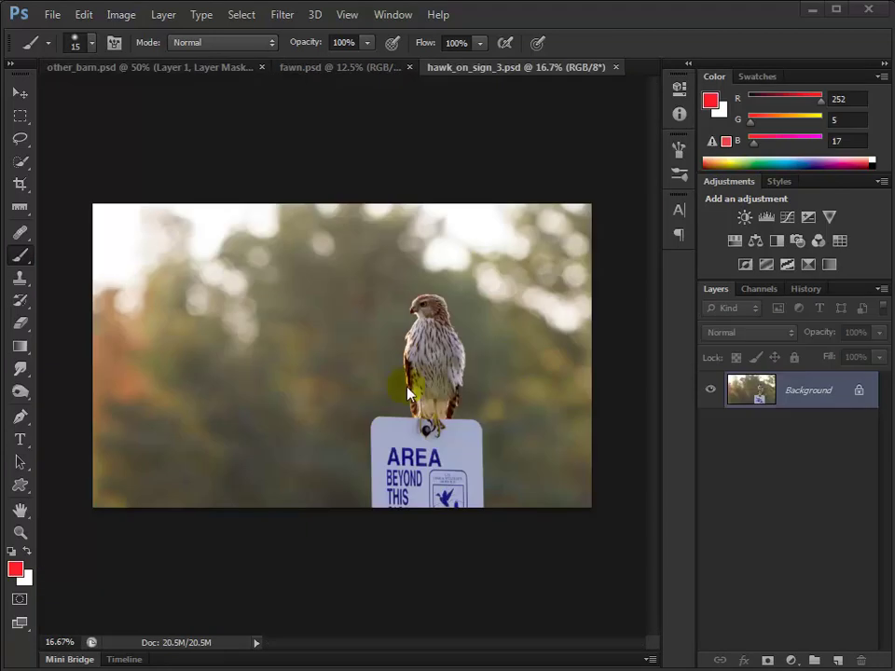
{"action": "left_click", "coordinate": [21, 94]}
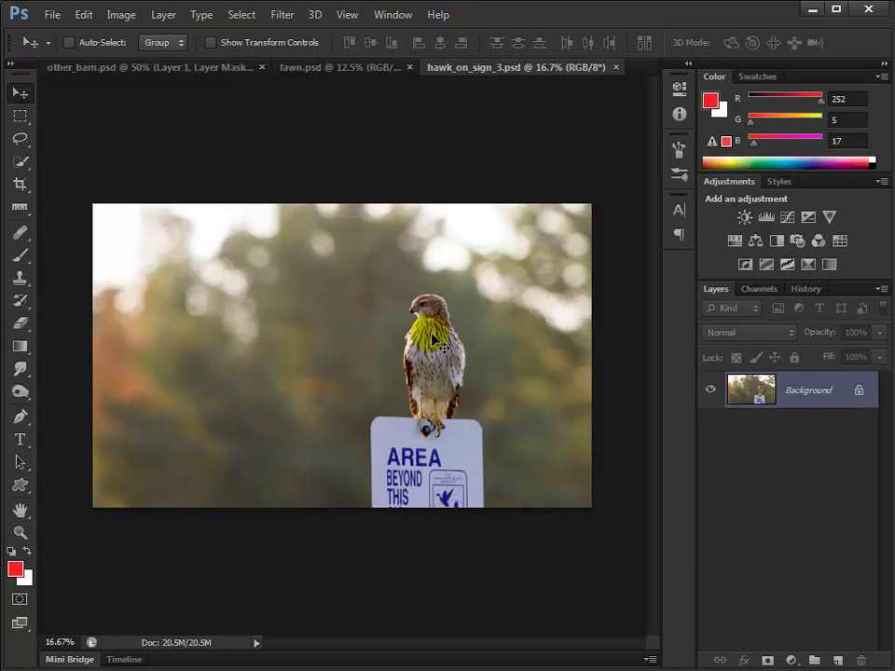
{"action": "left_click_drag", "start_coordinate": [431, 335], "coordinate": [150, 75]}
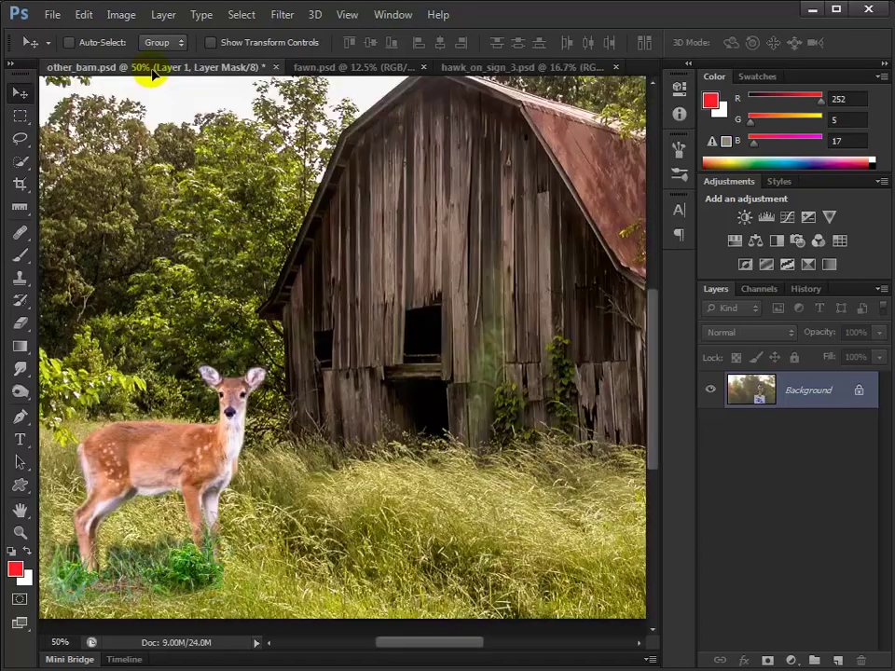
{"action": "left_click_drag", "start_coordinate": [150, 75], "coordinate": [370, 327]}
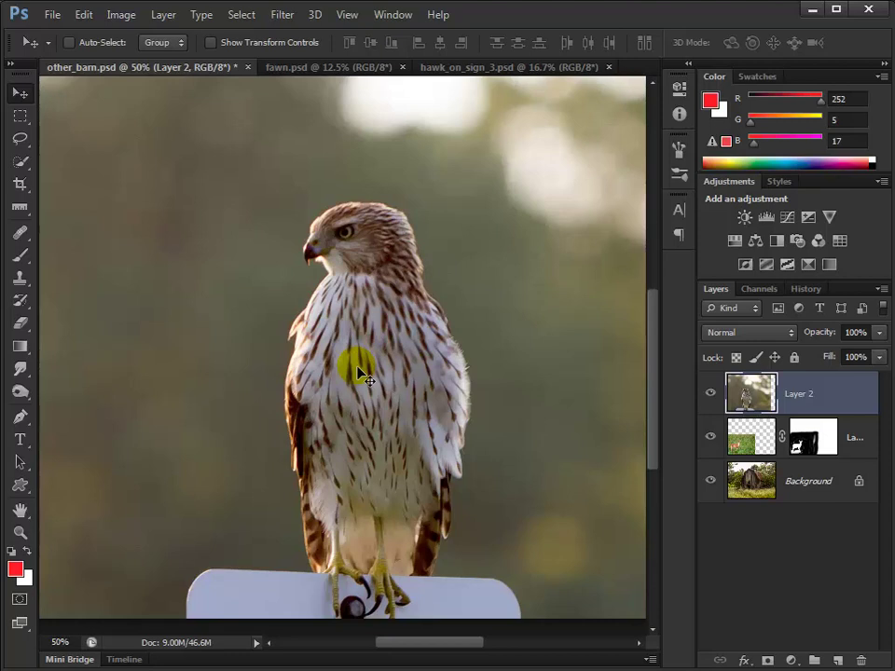
Scale the hawk layer down to about 9.6% with Free Transform and move it onto the barn's roof peak
{"action": "key", "text": "ctrl+minus"}
{"action": "key", "text": "ctrl+minus"}
{"action": "key", "text": "ctrl+minus"}
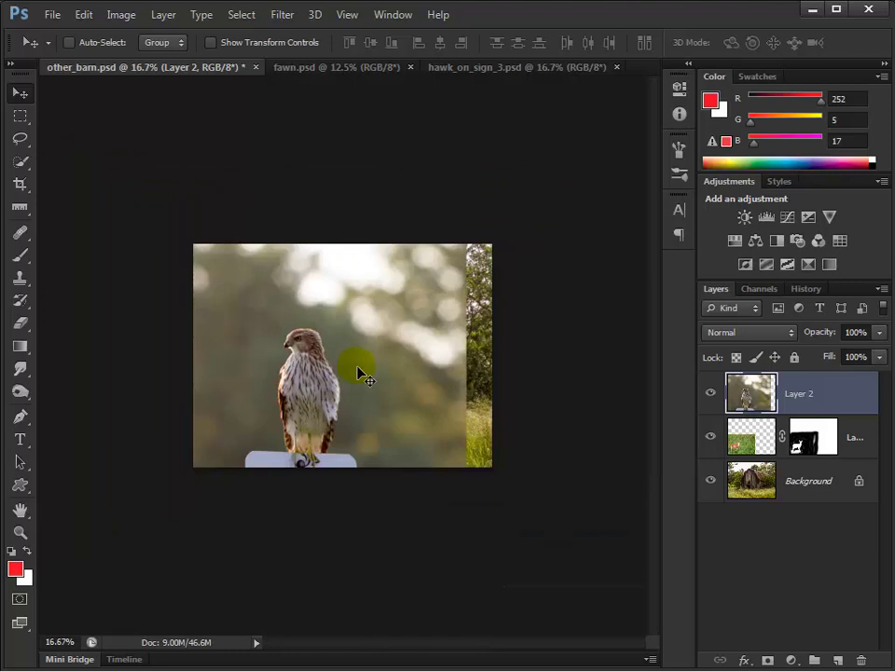
{"action": "key", "text": "ctrl+t"}
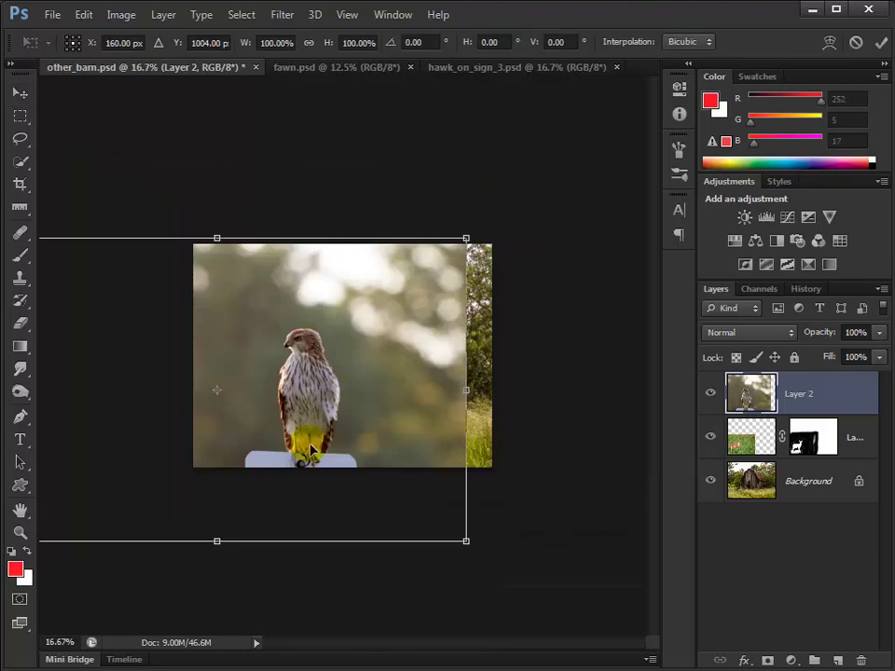
{"action": "left_click_drag", "start_coordinate": [465, 238], "coordinate": [380, 296]}
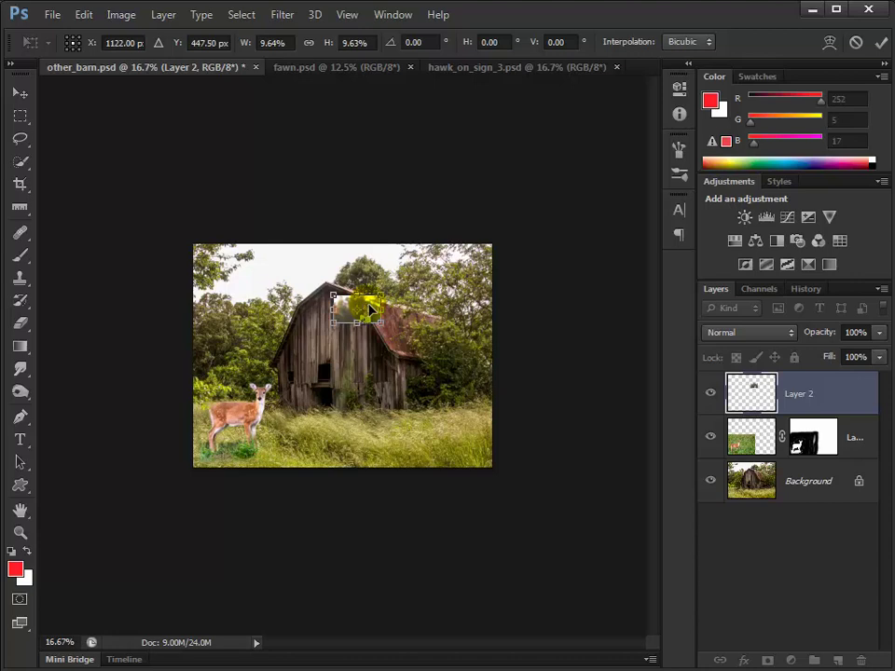
{"action": "key", "text": "Return"}
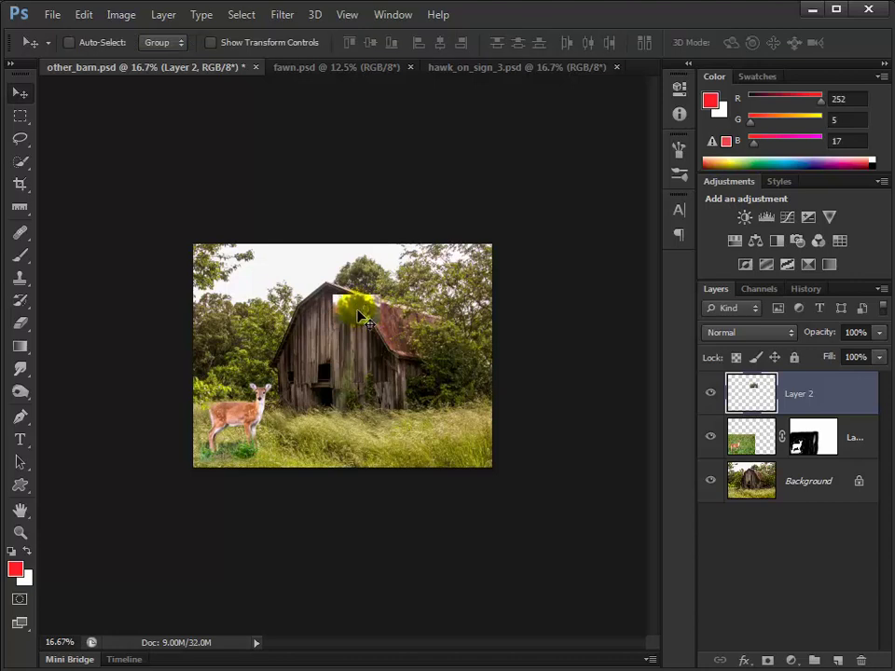
{"action": "left_click_drag", "start_coordinate": [362, 317], "coordinate": [344, 285]}
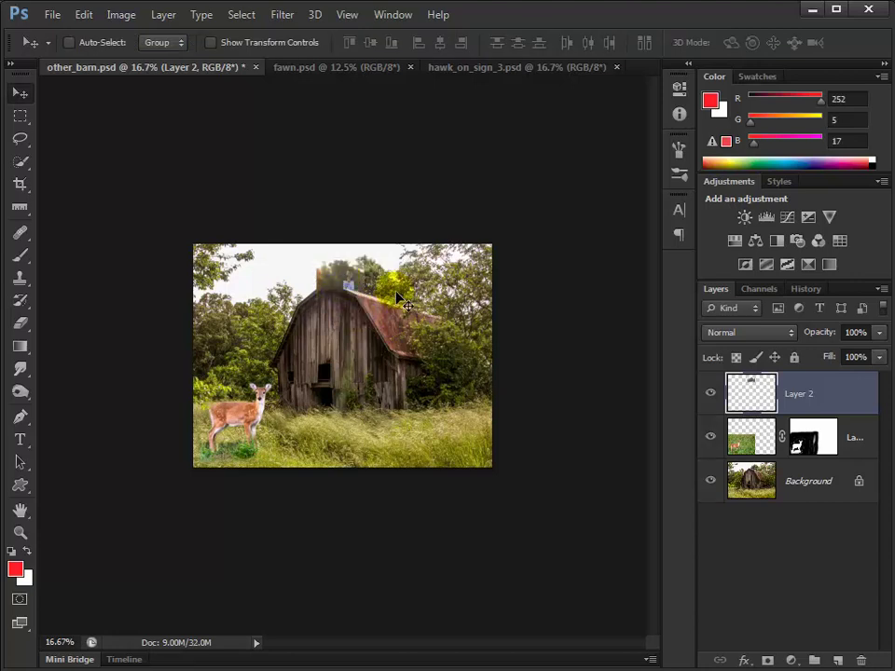
Enlarge the hawk layer to about 137% with Free Transform and reposition it so the sign meets the roof peak
{"action": "left_click", "coordinate": [354, 293], "text": "ctrl"}
{"action": "left_click", "coordinate": [354, 294], "text": "ctrl"}
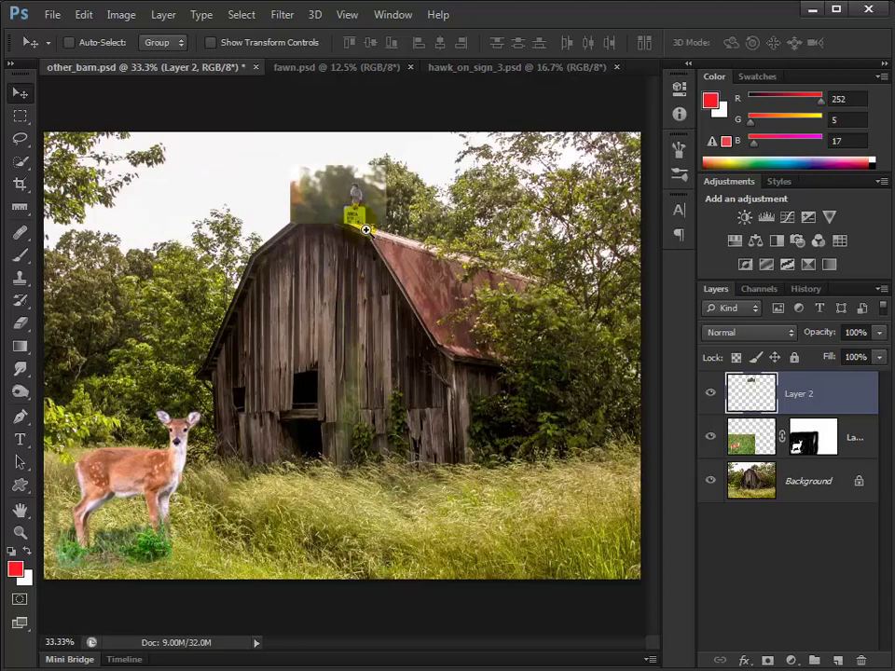
{"action": "left_click", "coordinate": [353, 208], "text": "ctrl"}
{"action": "left_click_drag", "start_coordinate": [387, 253], "coordinate": [335, 350]}
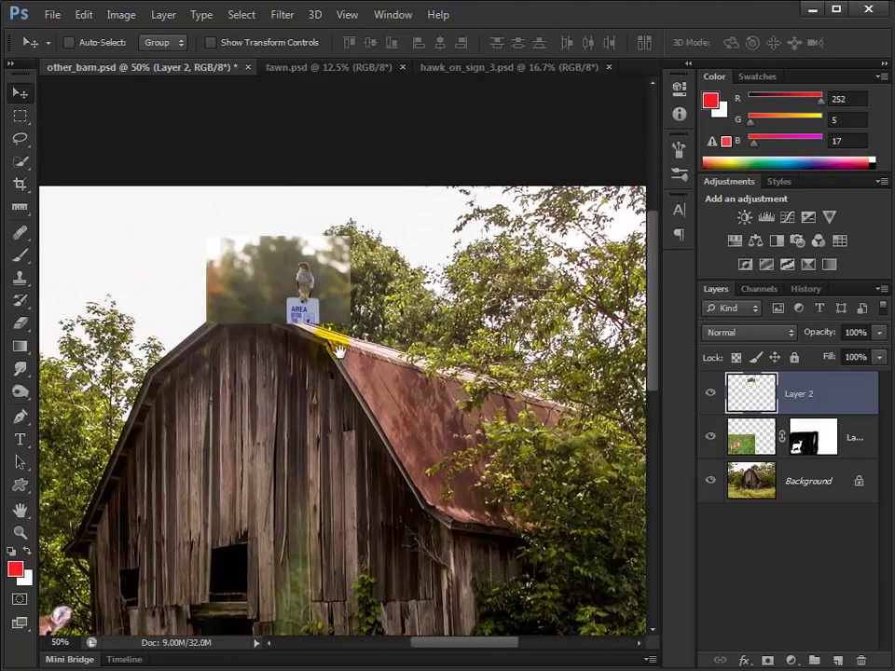
{"action": "left_click_drag", "start_coordinate": [324, 296], "coordinate": [315, 308]}
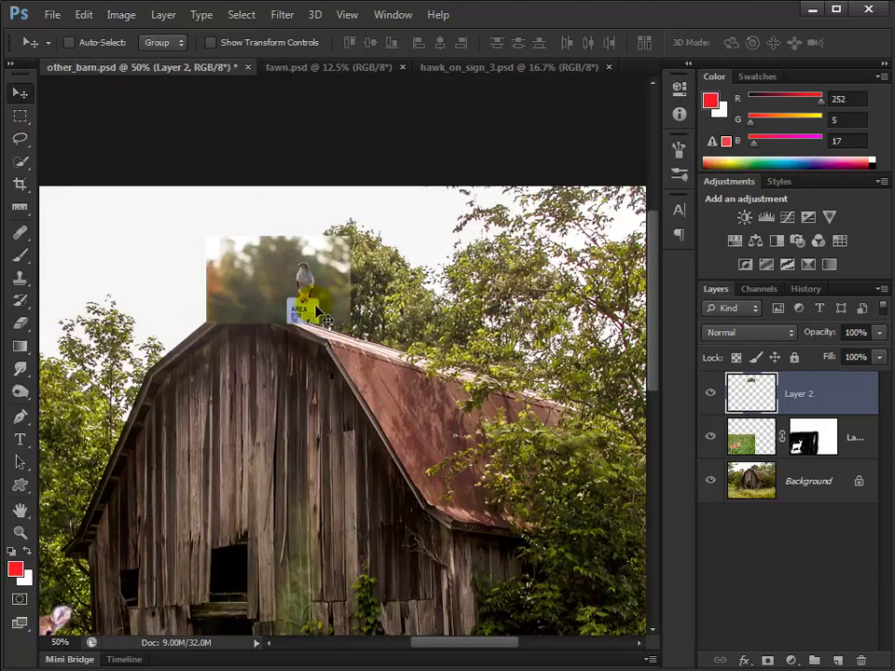
{"action": "key", "text": "ctrl+t"}
{"action": "left_click_drag", "start_coordinate": [347, 341], "coordinate": [402, 355]}
{"action": "left_click_drag", "start_coordinate": [341, 330], "coordinate": [273, 305]}
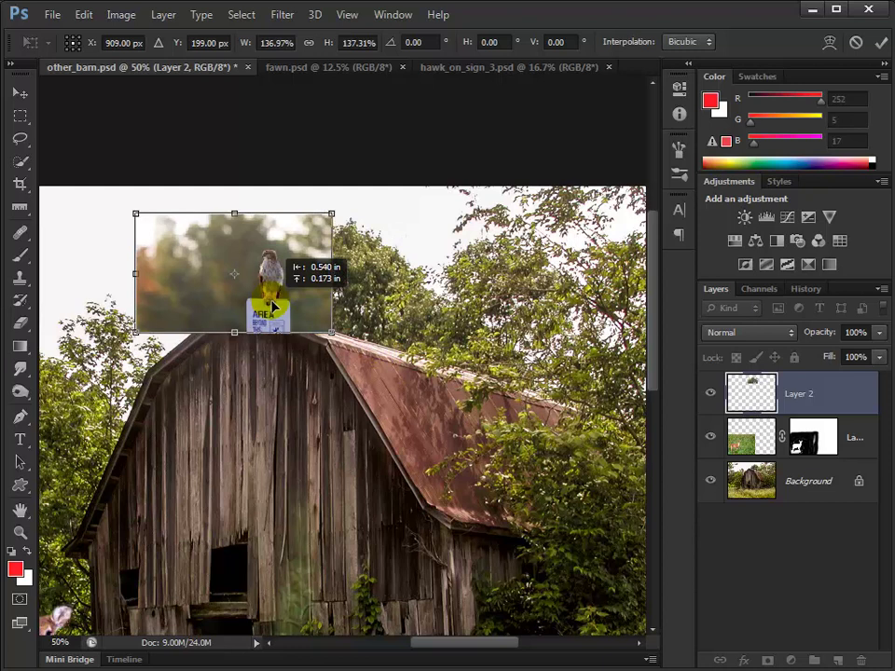
{"action": "key", "text": "Return"}
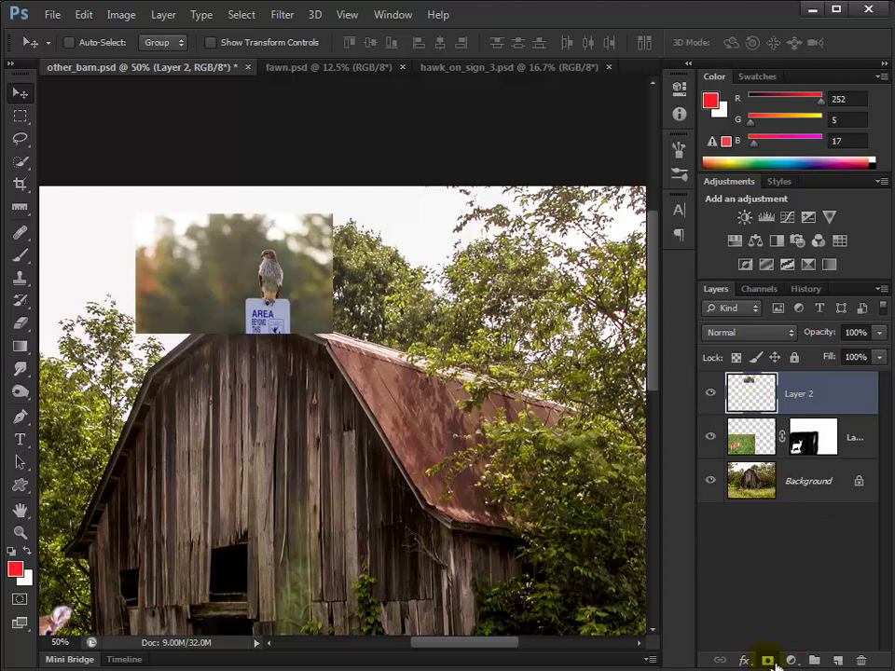
Add a layer mask to the hawk layer and mask out most of its blurred background with a 40 px black brush
{"action": "left_click", "coordinate": [768, 660]}
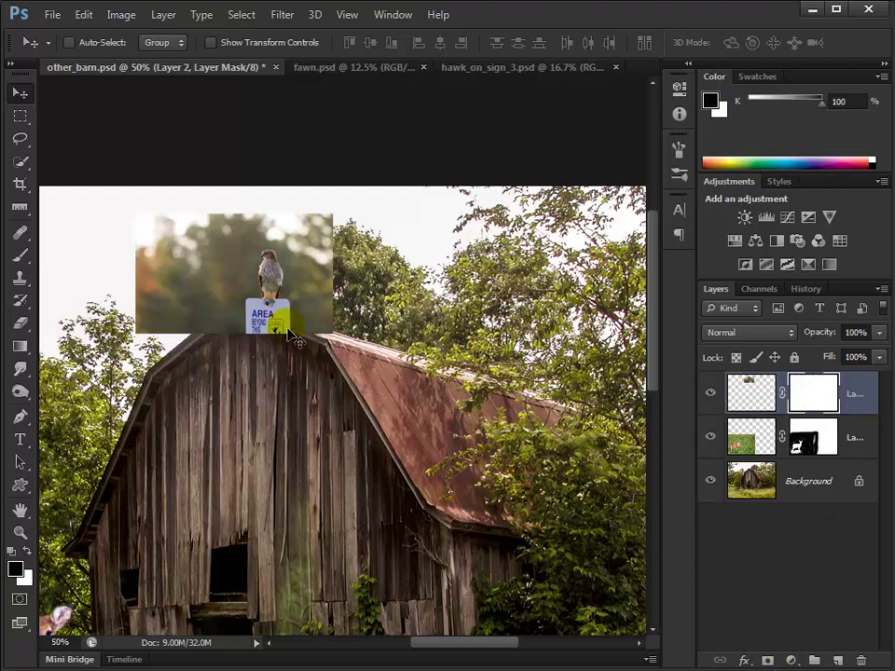
{"action": "key", "text": "b"}
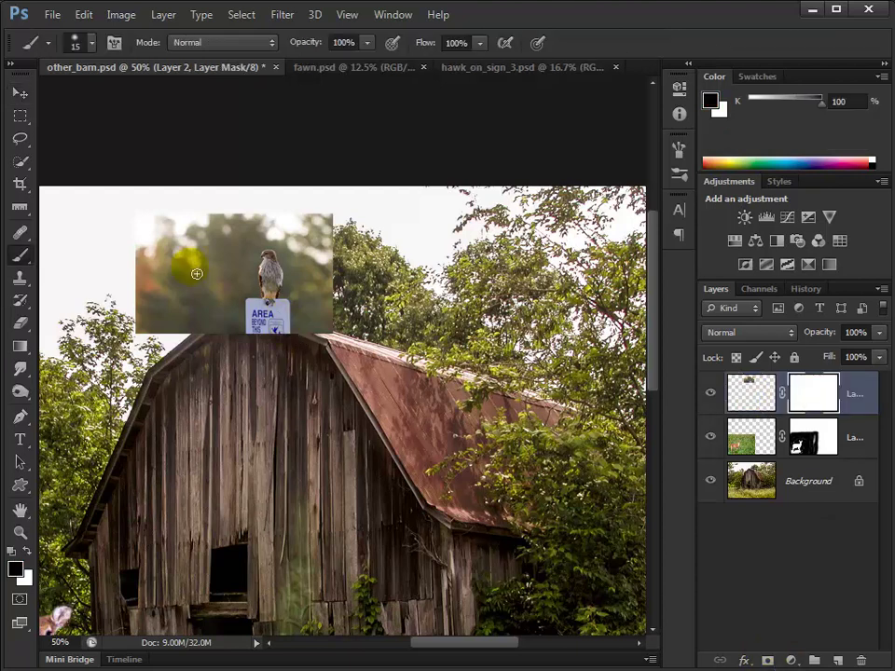
{"action": "key", "text": "bracketright"}
{"action": "key", "text": "bracketright"}
{"action": "key", "text": "bracketright"}
{"action": "key", "text": "bracketright"}
{"action": "key", "text": "bracketright"}
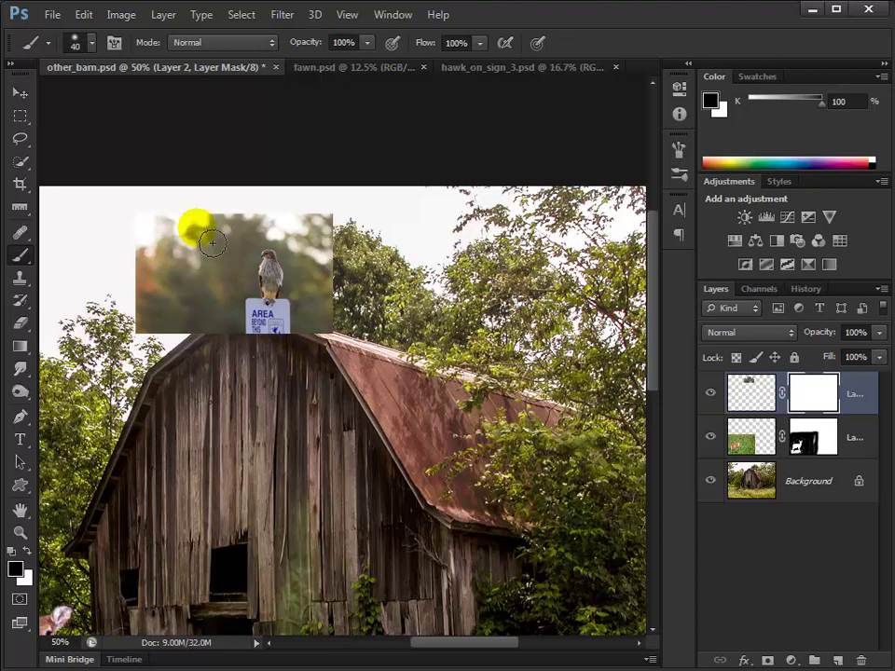
{"action": "left_click_drag", "start_coordinate": [212, 242], "coordinate": [156, 312]}
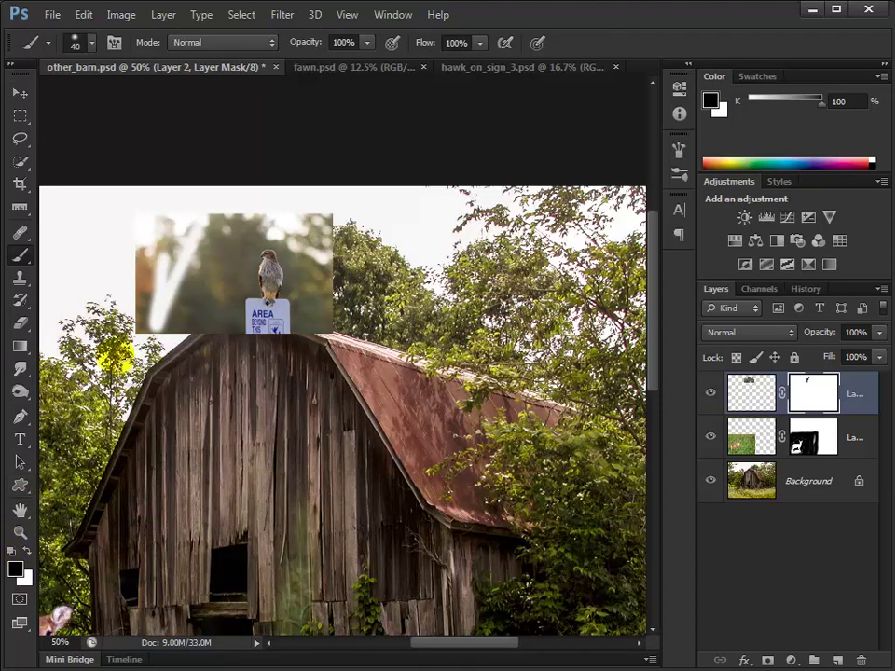
{"action": "mouse_move", "coordinate": [117, 359]}
{"action": "left_mouse_down"}
{"action": "mouse_move", "coordinate": [182, 247]}
{"action": "mouse_move", "coordinate": [158, 243]}
{"action": "mouse_move", "coordinate": [144, 353]}
{"action": "mouse_move", "coordinate": [199, 215]}
{"action": "mouse_move", "coordinate": [212, 290]}
{"action": "mouse_move", "coordinate": [231, 220]}
{"action": "mouse_move", "coordinate": [238, 314]}
{"action": "mouse_move", "coordinate": [217, 342]}
{"action": "mouse_move", "coordinate": [208, 303]}
{"action": "mouse_move", "coordinate": [170, 268]}
{"action": "mouse_move", "coordinate": [184, 203]}
{"action": "mouse_move", "coordinate": [213, 303]}
{"action": "mouse_move", "coordinate": [250, 209]}
{"action": "mouse_move", "coordinate": [246, 243]}
{"action": "mouse_move", "coordinate": [277, 207]}
{"action": "mouse_move", "coordinate": [179, 270]}
{"action": "mouse_move", "coordinate": [200, 209]}
{"action": "mouse_move", "coordinate": [217, 289]}
{"action": "mouse_move", "coordinate": [244, 218]}
{"action": "mouse_move", "coordinate": [199, 356]}
{"action": "mouse_move", "coordinate": [192, 314]}
{"action": "mouse_move", "coordinate": [188, 377]}
{"action": "mouse_move", "coordinate": [236, 347]}
{"action": "mouse_move", "coordinate": [366, 353]}
{"action": "mouse_move", "coordinate": [233, 354]}
{"action": "mouse_move", "coordinate": [333, 257]}
{"action": "mouse_move", "coordinate": [324, 296]}
{"action": "mouse_move", "coordinate": [317, 288]}
{"action": "mouse_move", "coordinate": [336, 237]}
{"action": "mouse_move", "coordinate": [244, 259]}
{"action": "mouse_move", "coordinate": [276, 226]}
{"action": "mouse_move", "coordinate": [314, 240]}
{"action": "mouse_move", "coordinate": [308, 312]}
{"action": "mouse_move", "coordinate": [305, 221]}
{"action": "mouse_move", "coordinate": [278, 235]}
{"action": "mouse_move", "coordinate": [249, 340]}
{"action": "mouse_move", "coordinate": [247, 272]}
{"action": "mouse_move", "coordinate": [268, 224]}
{"action": "mouse_move", "coordinate": [291, 240]}
{"action": "mouse_move", "coordinate": [277, 246]}
{"action": "mouse_move", "coordinate": [253, 331]}
{"action": "mouse_move", "coordinate": [315, 353]}
{"action": "mouse_move", "coordinate": [310, 319]}
{"action": "mouse_move", "coordinate": [302, 337]}
{"action": "mouse_move", "coordinate": [289, 311]}
{"action": "mouse_move", "coordinate": [315, 317]}
{"action": "mouse_move", "coordinate": [279, 292]}
{"action": "left_mouse_up"}
Reduce the brush to 9 px and mask out the remaining background and sign closely around the hawk's body and feet
{"action": "left_click", "coordinate": [279, 292], "text": "ctrl"}
{"action": "left_click", "coordinate": [280, 292], "text": "ctrl"}
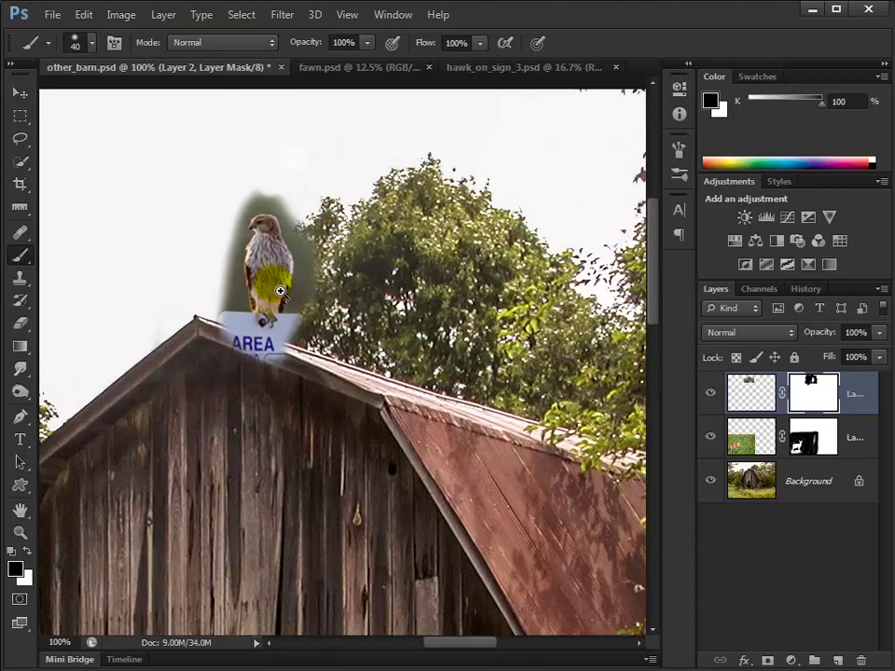
{"action": "left_click", "coordinate": [280, 292], "text": "ctrl"}
{"action": "key", "text": "bracketleft"}
{"action": "key", "text": "bracketleft"}
{"action": "key", "text": "bracketleft"}
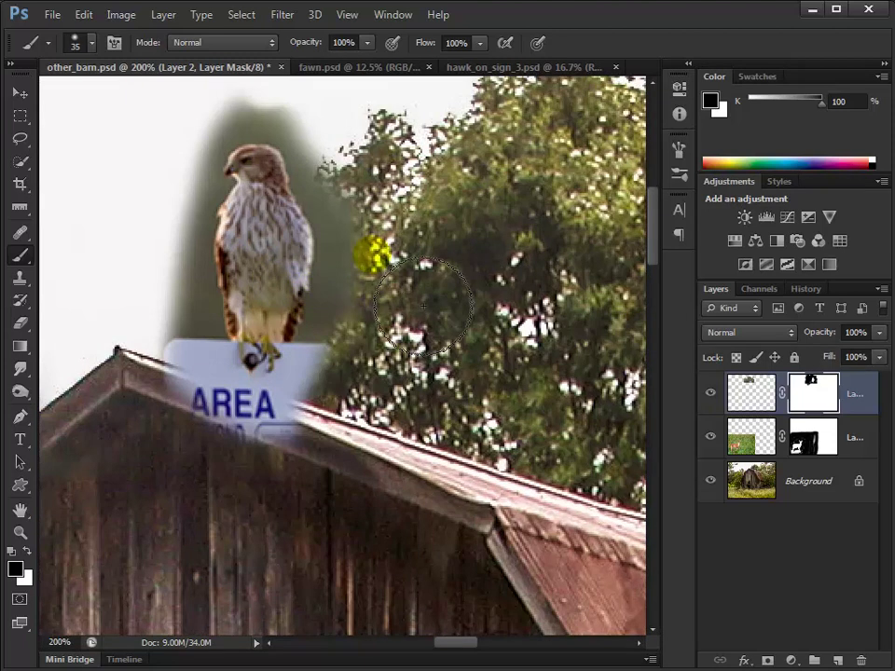
{"action": "mouse_move", "coordinate": [302, 147]}
{"action": "left_mouse_down"}
{"action": "mouse_move", "coordinate": [317, 163]}
{"action": "mouse_move", "coordinate": [321, 226]}
{"action": "mouse_move", "coordinate": [309, 346]}
{"action": "mouse_move", "coordinate": [294, 359]}
{"action": "mouse_move", "coordinate": [301, 372]}
{"action": "mouse_move", "coordinate": [291, 359]}
{"action": "mouse_move", "coordinate": [327, 393]}
{"action": "mouse_move", "coordinate": [280, 428]}
{"action": "left_mouse_up"}
{"action": "key", "text": "bracketleft"}
{"action": "mouse_move", "coordinate": [203, 196]}
{"action": "left_mouse_down"}
{"action": "mouse_move", "coordinate": [221, 210]}
{"action": "mouse_move", "coordinate": [227, 322]}
{"action": "mouse_move", "coordinate": [248, 377]}
{"action": "mouse_move", "coordinate": [233, 370]}
{"action": "mouse_move", "coordinate": [224, 192]}
{"action": "left_mouse_up"}
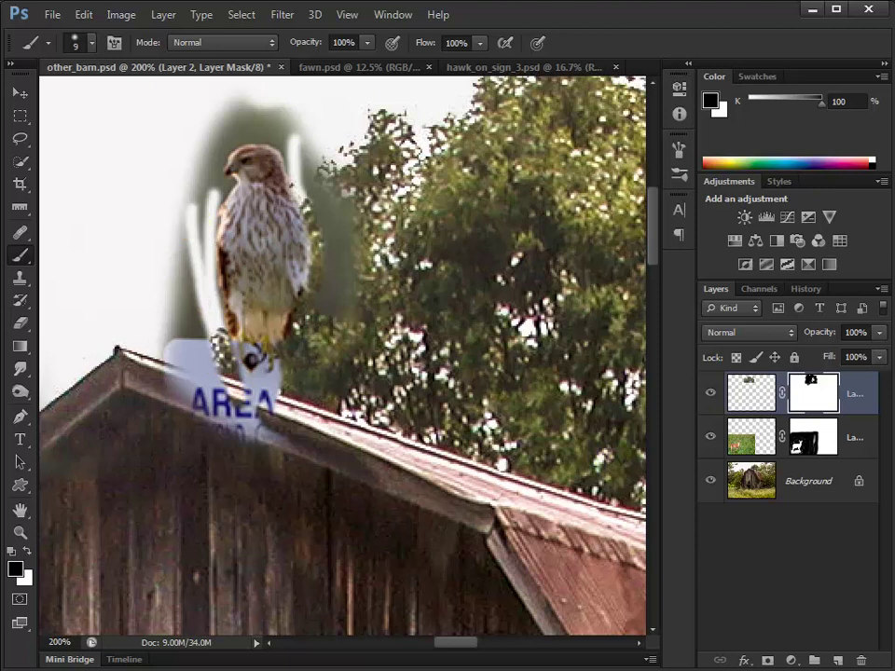
Create a layer group named Wildlife above the hawk and fawn layers
{"action": "key", "text": "v"}
{"action": "key", "text": "ctrl+0"}
{"action": "left_click_drag", "start_coordinate": [399, 260], "coordinate": [340, 218]}
{"action": "scroll", "coordinate": [341, 218], "scroll_direction": "up", "scroll_amount": 2}
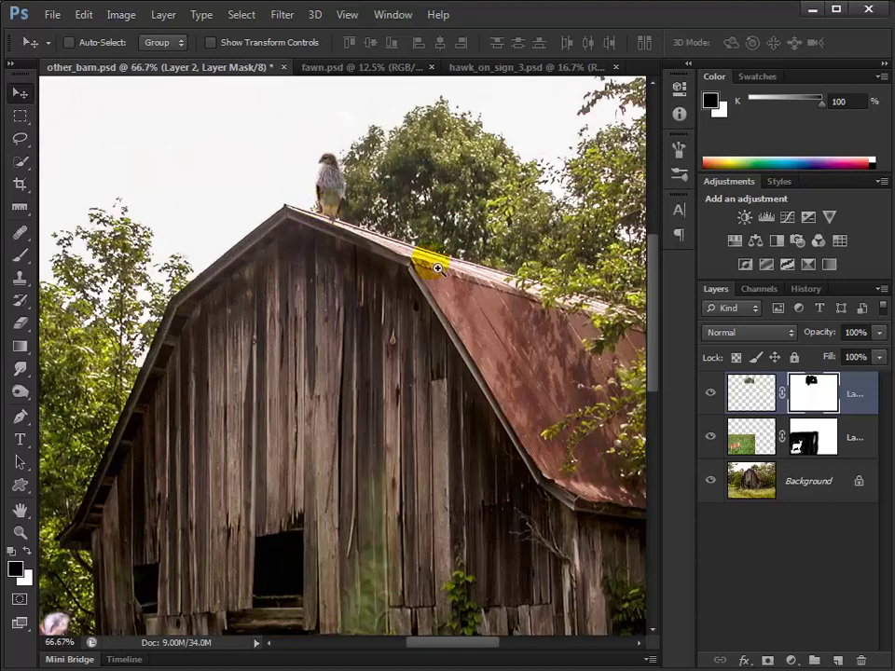
{"action": "left_click_drag", "start_coordinate": [437, 268], "coordinate": [432, 263]}
{"action": "scroll", "coordinate": [433, 269], "scroll_direction": "down", "scroll_amount": 2}
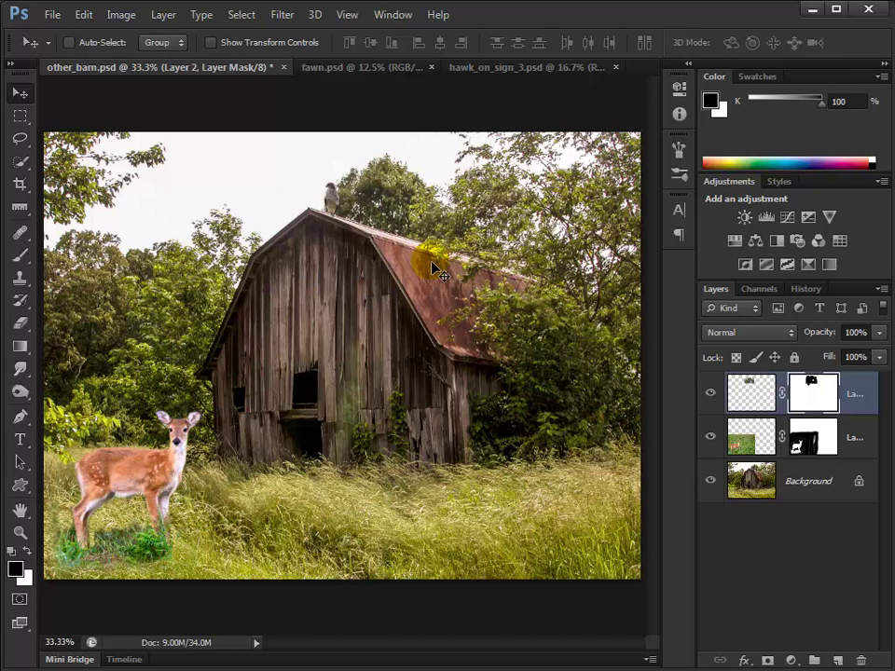
{"action": "left_click", "coordinate": [814, 660]}
{"action": "double_click", "coordinate": [779, 383]}
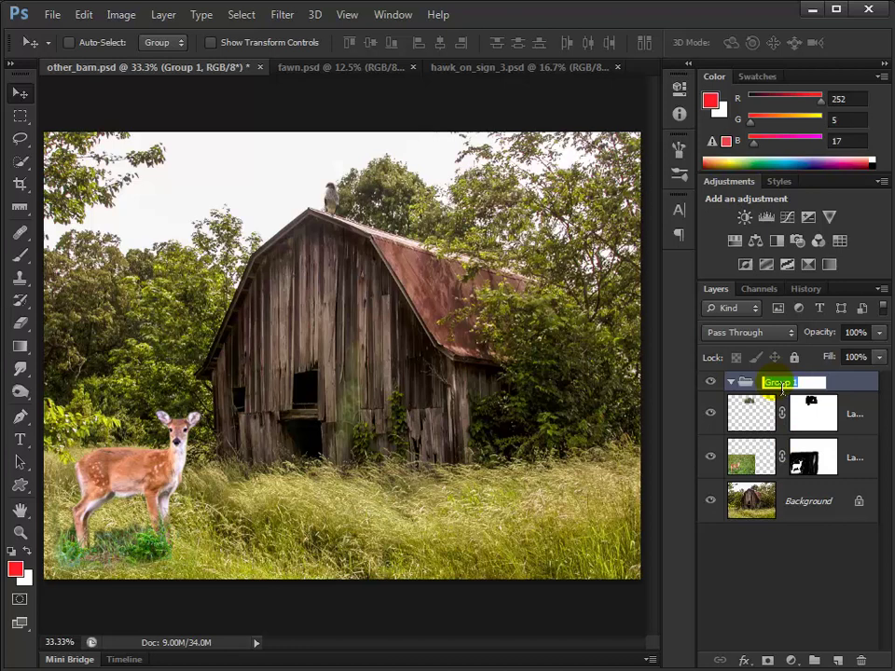
{"action": "type", "text": "Wildlife"}
{"action": "key", "text": "Return"}
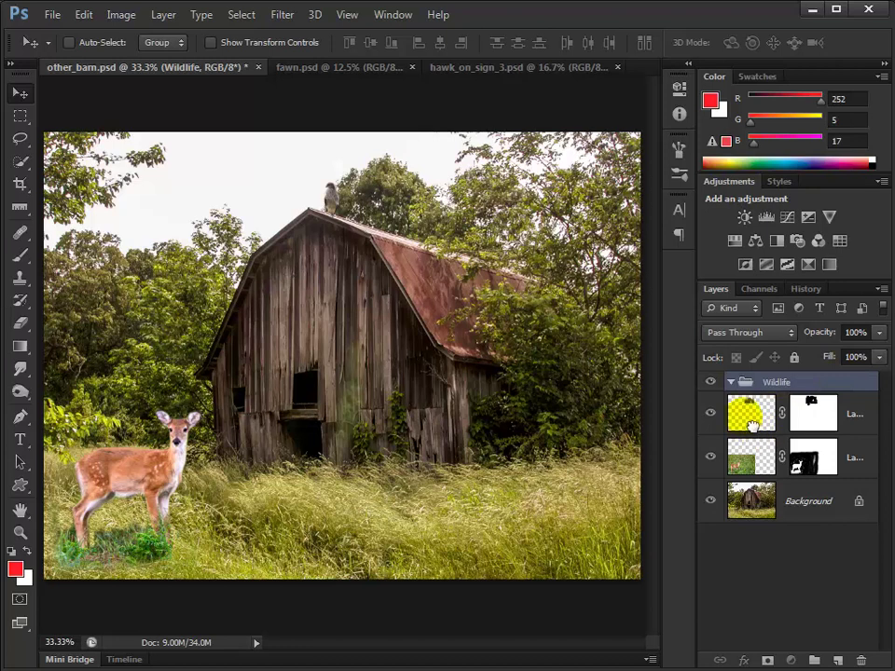
Move the hawk and fawn layers into the Wildlife group, and collapse and re-expand the group
{"action": "left_click_drag", "start_coordinate": [752, 424], "coordinate": [754, 384]}
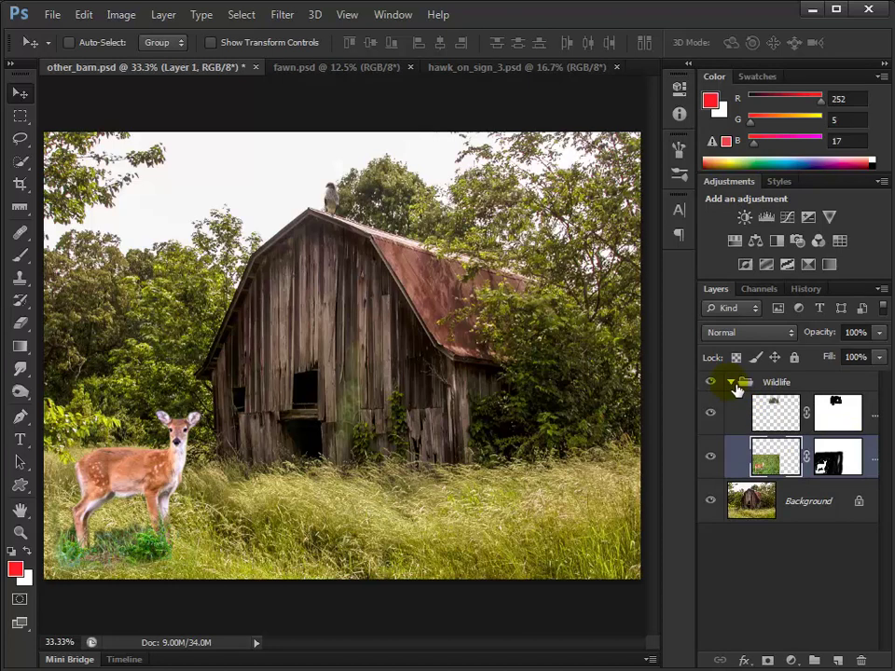
{"action": "left_click", "coordinate": [731, 382]}
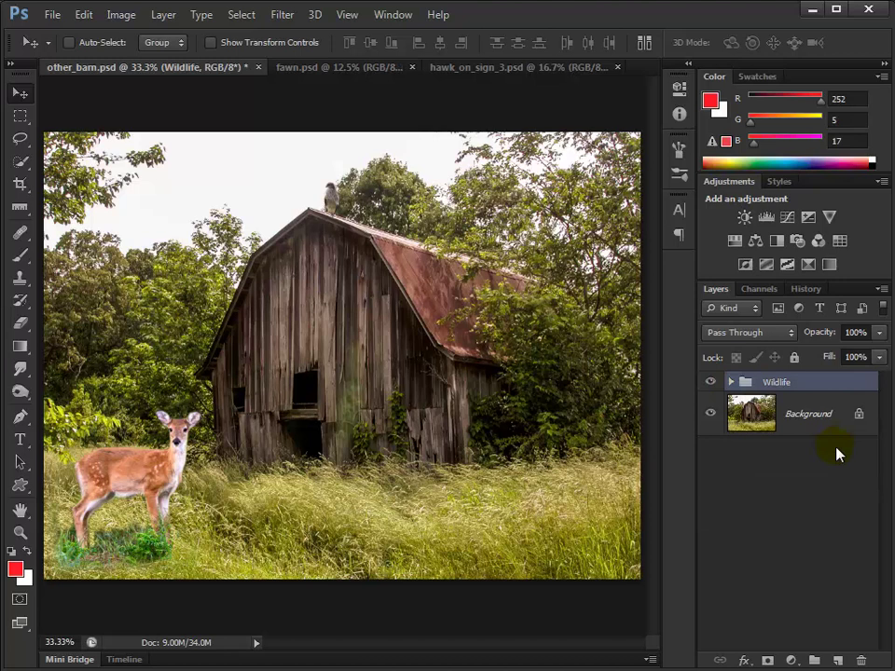
{"action": "left_click", "coordinate": [732, 383]}
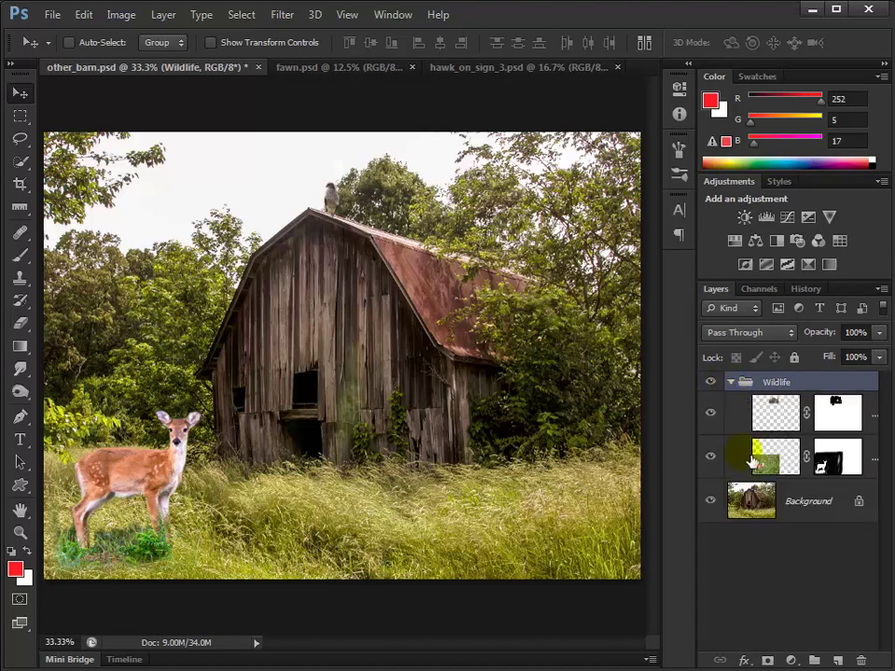
Select the fawn layer's mask and collapse the Wildlife group
{"action": "left_click", "coordinate": [838, 457]}
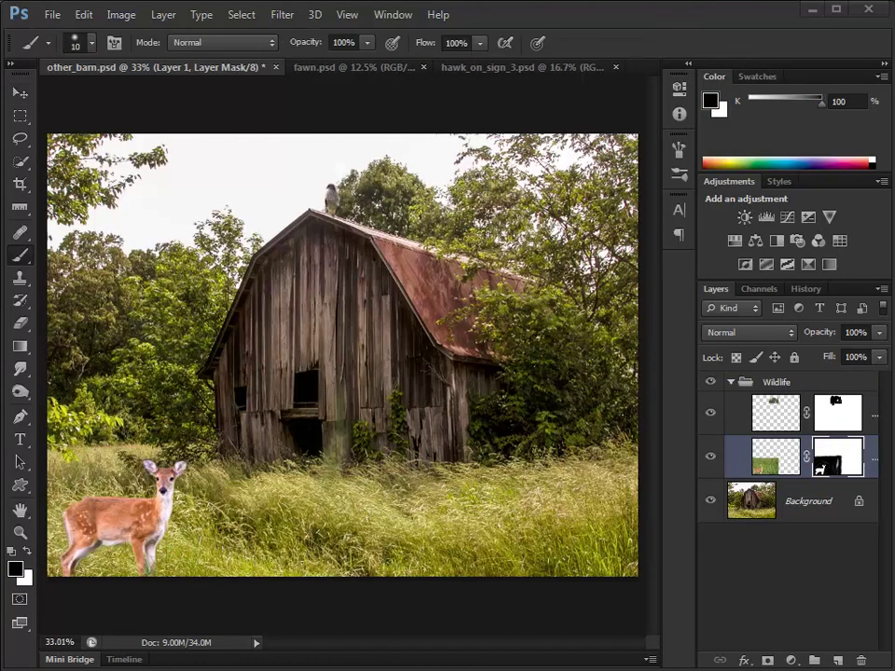
{"action": "left_click", "coordinate": [731, 382]}
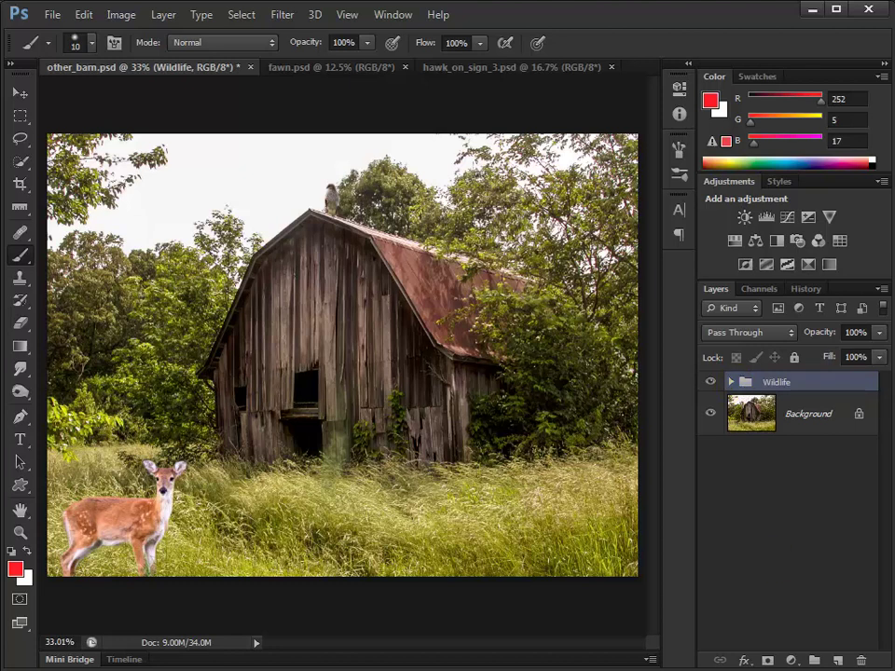
Enlarge the brush to 175 px
{"action": "key", "text": "bracketright"}
{"action": "key", "text": "bracketright"}
{"action": "key", "text": "bracketright"}
{"action": "key", "text": "bracketright"}
{"action": "key", "text": "bracketright"}
{"action": "key", "text": "bracketright"}
{"action": "key", "text": "bracketright"}
{"action": "key", "text": "bracketright"}
{"action": "key", "text": "bracketright"}
{"action": "key", "text": "bracketright"}
{"action": "key", "text": "bracketright"}
{"action": "key", "text": "bracketright"}
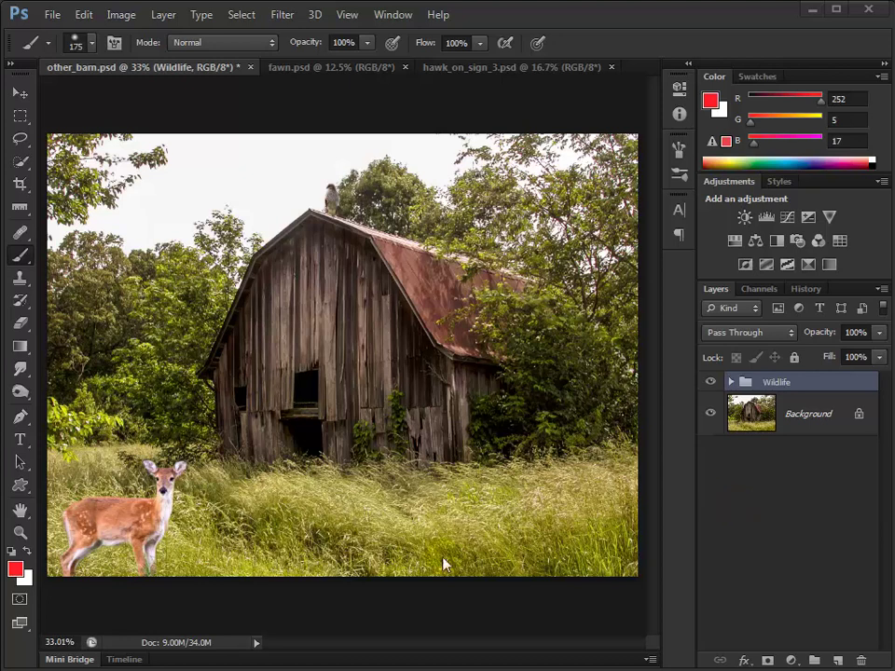
Add the text "Old Farm" in 72 pt bold Times New Roman and position it across the barn
{"action": "left_click", "coordinate": [19, 440]}
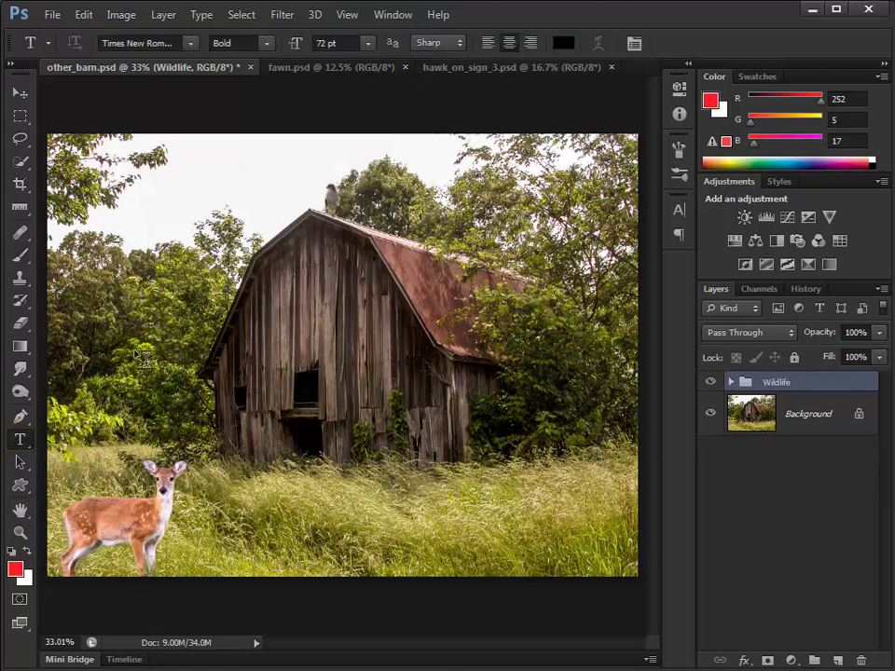
{"action": "left_click", "coordinate": [88, 268]}
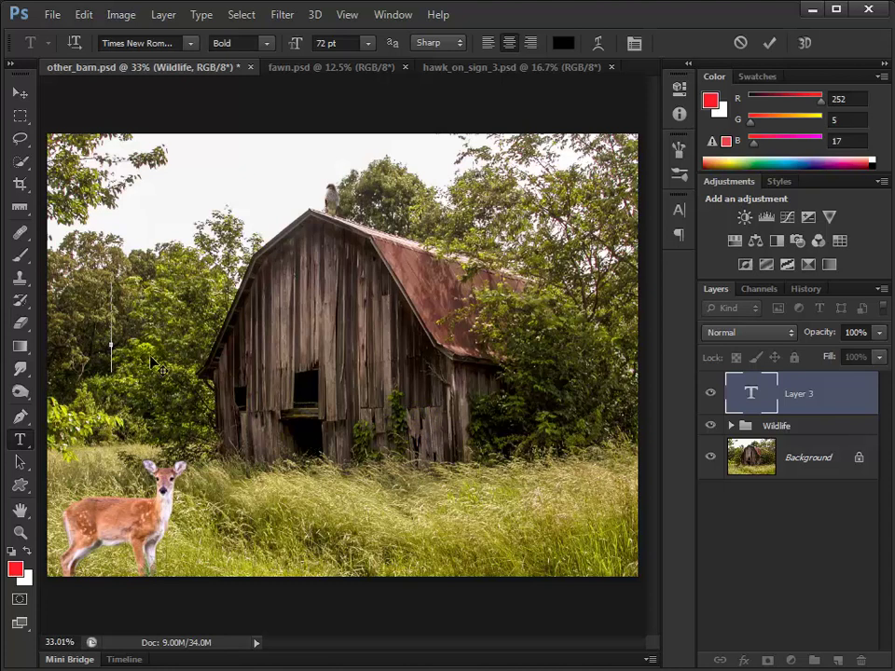
{"action": "left_click", "coordinate": [259, 415]}
{"action": "type", "text": "Z"}
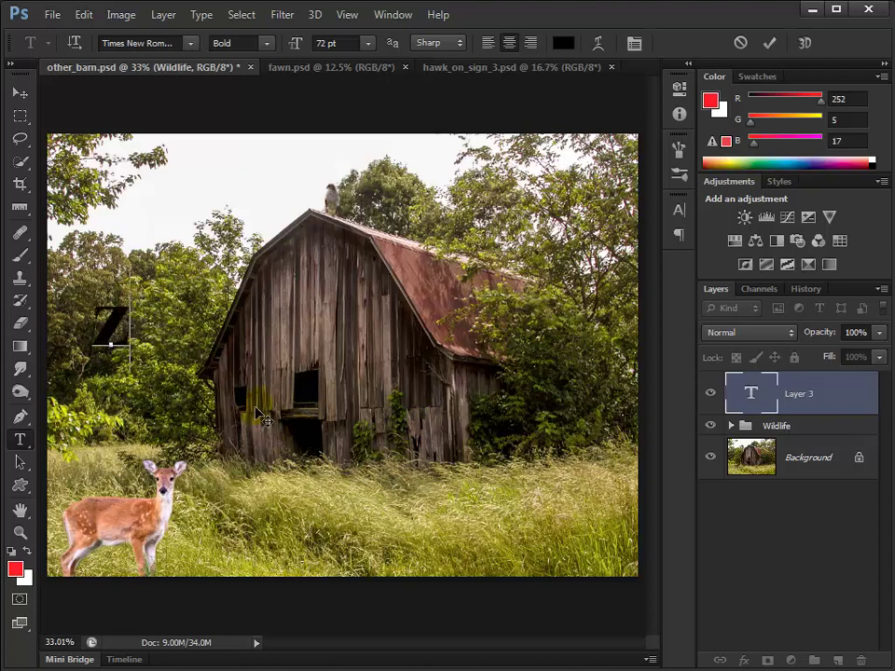
{"action": "key", "text": "BackSpace"}
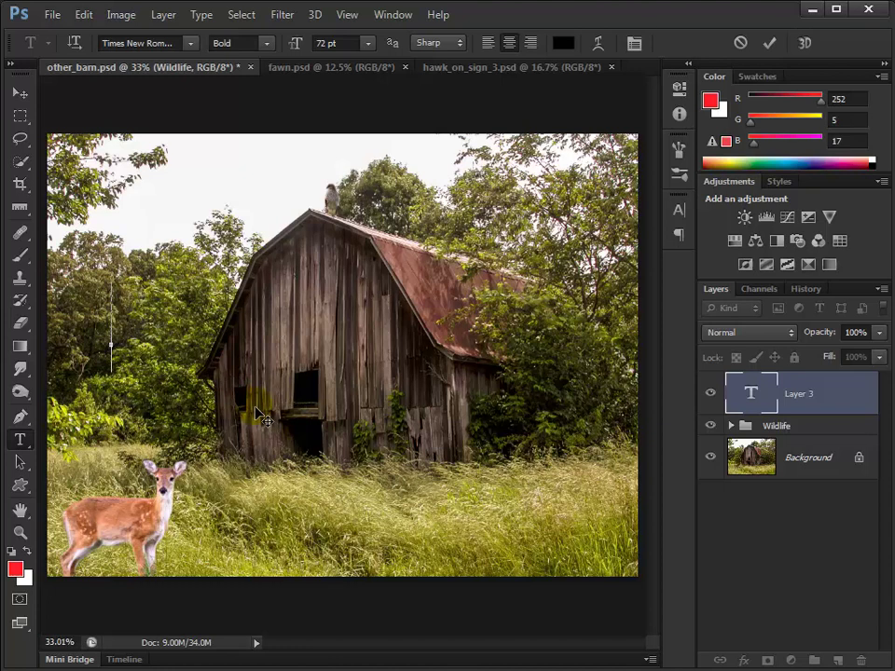
{"action": "type", "text": "Old"}
{"action": "type", "text": " Farm"}
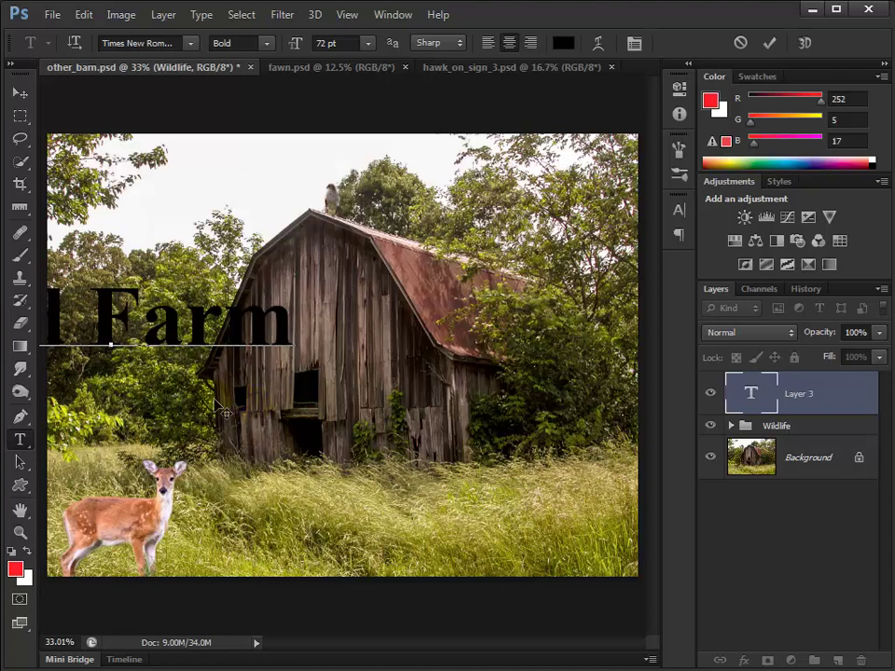
{"action": "left_click_drag", "start_coordinate": [264, 419], "coordinate": [436, 405]}
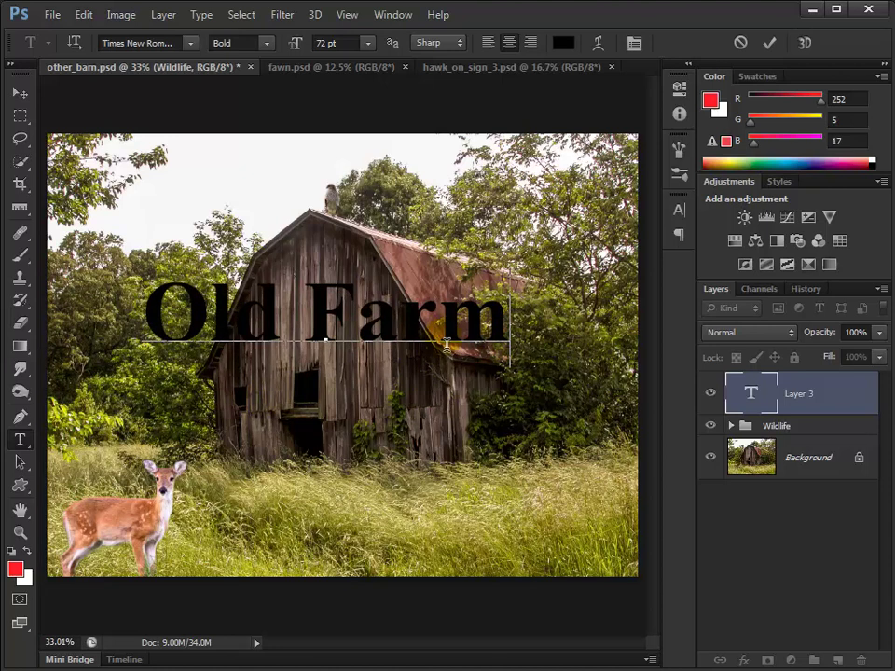
Change the colour of the Old Farm text to near-white #faf9f9 and commit the text
{"action": "left_click_drag", "start_coordinate": [511, 326], "coordinate": [149, 317]}
{"action": "left_click", "coordinate": [562, 43]}
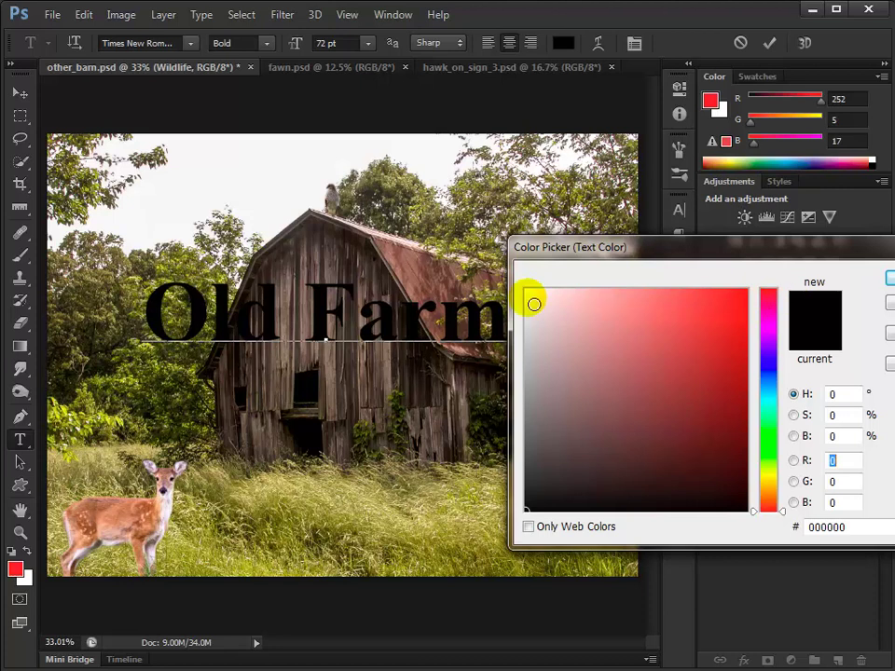
{"action": "left_click", "coordinate": [528, 294]}
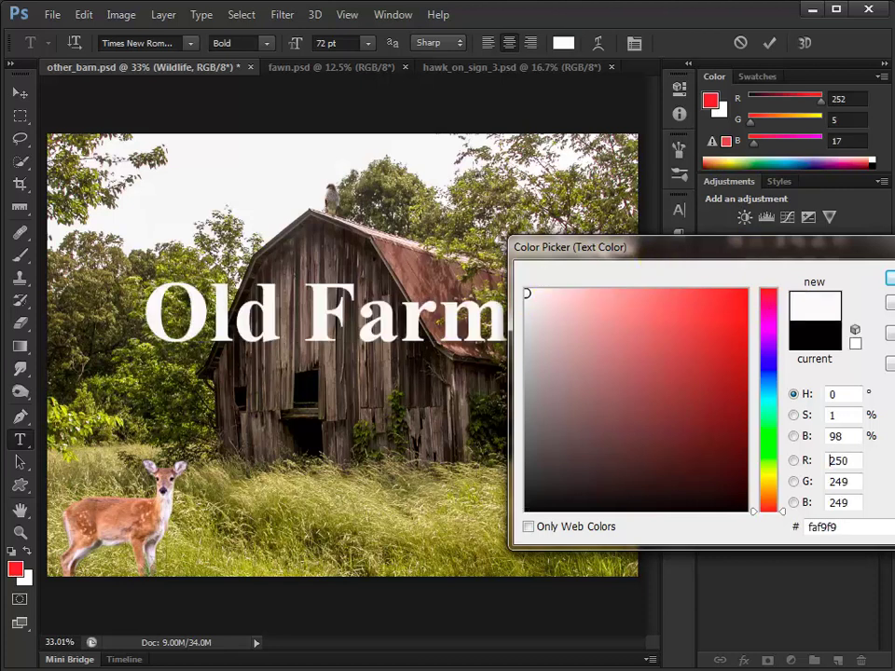
{"action": "key", "text": "Return"}
{"action": "left_click", "coordinate": [20, 93]}
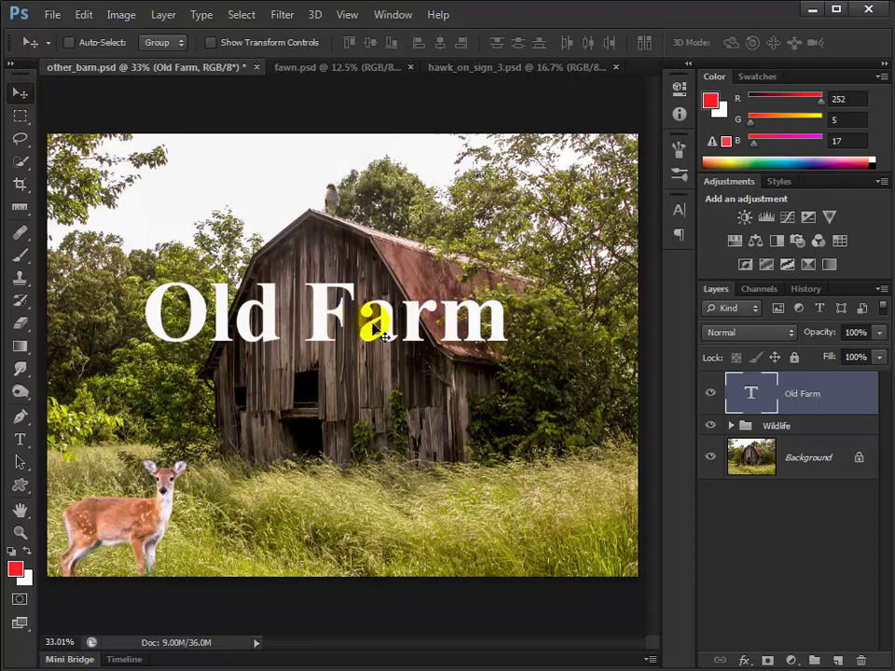
Increase the Old Farm text size to 101 pt and shift the text slightly on the barn
{"action": "double_click", "coordinate": [759, 396]}
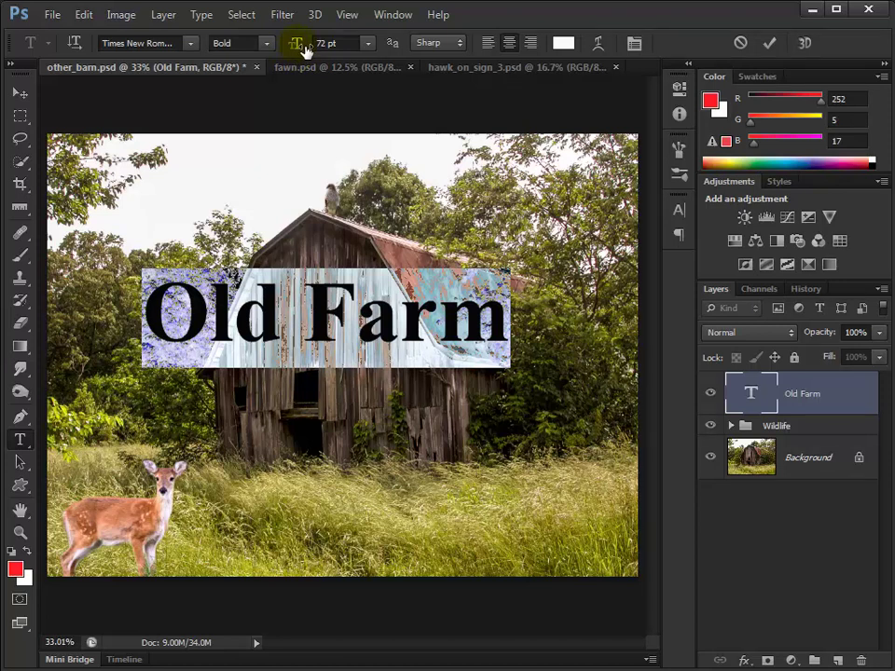
{"action": "left_click_drag", "start_coordinate": [306, 51], "coordinate": [331, 59]}
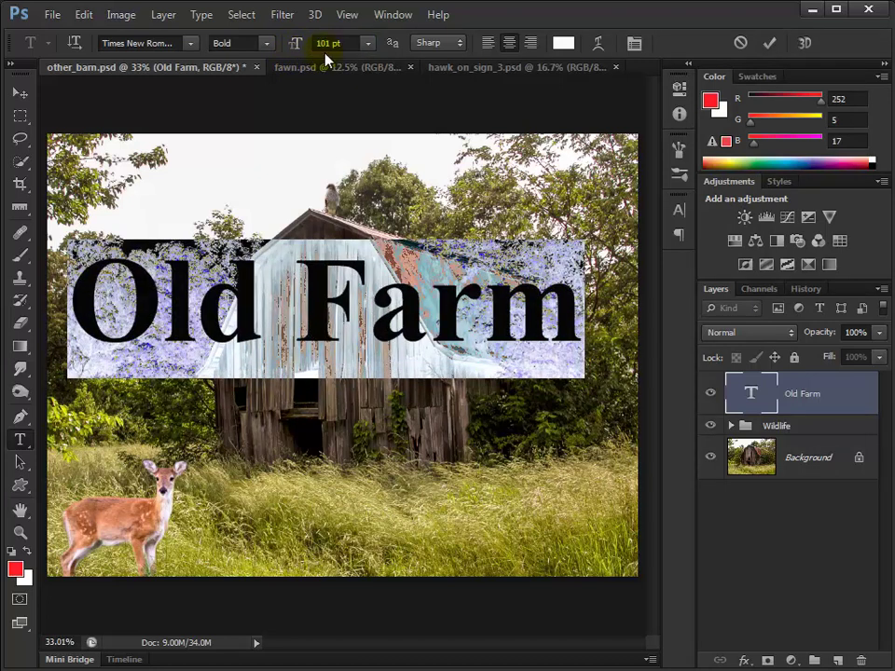
{"action": "key", "text": "Return"}
{"action": "left_click", "coordinate": [28, 90]}
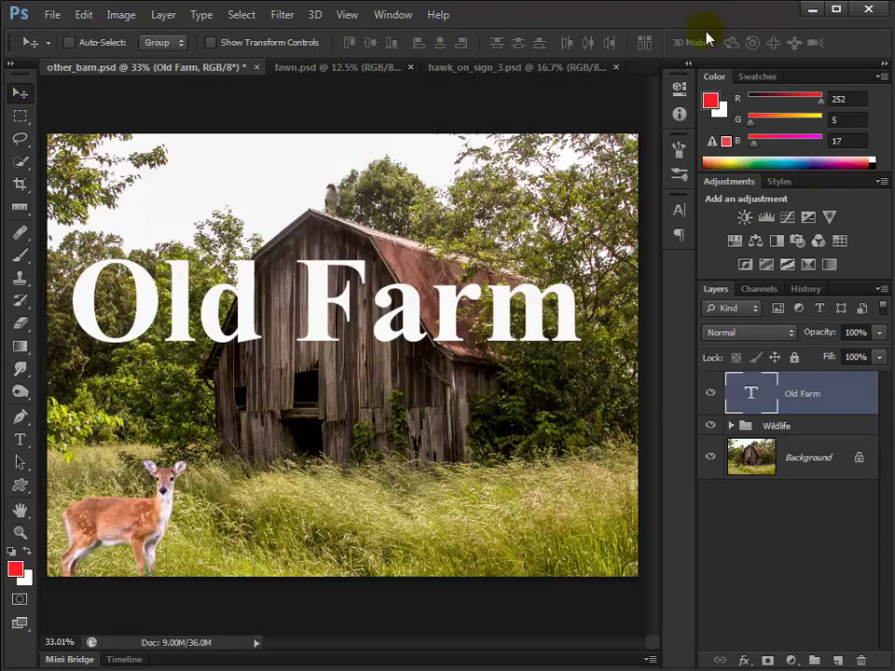
{"action": "left_click", "coordinate": [463, 308]}
{"action": "left_click_drag", "start_coordinate": [463, 308], "coordinate": [460, 308]}
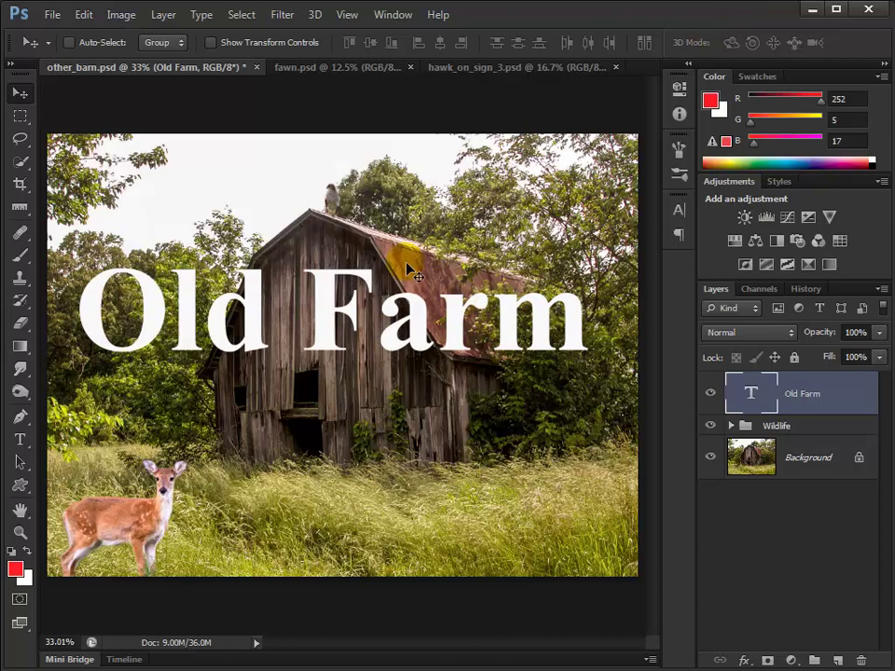
Reopen the Old Farm text for editing, reduce its size to 59 pt and commit it
{"action": "left_click", "coordinate": [781, 403]}
{"action": "left_click", "coordinate": [757, 400]}
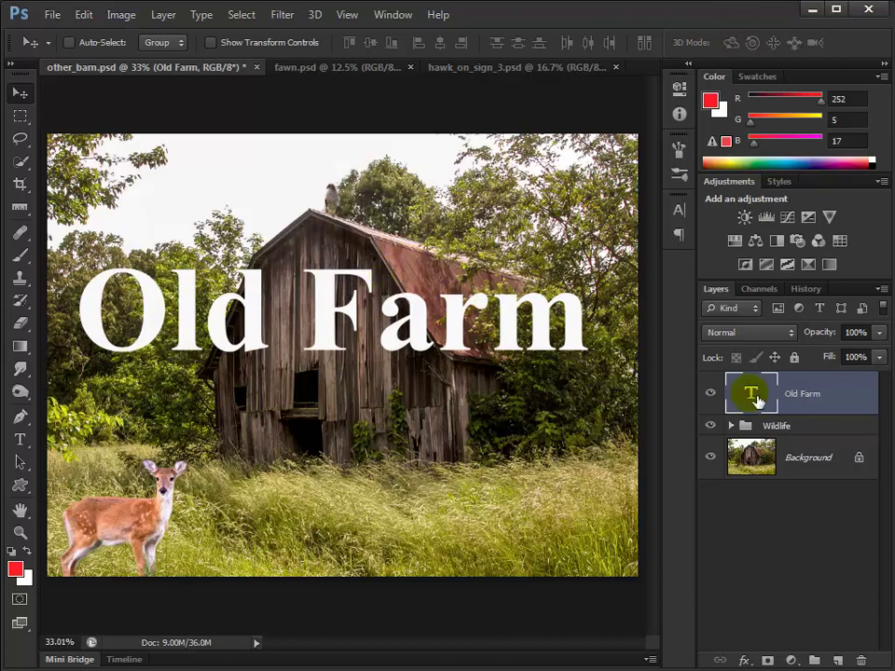
{"action": "double_click", "coordinate": [757, 400]}
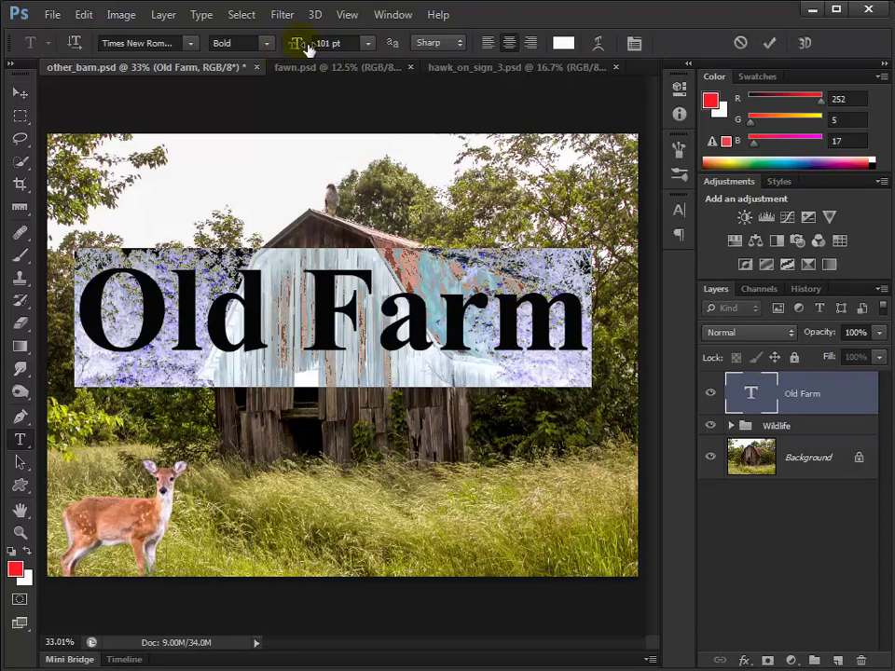
{"action": "left_click_drag", "start_coordinate": [303, 46], "coordinate": [267, 80]}
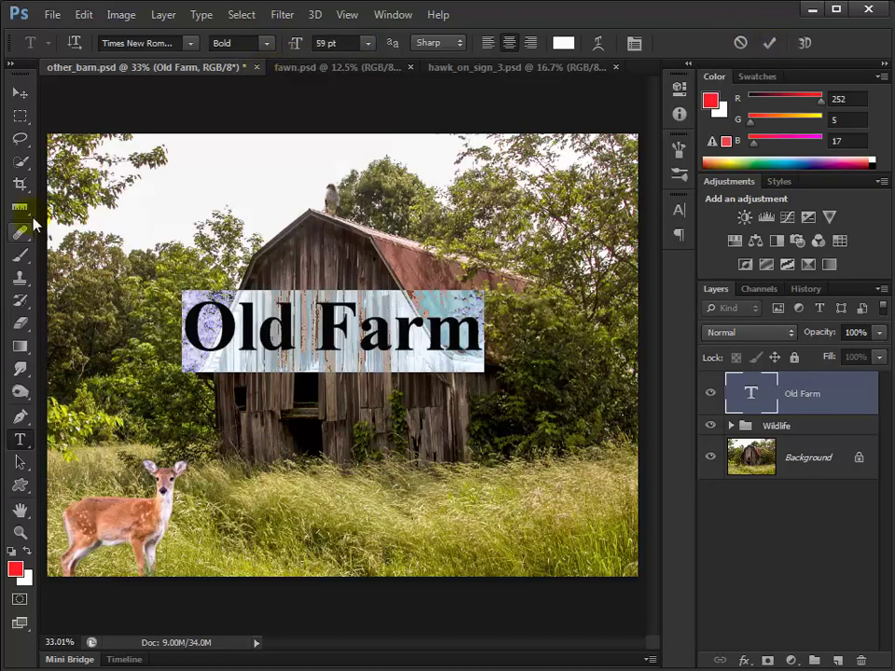
{"action": "left_click", "coordinate": [21, 96]}
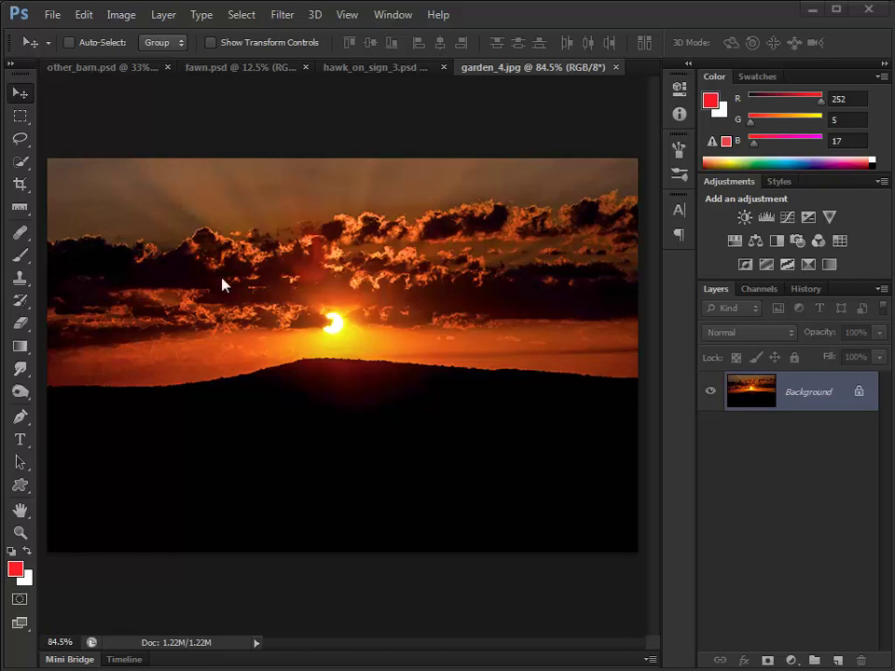
Copy the sunset image from garden_4.jpg into other_barn.psd as a new layer above the Old Farm text
{"action": "left_click", "coordinate": [174, 192]}
{"action": "mouse_move", "coordinate": [177, 197]}
{"action": "left_mouse_down"}
{"action": "mouse_move", "coordinate": [171, 190]}
{"action": "mouse_move", "coordinate": [185, 220]}
{"action": "mouse_move", "coordinate": [126, 104]}
{"action": "mouse_move", "coordinate": [118, 66]}
{"action": "mouse_move", "coordinate": [166, 196]}
{"action": "left_mouse_up"}
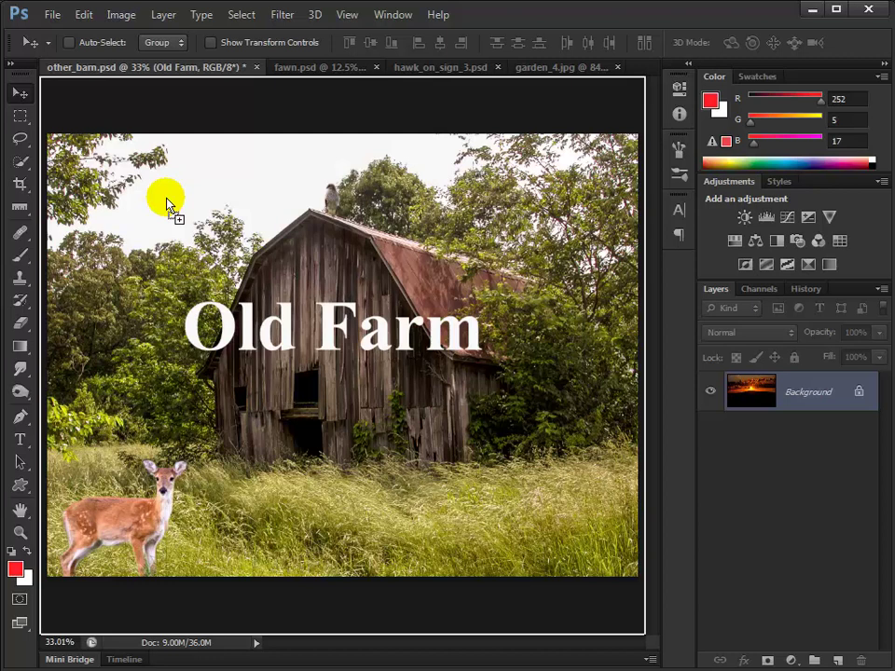
{"action": "left_click_drag", "start_coordinate": [167, 198], "coordinate": [167, 199]}
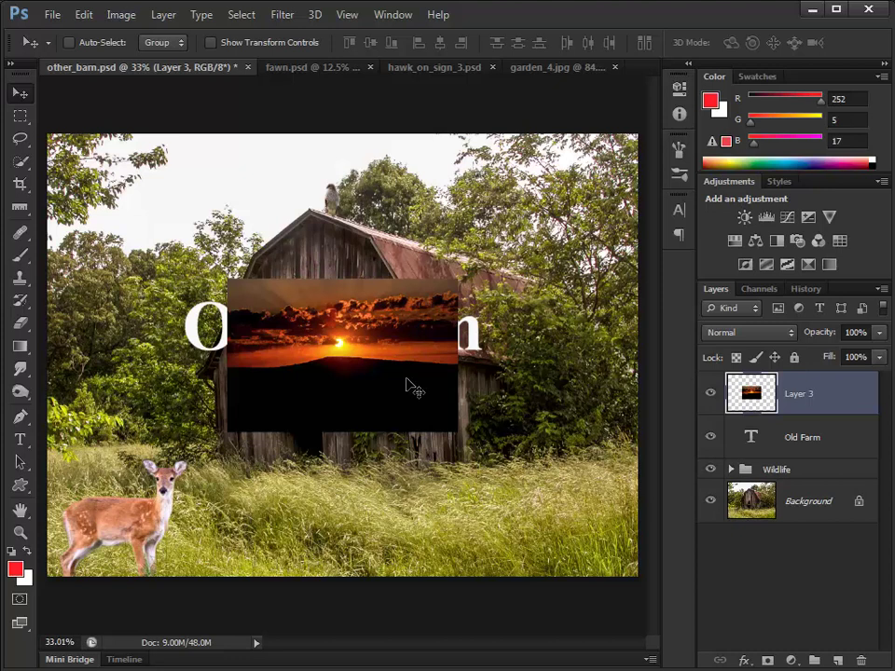
Move the sunset layer down over the barn and enlarge it with Free Transform until it covers the whole Old Farm text
{"action": "left_click_drag", "start_coordinate": [307, 289], "coordinate": [236, 379]}
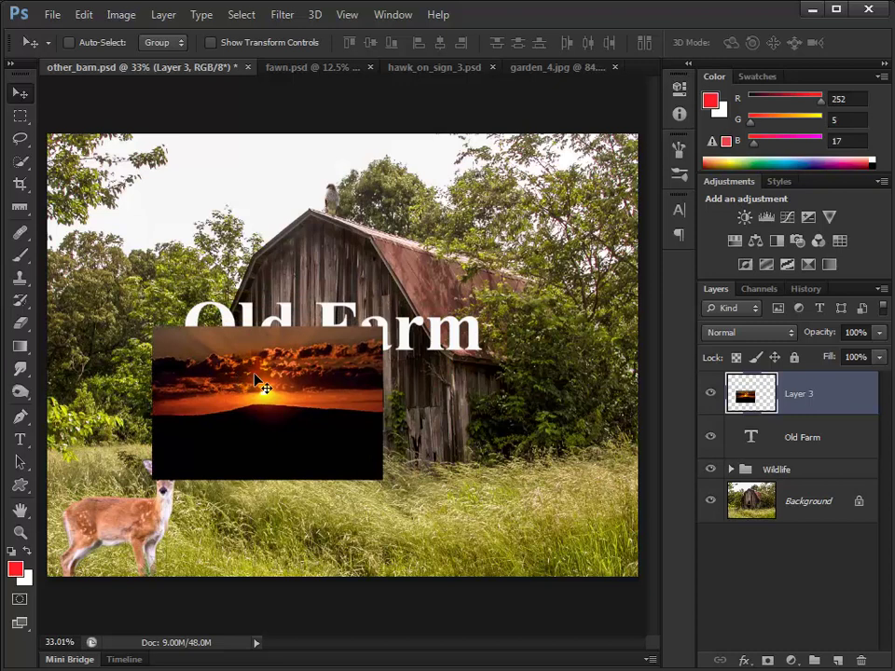
{"action": "key", "text": "ctrl+t"}
{"action": "left_click_drag", "start_coordinate": [381, 328], "coordinate": [517, 277]}
{"action": "key", "text": "Return"}
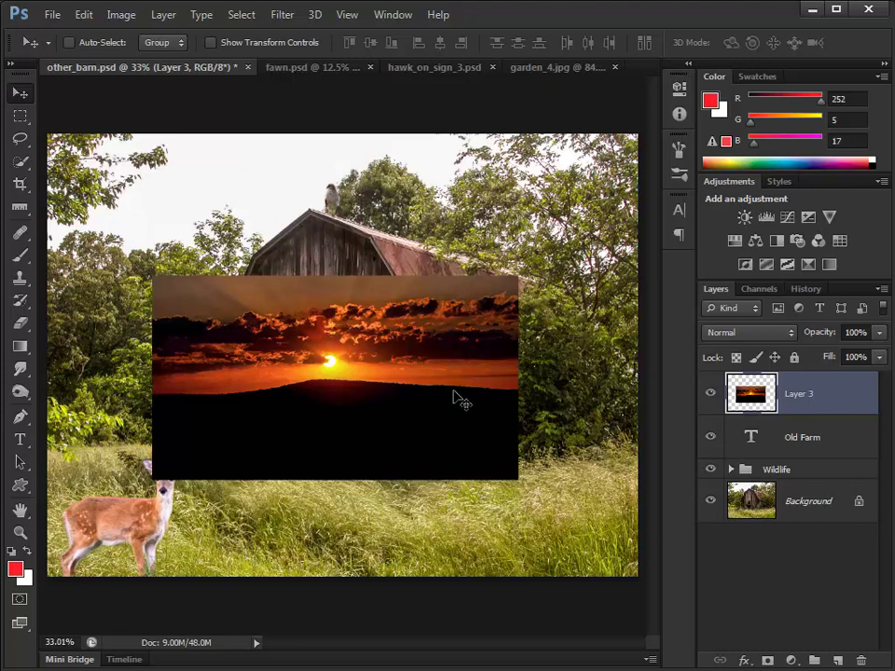
Clip the sunset layer to the Old Farm text layer below it as a clipping mask
{"action": "left_click", "coordinate": [770, 401]}
{"action": "left_click", "coordinate": [809, 416]}
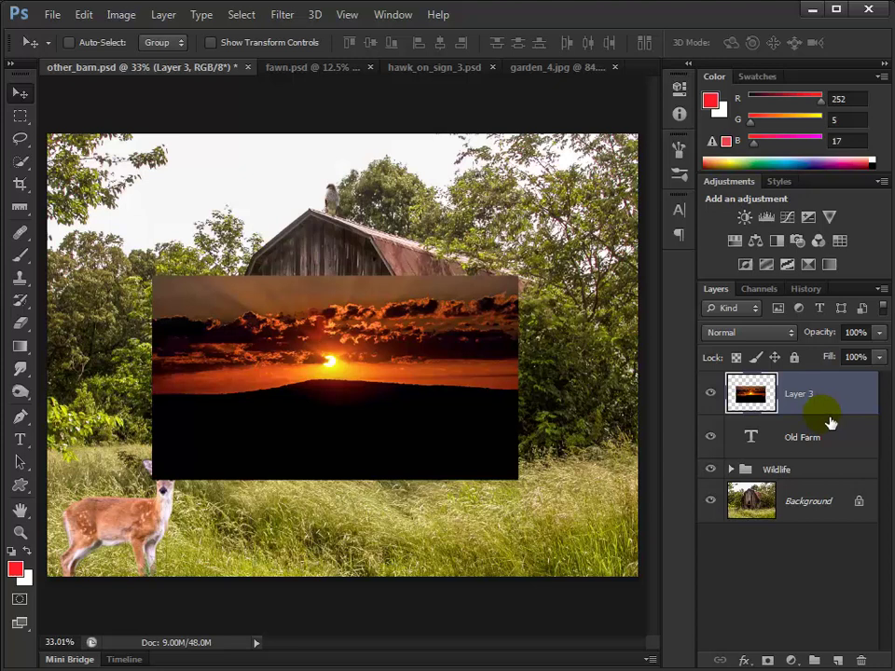
{"action": "left_click_drag", "start_coordinate": [829, 423], "coordinate": [828, 419]}
{"action": "left_click_drag", "start_coordinate": [829, 418], "coordinate": [395, 359]}
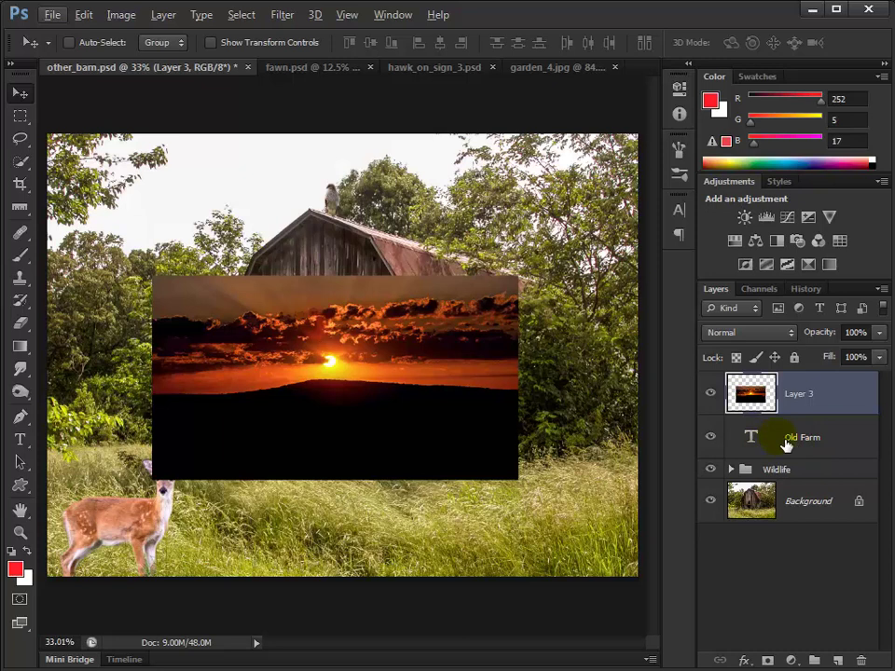
{"action": "left_click_drag", "start_coordinate": [786, 446], "coordinate": [820, 424]}
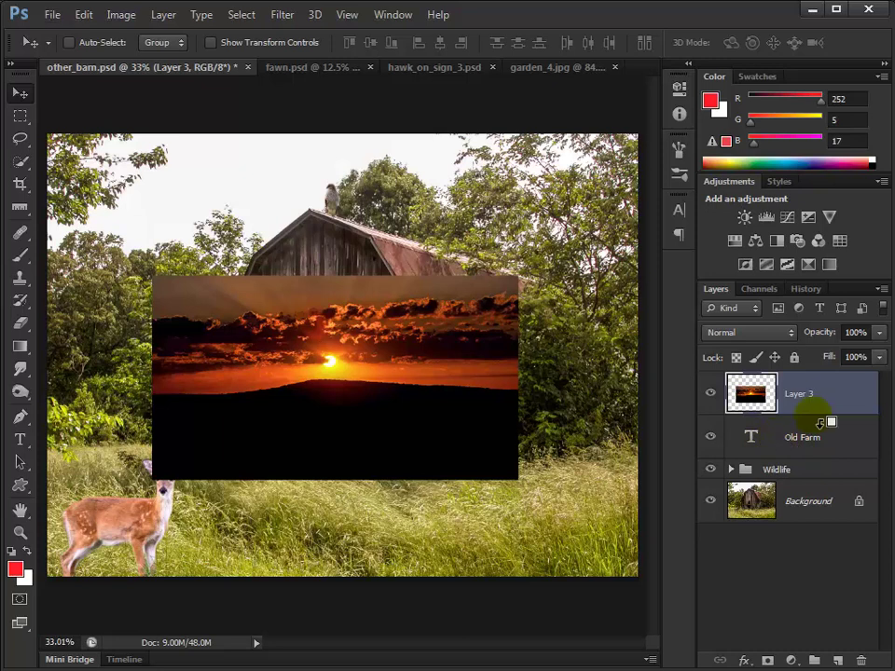
{"action": "left_click", "coordinate": [820, 424], "text": "alt"}
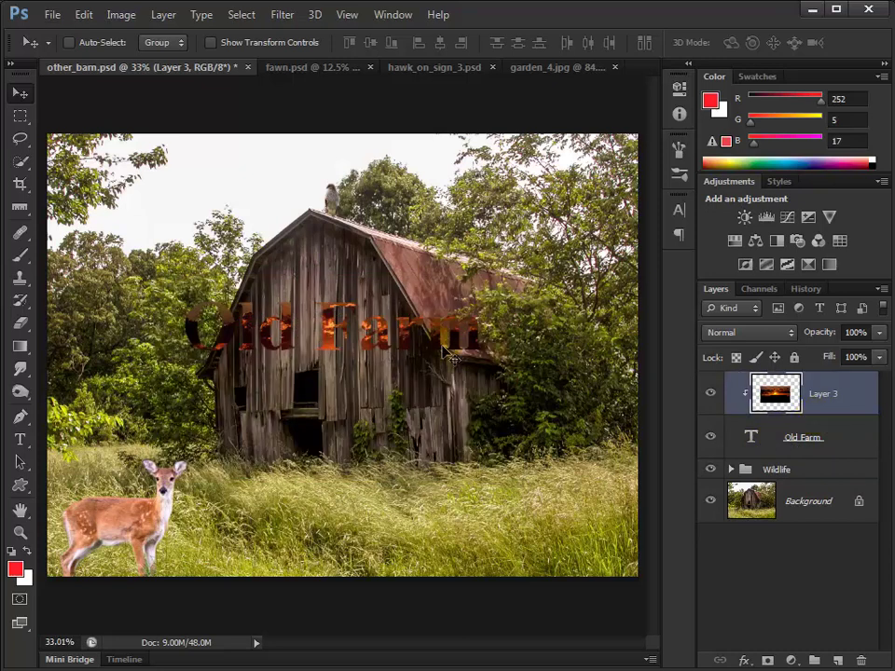
Reposition the clipped sunset image inside the letters so the glowing clouds fill the Old Farm text
{"action": "mouse_move", "coordinate": [401, 347]}
{"action": "left_mouse_down"}
{"action": "mouse_move", "coordinate": [399, 366]}
{"action": "mouse_move", "coordinate": [415, 368]}
{"action": "mouse_move", "coordinate": [392, 369]}
{"action": "mouse_move", "coordinate": [390, 357]}
{"action": "mouse_move", "coordinate": [410, 363]}
{"action": "left_mouse_up"}
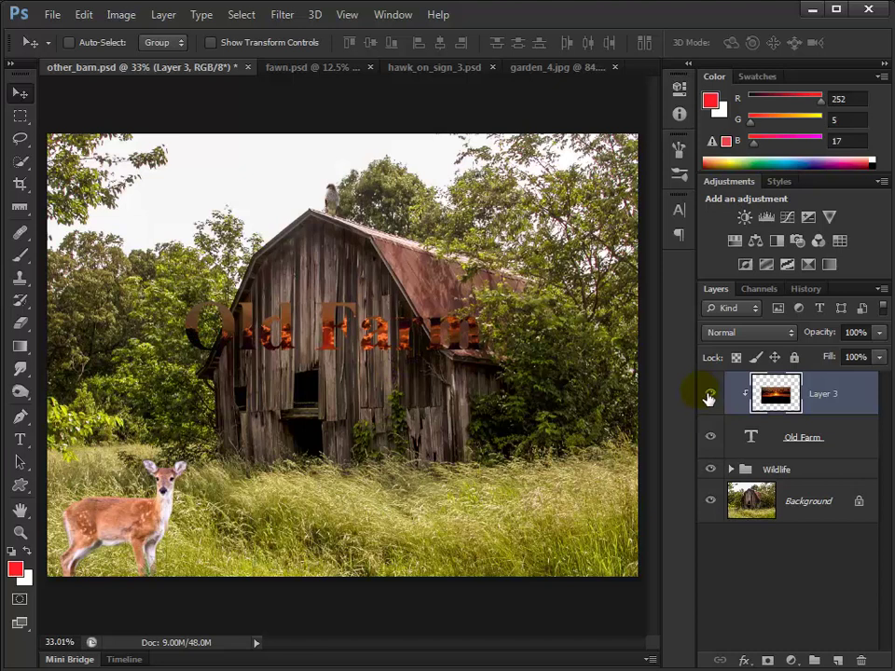
{"action": "left_click", "coordinate": [346, 337], "text": "ctrl"}
{"action": "left_click", "coordinate": [346, 337], "text": "ctrl"}
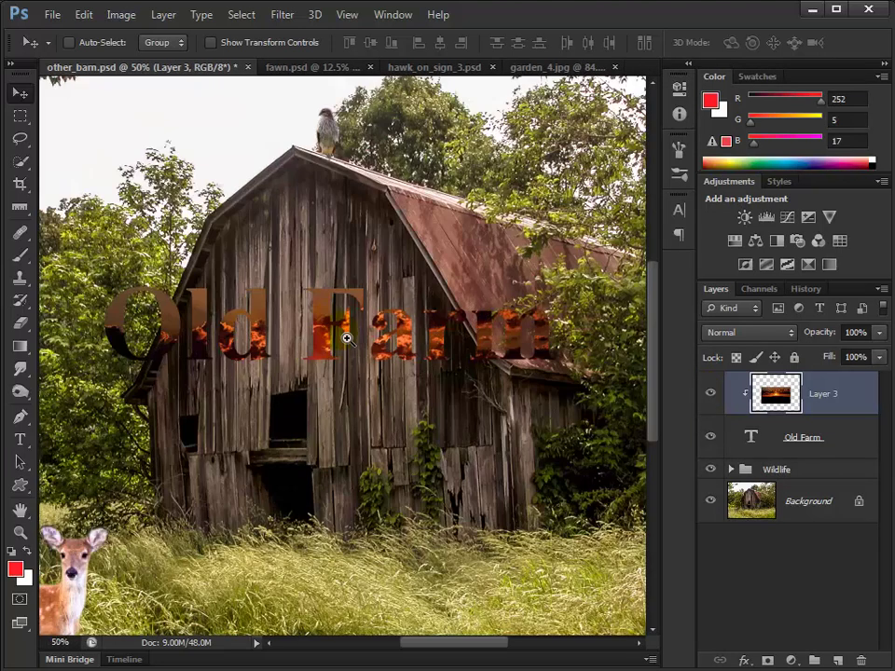
{"action": "left_click", "coordinate": [345, 337], "text": "ctrl"}
{"action": "mouse_move", "coordinate": [373, 366]}
{"action": "left_mouse_down"}
{"action": "mouse_move", "coordinate": [355, 360]}
{"action": "mouse_move", "coordinate": [353, 344]}
{"action": "mouse_move", "coordinate": [371, 363]}
{"action": "left_mouse_up"}
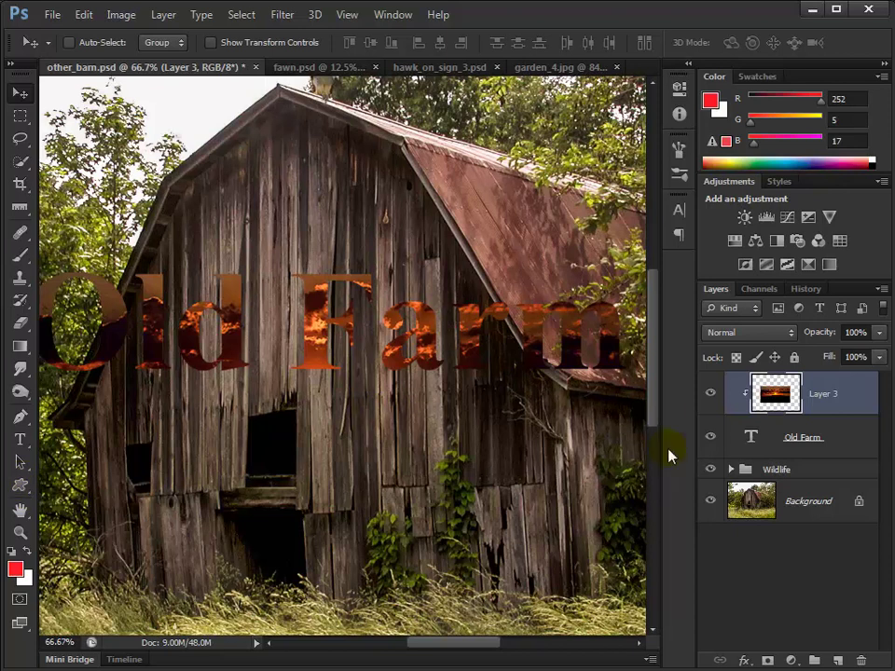
Hide the clipped sunset layer and the Old Farm text layer
{"action": "left_click", "coordinate": [711, 436]}
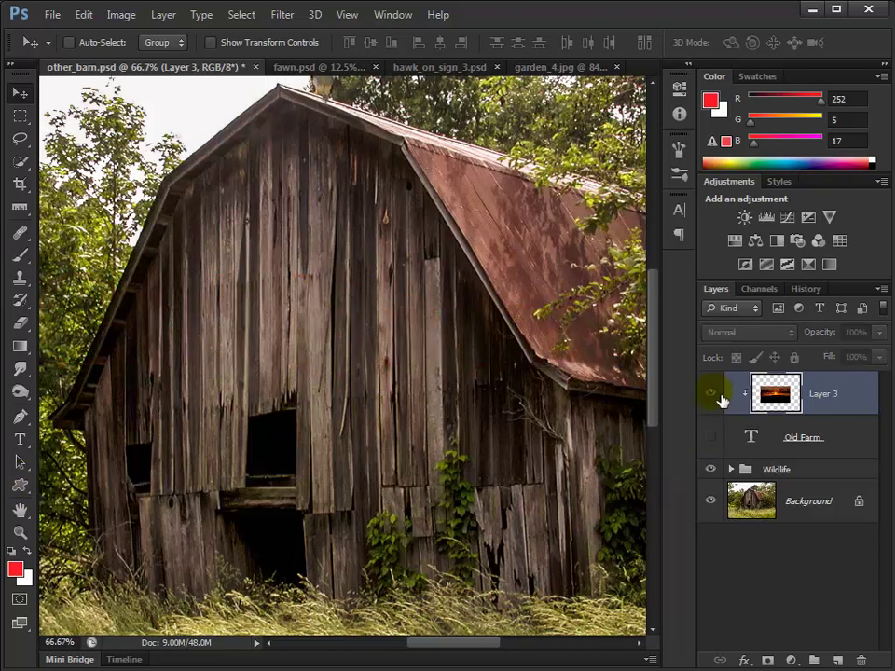
{"action": "left_click", "coordinate": [711, 395]}
{"action": "left_click", "coordinate": [714, 397]}
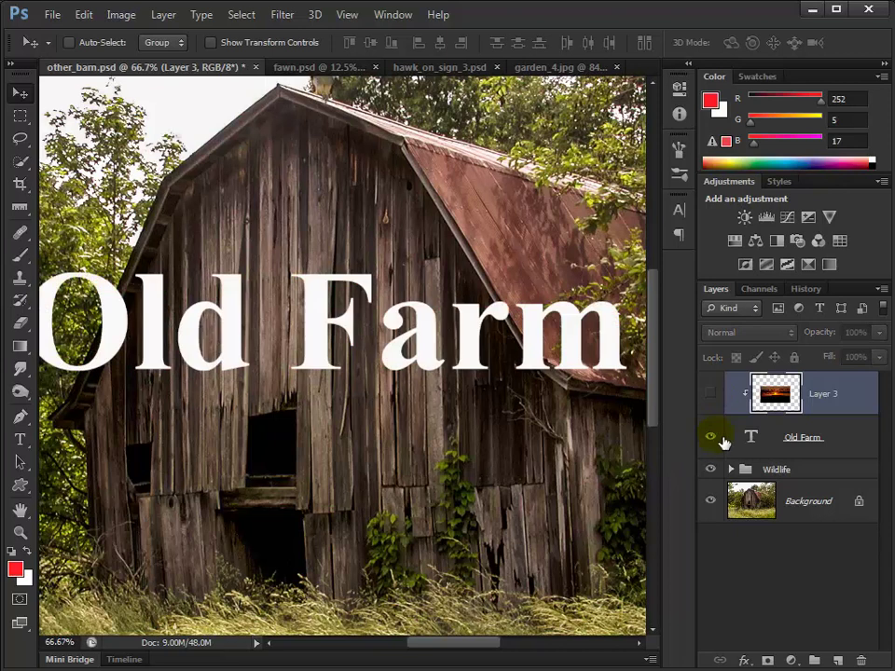
{"action": "left_click", "coordinate": [716, 441]}
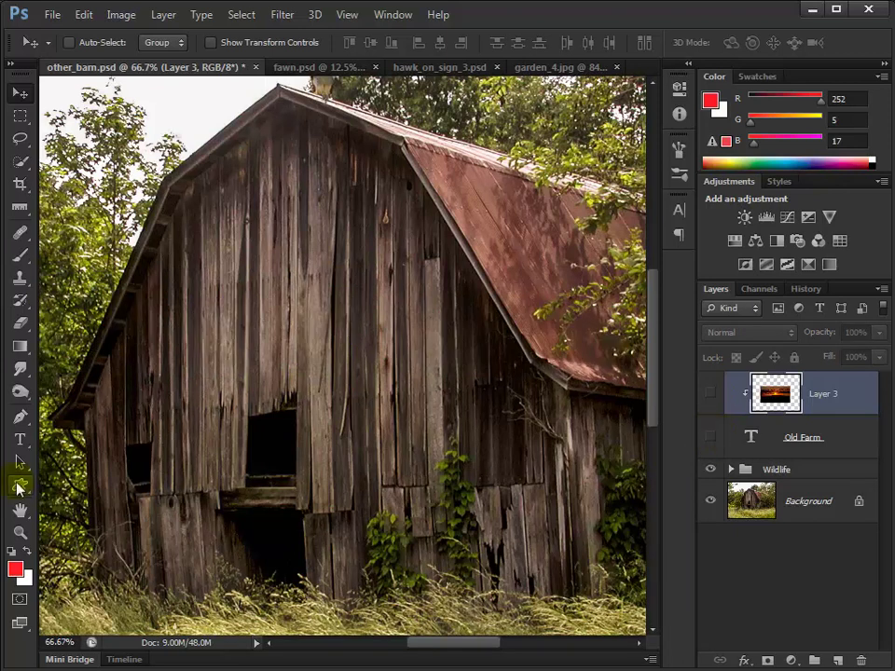
Draw a black five-petal flower custom shape, about 464 by 480 px, on the front of the barn
{"action": "left_click", "coordinate": [20, 487]}
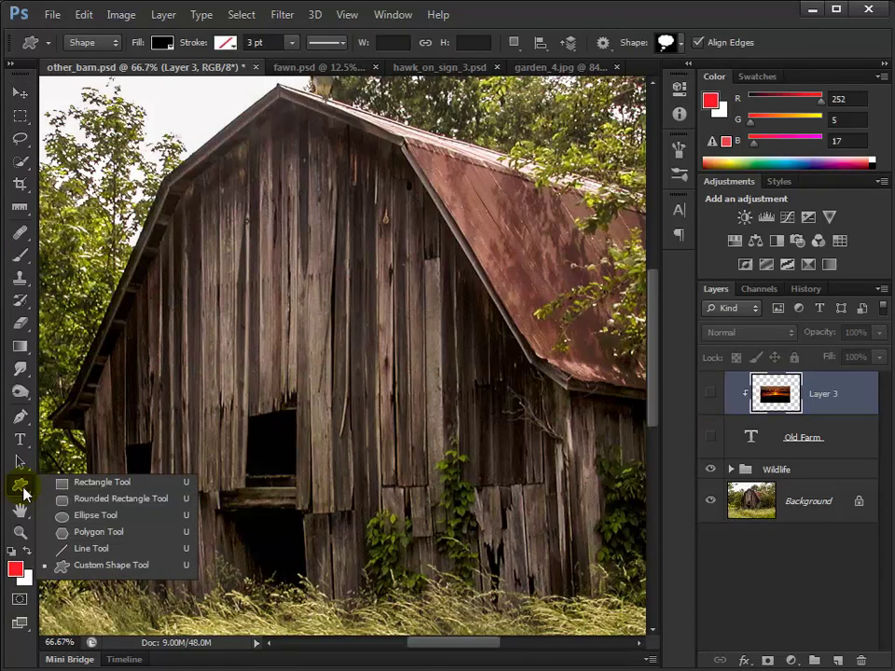
{"action": "left_click", "coordinate": [140, 572]}
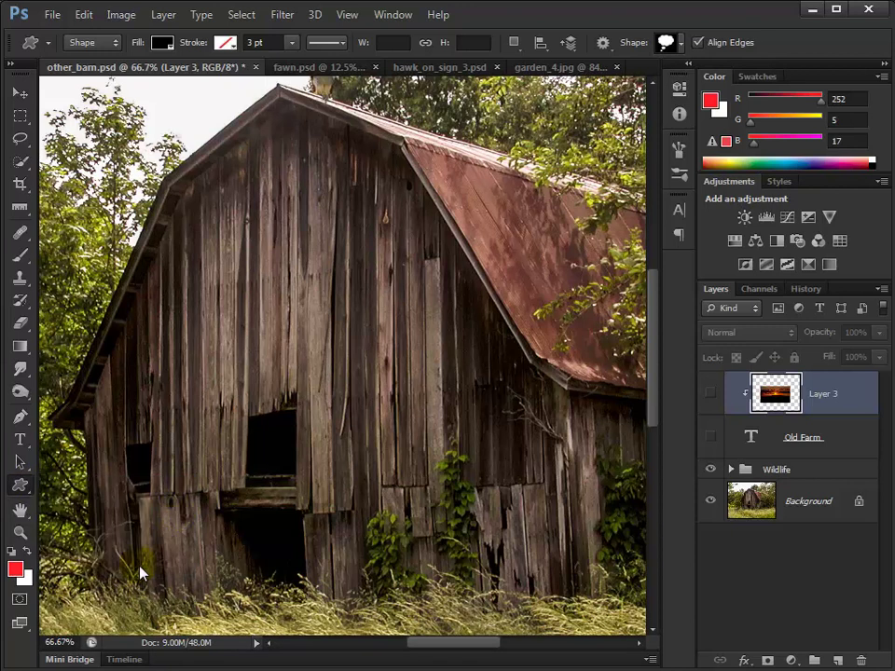
{"action": "left_click", "coordinate": [681, 43]}
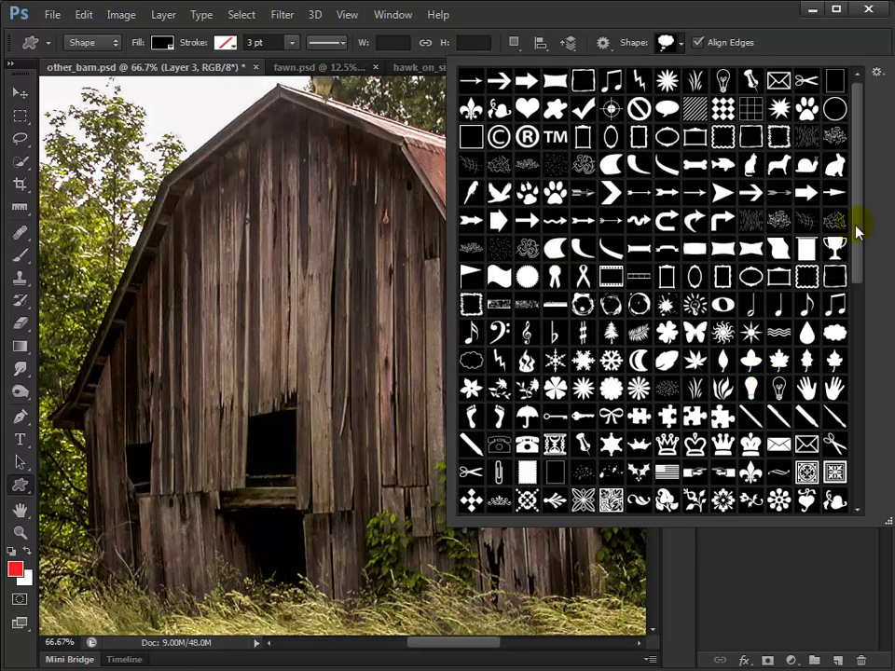
{"action": "left_click_drag", "start_coordinate": [855, 225], "coordinate": [870, 387]}
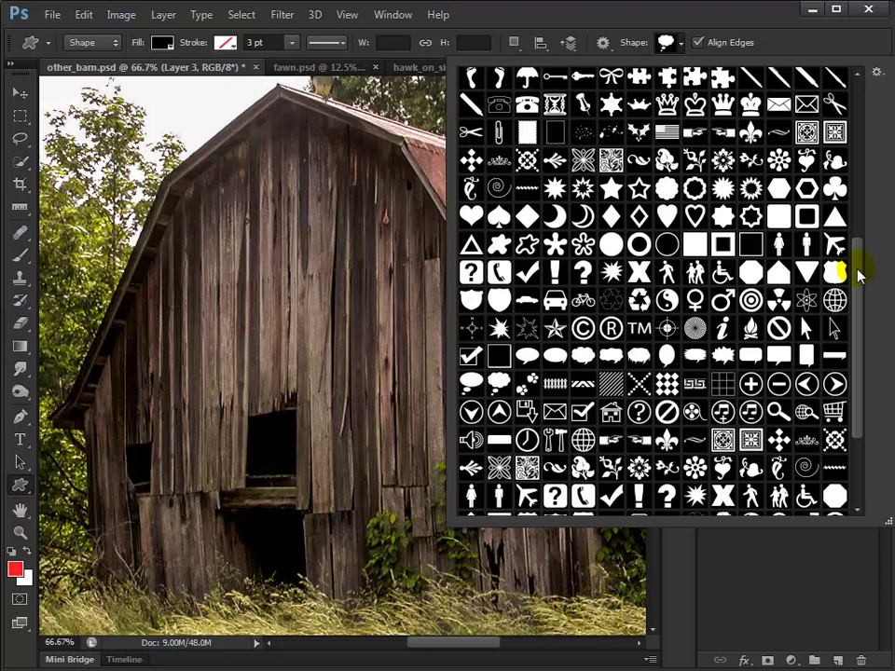
{"action": "left_click_drag", "start_coordinate": [857, 254], "coordinate": [865, 349]}
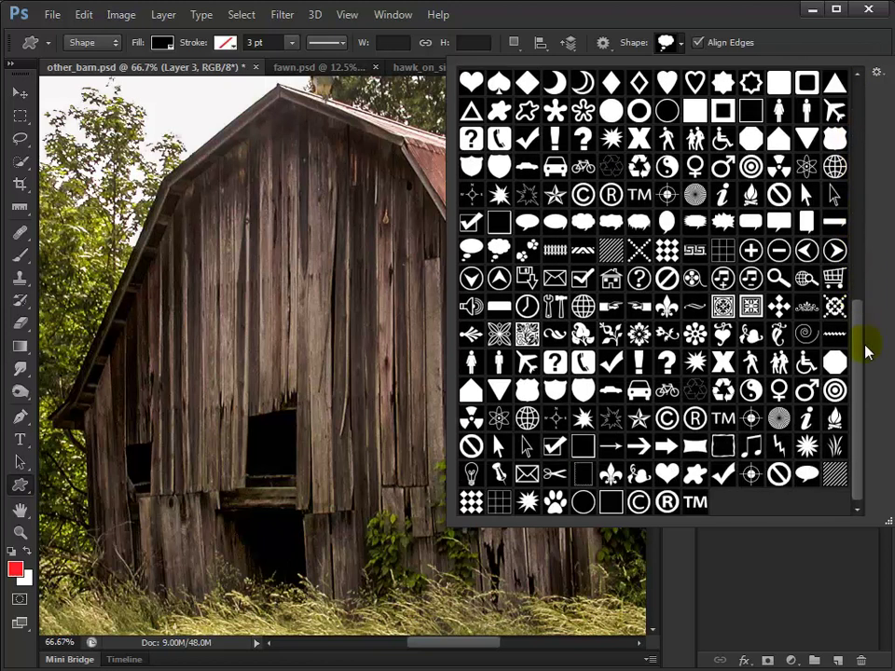
{"action": "left_click_drag", "start_coordinate": [864, 349], "coordinate": [864, 100]}
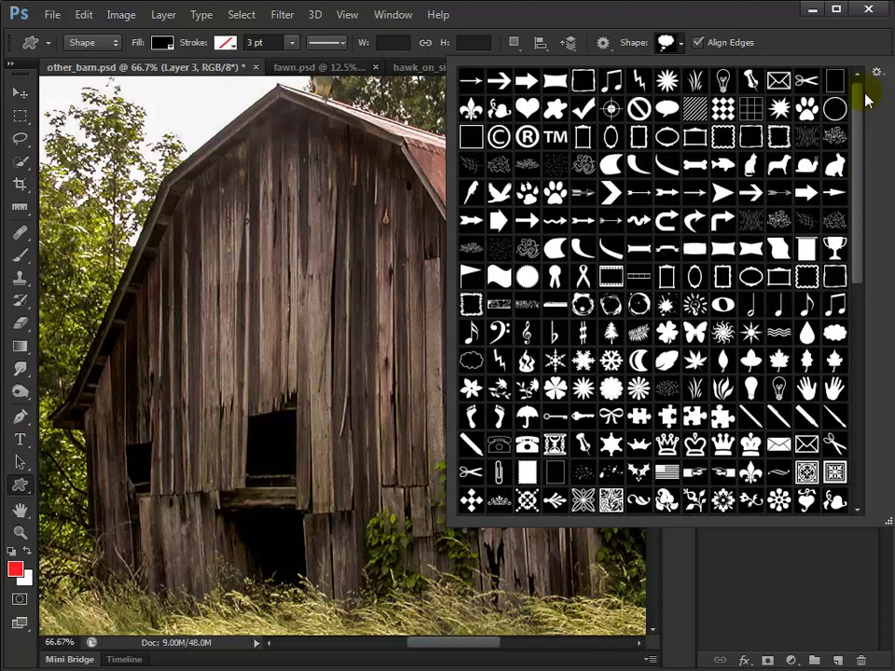
{"action": "left_click", "coordinate": [559, 390]}
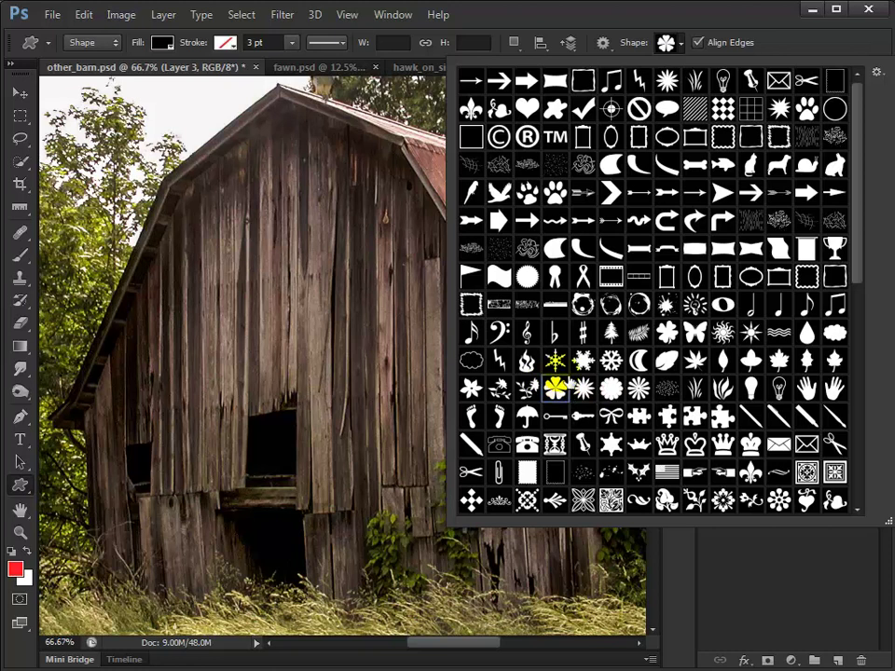
{"action": "left_click", "coordinate": [781, 50]}
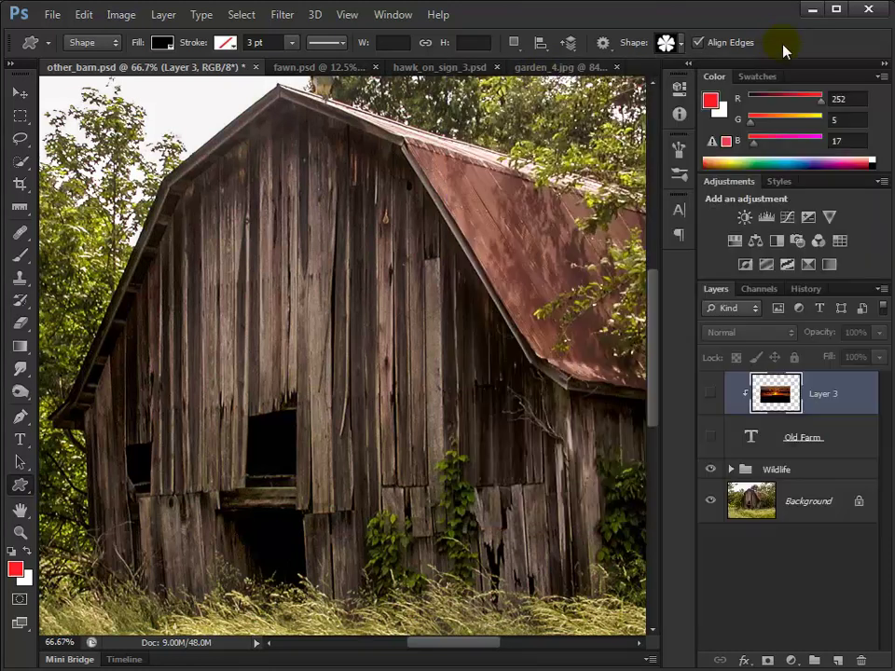
{"action": "left_click_drag", "start_coordinate": [250, 253], "coordinate": [525, 536]}
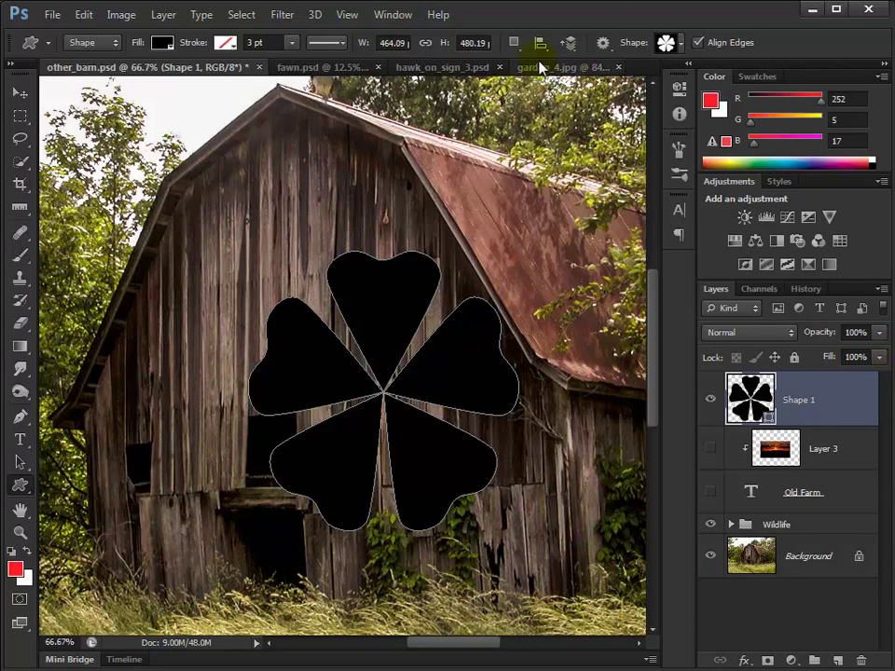
Copy the sunset picture from garden_4.jpg into other_barn.psd as a new layer above the flower shape
{"action": "left_click", "coordinate": [574, 69]}
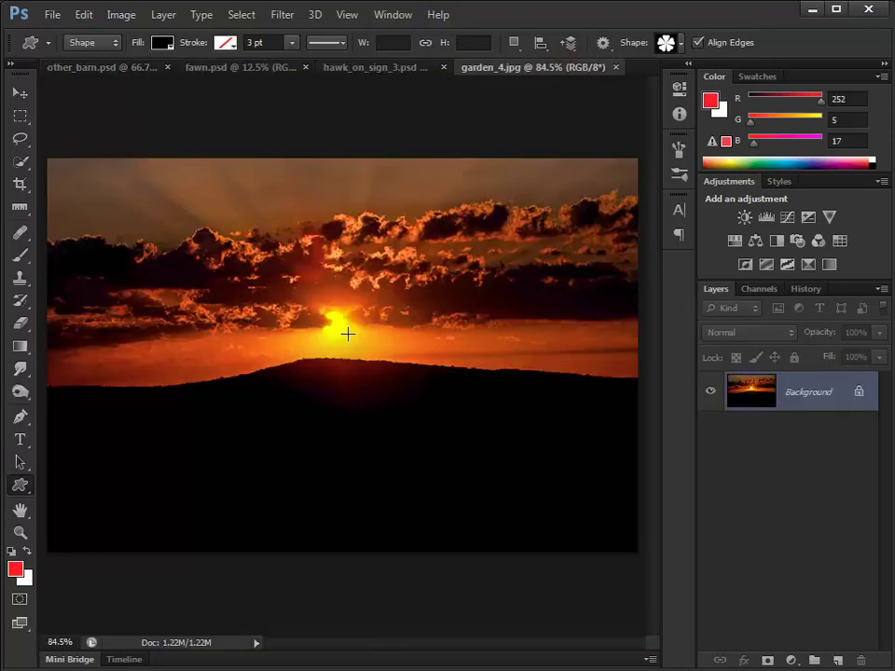
{"action": "left_click", "coordinate": [20, 93]}
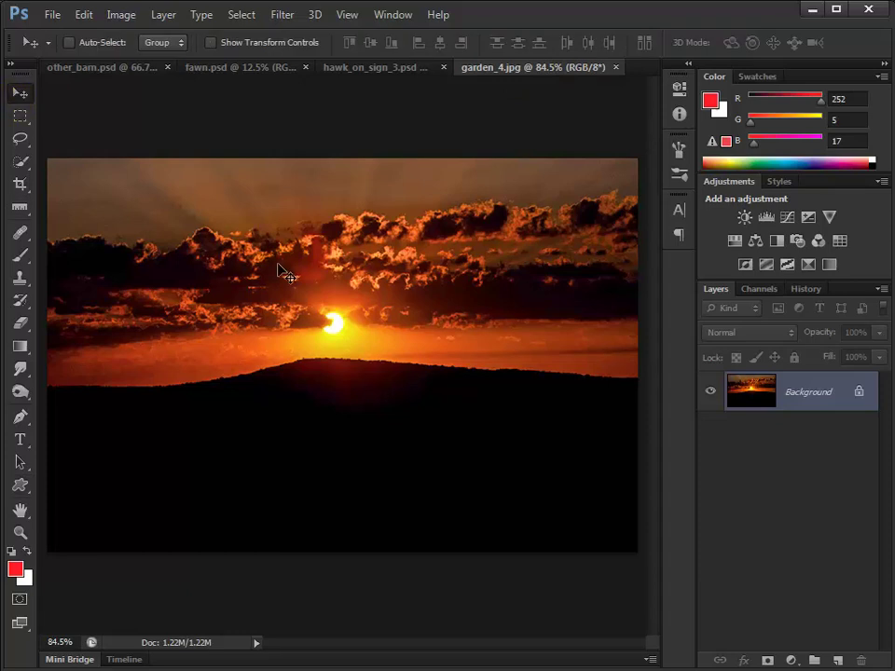
{"action": "left_click_drag", "start_coordinate": [279, 266], "coordinate": [138, 183]}
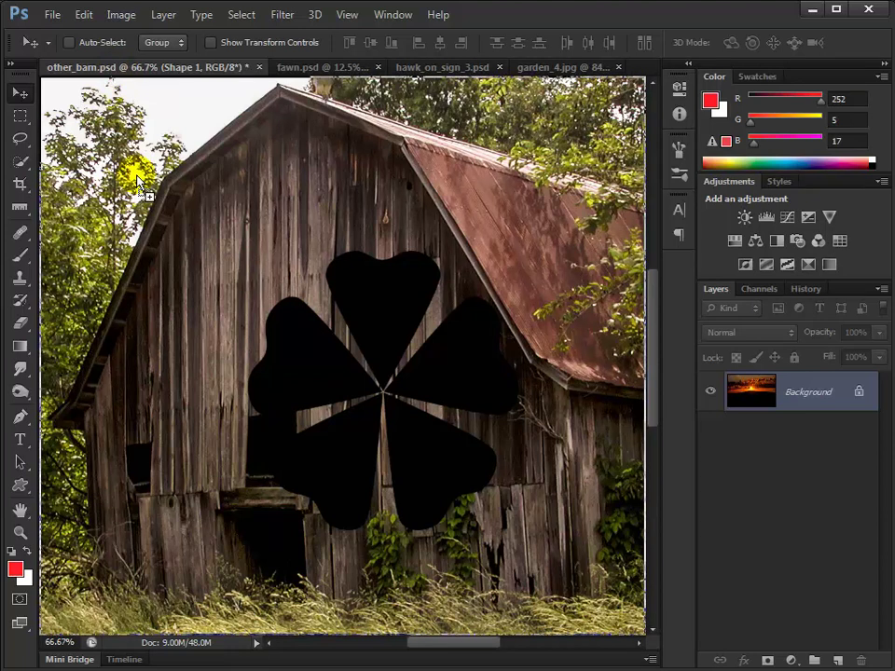
{"action": "left_click_drag", "start_coordinate": [138, 181], "coordinate": [136, 176]}
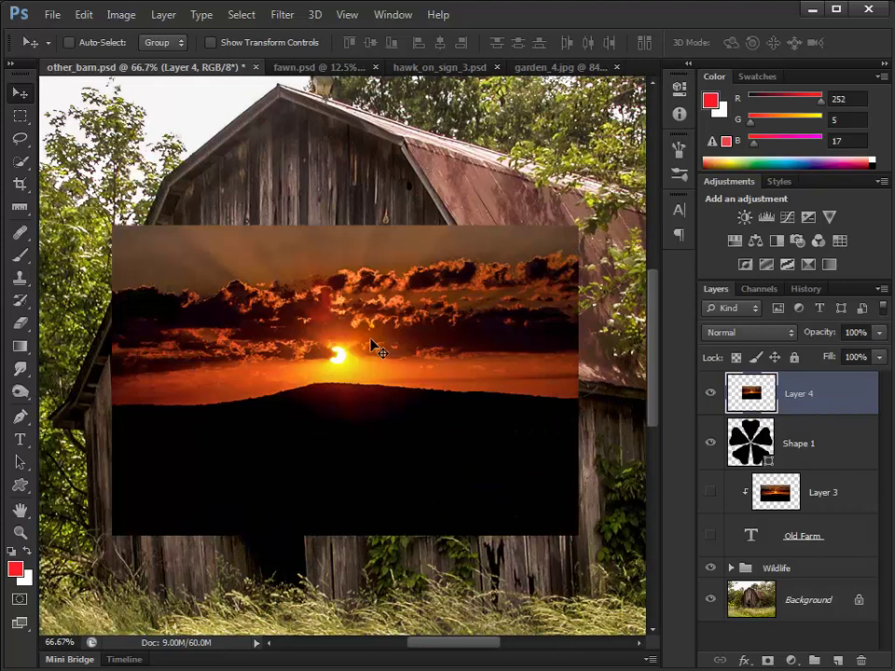
Enlarge the new sunset layer with Free Transform to about 121% width and 130% height, and position it over the flower shape
{"action": "key", "text": "ctrl+t"}
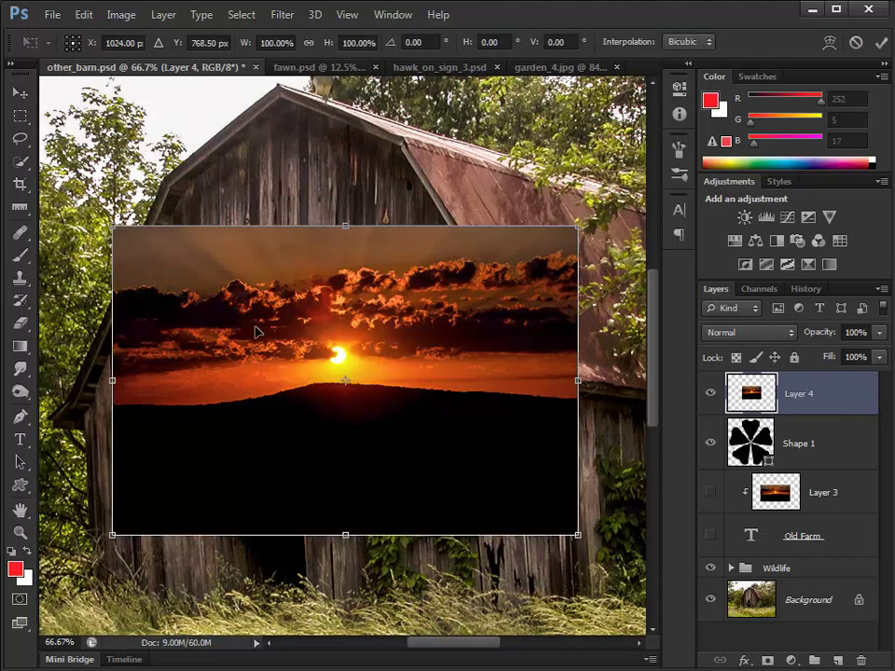
{"action": "left_click_drag", "start_coordinate": [587, 540], "coordinate": [533, 623]}
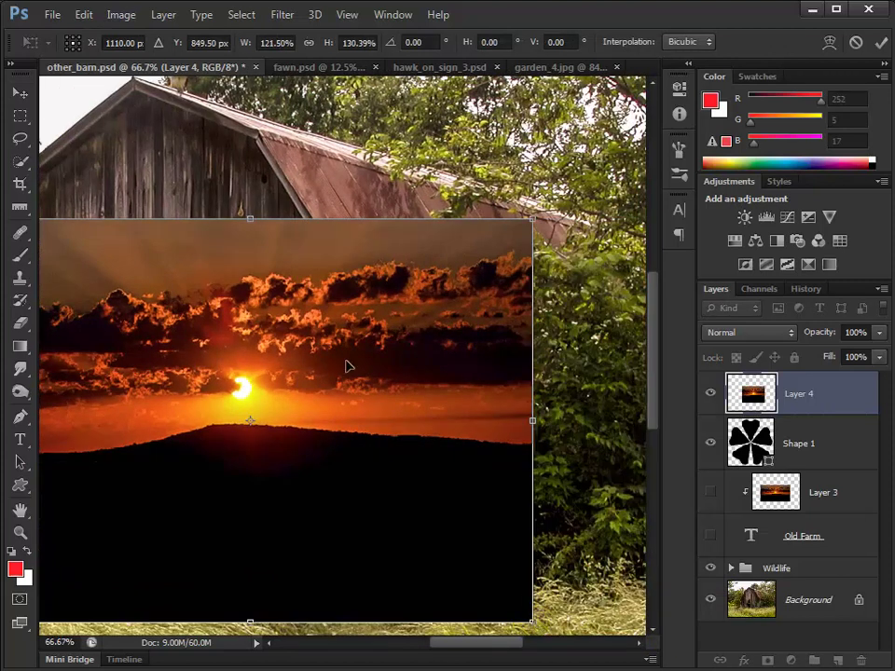
{"action": "key", "text": "Return"}
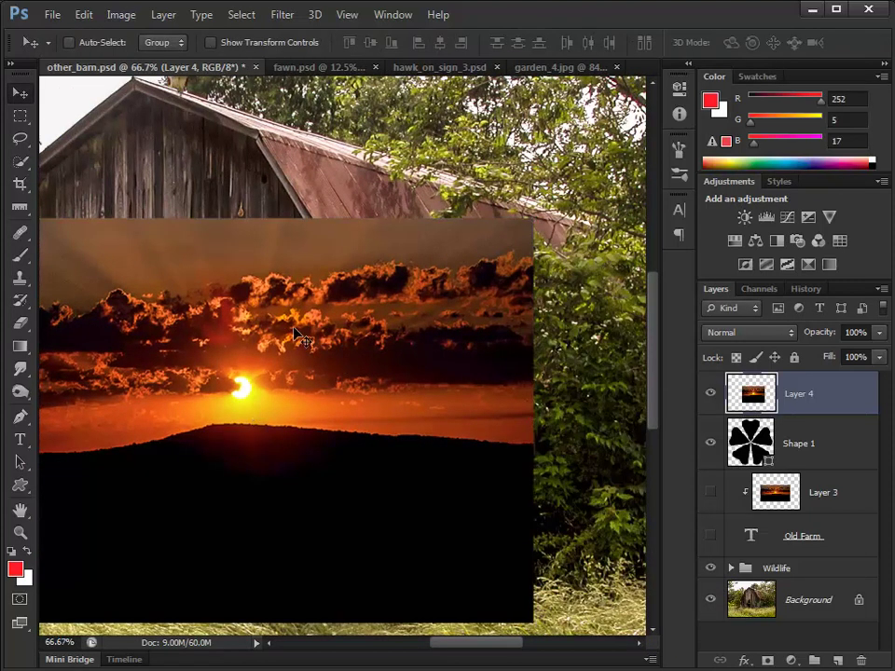
{"action": "key", "text": "ctrl+0"}
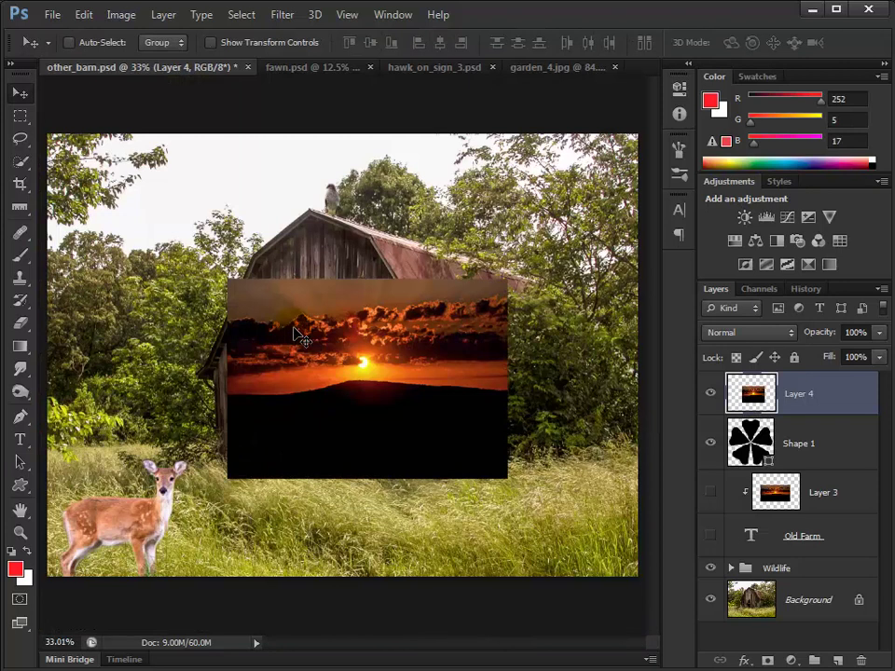
{"action": "mouse_move", "coordinate": [324, 357]}
{"action": "left_mouse_down"}
{"action": "mouse_move", "coordinate": [250, 372]}
{"action": "mouse_move", "coordinate": [275, 442]}
{"action": "mouse_move", "coordinate": [326, 361]}
{"action": "mouse_move", "coordinate": [318, 359]}
{"action": "left_mouse_up"}
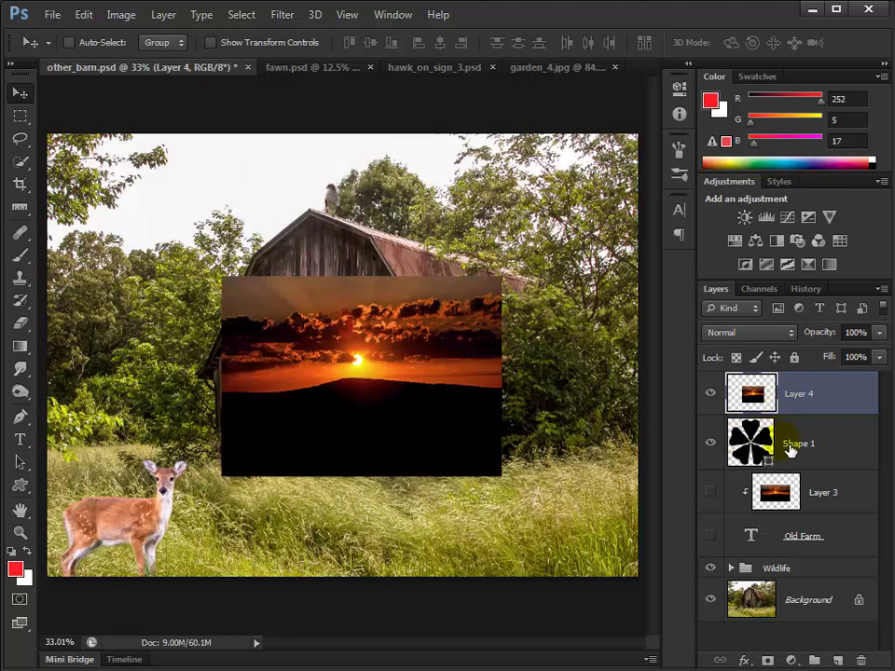
Clip the new sunset layer to the flower shape layer kept directly below it, and nudge the image within the petals
{"action": "left_click_drag", "start_coordinate": [784, 447], "coordinate": [784, 399]}
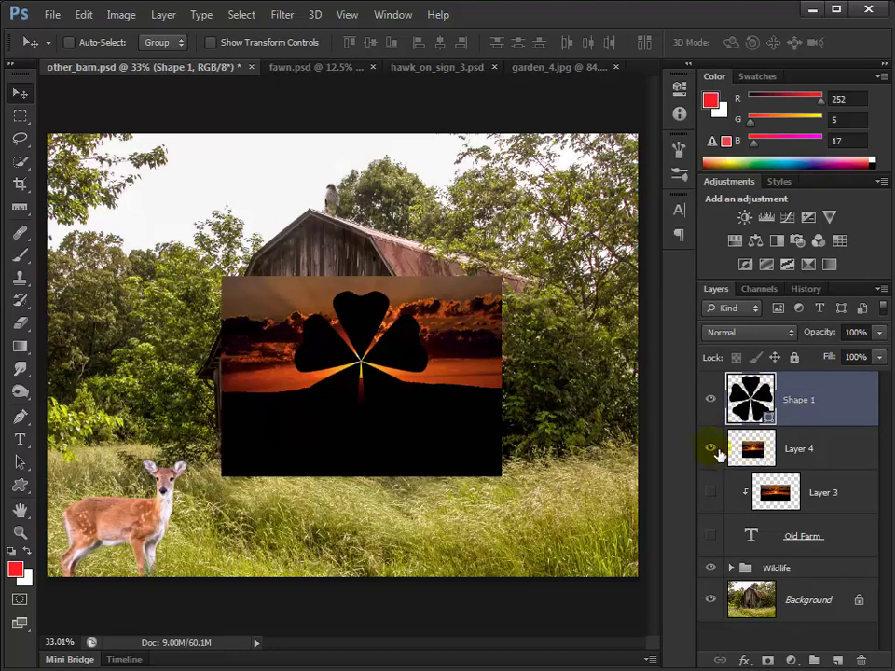
{"action": "left_click_drag", "start_coordinate": [739, 395], "coordinate": [757, 471]}
{"action": "left_click", "coordinate": [806, 402]}
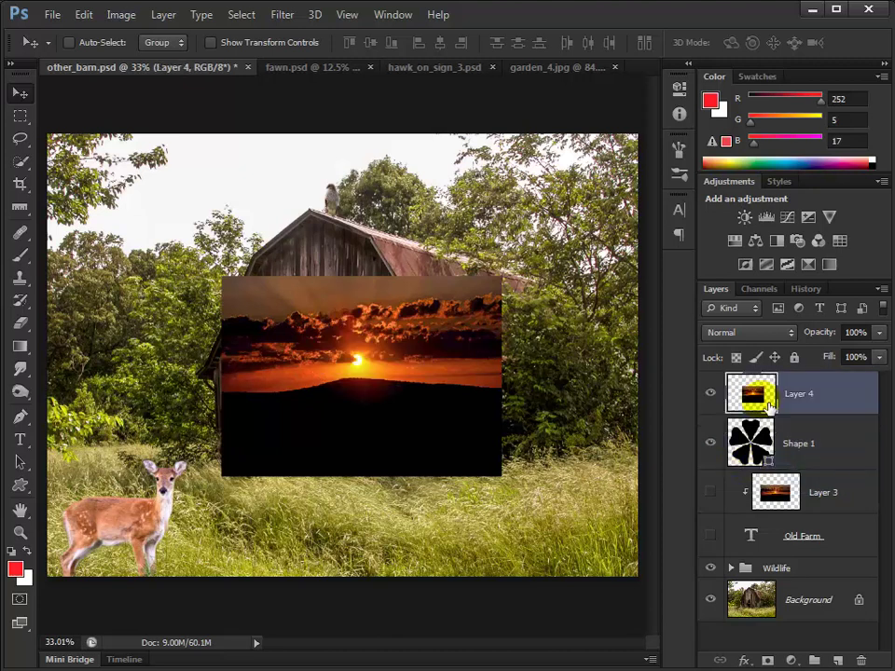
{"action": "left_click", "coordinate": [816, 420], "text": "alt"}
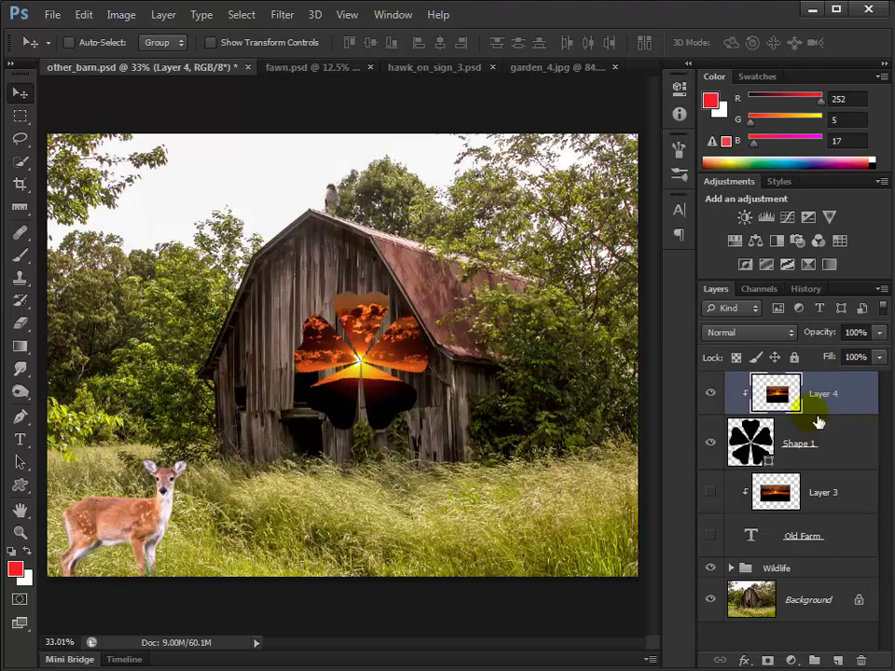
{"action": "mouse_move", "coordinate": [359, 354]}
{"action": "left_mouse_down"}
{"action": "mouse_move", "coordinate": [359, 370]}
{"action": "mouse_move", "coordinate": [359, 355]}
{"action": "left_mouse_up"}
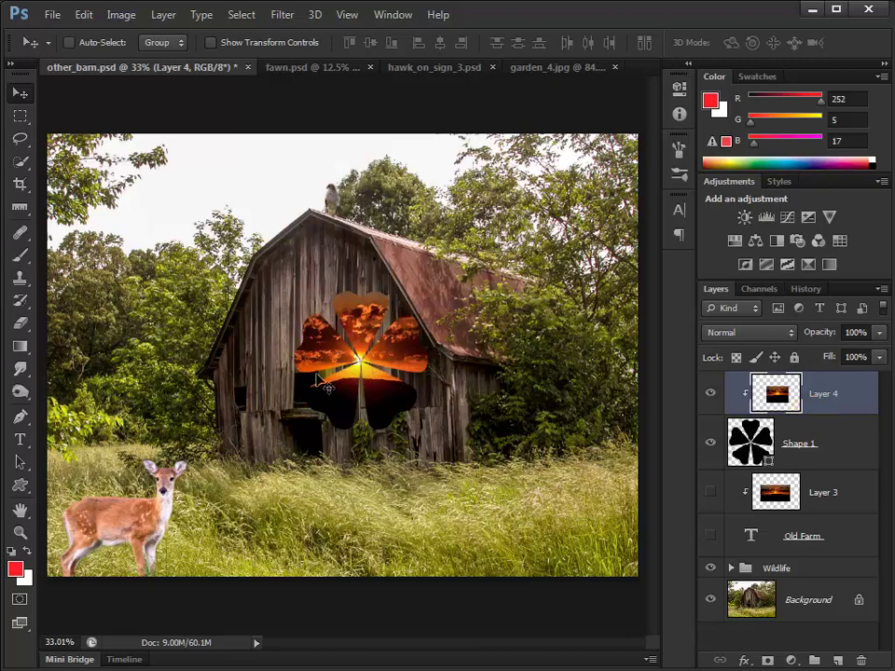
Draw a closed freeform path with curved segments around the front of the barn with the Pen tool
{"action": "left_click", "coordinate": [20, 422]}
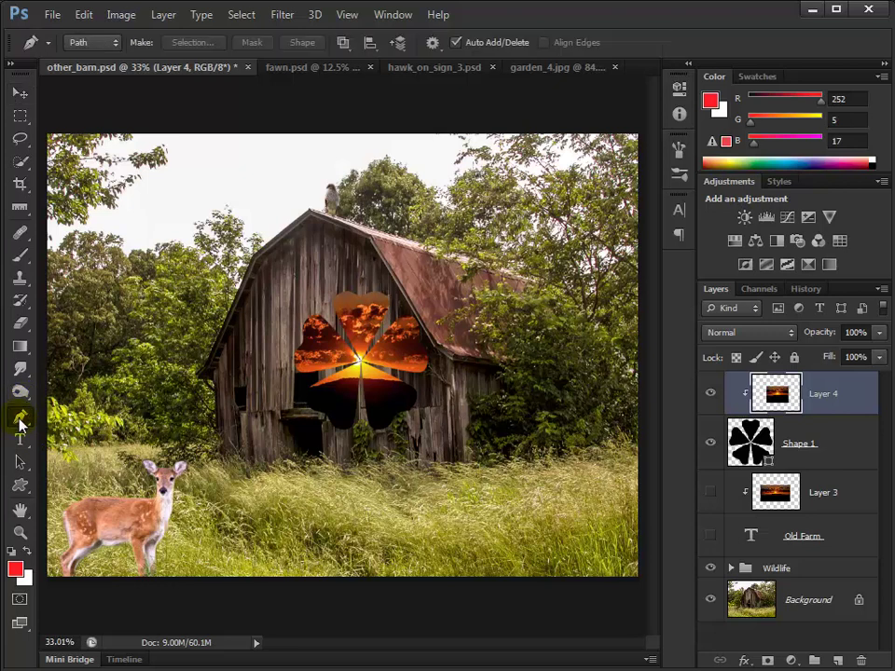
{"action": "left_click", "coordinate": [154, 298]}
{"action": "left_click", "coordinate": [220, 436]}
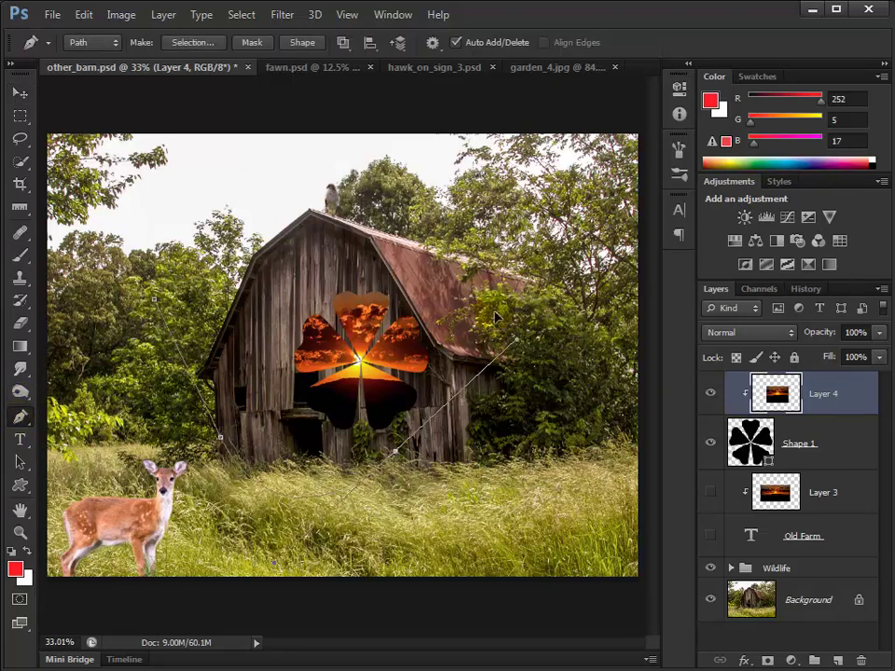
{"action": "left_click_drag", "start_coordinate": [396, 451], "coordinate": [459, 291]}
{"action": "left_click_drag", "start_coordinate": [252, 216], "coordinate": [299, 171]}
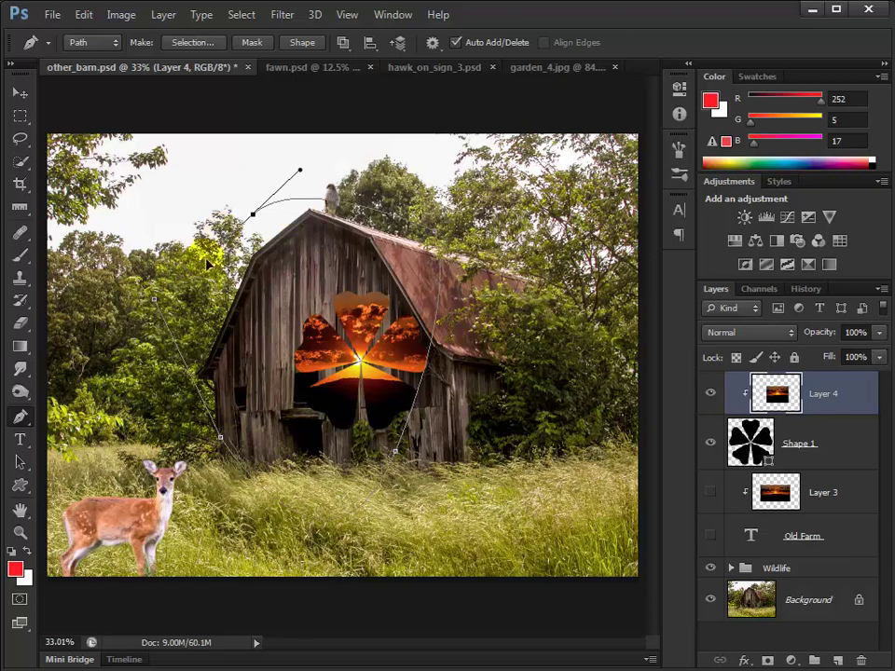
{"action": "left_click", "coordinate": [154, 298]}
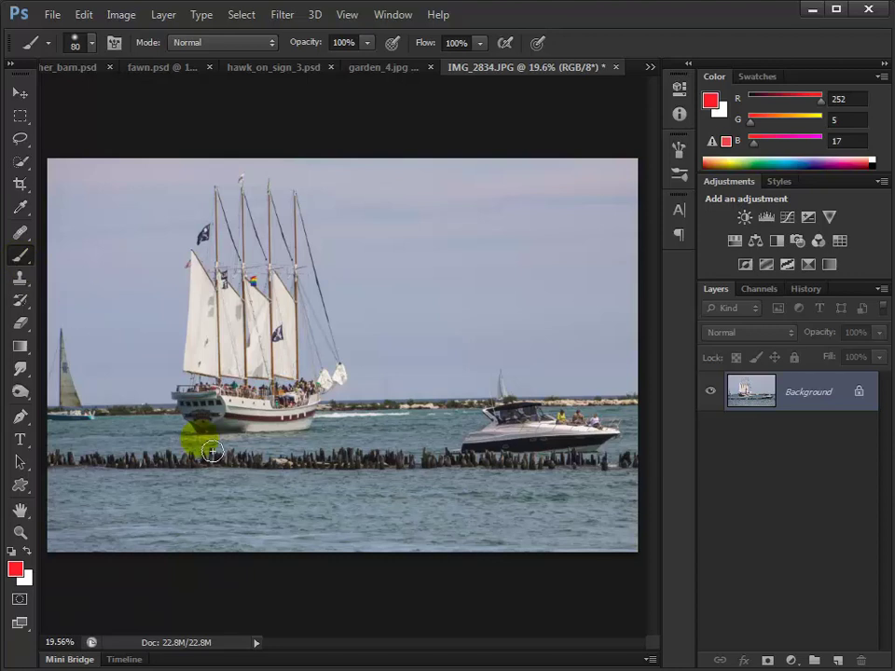
Enter Quick Mask mode on IMG_2834.JPG with the red overlay at 50% opacity indicating Selected Areas
{"action": "double_click", "coordinate": [20, 600]}
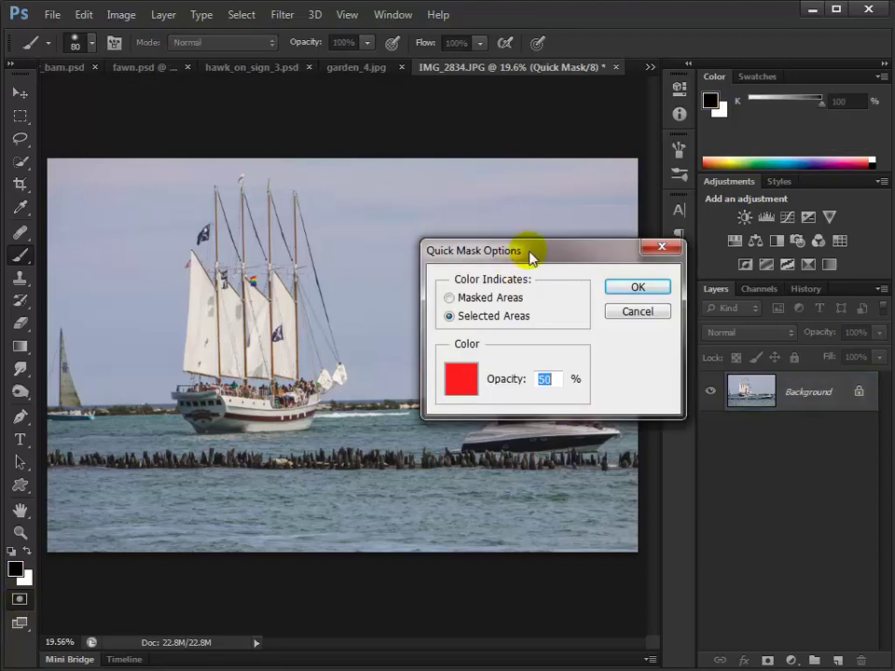
{"action": "left_click_drag", "start_coordinate": [527, 256], "coordinate": [417, 268]}
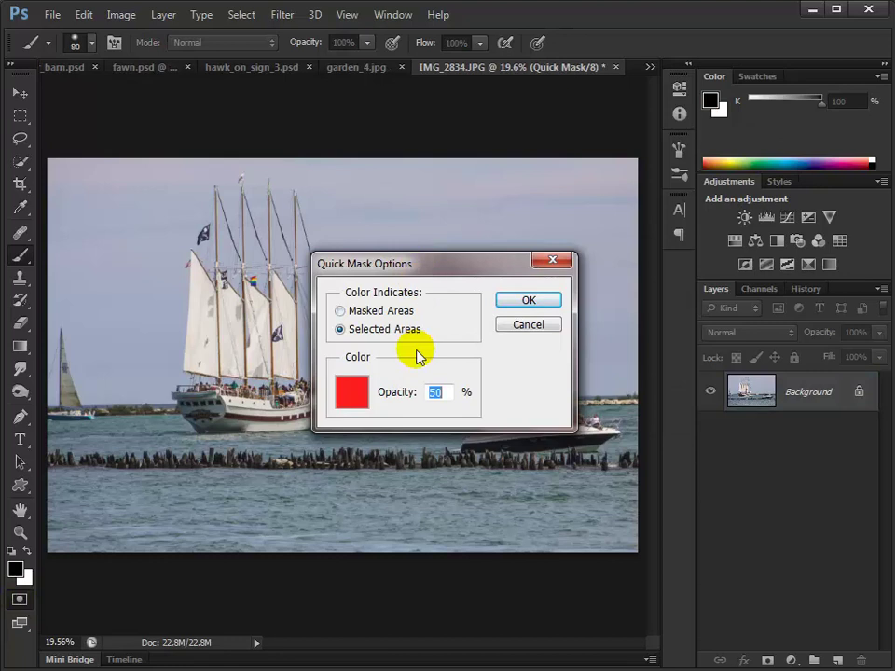
{"action": "left_click", "coordinate": [339, 310]}
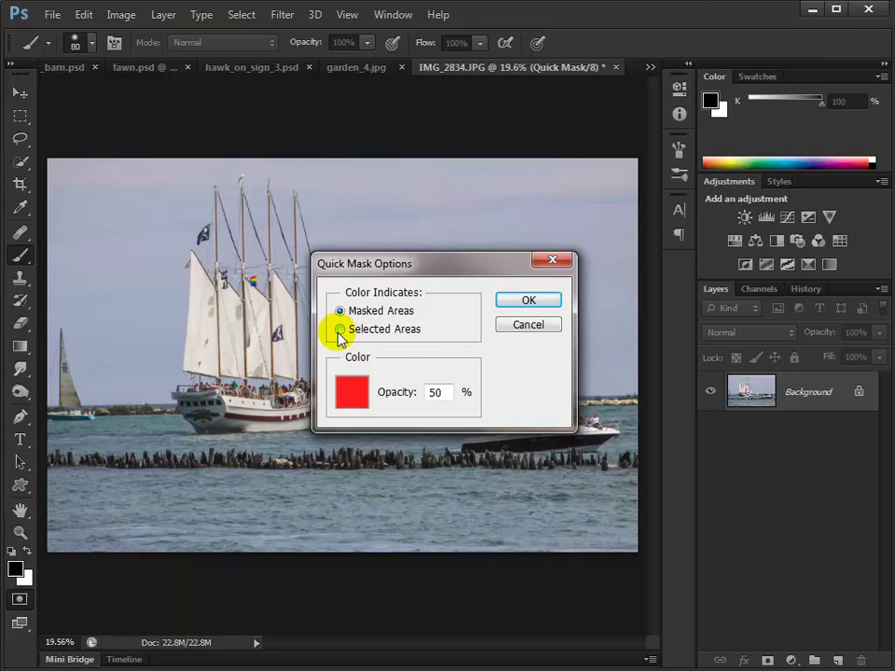
{"action": "left_click", "coordinate": [339, 329]}
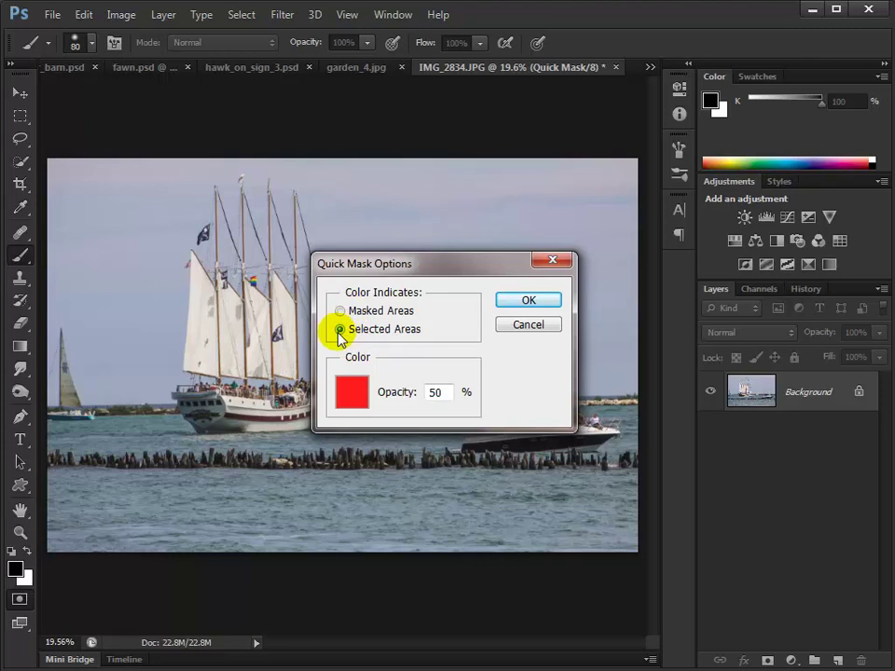
{"action": "left_click", "coordinate": [517, 302]}
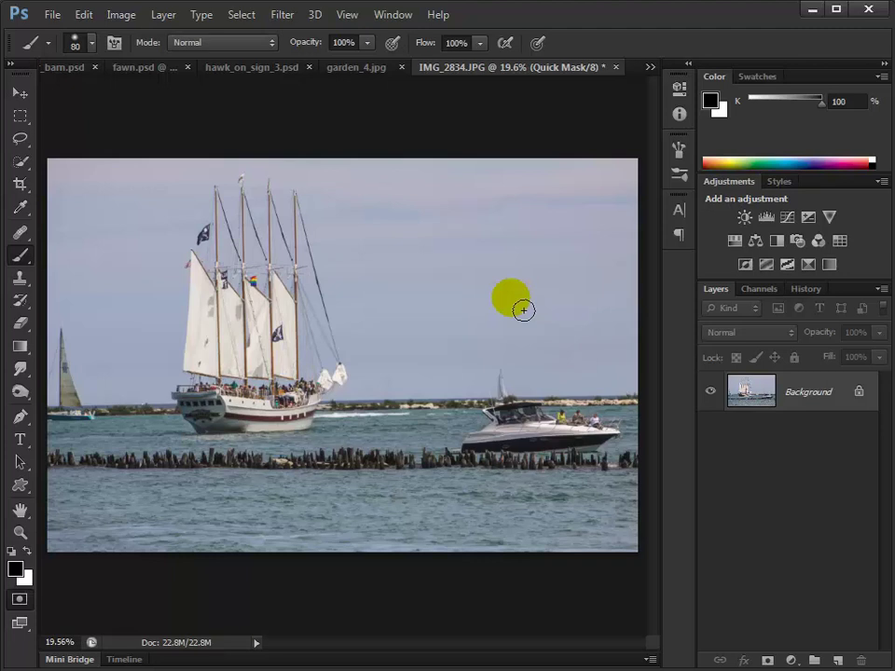
Paint the quick mask over the wooden pilings, the motorboat and the small sail behind it, using soft brushes of 150 and 100 px
{"action": "mouse_move", "coordinate": [246, 458]}
{"action": "left_mouse_down"}
{"action": "mouse_move", "coordinate": [207, 452]}
{"action": "mouse_move", "coordinate": [220, 455]}
{"action": "left_mouse_up"}
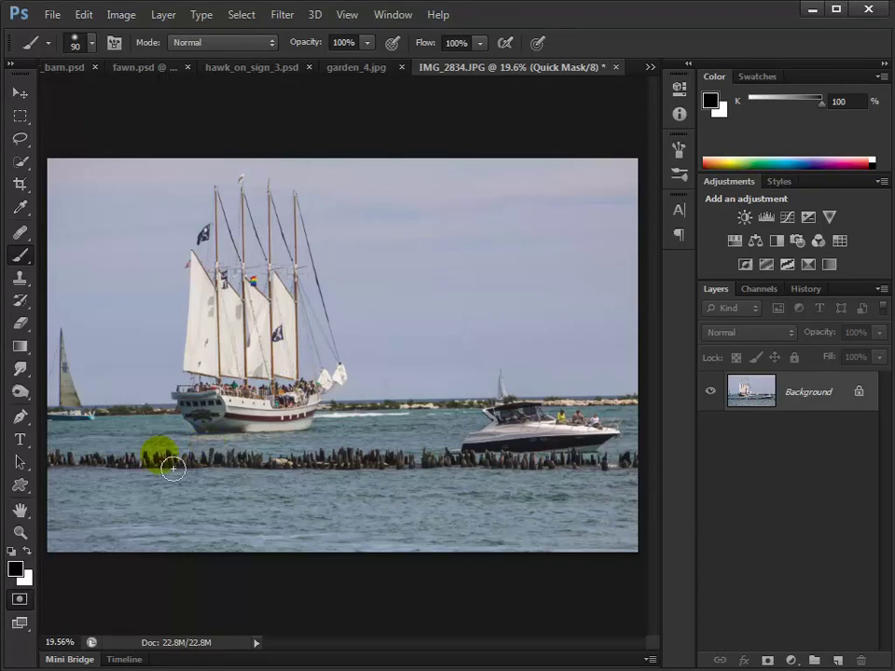
{"action": "key", "text": "bracketright"}
{"action": "key", "text": "bracketright"}
{"action": "key", "text": "bracketright"}
{"action": "key", "text": "bracketright"}
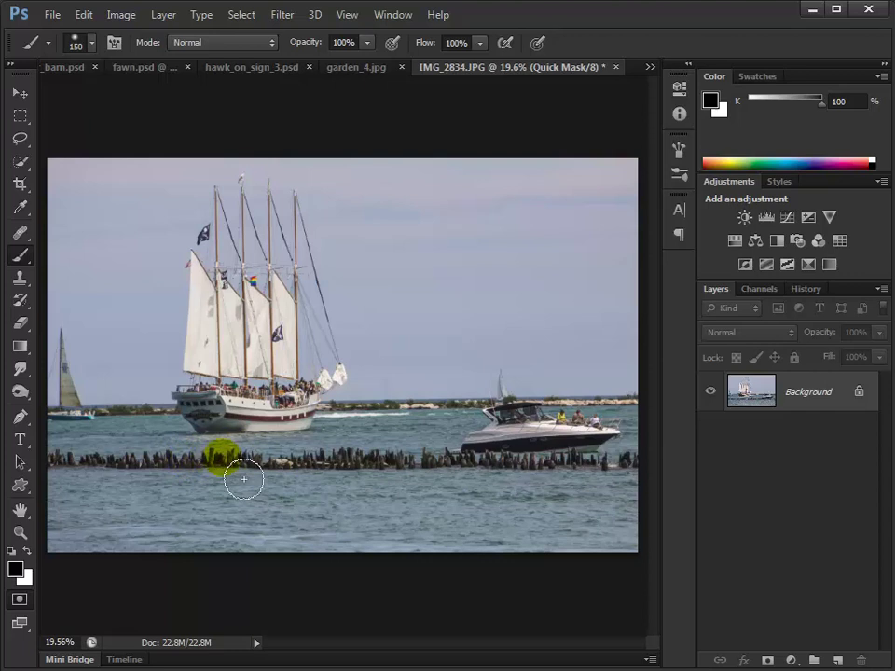
{"action": "mouse_move", "coordinate": [237, 475]}
{"action": "left_mouse_down"}
{"action": "mouse_move", "coordinate": [67, 486]}
{"action": "mouse_move", "coordinate": [324, 481]}
{"action": "mouse_move", "coordinate": [259, 491]}
{"action": "mouse_move", "coordinate": [517, 473]}
{"action": "mouse_move", "coordinate": [506, 489]}
{"action": "mouse_move", "coordinate": [642, 487]}
{"action": "mouse_move", "coordinate": [651, 474]}
{"action": "mouse_move", "coordinate": [598, 489]}
{"action": "mouse_move", "coordinate": [633, 487]}
{"action": "mouse_move", "coordinate": [620, 488]}
{"action": "mouse_move", "coordinate": [629, 453]}
{"action": "mouse_move", "coordinate": [598, 440]}
{"action": "mouse_move", "coordinate": [637, 448]}
{"action": "mouse_move", "coordinate": [584, 453]}
{"action": "mouse_move", "coordinate": [540, 474]}
{"action": "mouse_move", "coordinate": [576, 473]}
{"action": "mouse_move", "coordinate": [577, 456]}
{"action": "mouse_move", "coordinate": [488, 471]}
{"action": "left_mouse_up"}
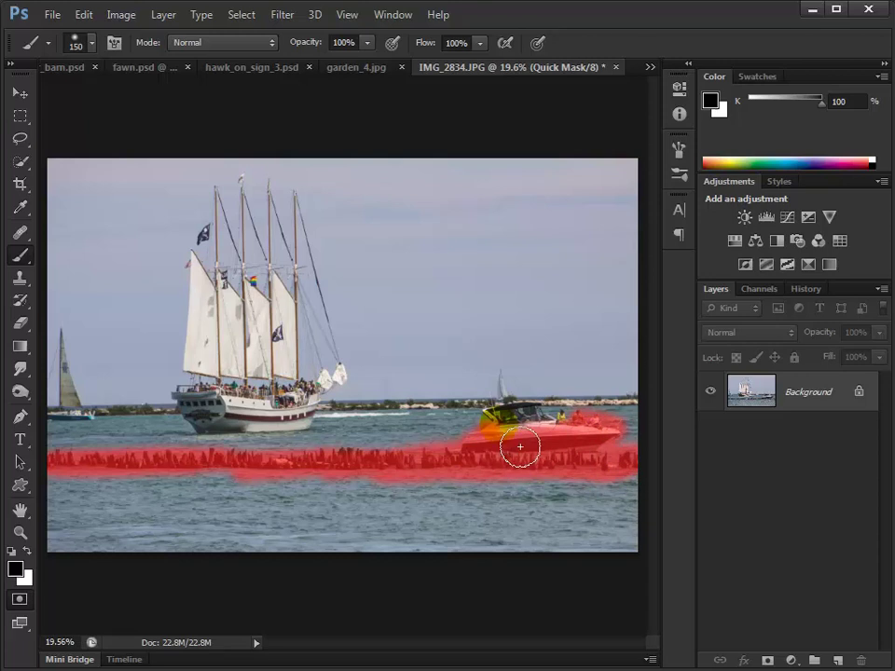
{"action": "mouse_move", "coordinate": [521, 415]}
{"action": "left_mouse_down"}
{"action": "mouse_move", "coordinate": [508, 400]}
{"action": "mouse_move", "coordinate": [515, 416]}
{"action": "mouse_move", "coordinate": [574, 444]}
{"action": "mouse_move", "coordinate": [537, 429]}
{"action": "mouse_move", "coordinate": [546, 422]}
{"action": "mouse_move", "coordinate": [509, 453]}
{"action": "mouse_move", "coordinate": [494, 438]}
{"action": "mouse_move", "coordinate": [579, 460]}
{"action": "mouse_move", "coordinate": [625, 442]}
{"action": "mouse_move", "coordinate": [643, 474]}
{"action": "mouse_move", "coordinate": [583, 424]}
{"action": "mouse_move", "coordinate": [588, 439]}
{"action": "mouse_move", "coordinate": [596, 432]}
{"action": "mouse_move", "coordinate": [583, 437]}
{"action": "mouse_move", "coordinate": [602, 444]}
{"action": "mouse_move", "coordinate": [590, 431]}
{"action": "mouse_move", "coordinate": [609, 431]}
{"action": "mouse_move", "coordinate": [635, 449]}
{"action": "mouse_move", "coordinate": [474, 486]}
{"action": "mouse_move", "coordinate": [36, 488]}
{"action": "mouse_move", "coordinate": [623, 465]}
{"action": "mouse_move", "coordinate": [72, 474]}
{"action": "left_mouse_up"}
{"action": "key", "text": "bracketleft"}
{"action": "key", "text": "bracketleft"}
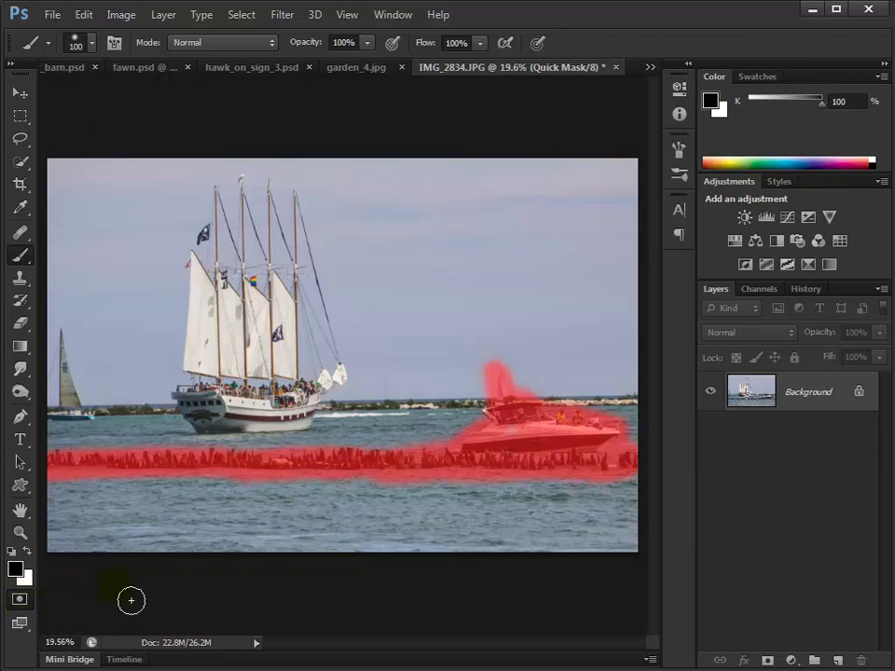
Turn the quick mask into a selection of the pilings and motorboat, extending the mask slightly around the boat's cabin
{"action": "key", "text": "q"}
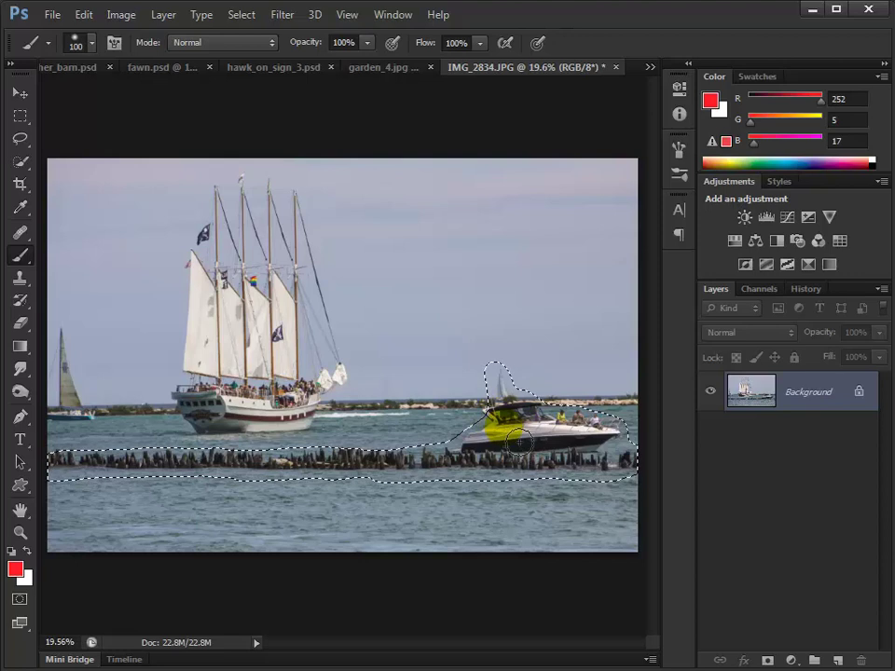
{"action": "key", "text": "q"}
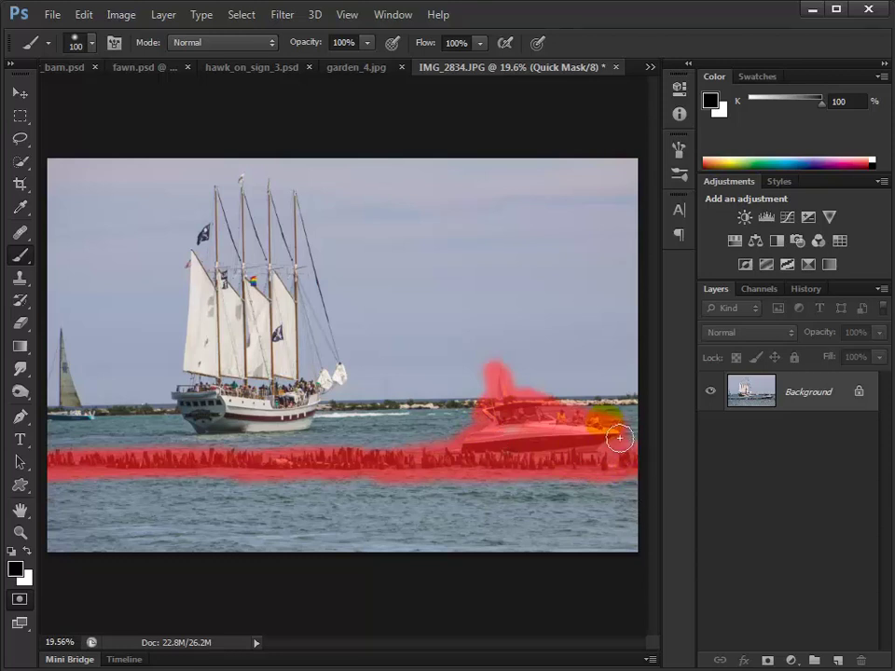
{"action": "key", "text": "q"}
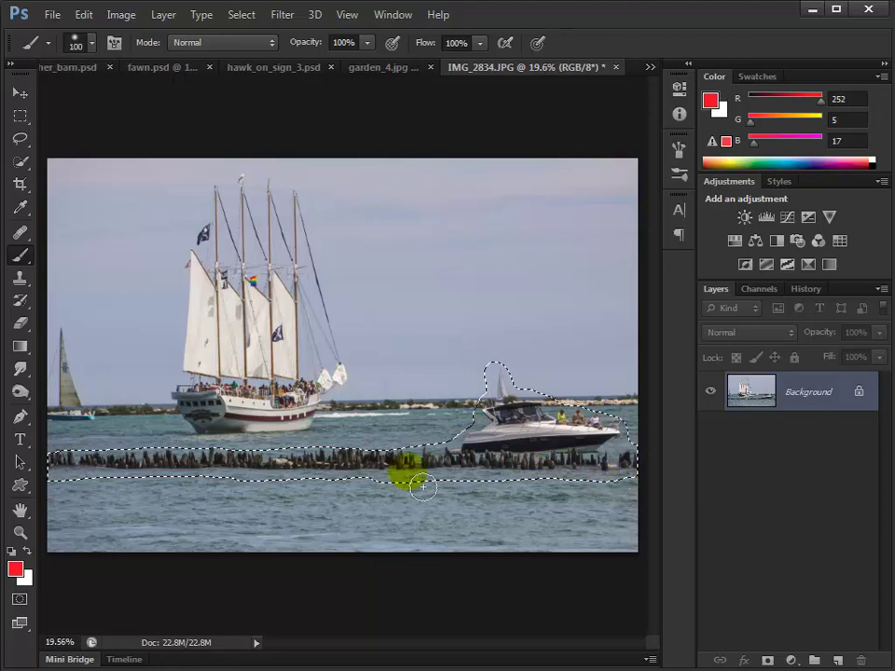
Fill the selected pilings and motorboat with Content-Aware at 100% opacity, and deselect
{"action": "left_click", "coordinate": [83, 14]}
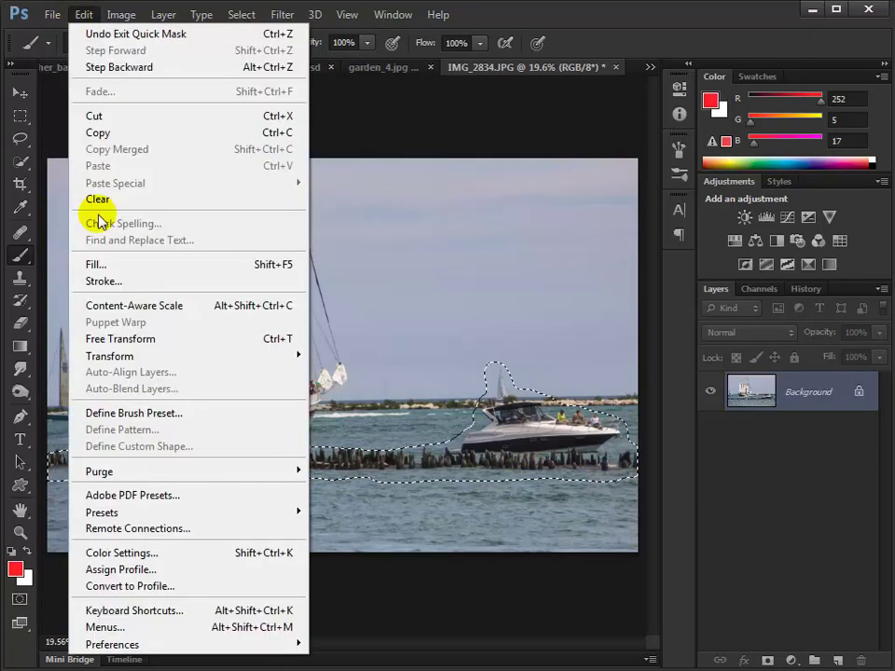
{"action": "left_click", "coordinate": [111, 262]}
{"action": "left_click_drag", "start_coordinate": [130, 196], "coordinate": [255, 187]}
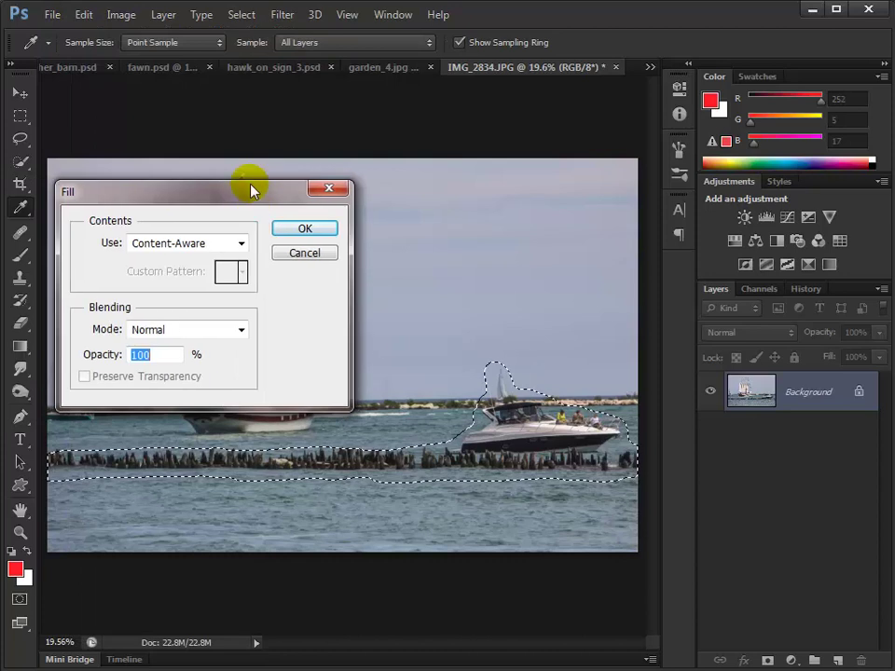
{"action": "left_click", "coordinate": [304, 230]}
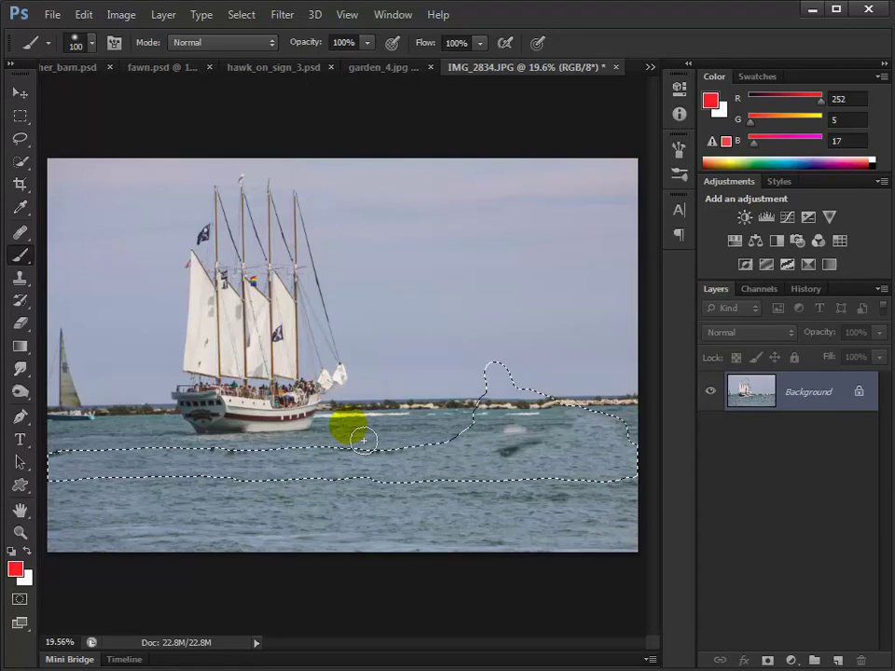
{"action": "key", "text": "ctrl+d"}
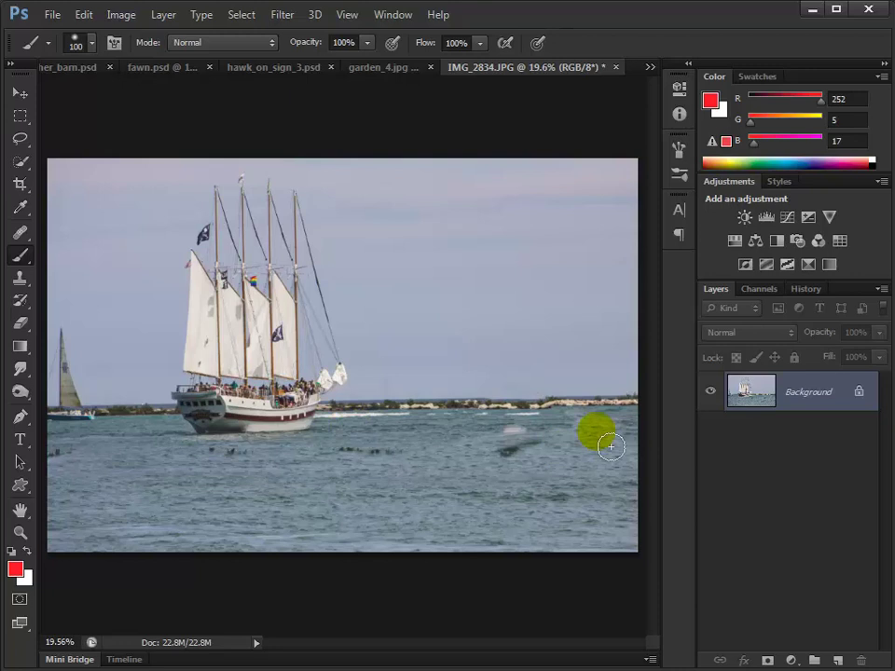
{"action": "mouse_move", "coordinate": [580, 427]}
{"action": "left_mouse_down"}
{"action": "mouse_move", "coordinate": [511, 456]}
{"action": "mouse_move", "coordinate": [554, 445]}
{"action": "mouse_move", "coordinate": [522, 451]}
{"action": "left_mouse_up"}
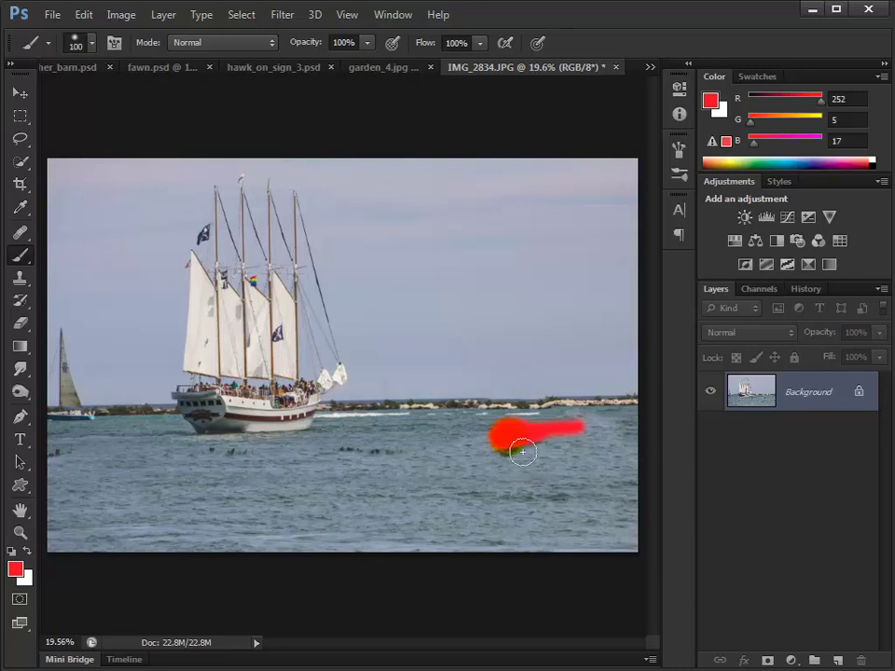
{"action": "key", "text": "ctrl+z"}
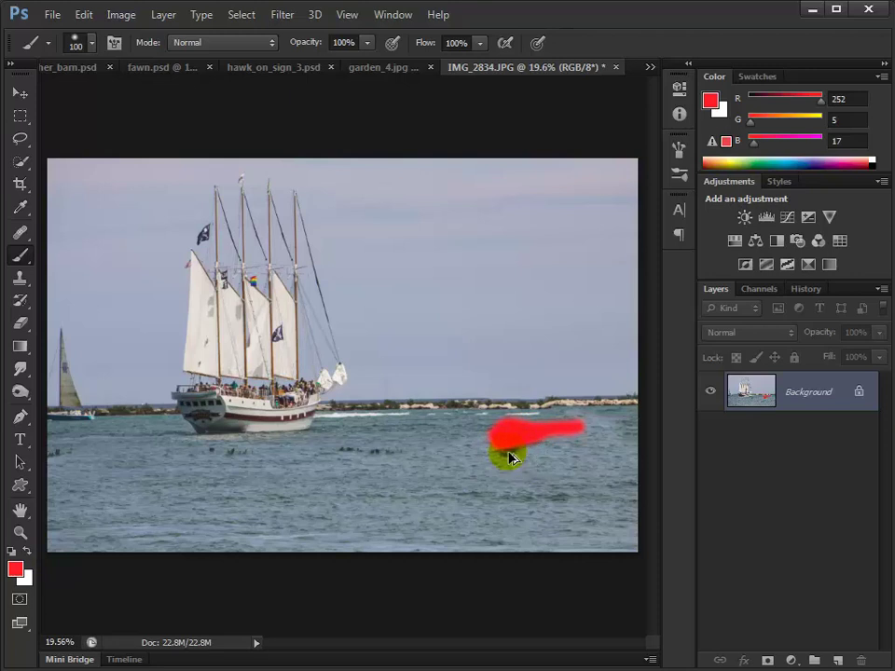
{"action": "key", "text": "ctrl+alt+z"}
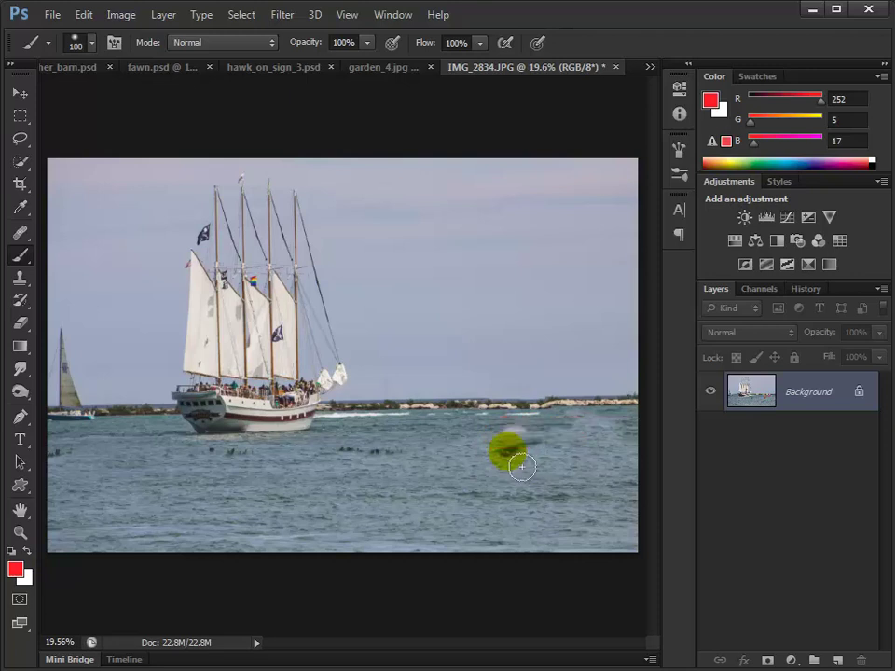
Paint a Quick Mask over the boat remnant and leftover piling patches in the water, and convert it to a selection
{"action": "key", "text": "q"}
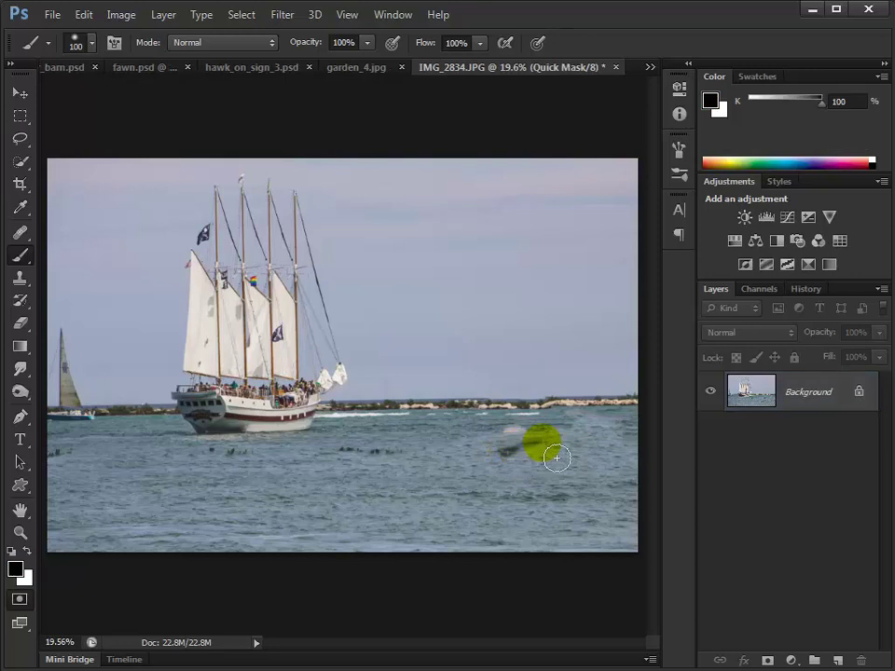
{"action": "mouse_move", "coordinate": [555, 458]}
{"action": "left_mouse_down"}
{"action": "mouse_move", "coordinate": [504, 459]}
{"action": "mouse_move", "coordinate": [546, 449]}
{"action": "mouse_move", "coordinate": [533, 449]}
{"action": "mouse_move", "coordinate": [549, 449]}
{"action": "mouse_move", "coordinate": [550, 463]}
{"action": "mouse_move", "coordinate": [535, 456]}
{"action": "mouse_move", "coordinate": [488, 468]}
{"action": "left_mouse_up"}
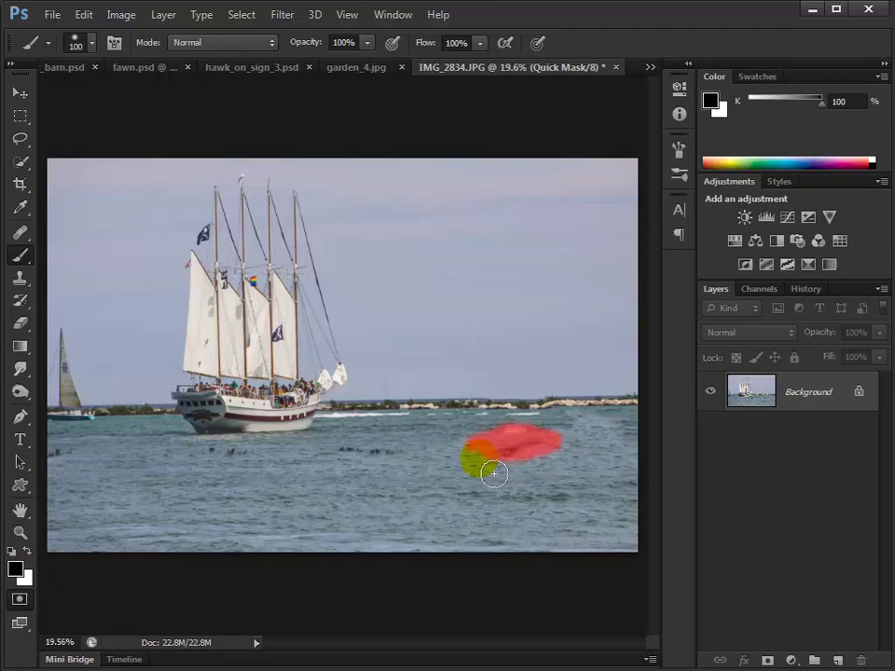
{"action": "mouse_move", "coordinate": [424, 463]}
{"action": "left_mouse_down"}
{"action": "mouse_move", "coordinate": [343, 465]}
{"action": "mouse_move", "coordinate": [434, 463]}
{"action": "mouse_move", "coordinate": [156, 470]}
{"action": "left_mouse_up"}
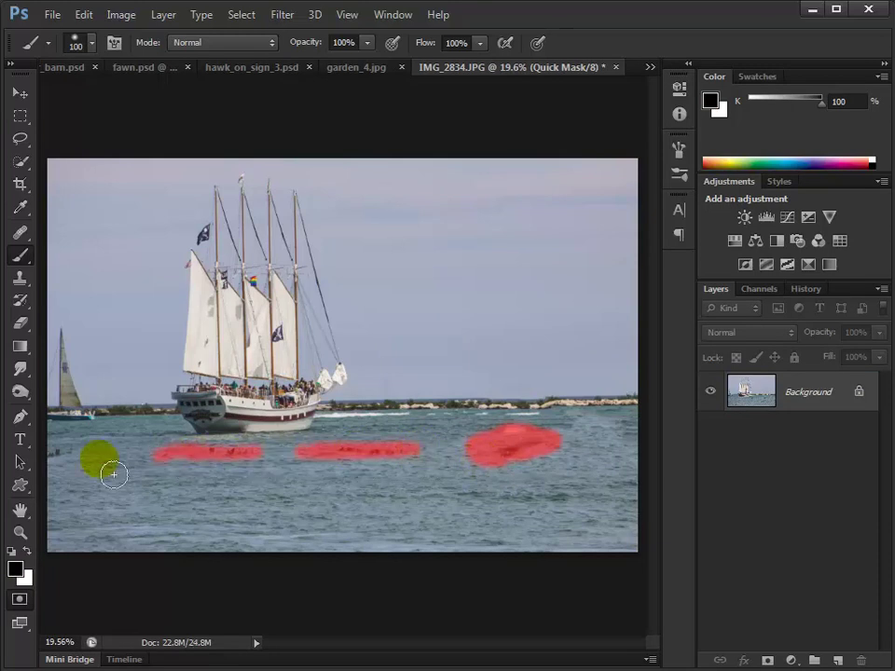
{"action": "left_click_drag", "start_coordinate": [78, 471], "coordinate": [56, 476]}
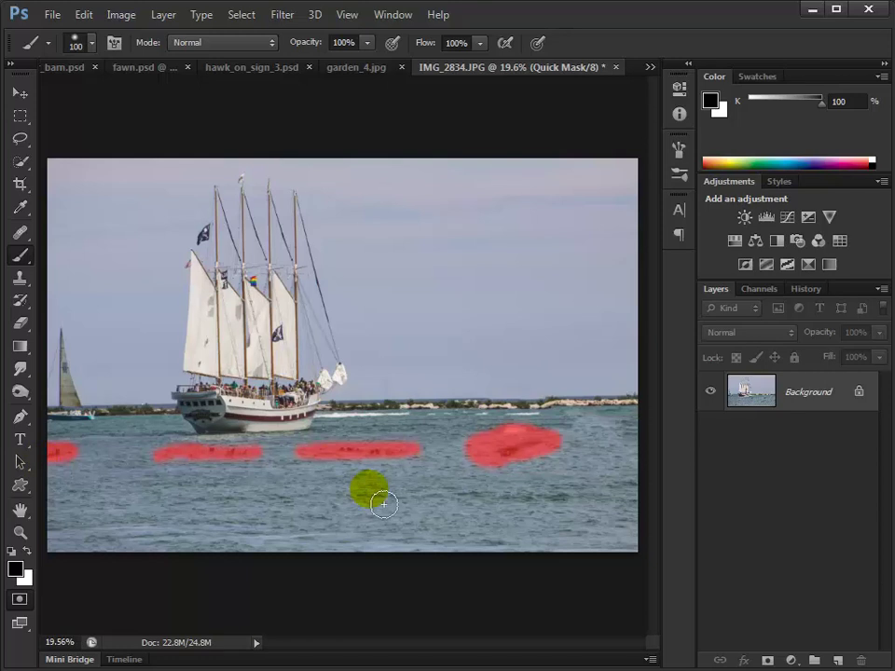
{"action": "key", "text": "q"}
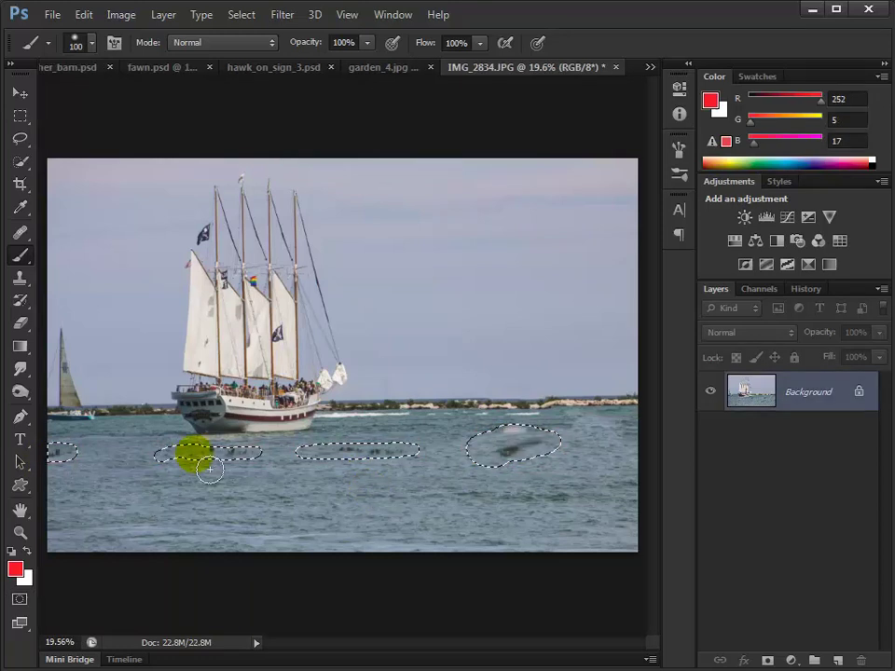
{"action": "key", "text": "q"}
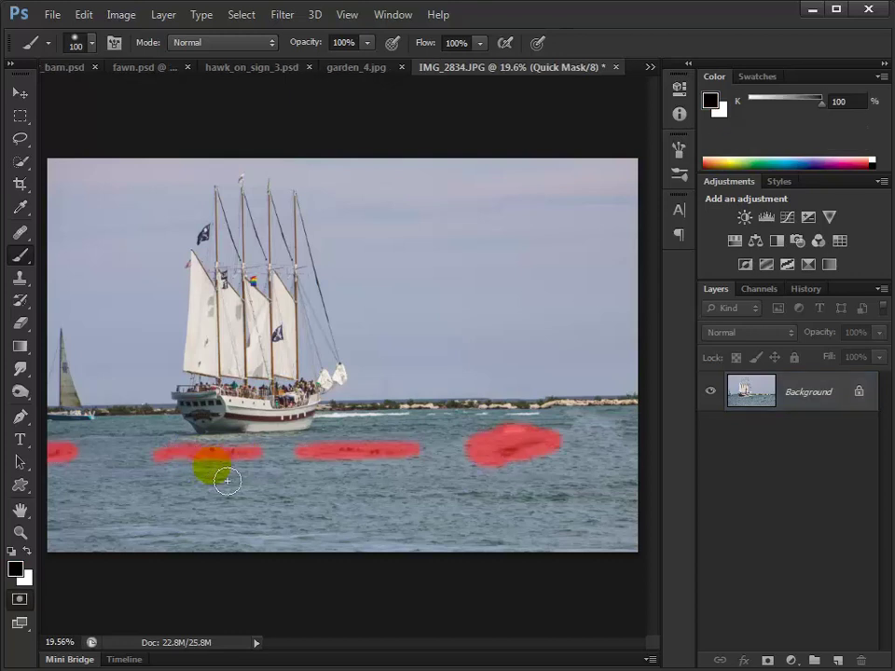
{"action": "key", "text": "q"}
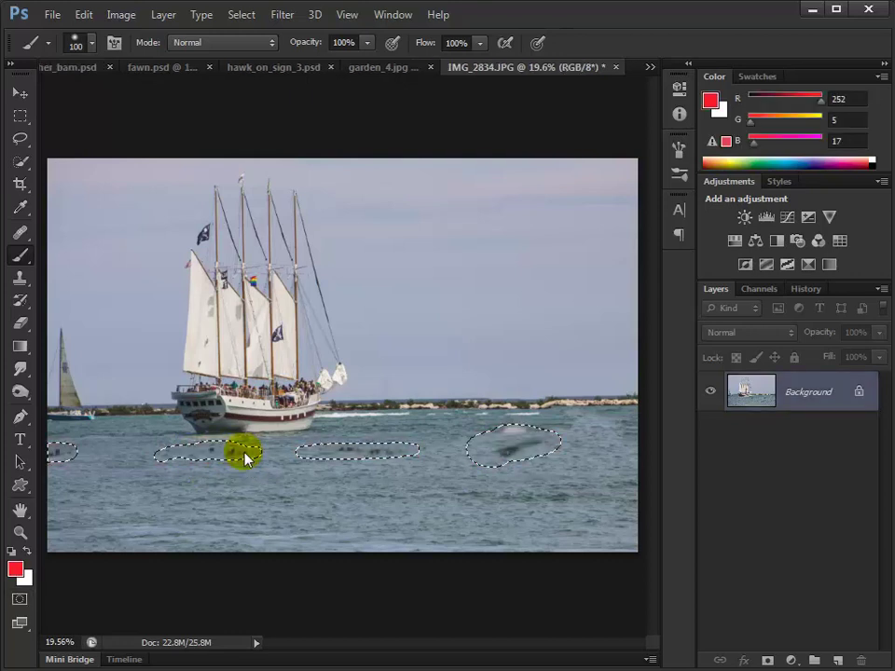
Remove the selected leftover patches in the water with a Content-Aware fill, and deselect
{"action": "left_click", "coordinate": [86, 14]}
{"action": "left_click", "coordinate": [127, 265]}
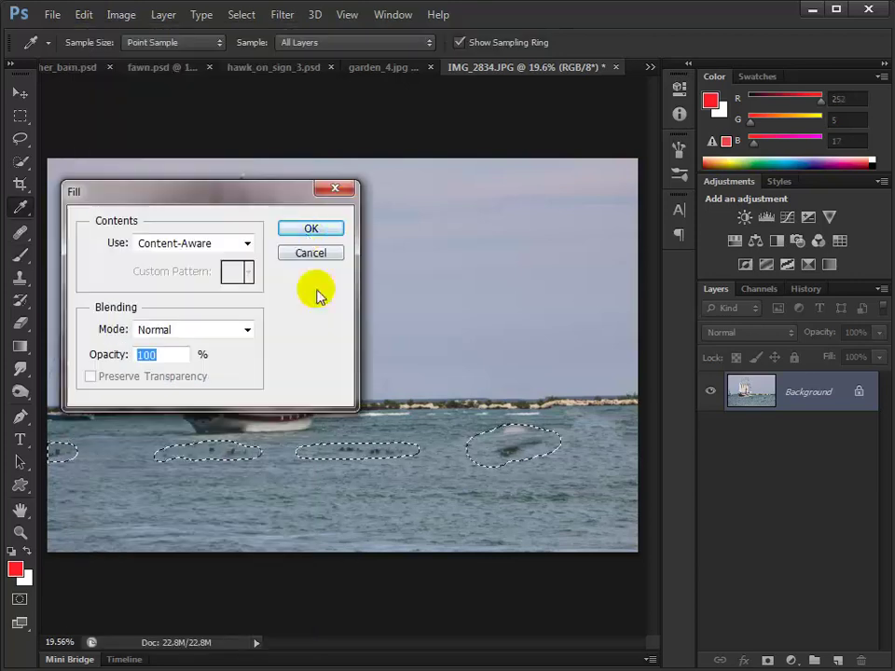
{"action": "left_click", "coordinate": [310, 230]}
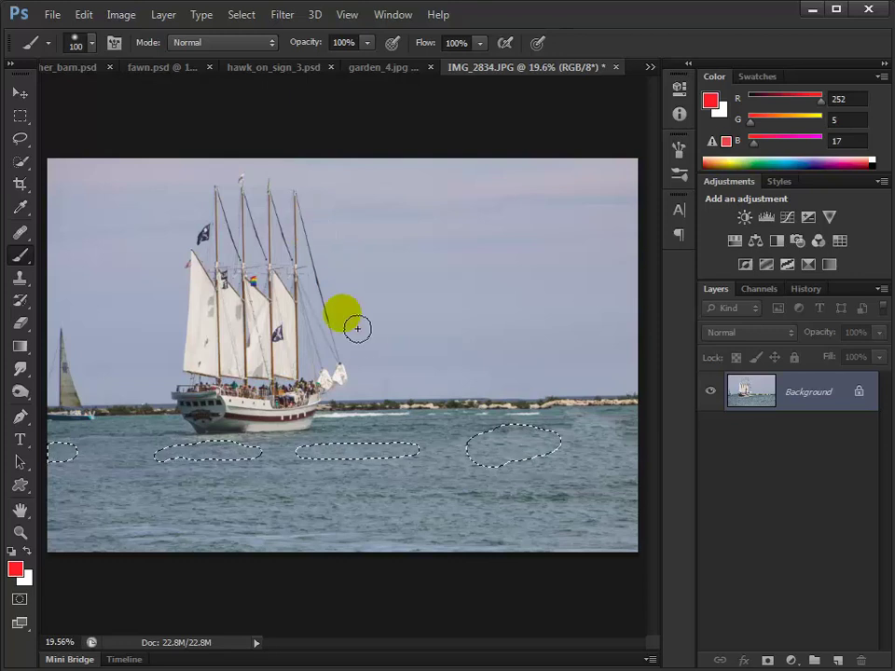
{"action": "key", "text": "ctrl+d"}
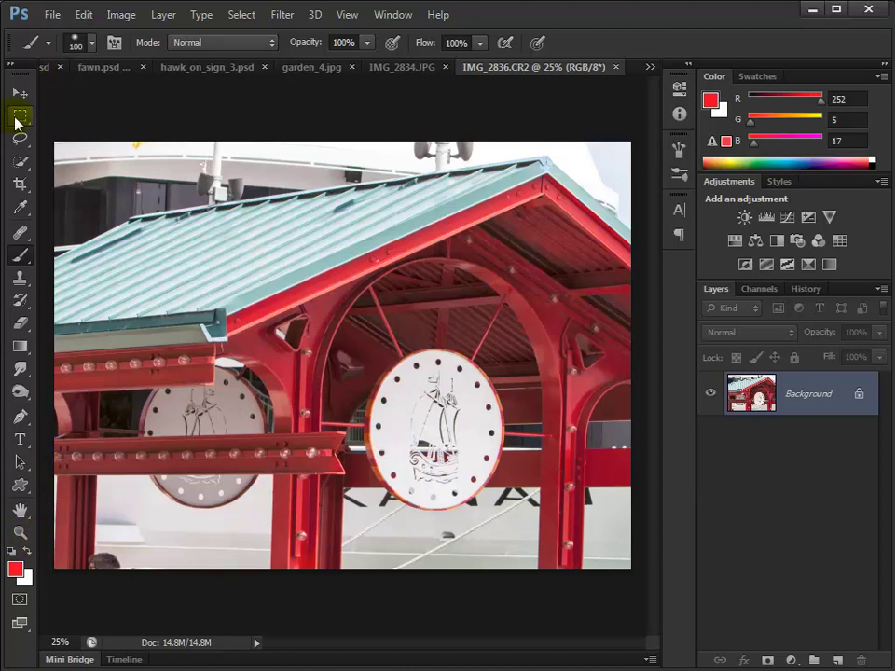
Enter Quick Mask mode in IMG_2836.CR2 and set the Brush to 300 px with 100% hardness
{"action": "left_click_drag", "start_coordinate": [17, 121], "coordinate": [84, 131]}
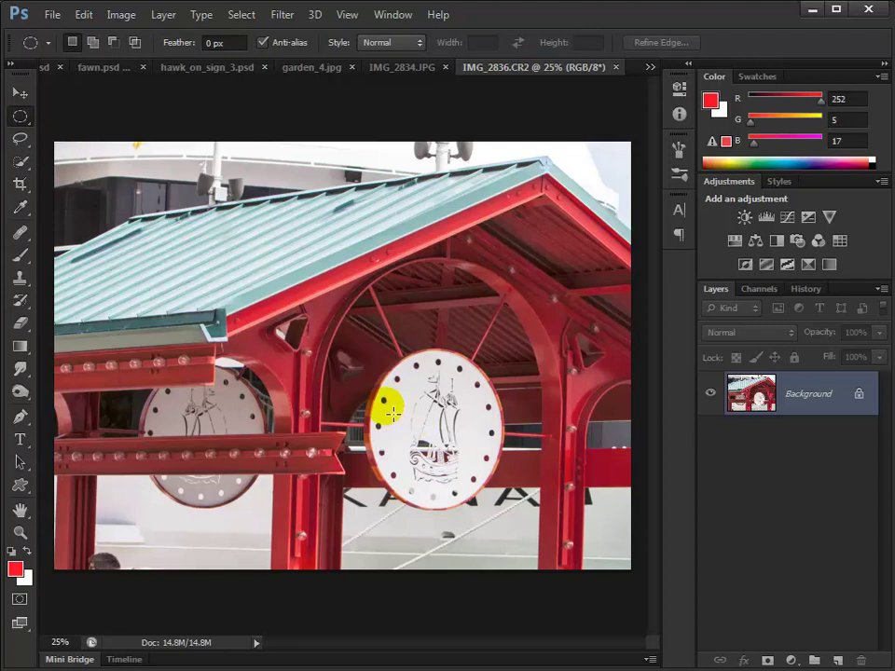
{"action": "key", "text": "q"}
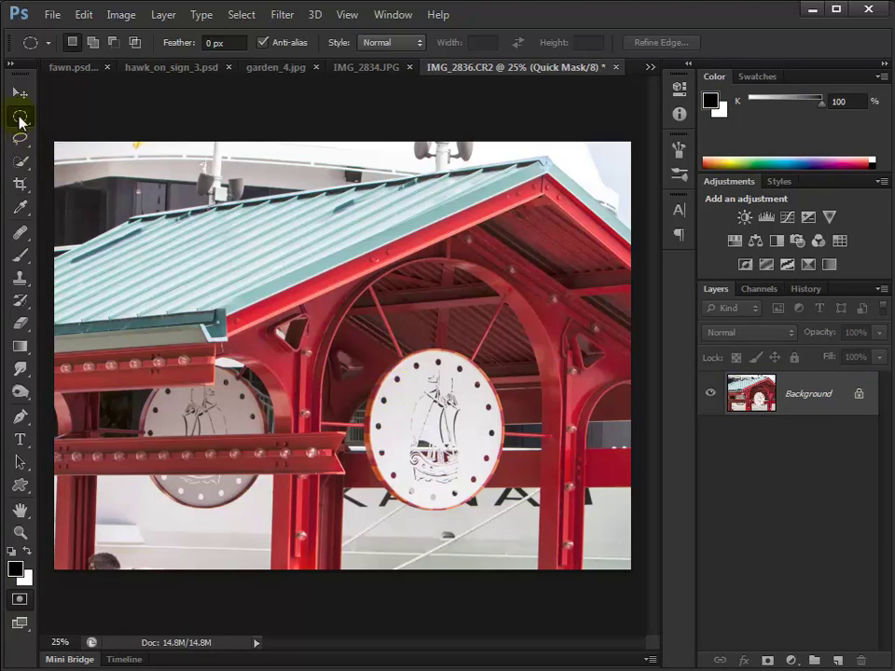
{"action": "left_click", "coordinate": [19, 253]}
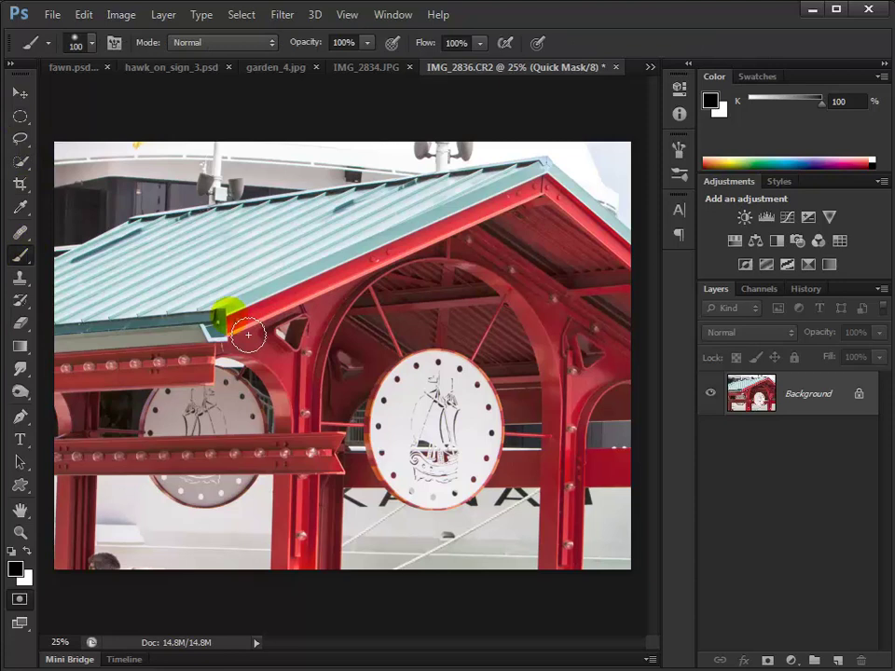
{"action": "key", "text": "bracketright"}
{"action": "key", "text": "bracketright"}
{"action": "key", "text": "bracketright"}
{"action": "key", "text": "bracketright"}
{"action": "key", "text": "bracketright"}
{"action": "key", "text": "bracketright"}
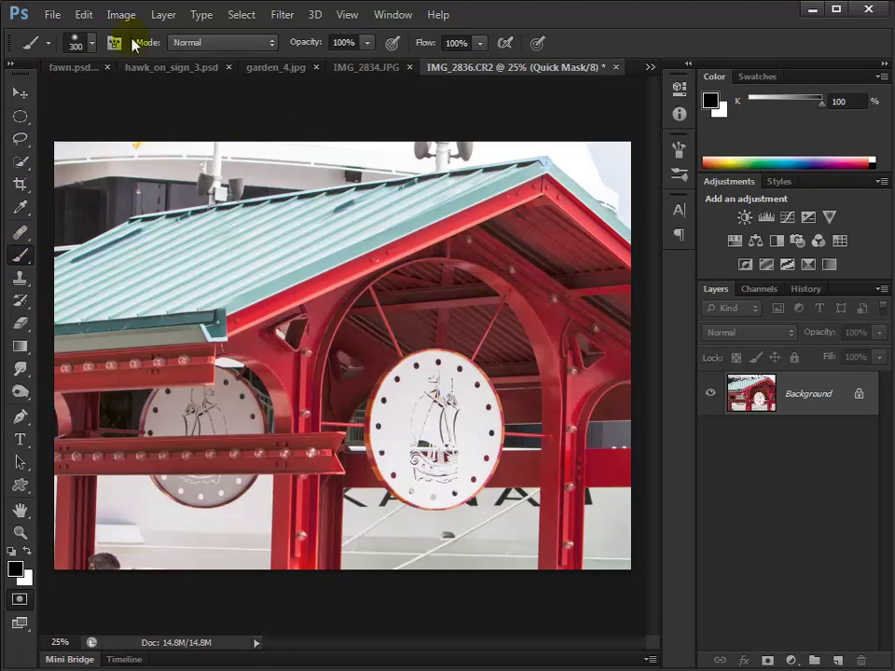
{"action": "left_click", "coordinate": [93, 43]}
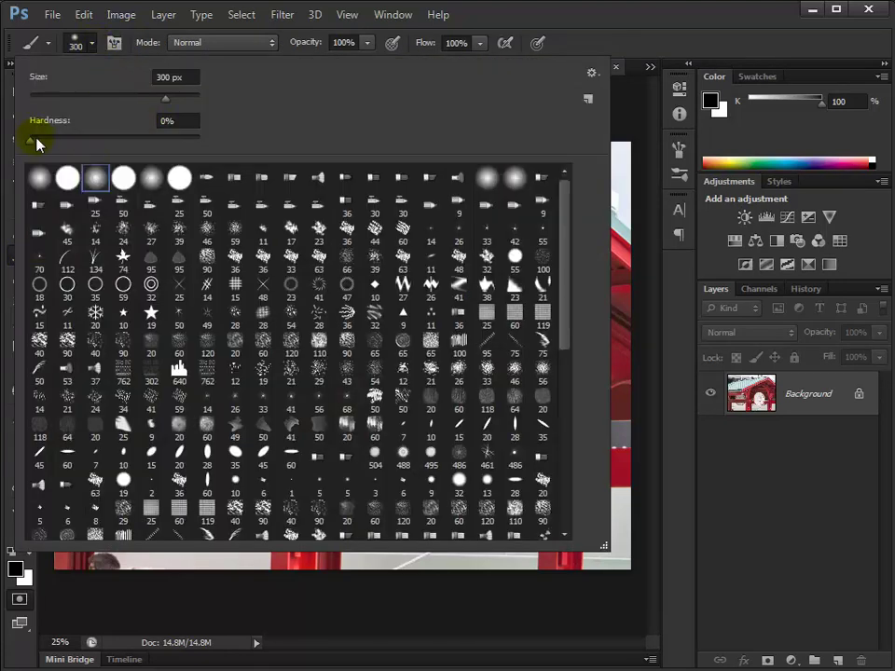
{"action": "left_click_drag", "start_coordinate": [36, 142], "coordinate": [248, 156]}
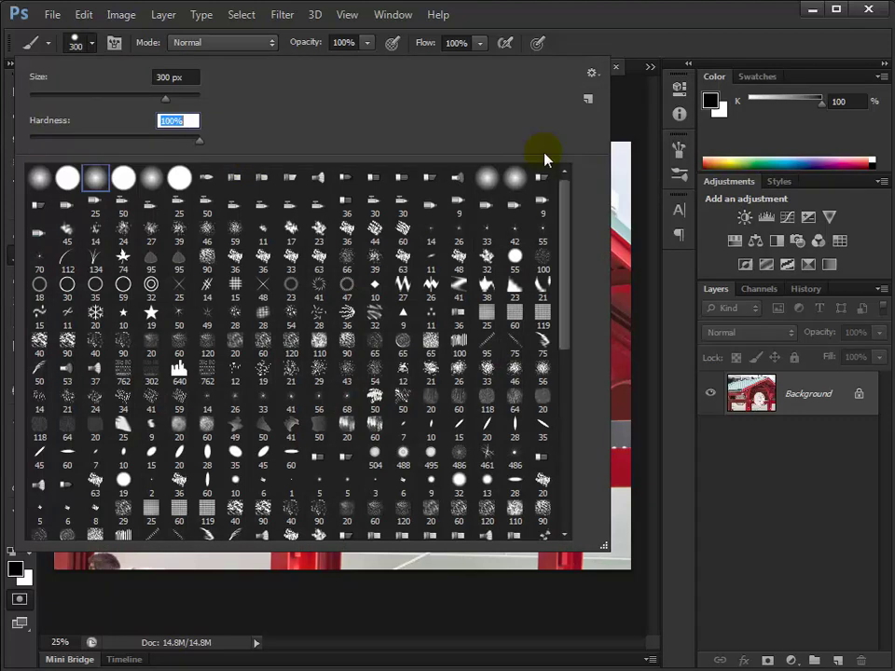
{"action": "left_click", "coordinate": [631, 65]}
Mask the front round ship sign using a 500 px brush, and convert the Quick Mask to a selection
{"action": "key", "text": "bracketright"}
{"action": "key", "text": "bracketright"}
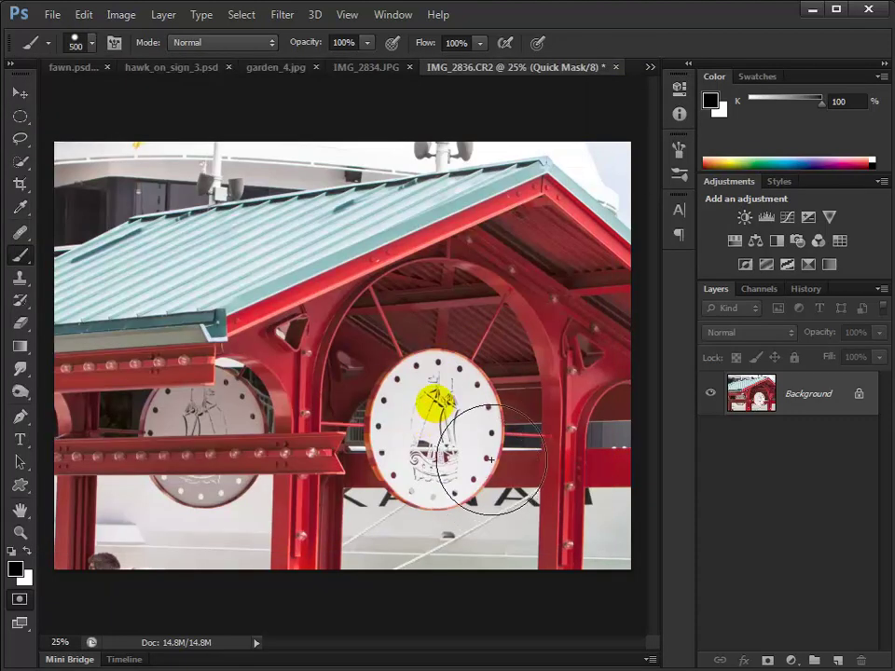
{"action": "key", "text": "bracketright"}
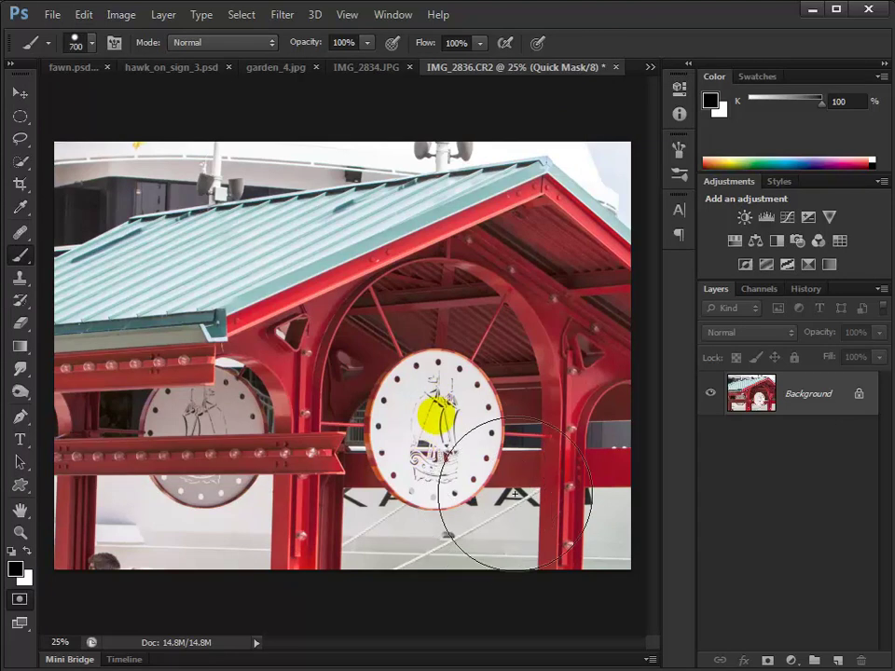
{"action": "key", "text": "bracketright"}
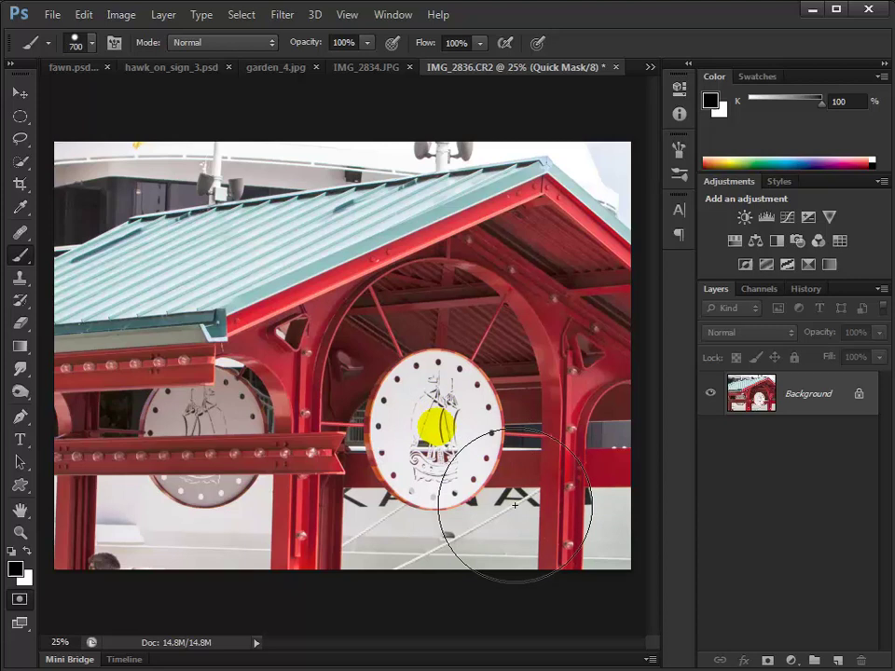
{"action": "key", "text": "bracketleft"}
{"action": "key", "text": "bracketleft"}
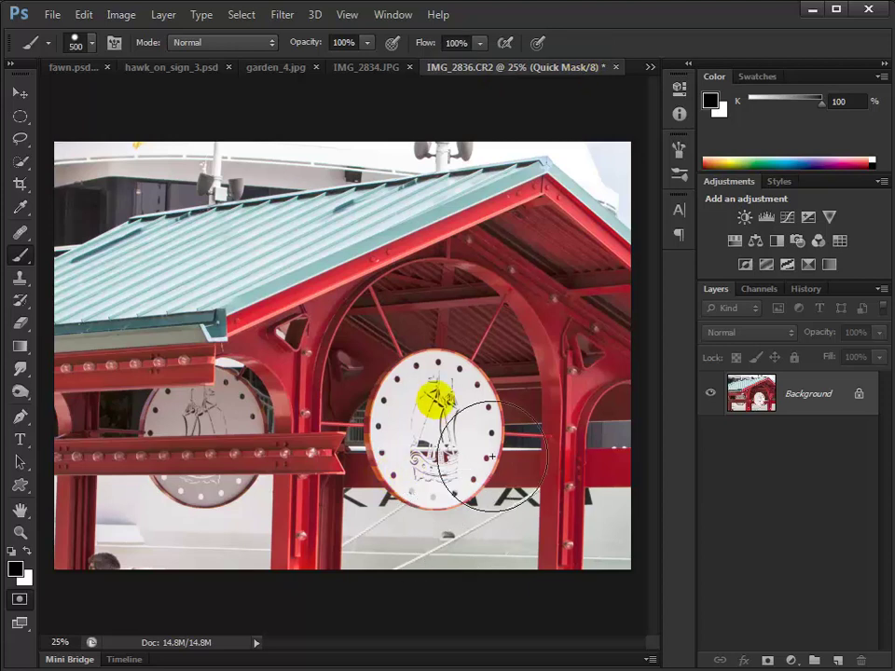
{"action": "left_click", "coordinate": [434, 401]}
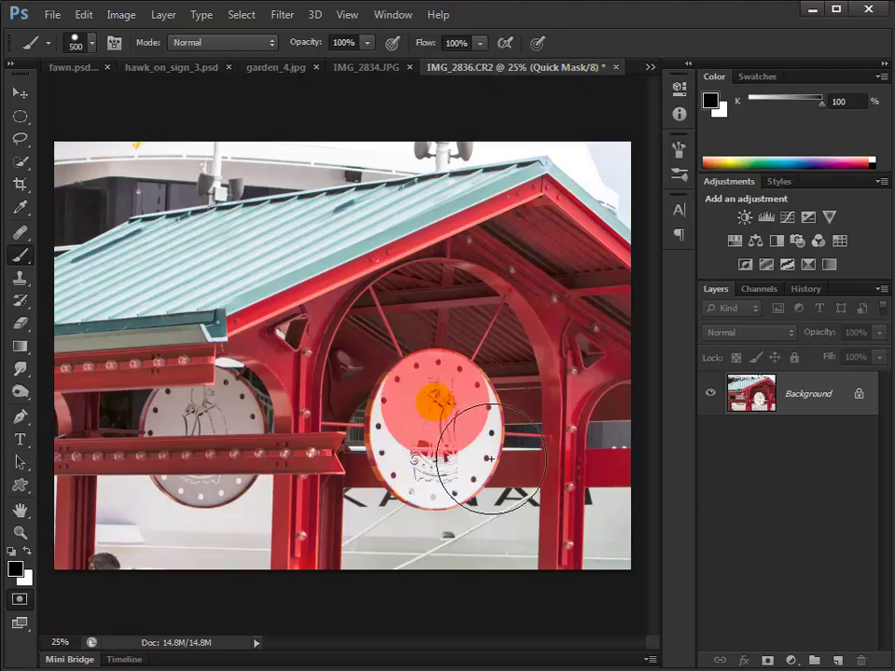
{"action": "left_click_drag", "start_coordinate": [419, 409], "coordinate": [409, 455]}
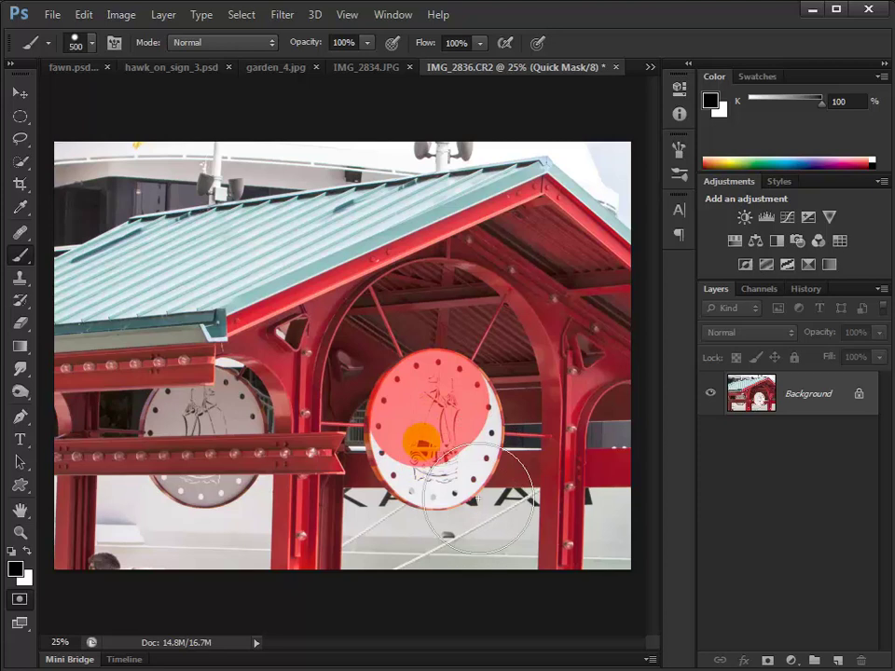
{"action": "mouse_move", "coordinate": [478, 502]}
{"action": "left_mouse_down"}
{"action": "mouse_move", "coordinate": [479, 470]}
{"action": "mouse_move", "coordinate": [484, 509]}
{"action": "mouse_move", "coordinate": [477, 503]}
{"action": "mouse_move", "coordinate": [495, 510]}
{"action": "mouse_move", "coordinate": [483, 509]}
{"action": "mouse_move", "coordinate": [493, 497]}
{"action": "mouse_move", "coordinate": [495, 510]}
{"action": "mouse_move", "coordinate": [487, 510]}
{"action": "mouse_move", "coordinate": [495, 489]}
{"action": "mouse_move", "coordinate": [504, 494]}
{"action": "mouse_move", "coordinate": [511, 468]}
{"action": "mouse_move", "coordinate": [499, 466]}
{"action": "mouse_move", "coordinate": [491, 499]}
{"action": "mouse_move", "coordinate": [501, 471]}
{"action": "mouse_move", "coordinate": [466, 438]}
{"action": "mouse_move", "coordinate": [401, 438]}
{"action": "mouse_move", "coordinate": [429, 508]}
{"action": "left_mouse_up"}
{"action": "key", "text": "q"}
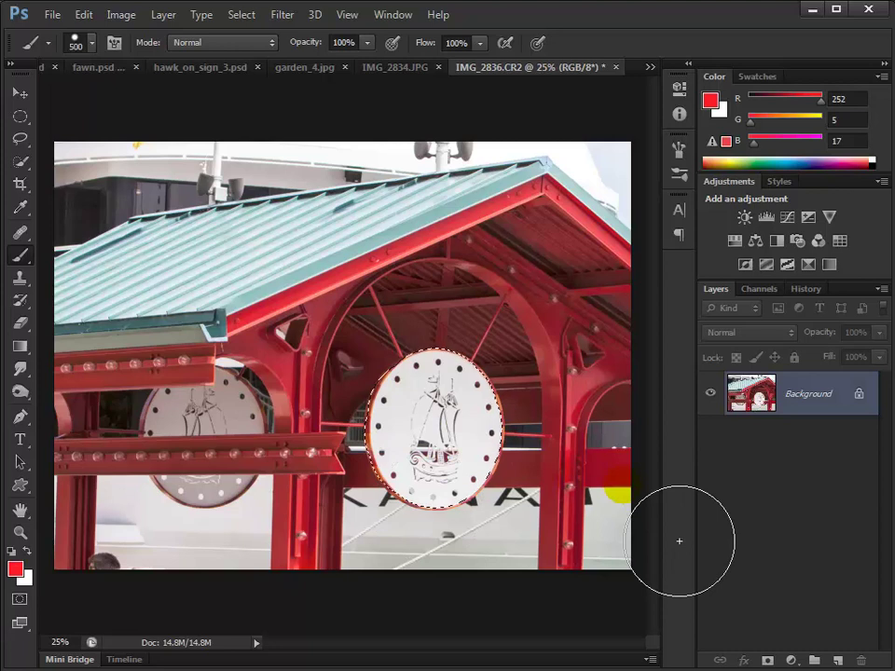
Copy the selected round sign to a new layer and hide the Background layer to isolate it
{"action": "key", "text": "ctrl+j"}
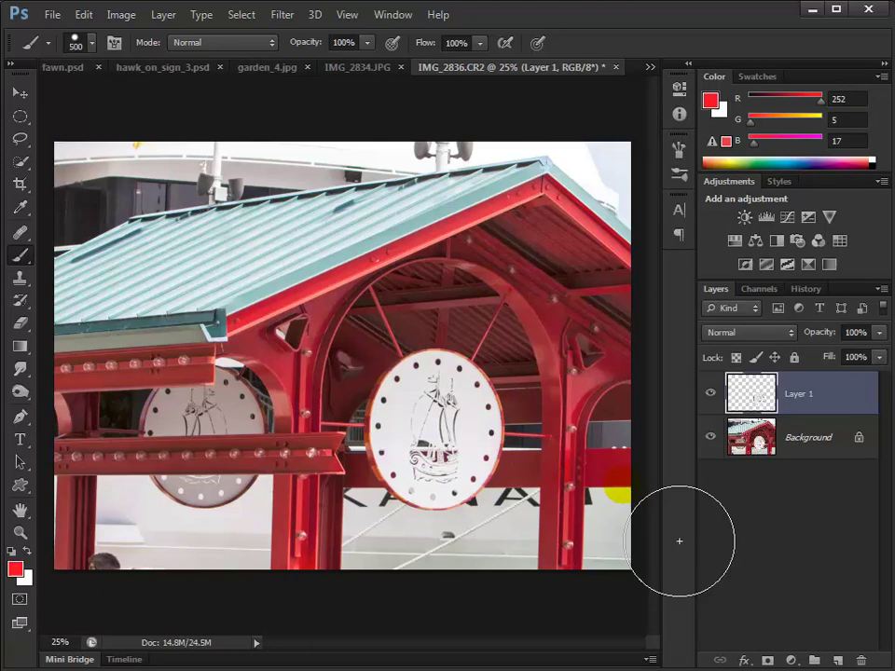
{"action": "left_click", "coordinate": [711, 440]}
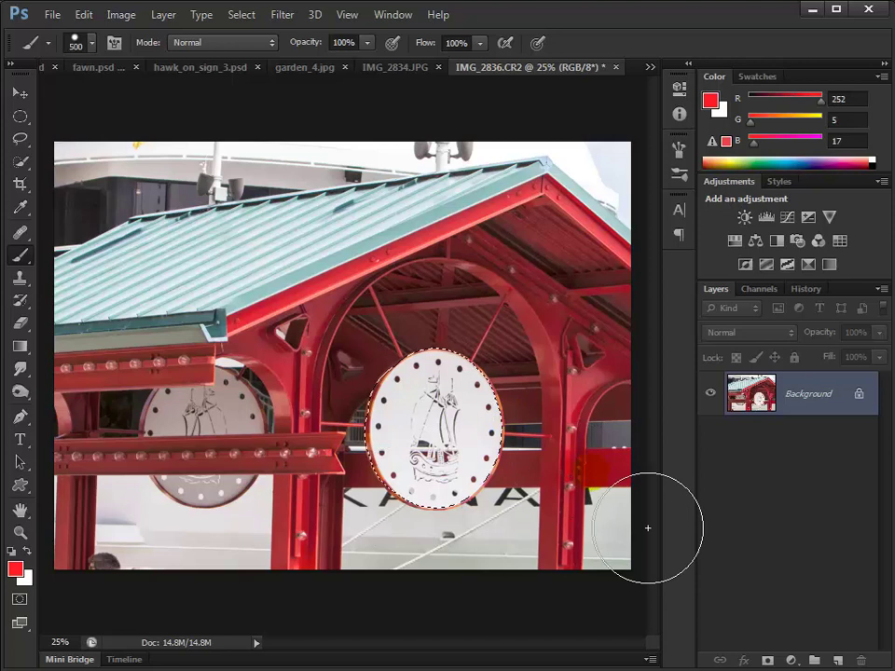
Switch to other_barn.psd, duplicate its Background layer and convert the copy for Smart Filters
{"action": "key", "text": "ctrl+Tab"}
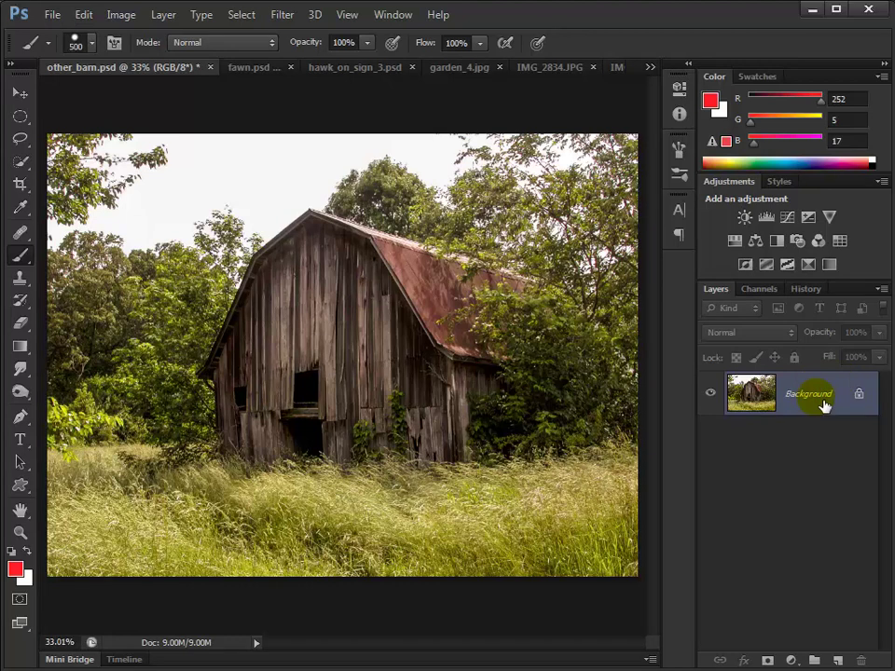
{"action": "key", "text": "ctrl+j"}
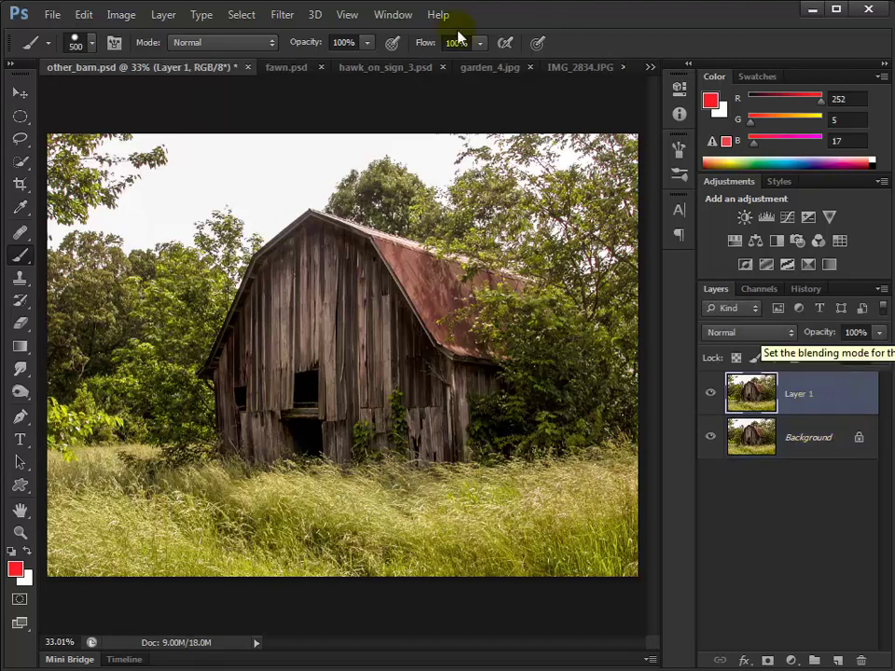
{"action": "left_click", "coordinate": [281, 14]}
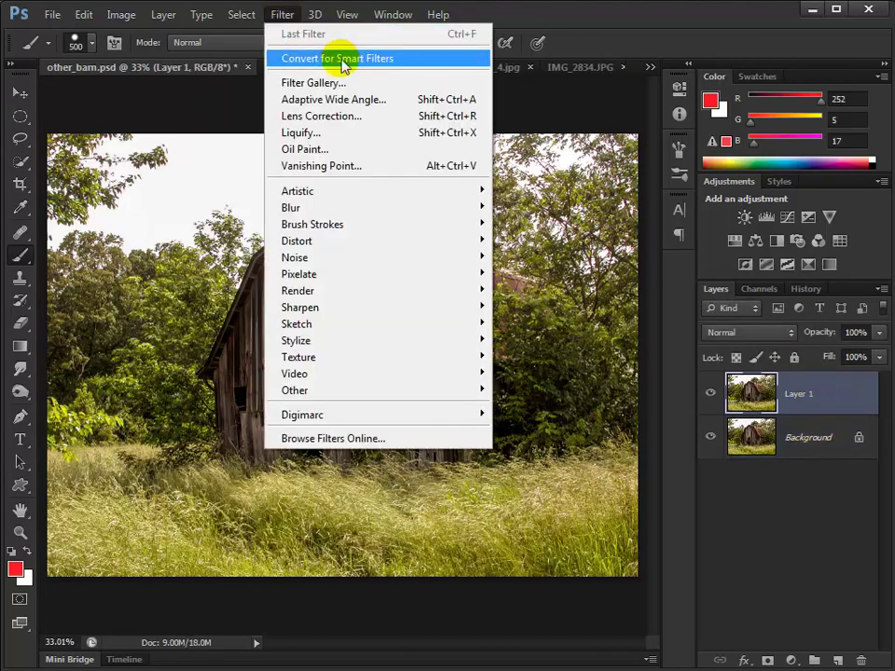
{"action": "left_click", "coordinate": [392, 59]}
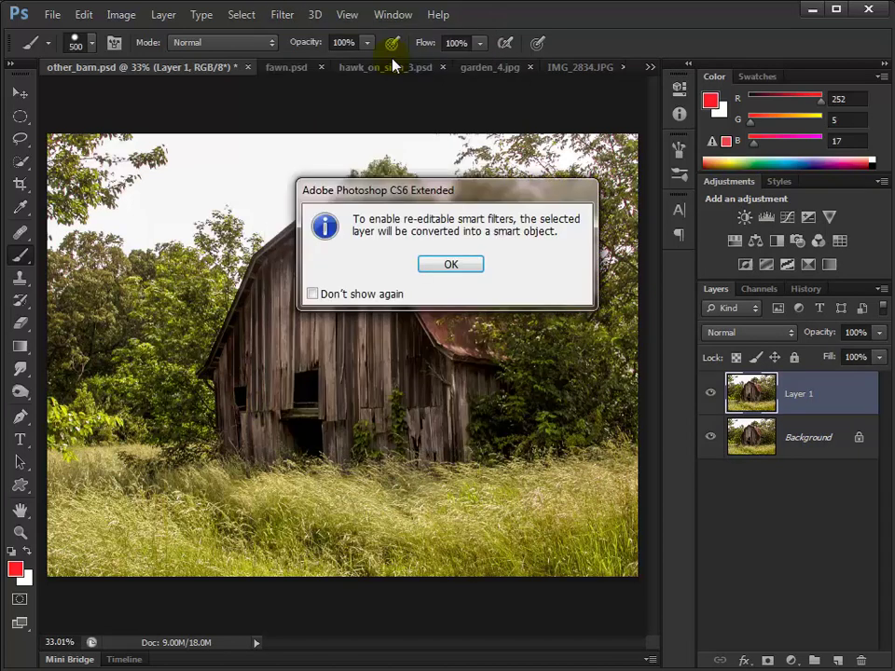
{"action": "left_click", "coordinate": [451, 264]}
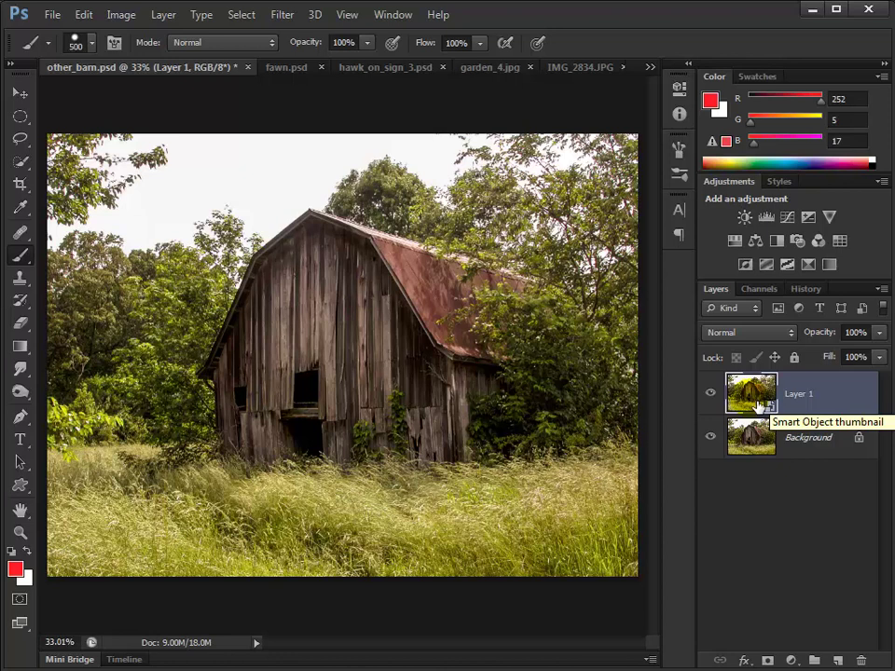
Open the Filter Gallery for the smart object layer and delete the Sprayed Strokes and Rough Pastels effect layers
{"action": "left_click", "coordinate": [284, 16]}
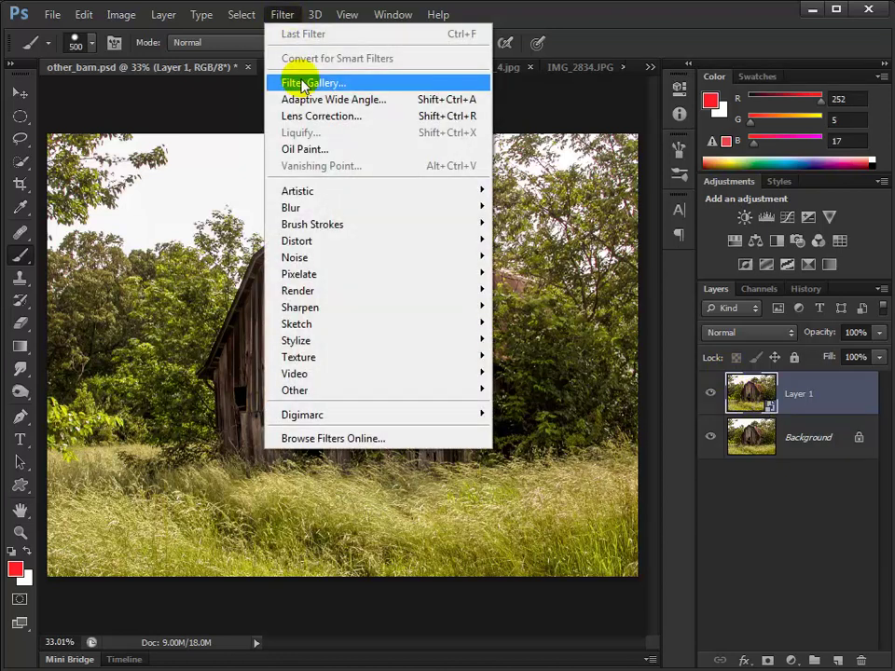
{"action": "left_click", "coordinate": [303, 84]}
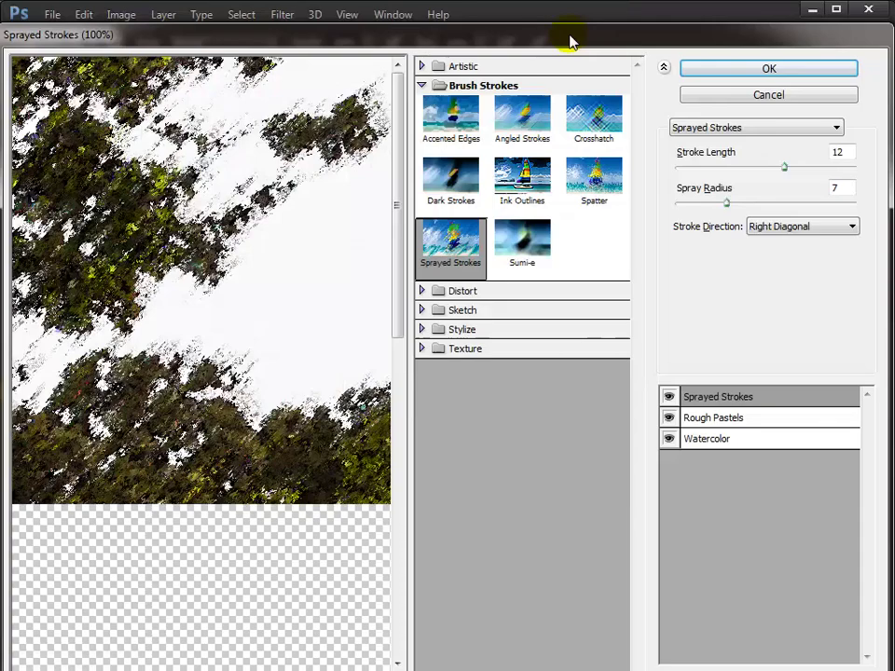
{"action": "left_click_drag", "start_coordinate": [570, 42], "coordinate": [535, 19]}
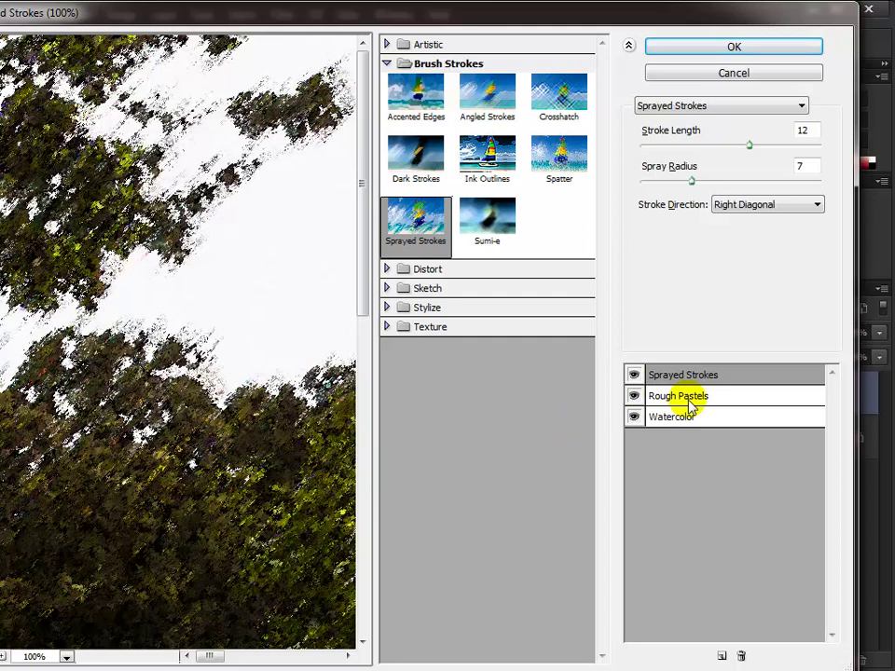
{"action": "left_click", "coordinate": [742, 656]}
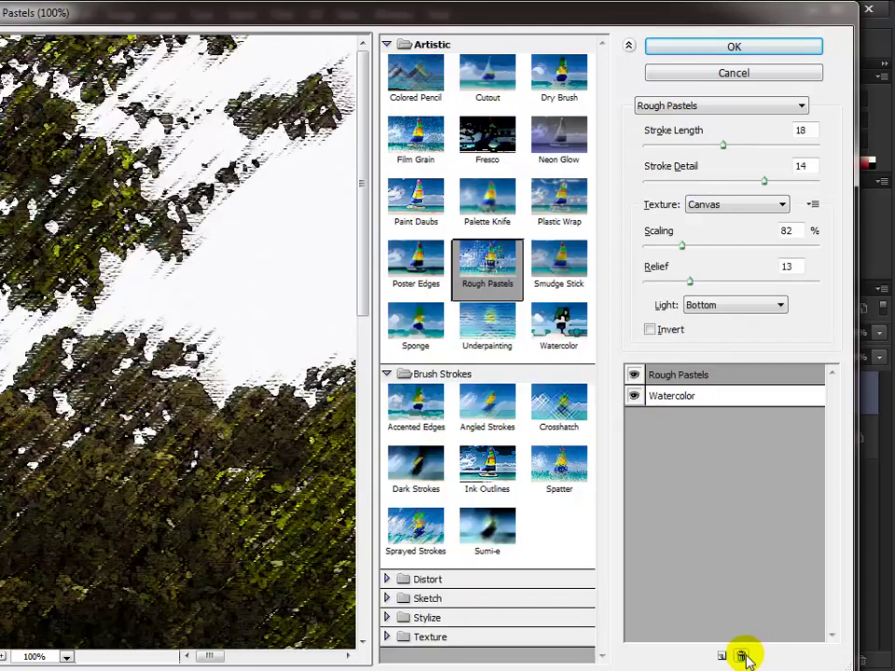
{"action": "left_click", "coordinate": [742, 657]}
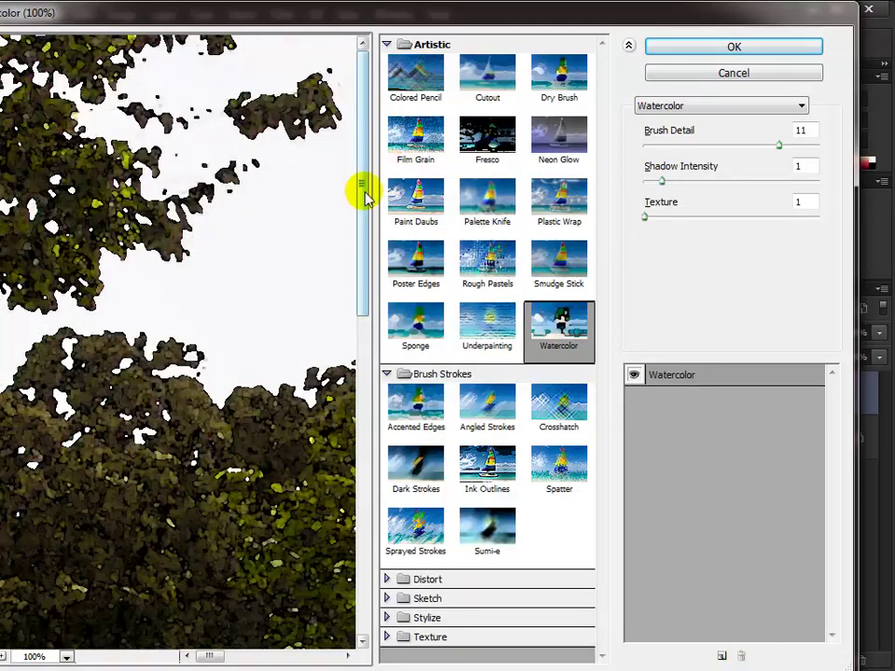
Try the Underpainting and Palette Knife filters on the barn photo, checking the preview at 50%
{"action": "left_click", "coordinate": [496, 326]}
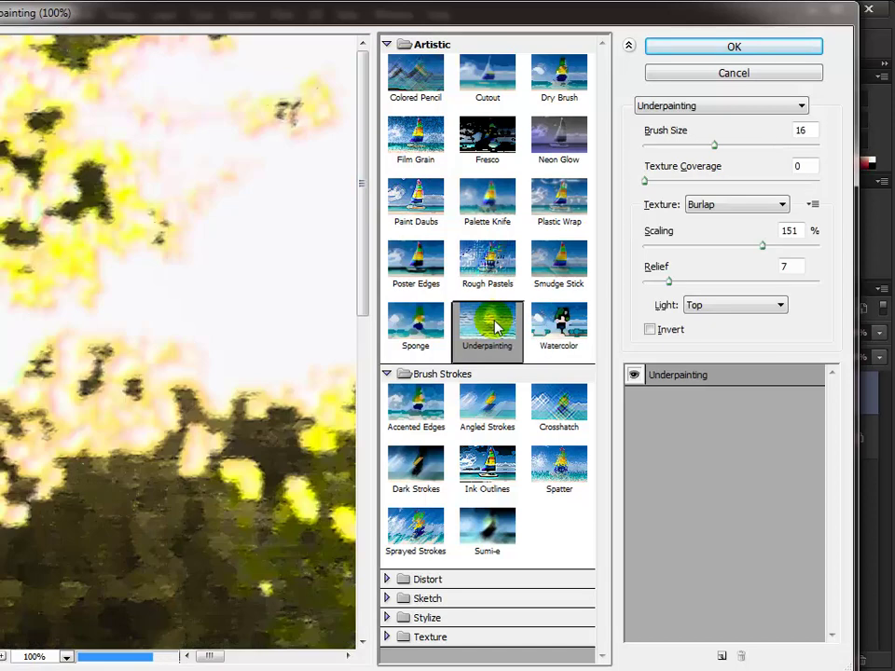
{"action": "left_click", "coordinate": [485, 205]}
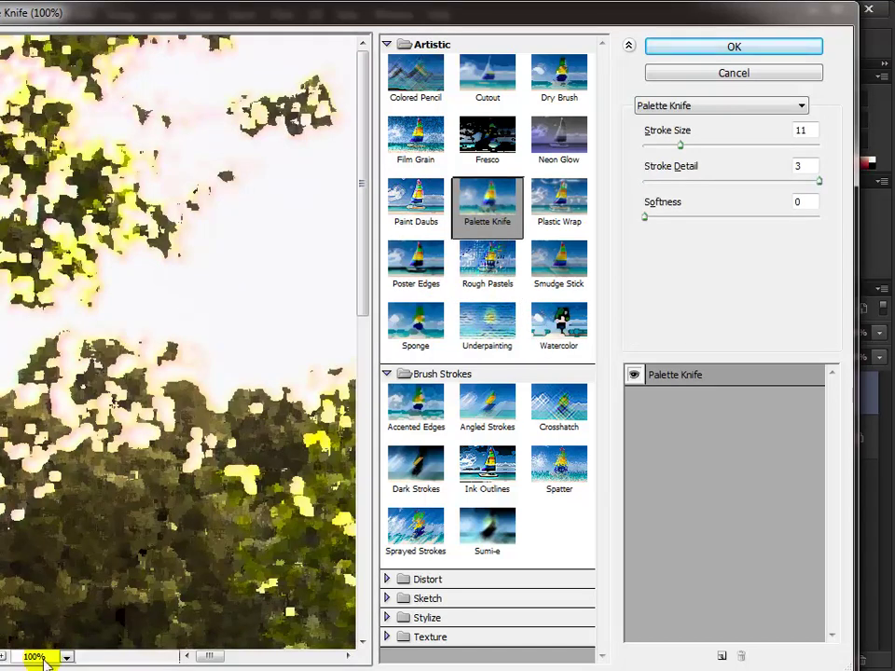
{"action": "key", "text": "ctrl+minus"}
{"action": "key", "text": "ctrl+minus"}
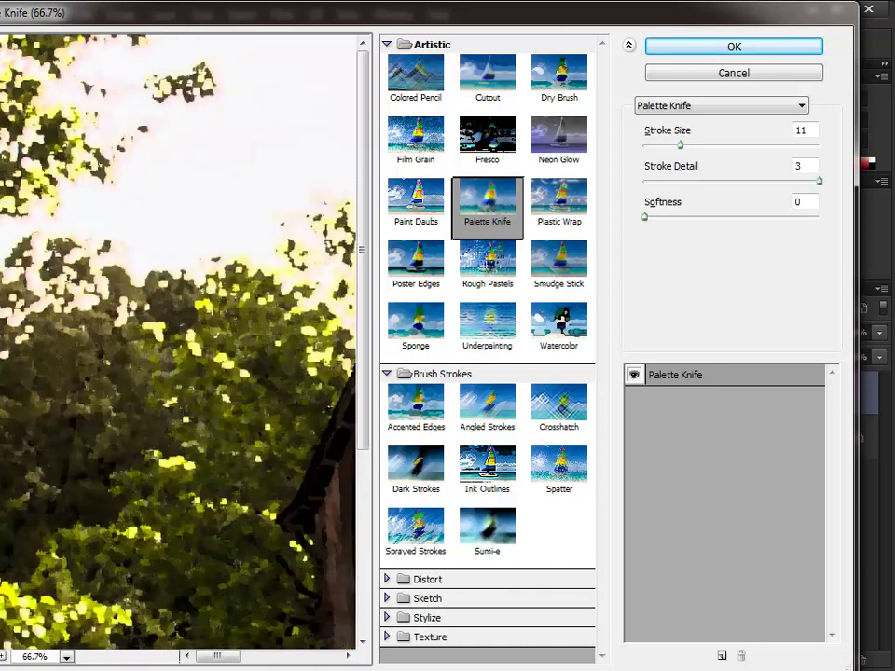
{"action": "left_click_drag", "start_coordinate": [173, 520], "coordinate": [74, 508]}
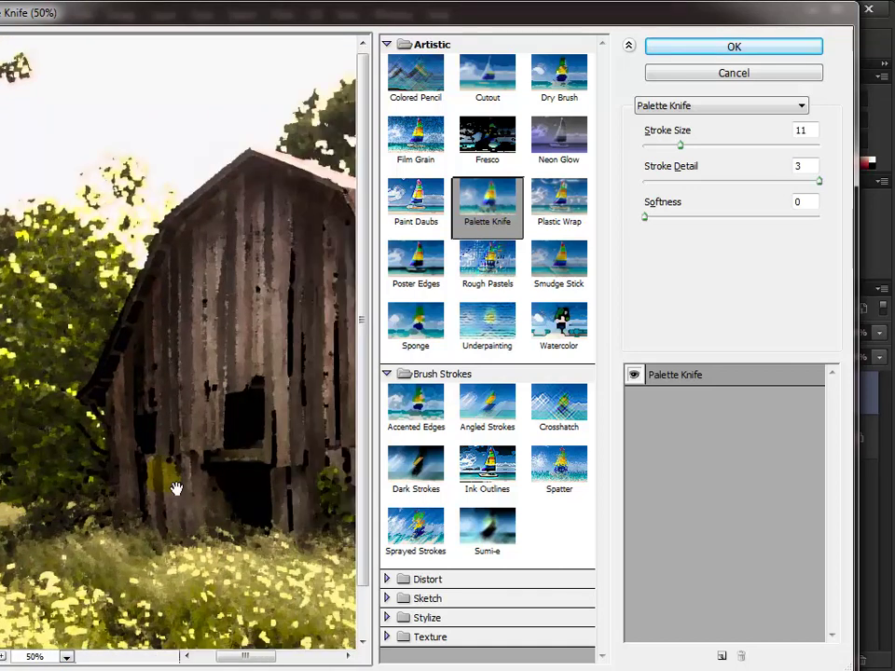
{"action": "left_click_drag", "start_coordinate": [177, 486], "coordinate": [112, 464]}
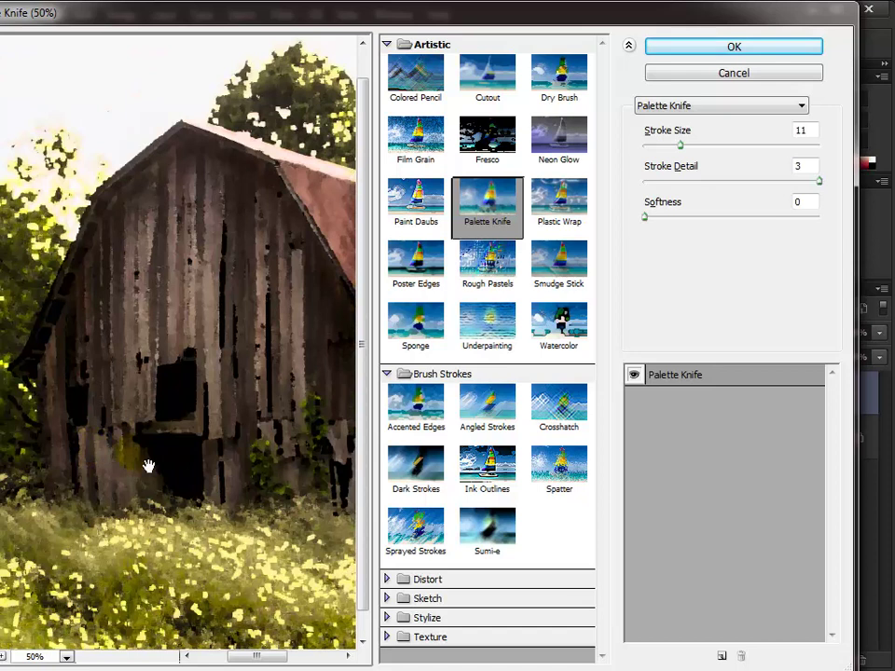
Apply the Watercolor filter to the barn photo with a Brush Detail of 6
{"action": "left_click", "coordinate": [545, 341]}
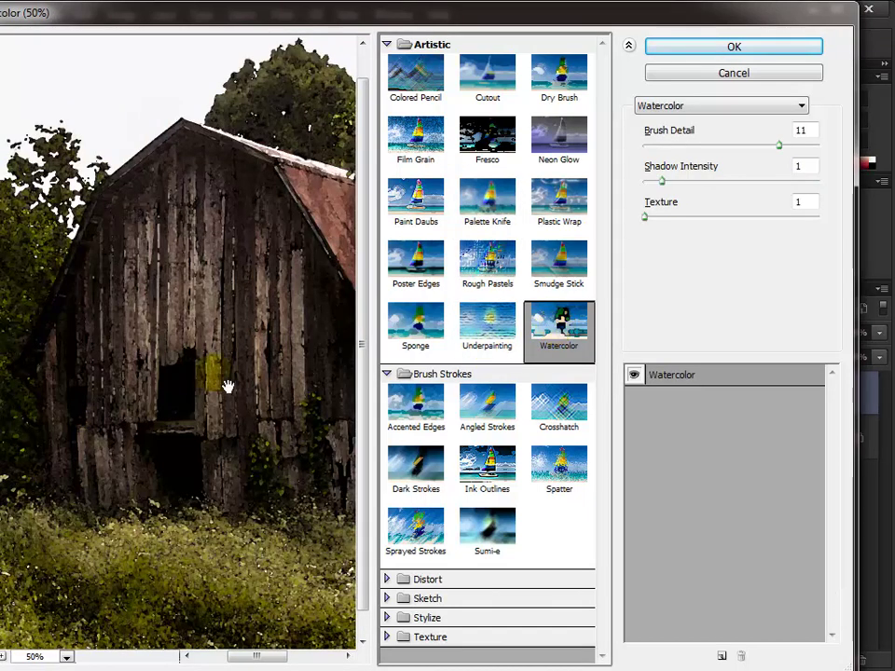
{"action": "left_click_drag", "start_coordinate": [227, 386], "coordinate": [168, 360]}
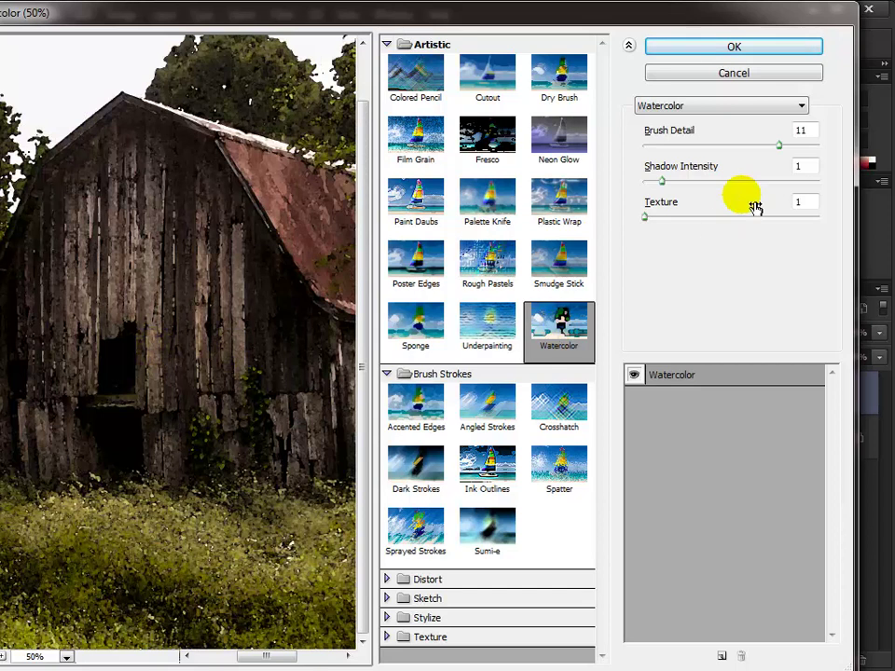
{"action": "mouse_move", "coordinate": [661, 181]}
{"action": "left_mouse_down"}
{"action": "mouse_move", "coordinate": [704, 181]}
{"action": "mouse_move", "coordinate": [659, 180]}
{"action": "mouse_move", "coordinate": [669, 183]}
{"action": "left_mouse_up"}
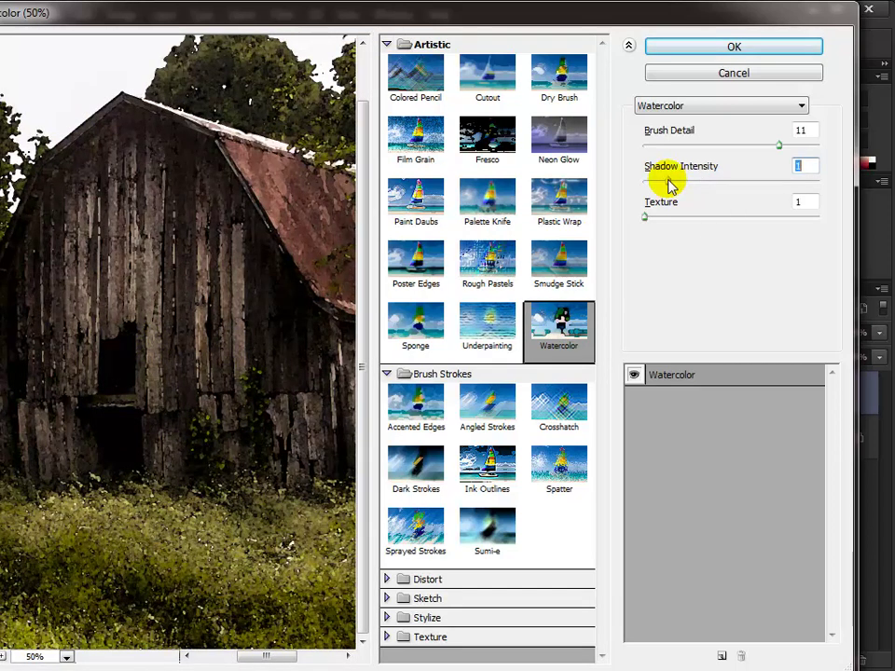
{"action": "left_click_drag", "start_coordinate": [744, 152], "coordinate": [711, 150]}
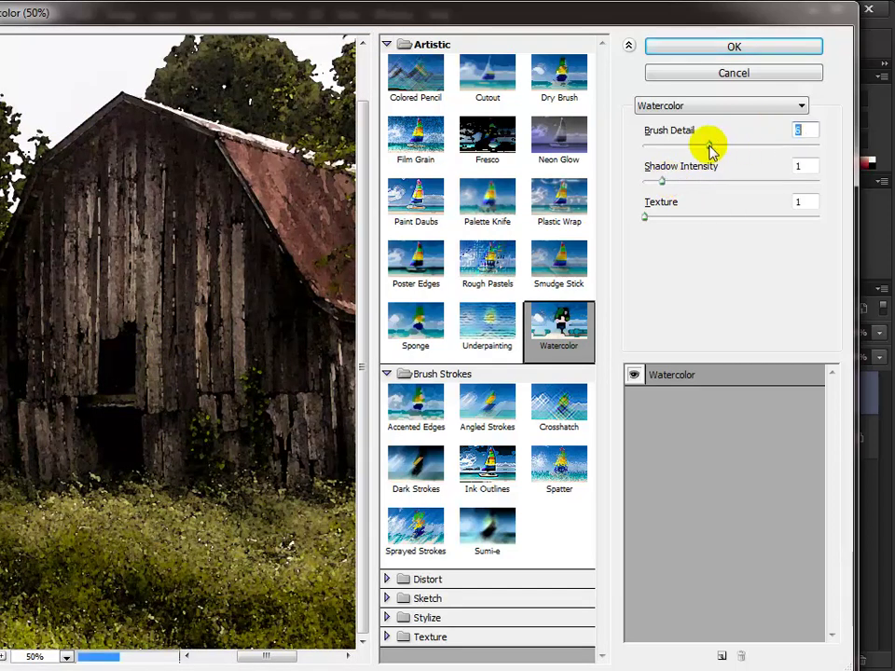
{"action": "left_click", "coordinate": [806, 148]}
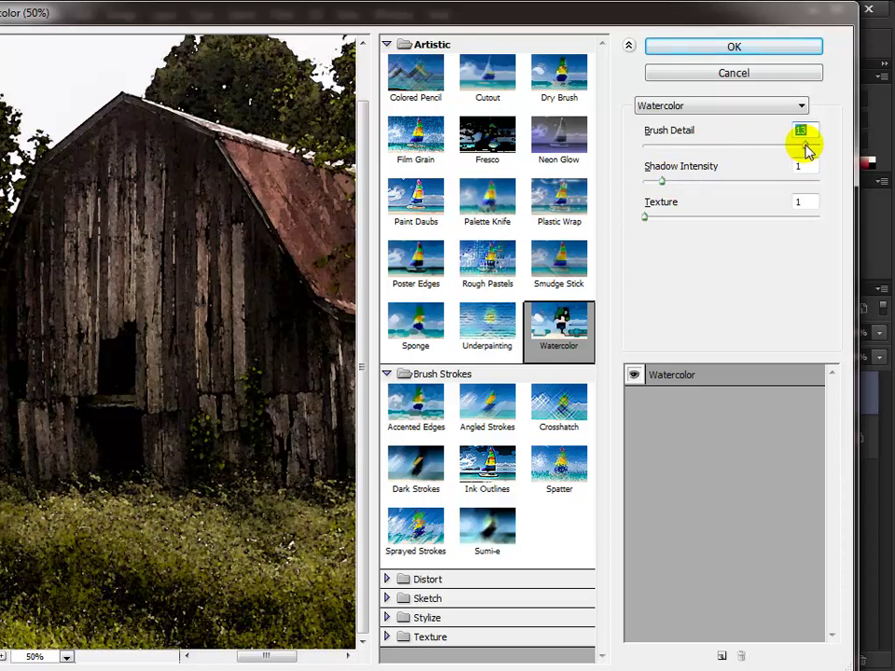
{"action": "left_click_drag", "start_coordinate": [806, 149], "coordinate": [709, 146]}
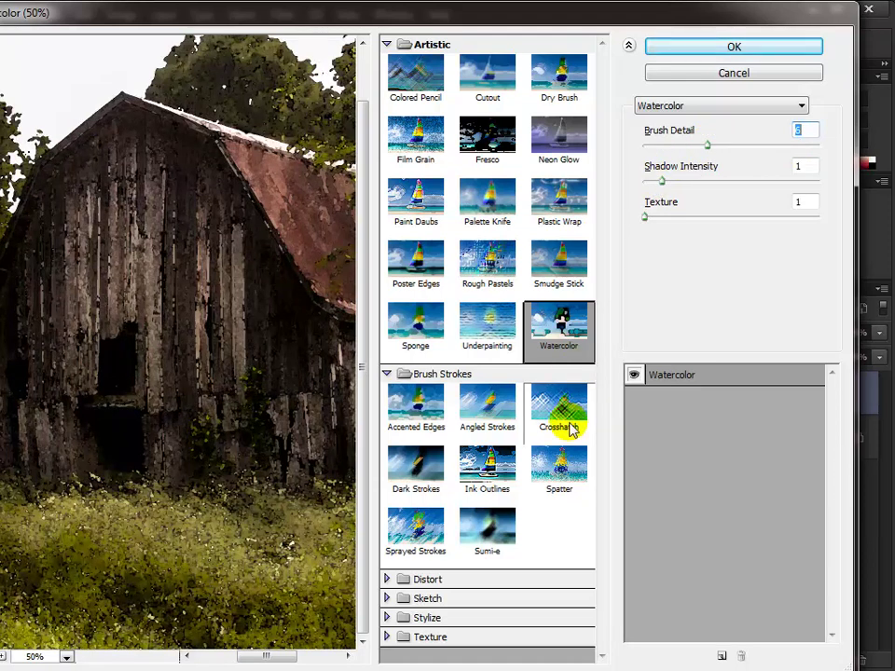
Add two more Watercolor effect layers, select the middle one and hide the other two
{"action": "left_click", "coordinate": [723, 657]}
{"action": "left_click", "coordinate": [722, 656]}
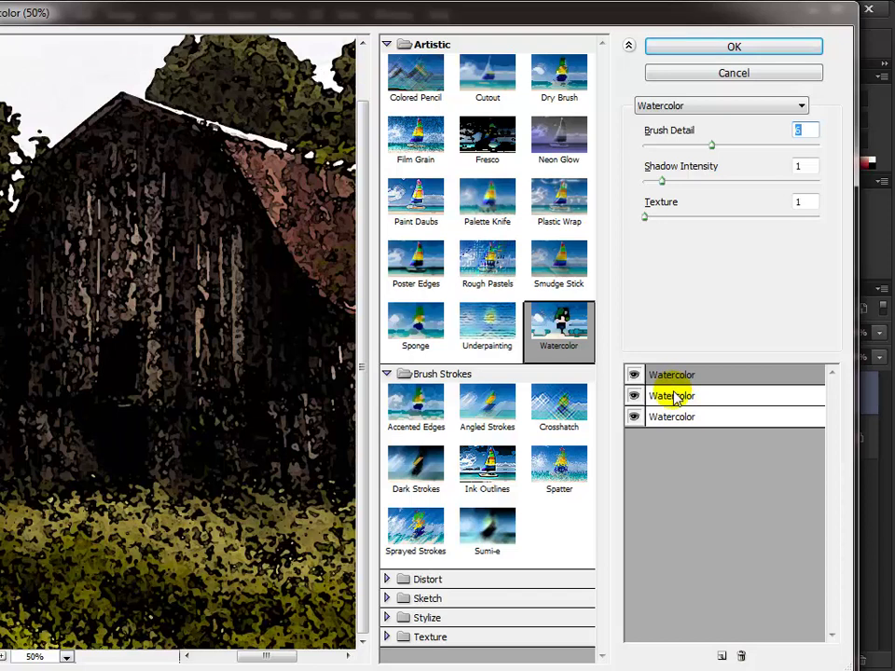
{"action": "left_click", "coordinate": [675, 397]}
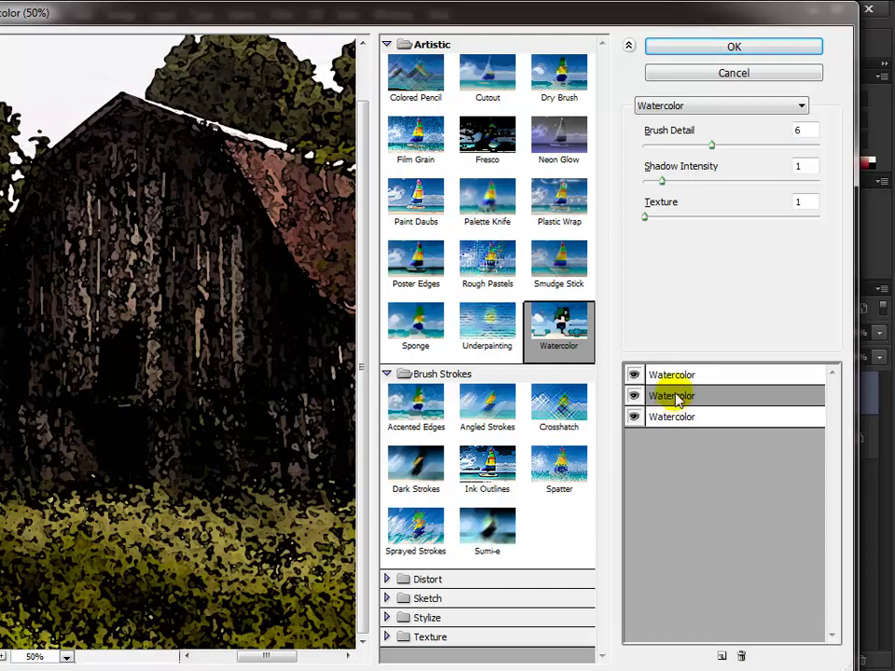
{"action": "left_click", "coordinate": [633, 417]}
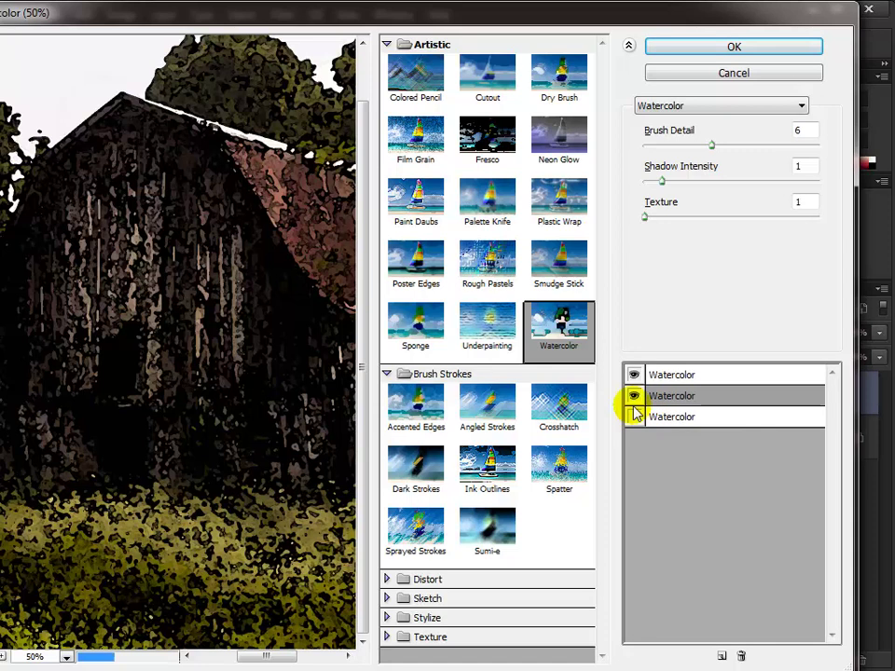
{"action": "left_click", "coordinate": [633, 374]}
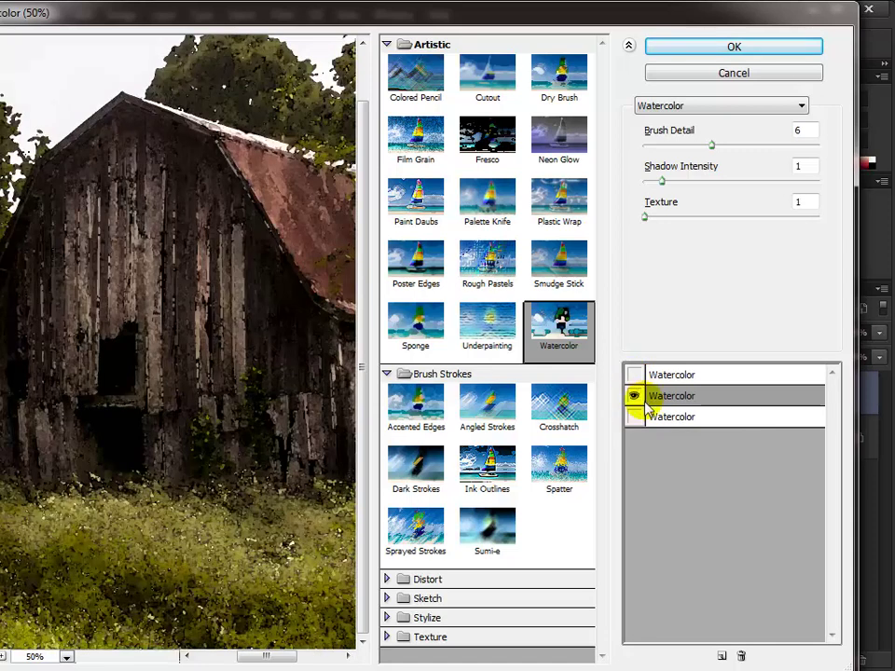
Change the middle effect layer to Crosshatch with Stroke Length 9, Sharpness 3 and Strength 2
{"action": "left_click", "coordinate": [551, 406]}
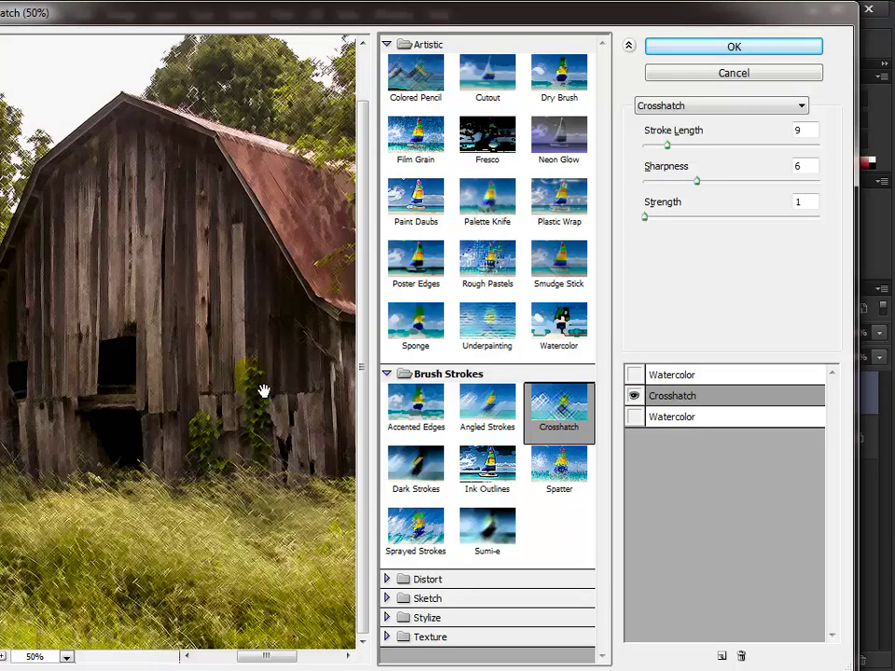
{"action": "left_click_drag", "start_coordinate": [262, 390], "coordinate": [176, 344]}
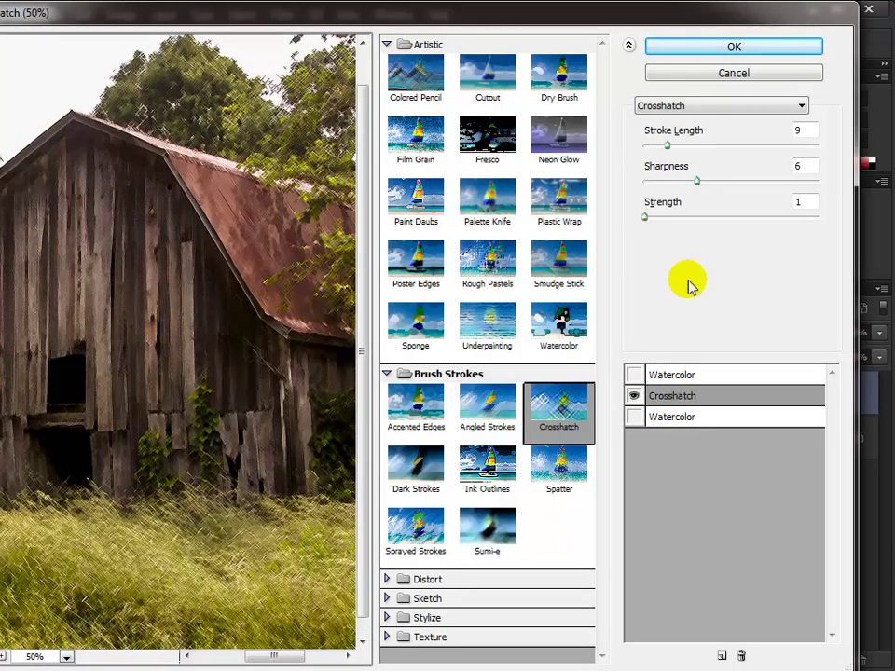
{"action": "left_click", "coordinate": [722, 146]}
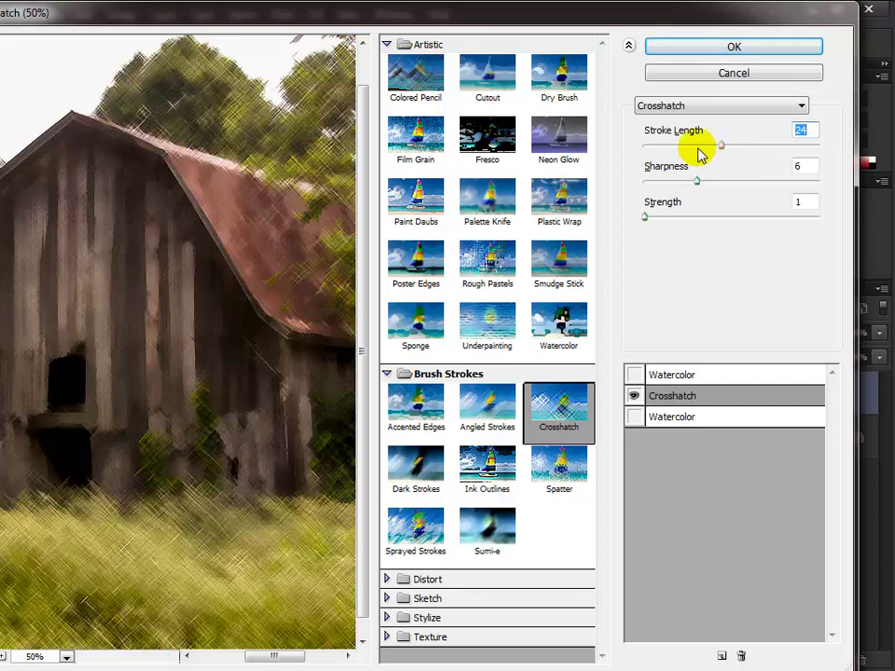
{"action": "left_click", "coordinate": [725, 217]}
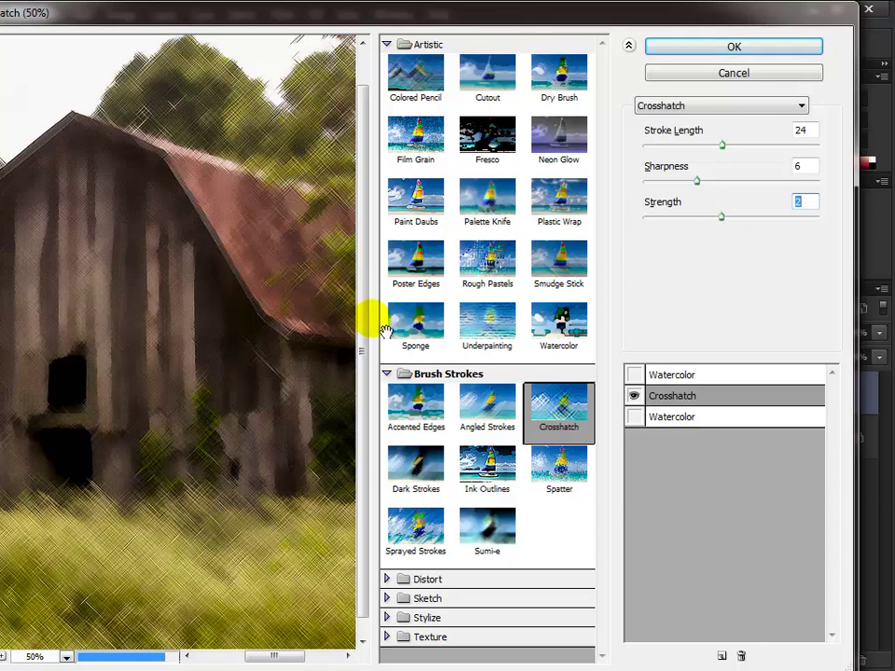
{"action": "left_click", "coordinate": [682, 145]}
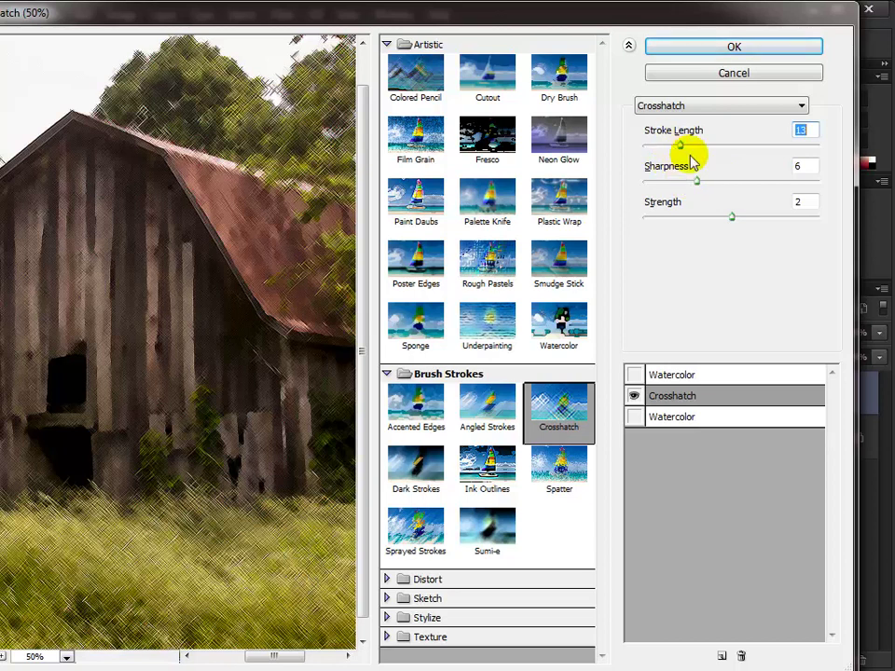
{"action": "left_click", "coordinate": [666, 183]}
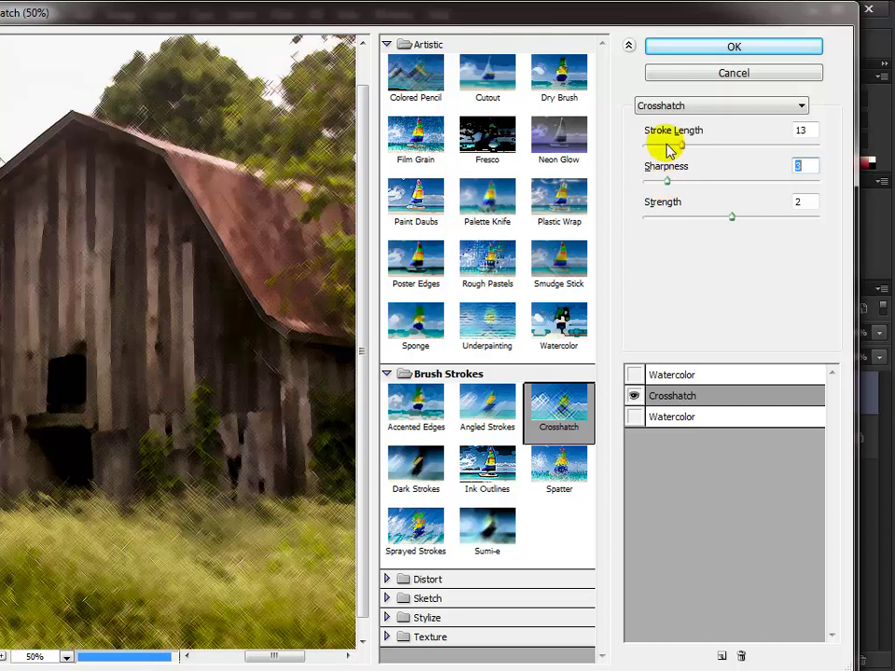
{"action": "left_click", "coordinate": [668, 146]}
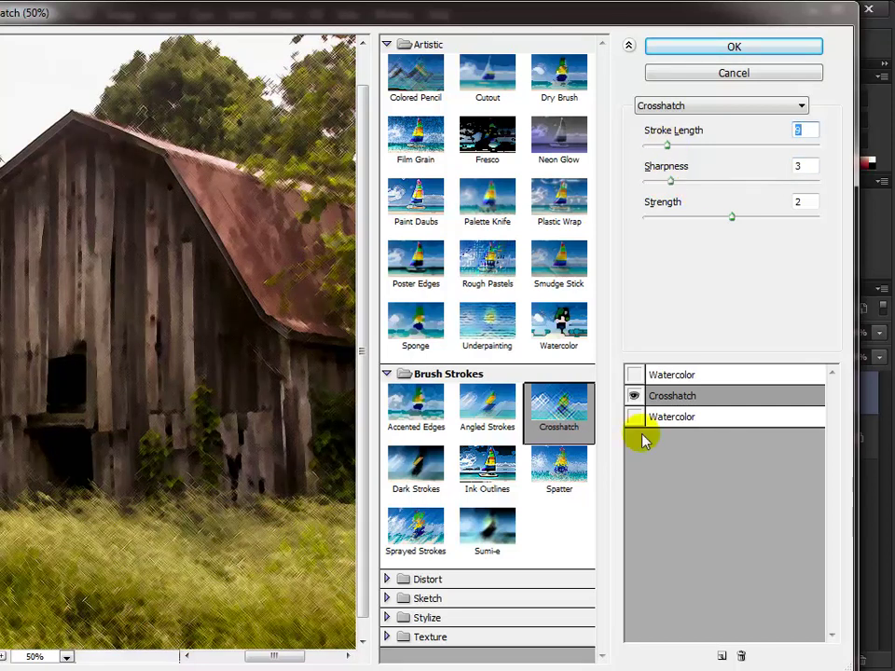
Hide the Crosshatch effect layer, then show the lowest effect layer and change it to Spatter
{"action": "left_click", "coordinate": [633, 396]}
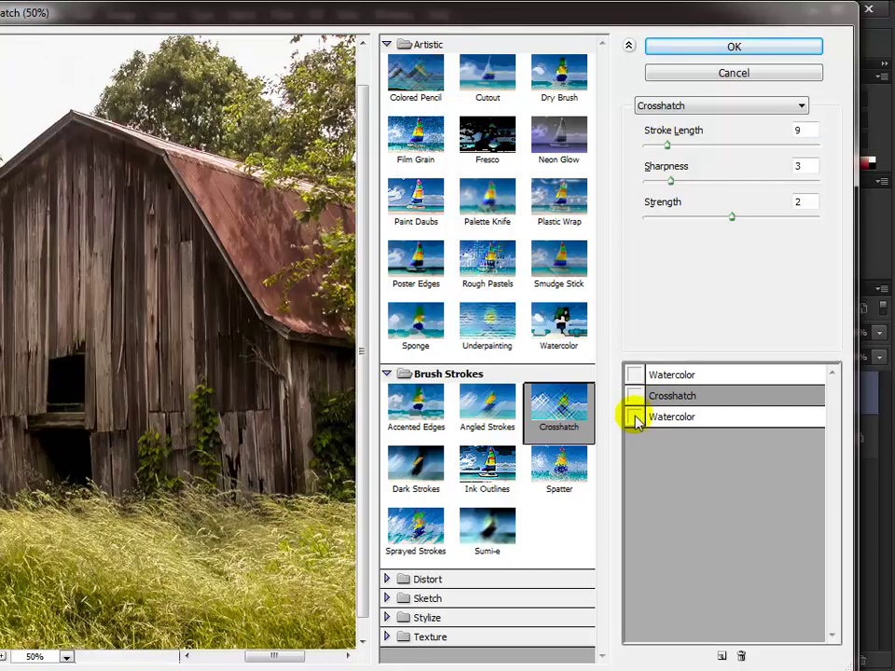
{"action": "left_click", "coordinate": [634, 417]}
{"action": "left_click", "coordinate": [685, 416]}
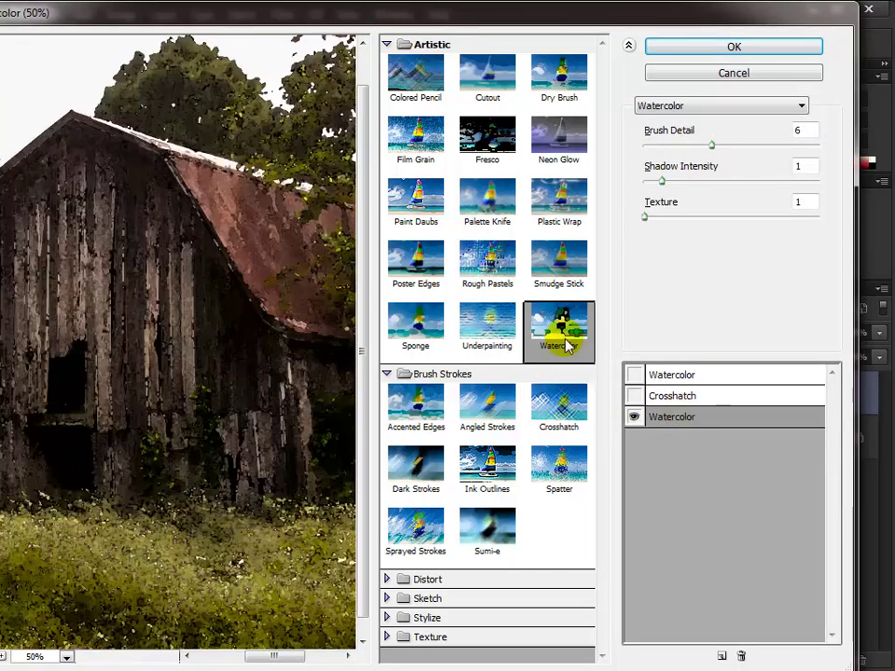
{"action": "left_click", "coordinate": [547, 474]}
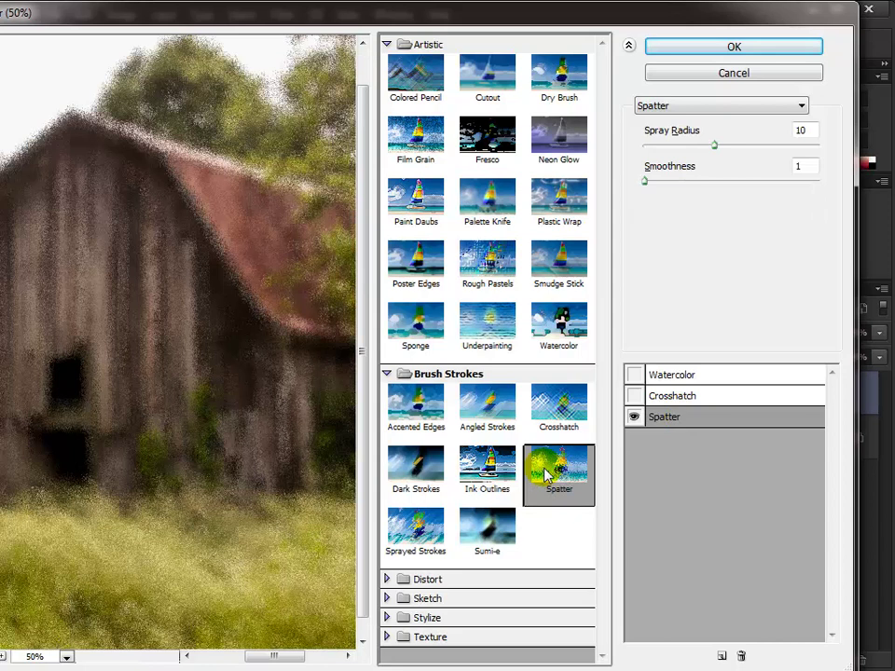
Change the lowest effect layer to Sprayed Strokes with Spray Radius 15, then show the other two effect layers and apply the gallery
{"action": "left_click", "coordinate": [428, 527]}
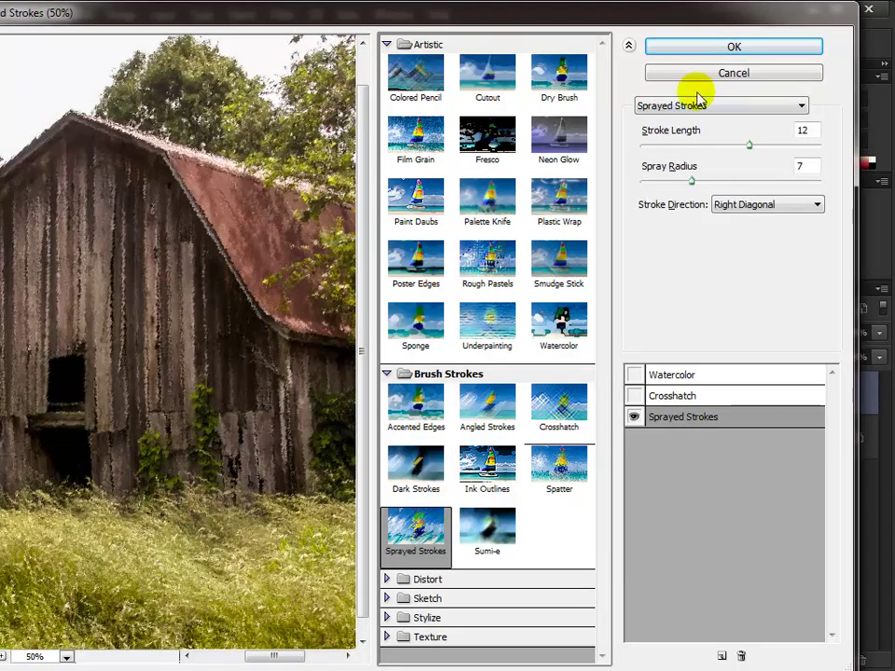
{"action": "left_click_drag", "start_coordinate": [693, 182], "coordinate": [754, 184]}
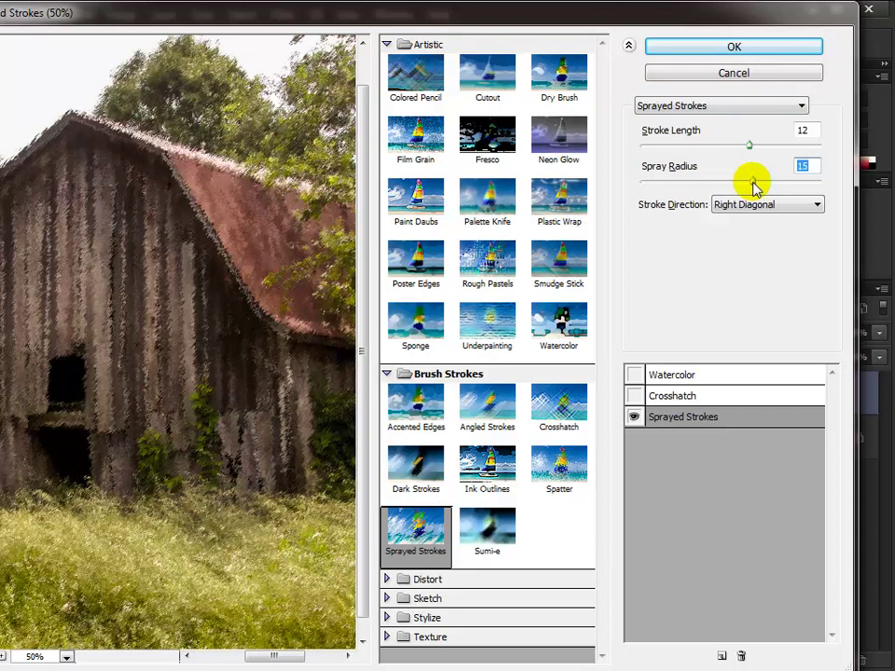
{"action": "left_click", "coordinate": [633, 395]}
{"action": "left_click", "coordinate": [634, 373]}
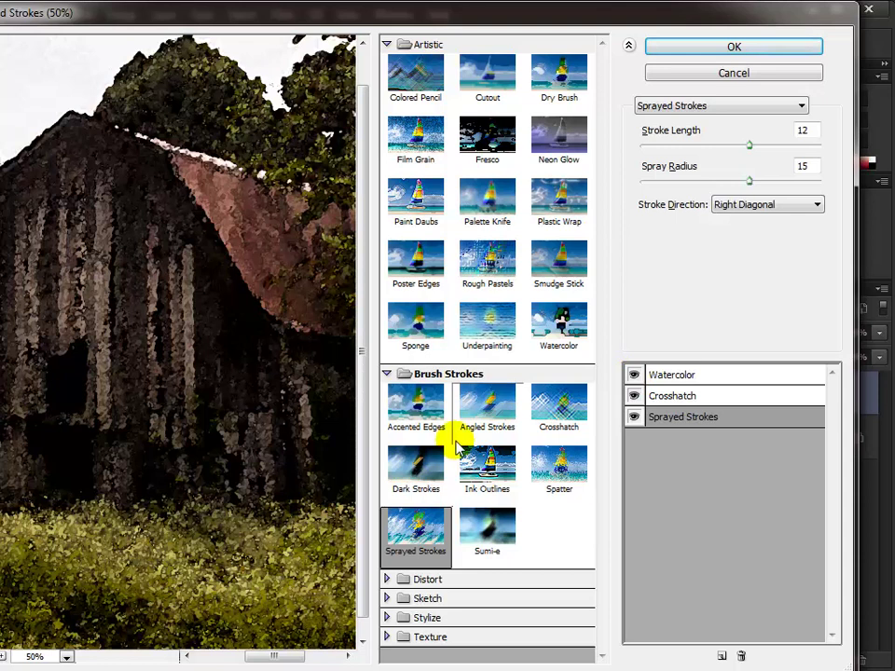
{"action": "left_click", "coordinate": [733, 47]}
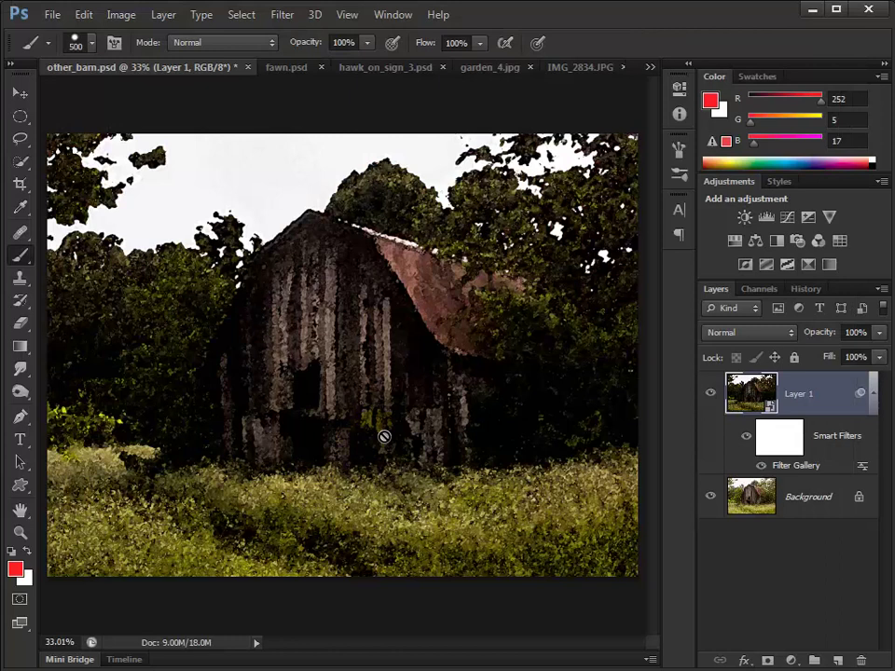
Reopen the Filter Gallery smart filter on Layer 1, select the Sprayed Strokes effect layer and hide the other two
{"action": "double_click", "coordinate": [790, 468]}
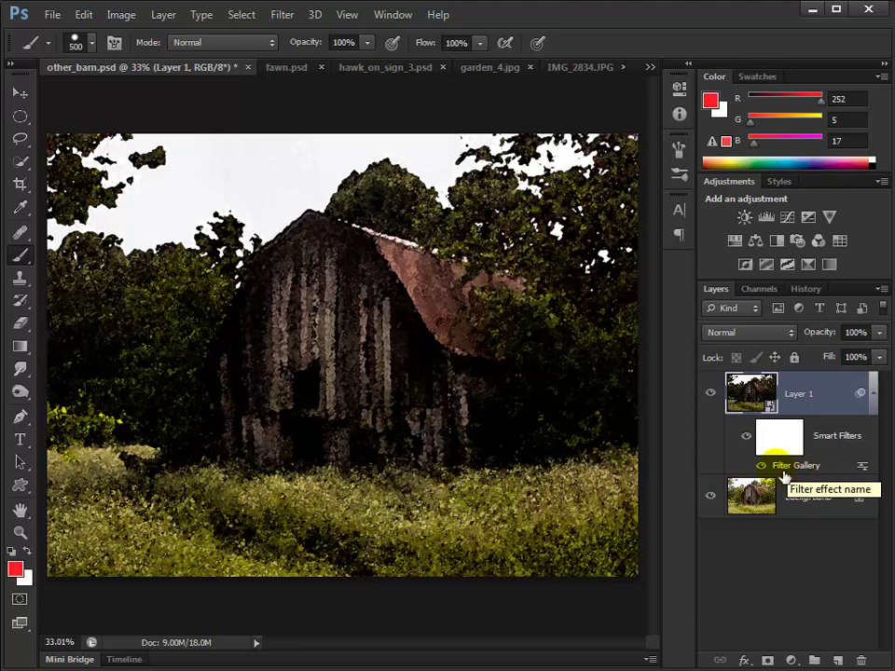
{"action": "double_click", "coordinate": [795, 471]}
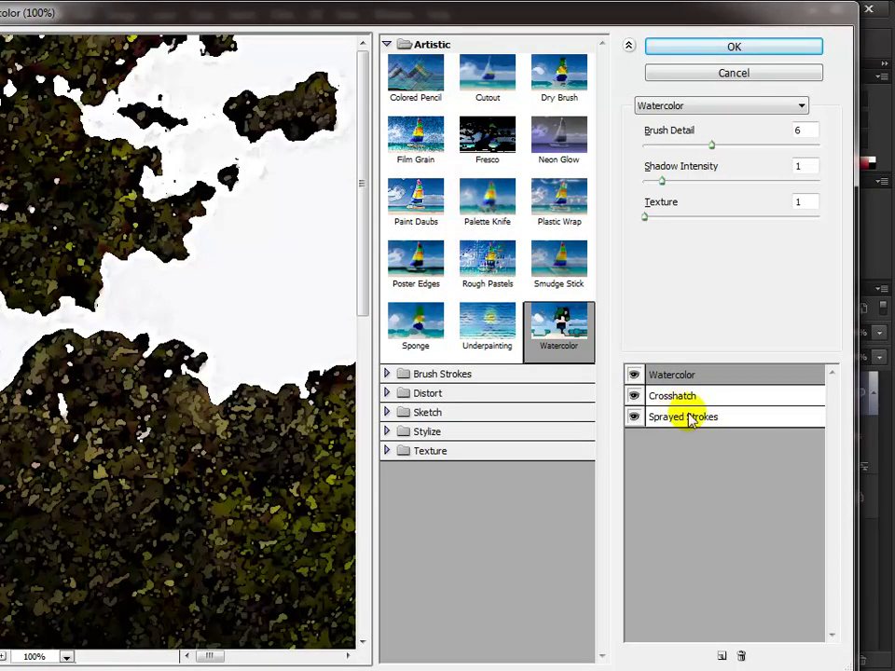
{"action": "left_click", "coordinate": [688, 417]}
{"action": "left_click", "coordinate": [634, 395]}
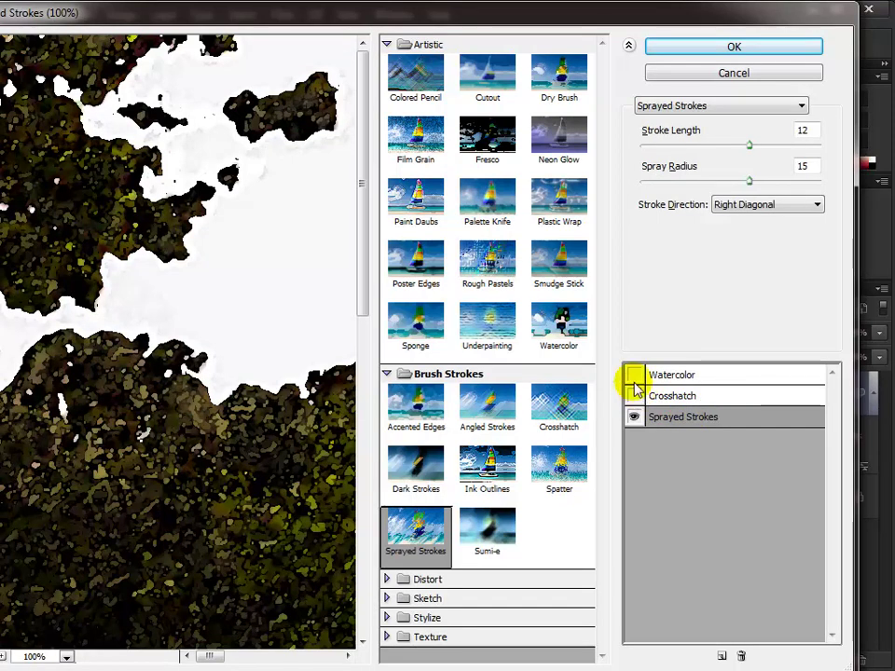
{"action": "left_click", "coordinate": [634, 375]}
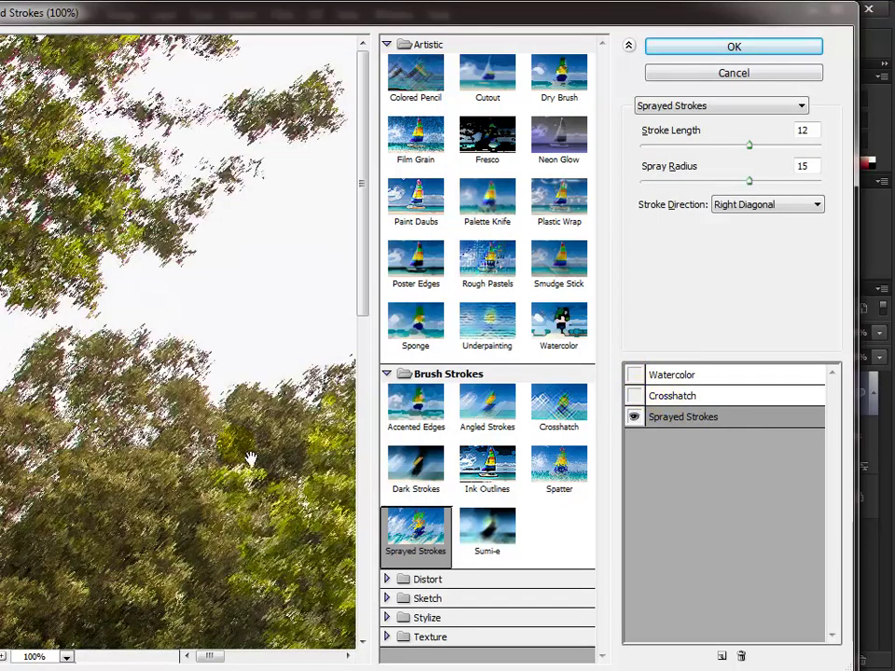
Show the Crosshatch effect layer and set its Stroke Length to 5
{"action": "left_click", "coordinate": [634, 396]}
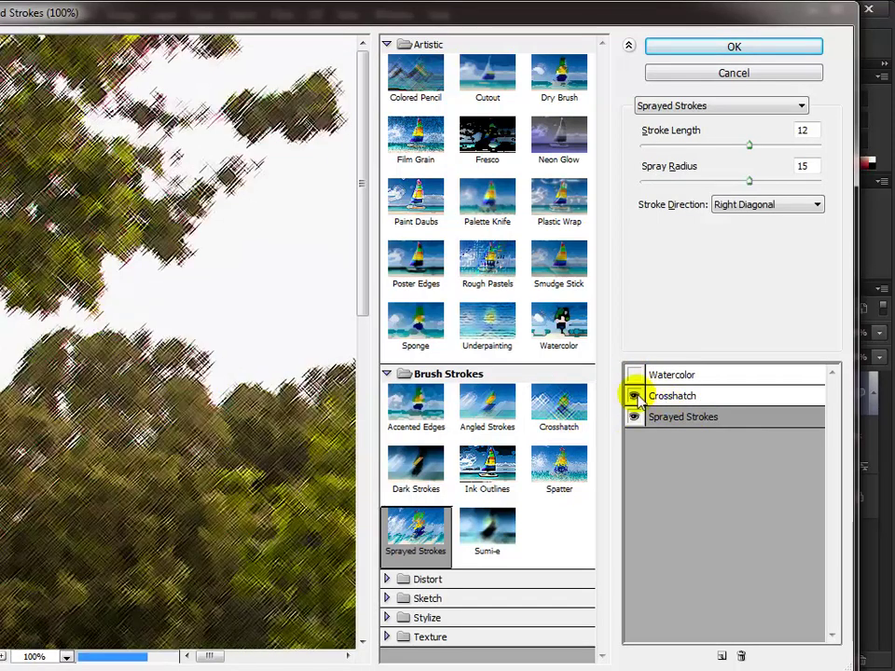
{"action": "left_click", "coordinate": [665, 395]}
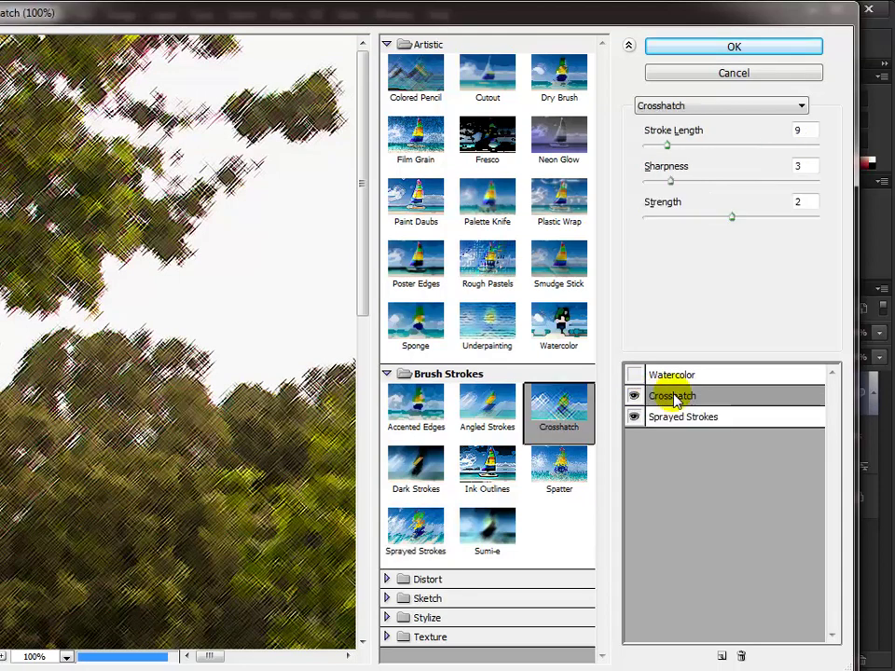
{"action": "left_click", "coordinate": [652, 145]}
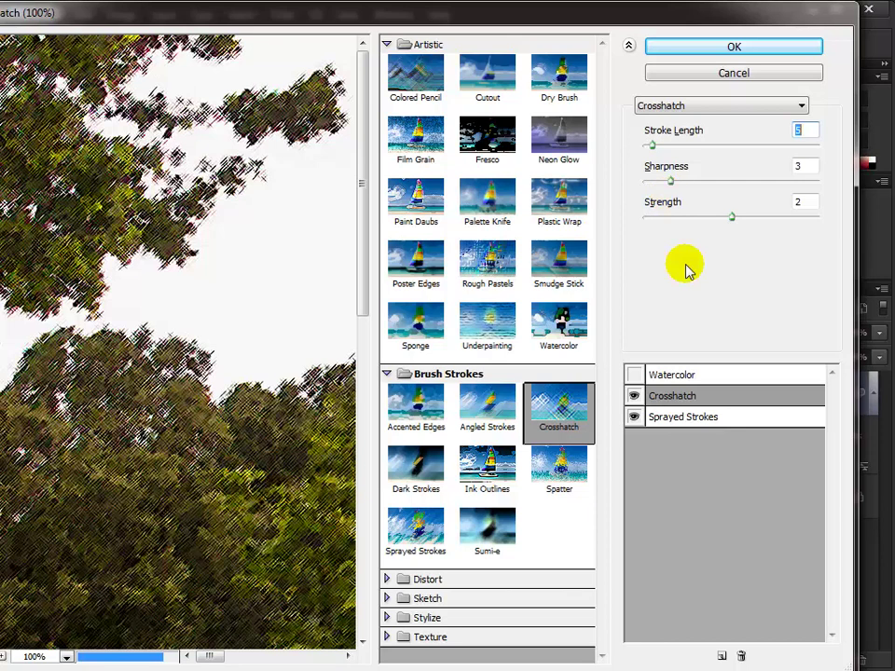
Show the Watercolor effect layer and set its Brush Detail to 9 and Shadow Intensity to 7
{"action": "left_click", "coordinate": [633, 374]}
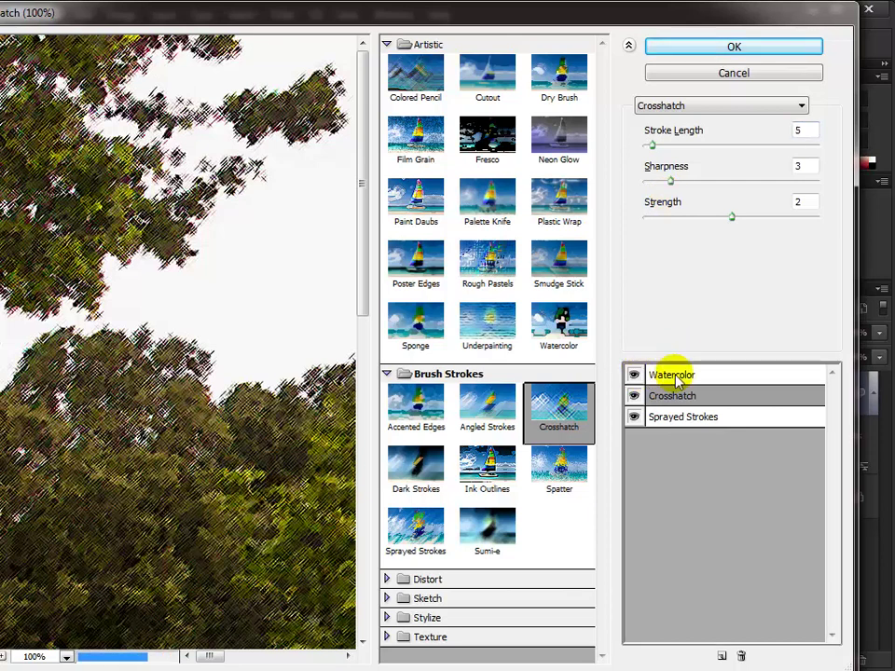
{"action": "left_click", "coordinate": [675, 377]}
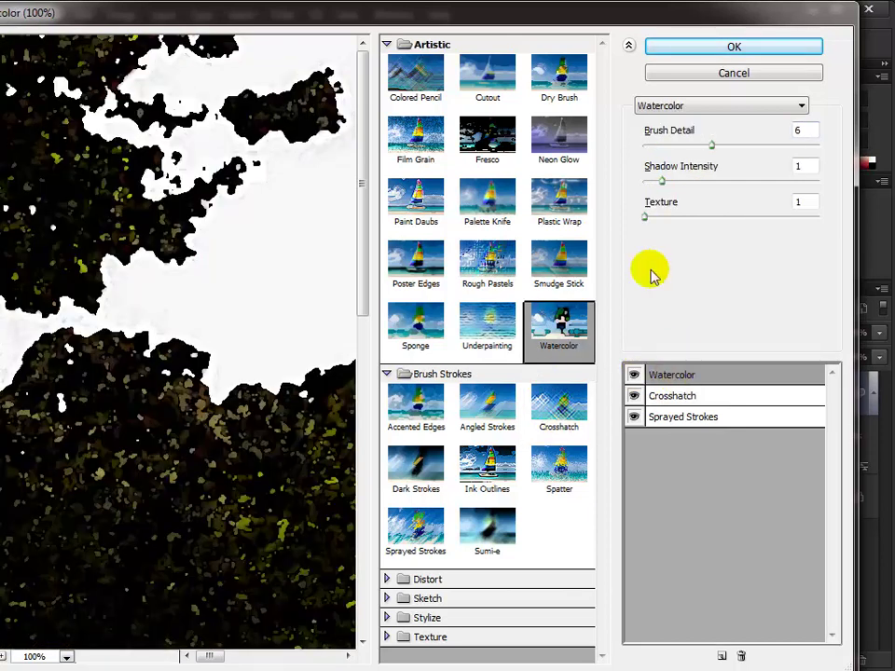
{"action": "left_click", "coordinate": [756, 147]}
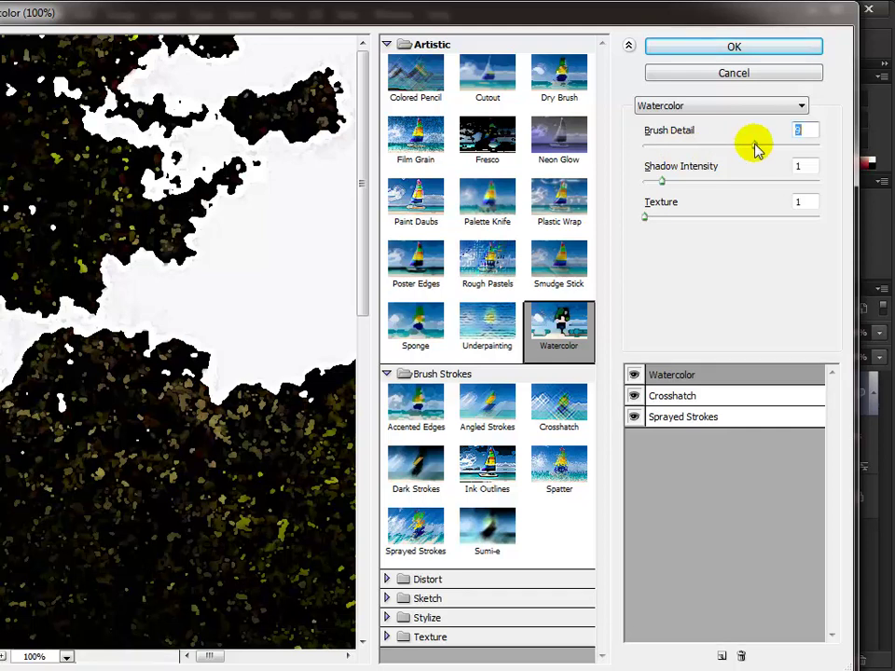
{"action": "left_click", "coordinate": [647, 183]}
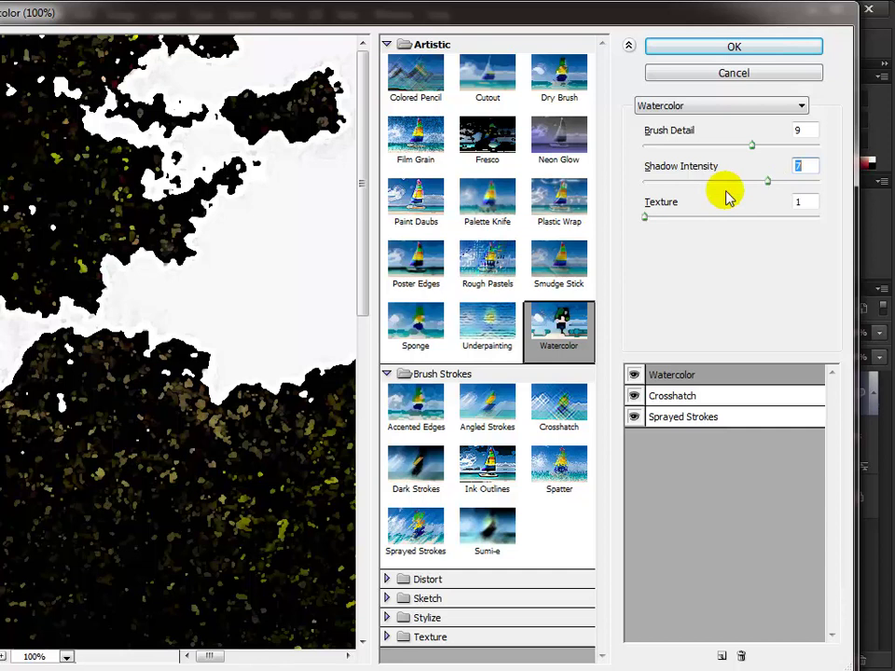
Try the Halftone Pattern filter on the top effect layer and expand the Stylize filter group
{"action": "left_click", "coordinate": [727, 107]}
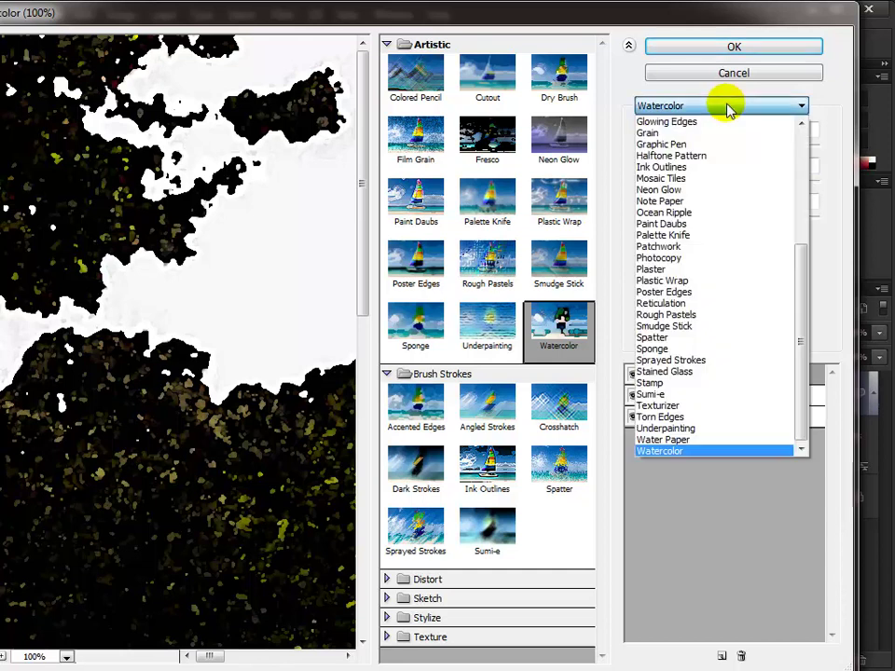
{"action": "left_click", "coordinate": [690, 155]}
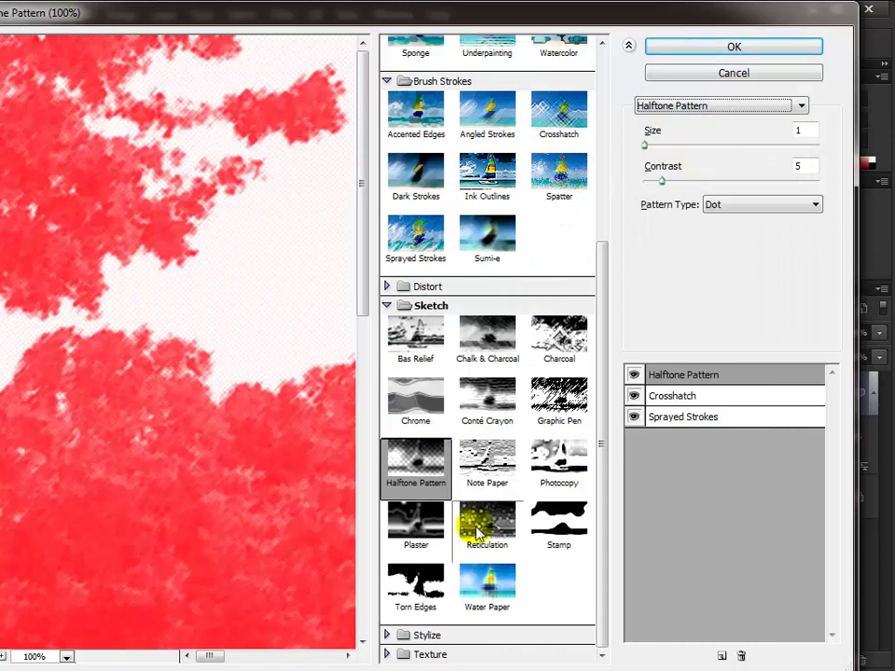
{"action": "left_click", "coordinate": [385, 635]}
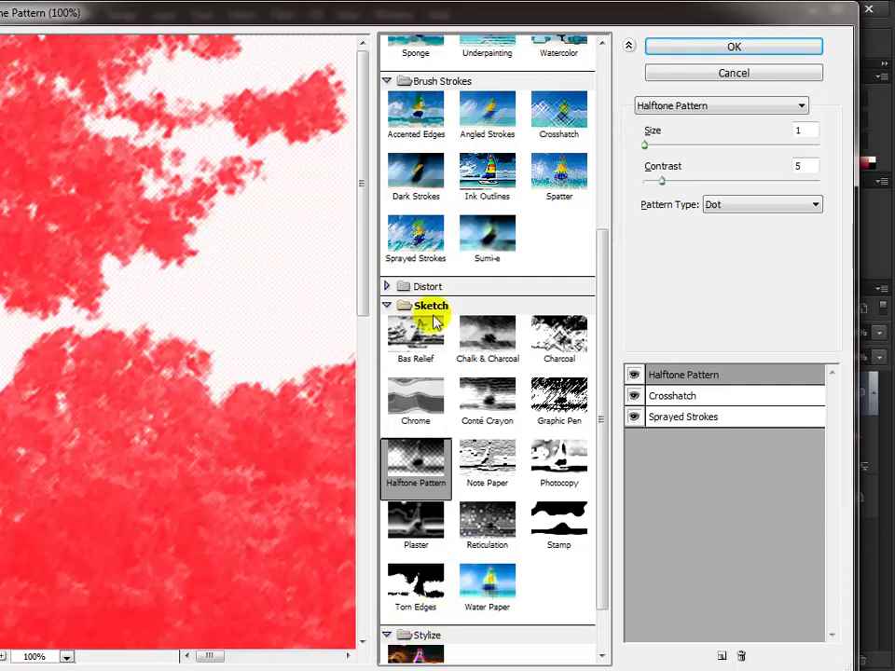
Change the top effect layer to the Glass filter from the Distort group and apply the gallery
{"action": "left_click", "coordinate": [386, 286]}
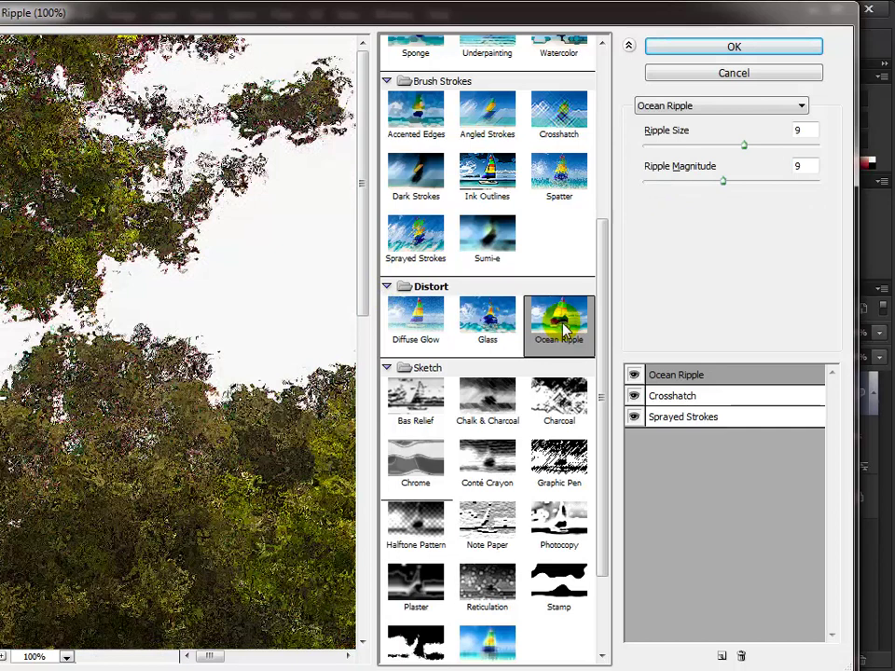
{"action": "left_click", "coordinate": [487, 324]}
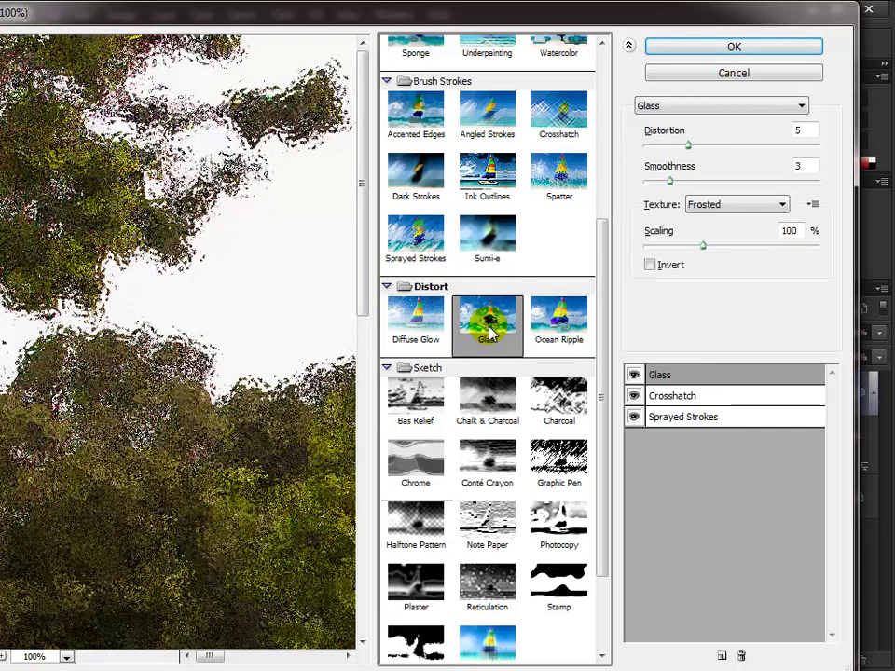
{"action": "left_click", "coordinate": [703, 49]}
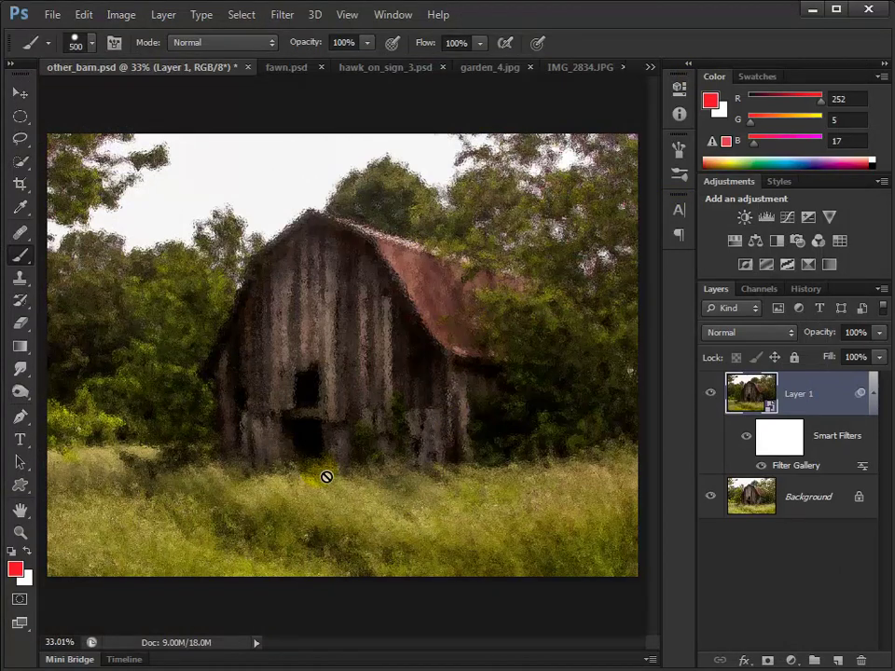
Target the Smart Filters mask of Layer 1 and reset the colors so the foreground is black
{"action": "left_click", "coordinate": [801, 440]}
{"action": "left_click", "coordinate": [781, 447]}
{"action": "key", "text": "d"}
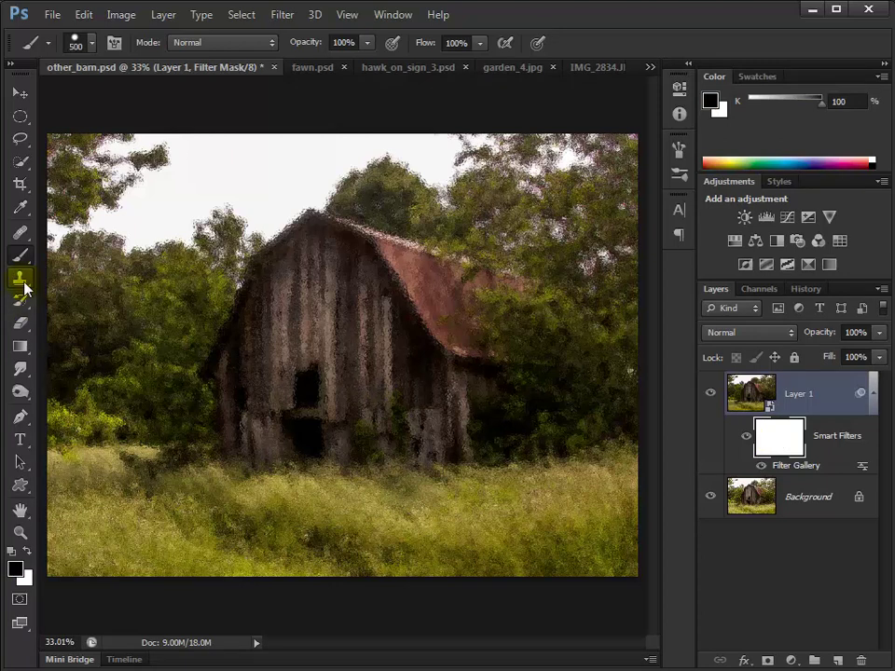
Paint black over the barn's front on the filter mask with the hard brush, then undo the stroke
{"action": "mouse_move", "coordinate": [436, 446]}
{"action": "left_mouse_down"}
{"action": "mouse_move", "coordinate": [398, 439]}
{"action": "mouse_move", "coordinate": [425, 414]}
{"action": "left_mouse_up"}
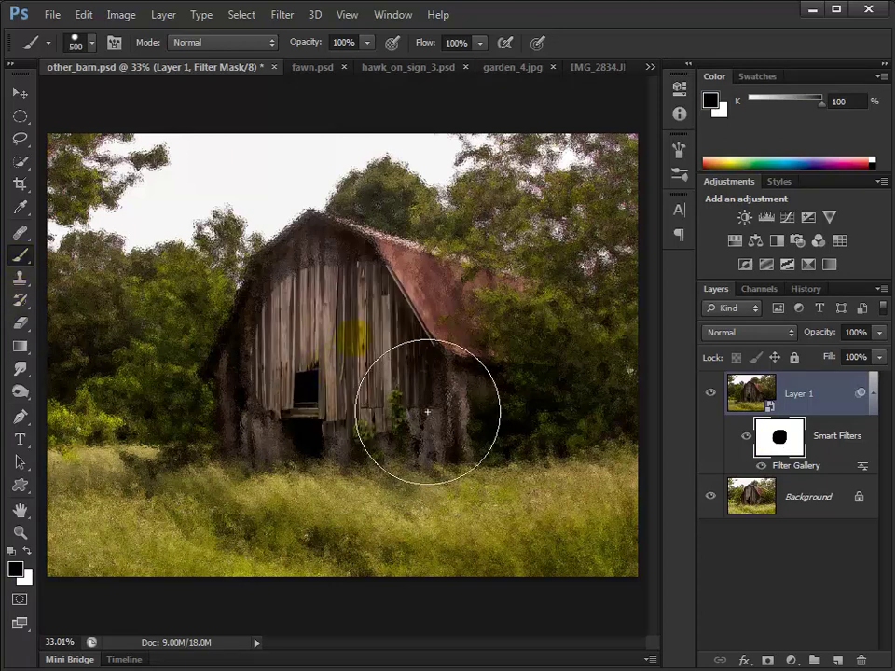
{"action": "key", "text": "ctrl+z"}
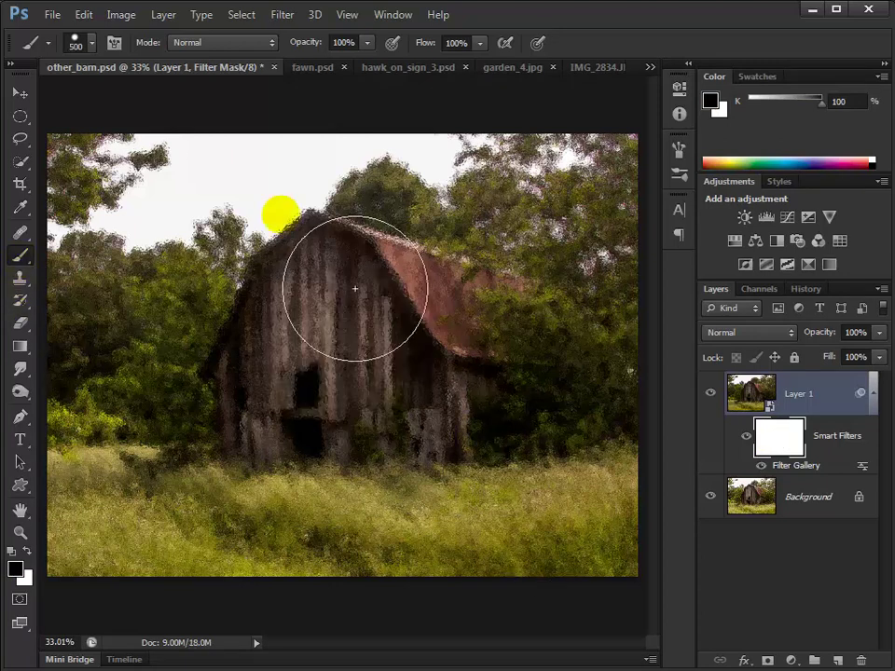
Set the brush to 0% hardness and 27% opacity, then paint along the grass line beside the barn on the filter mask
{"action": "left_click", "coordinate": [93, 45]}
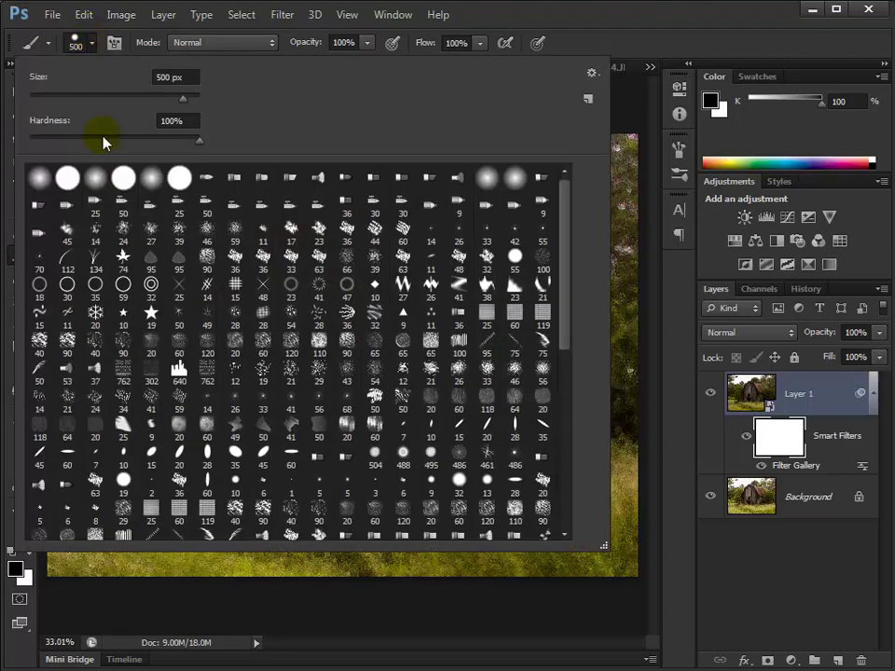
{"action": "left_click", "coordinate": [177, 119]}
{"action": "type", "text": "0"}
{"action": "left_click", "coordinate": [367, 43]}
{"action": "left_click", "coordinate": [304, 65]}
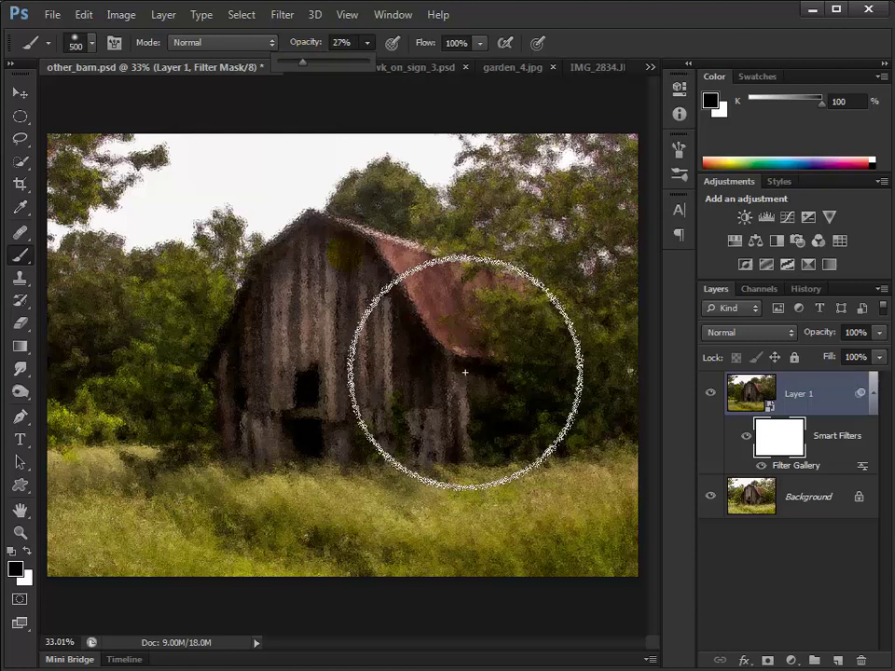
{"action": "mouse_move", "coordinate": [492, 458]}
{"action": "left_mouse_down"}
{"action": "mouse_move", "coordinate": [504, 502]}
{"action": "mouse_move", "coordinate": [377, 520]}
{"action": "mouse_move", "coordinate": [530, 490]}
{"action": "mouse_move", "coordinate": [540, 472]}
{"action": "mouse_move", "coordinate": [585, 459]}
{"action": "left_mouse_up"}
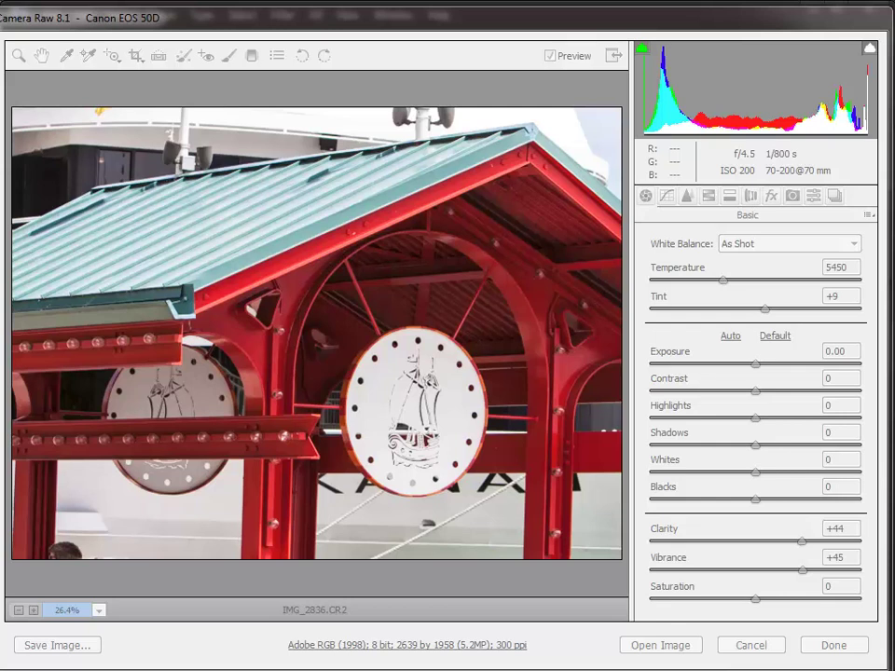
In Camera Raw, give IMG_2836.CR2 a post-crop vignette with Amount -38 and Midpoint 48
{"action": "left_click", "coordinate": [373, 28]}
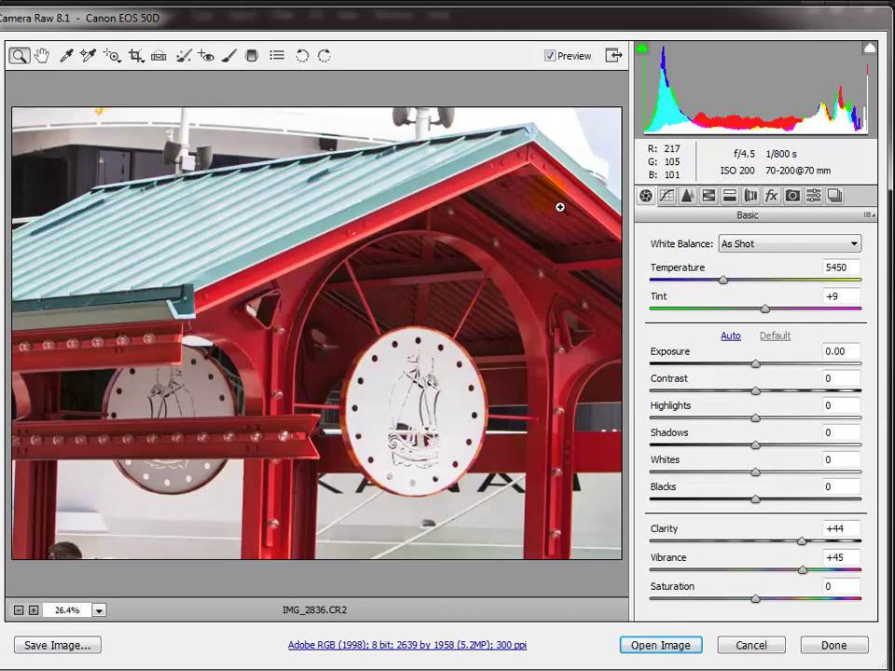
{"action": "left_click", "coordinate": [773, 199]}
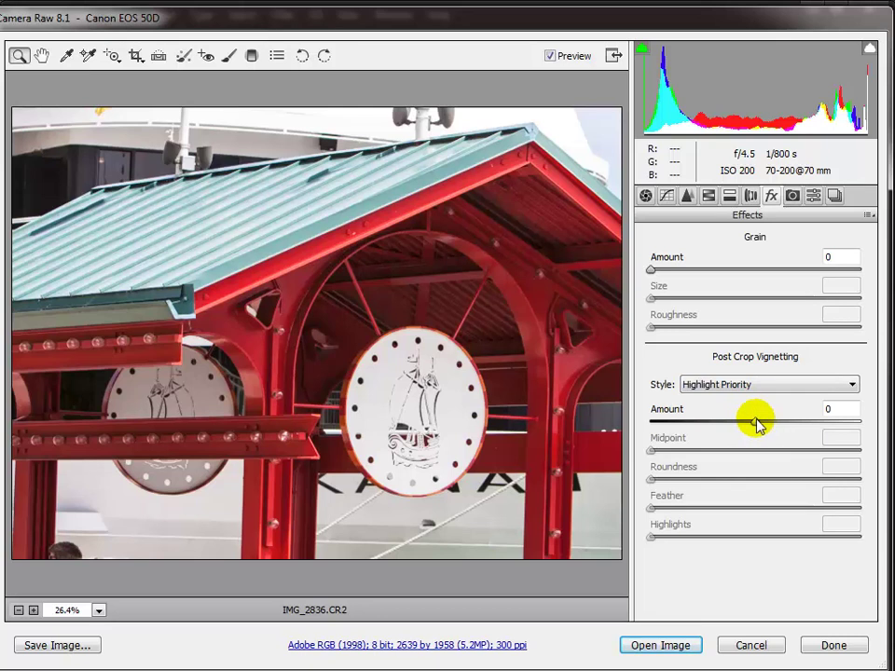
{"action": "left_click_drag", "start_coordinate": [757, 424], "coordinate": [718, 436]}
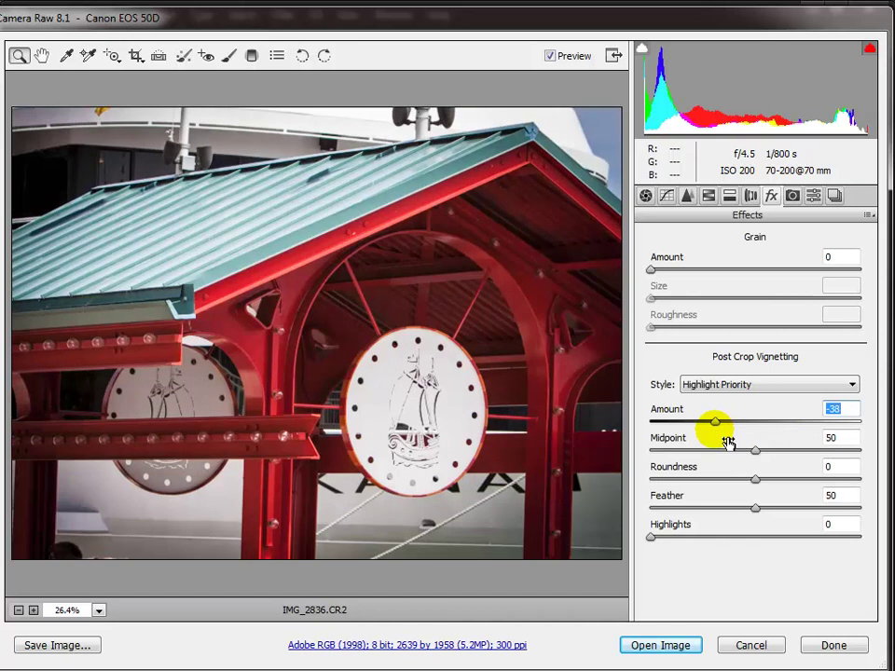
{"action": "left_click", "coordinate": [755, 452]}
{"action": "mouse_move", "coordinate": [754, 452]}
{"action": "left_mouse_down"}
{"action": "mouse_move", "coordinate": [718, 451]}
{"action": "mouse_move", "coordinate": [763, 456]}
{"action": "mouse_move", "coordinate": [747, 461]}
{"action": "mouse_move", "coordinate": [754, 460]}
{"action": "left_mouse_up"}
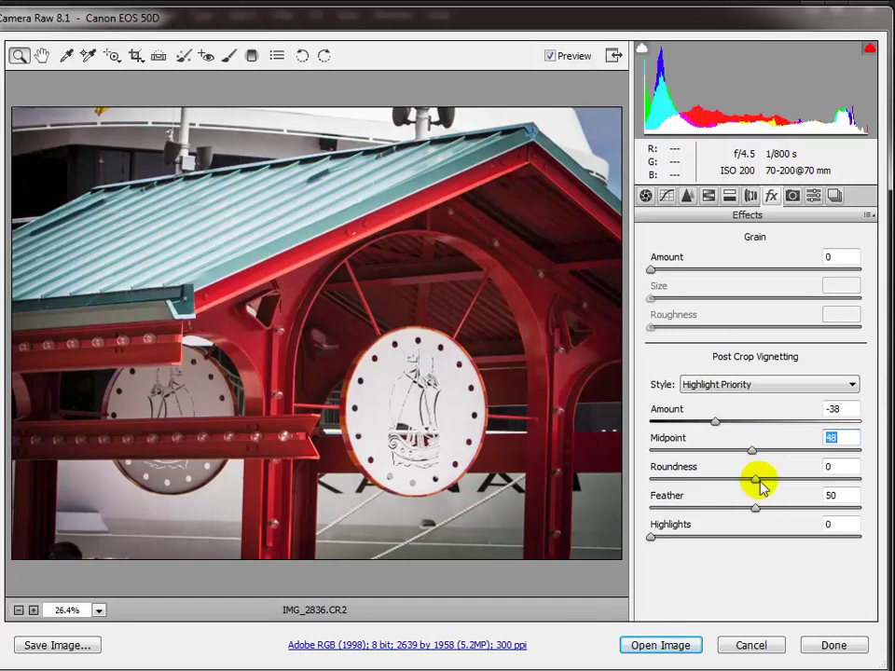
Refine the vignette with Roundness -23, Highlights 16 and Amount -54, keeping Midpoint at 48
{"action": "left_click_drag", "start_coordinate": [754, 482], "coordinate": [732, 491]}
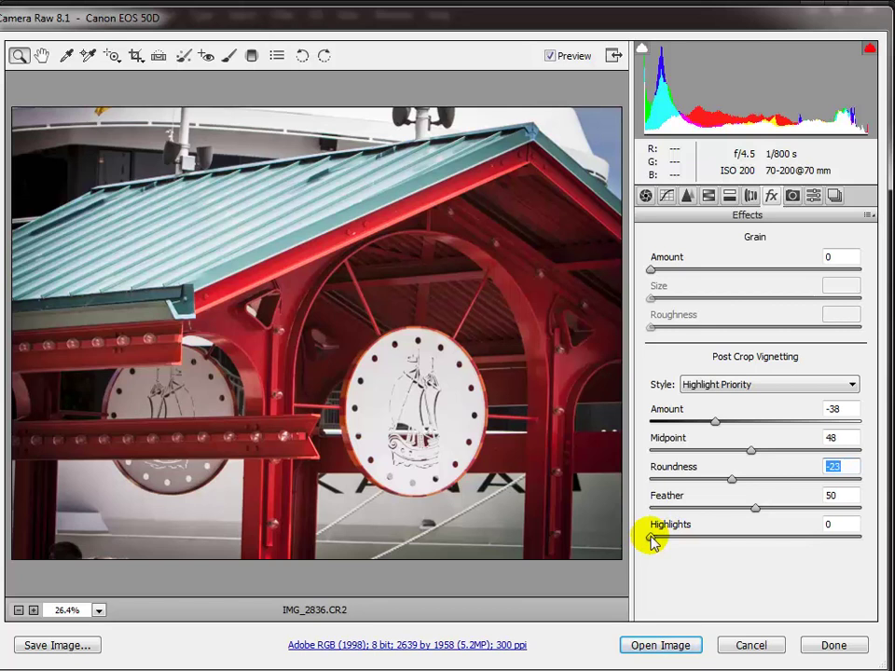
{"action": "left_click_drag", "start_coordinate": [650, 536], "coordinate": [685, 559]}
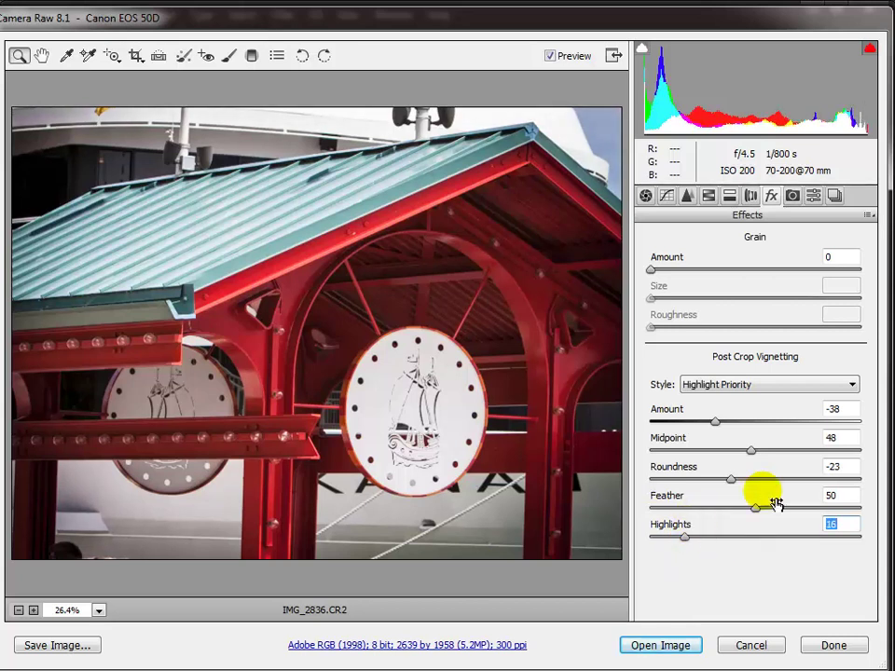
{"action": "left_click_drag", "start_coordinate": [714, 423], "coordinate": [698, 427]}
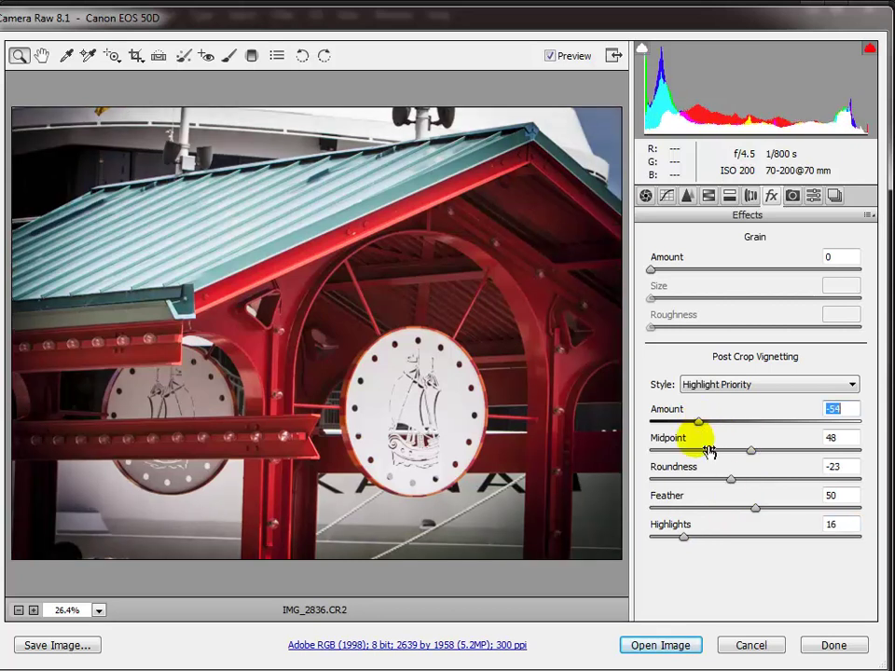
{"action": "mouse_move", "coordinate": [748, 452]}
{"action": "left_mouse_down"}
{"action": "mouse_move", "coordinate": [698, 455]}
{"action": "mouse_move", "coordinate": [749, 452]}
{"action": "left_mouse_up"}
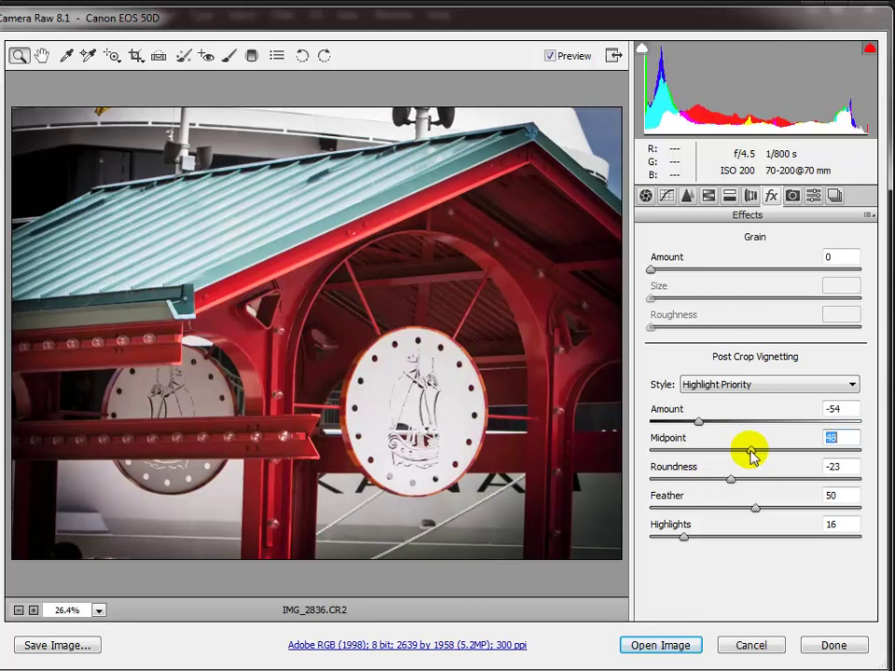
Set the post-crop vignette's Feather to 47
{"action": "mouse_move", "coordinate": [755, 511]}
{"action": "left_mouse_down"}
{"action": "mouse_move", "coordinate": [714, 515]}
{"action": "mouse_move", "coordinate": [748, 509]}
{"action": "left_mouse_up"}
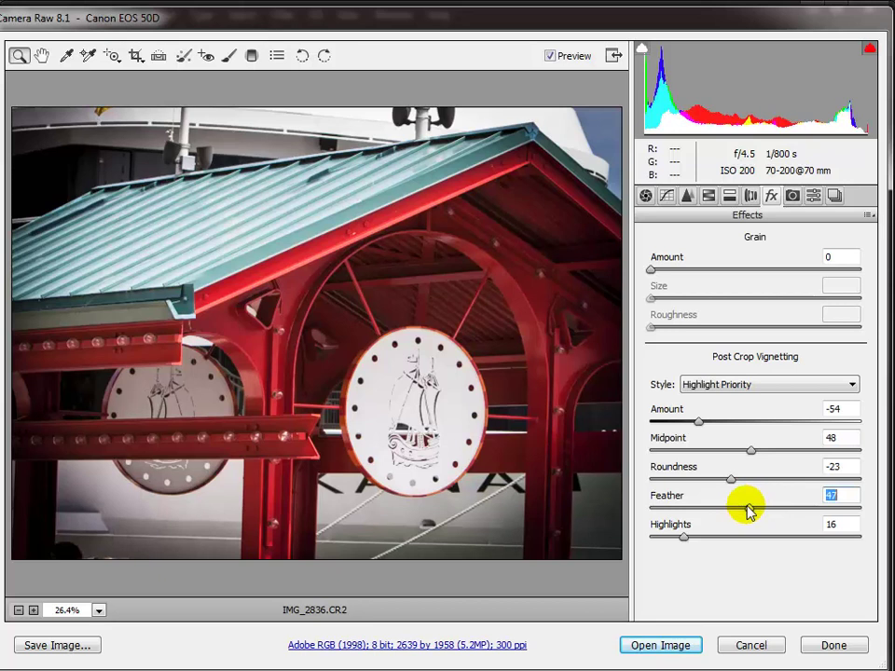
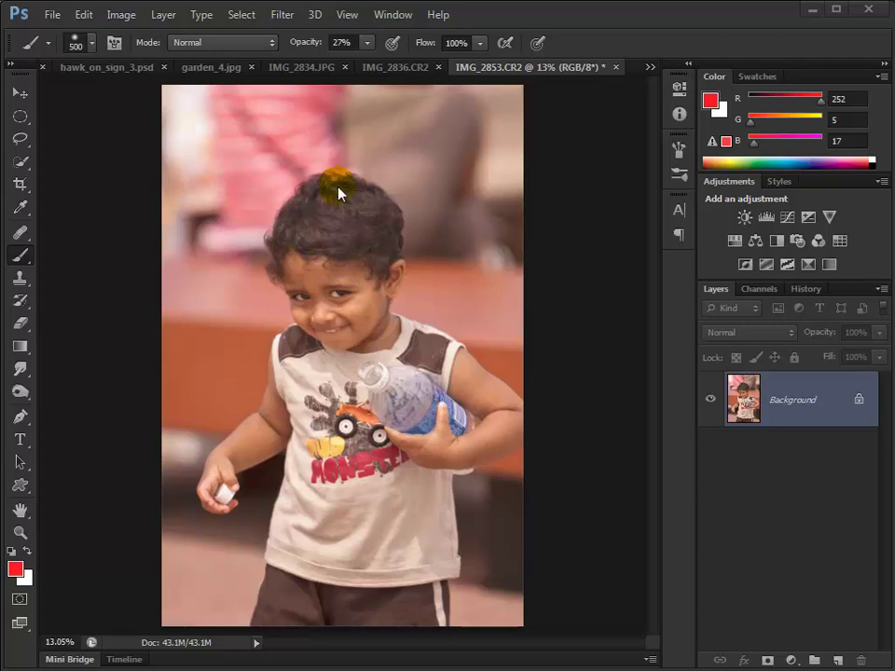
Make a rectangular marquee selection over part of the boy's head and face in IMG_2853.CR2
{"action": "left_click", "coordinate": [19, 121]}
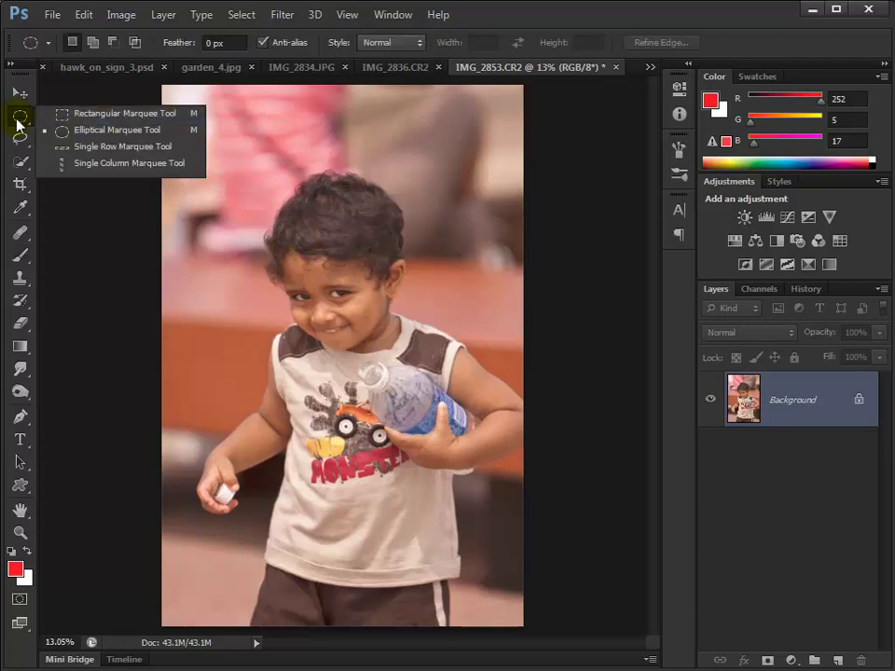
{"action": "left_click", "coordinate": [76, 115]}
{"action": "left_click_drag", "start_coordinate": [243, 195], "coordinate": [344, 345]}
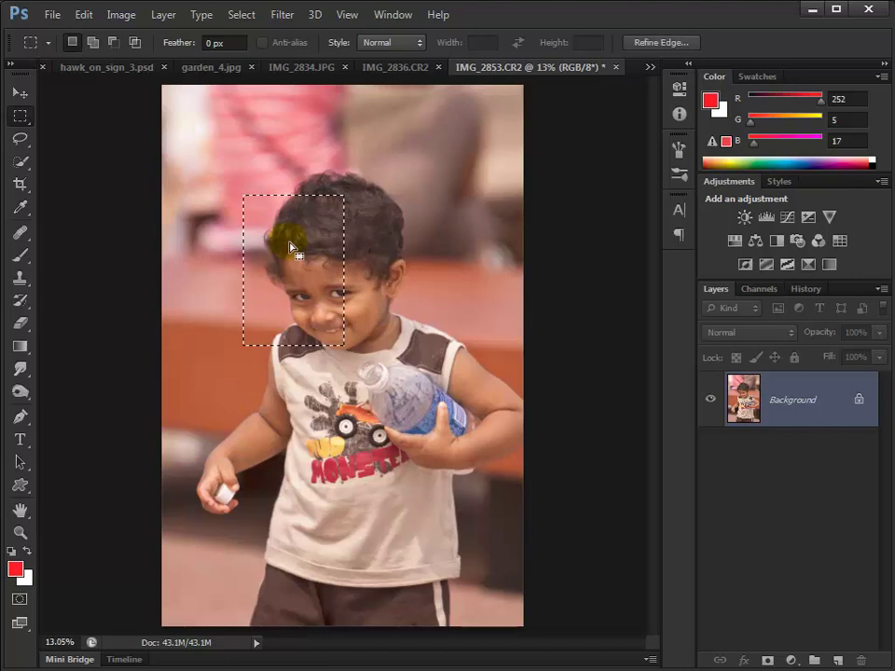
Distort the marquee's four corners with Transform Selection, then discard the transformation and deselect
{"action": "left_click", "coordinate": [241, 14]}
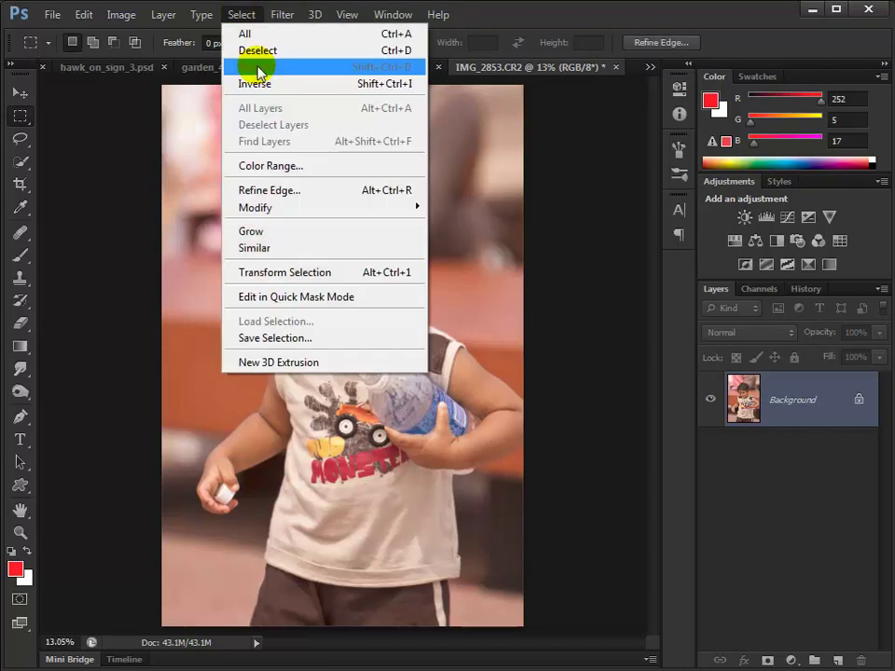
{"action": "left_click", "coordinate": [284, 272]}
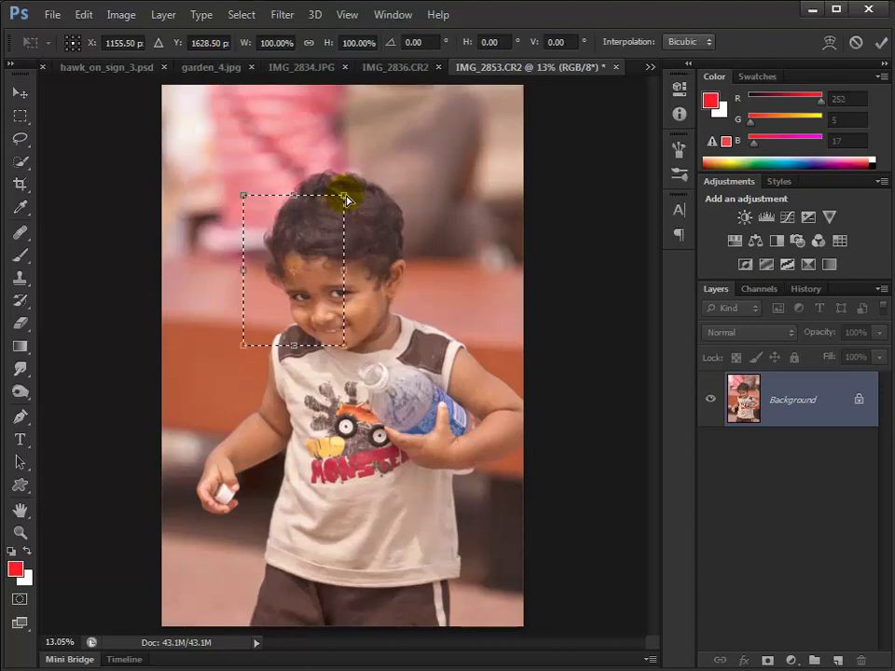
{"action": "left_click_drag", "start_coordinate": [344, 195], "coordinate": [405, 248]}
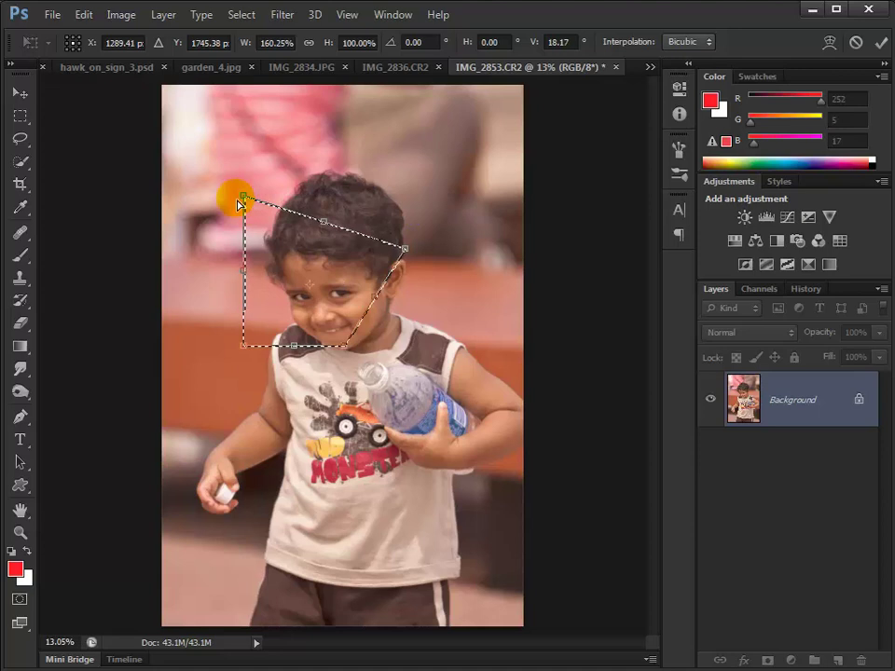
{"action": "left_click_drag", "start_coordinate": [241, 195], "coordinate": [319, 163]}
{"action": "left_click_drag", "start_coordinate": [242, 344], "coordinate": [282, 389]}
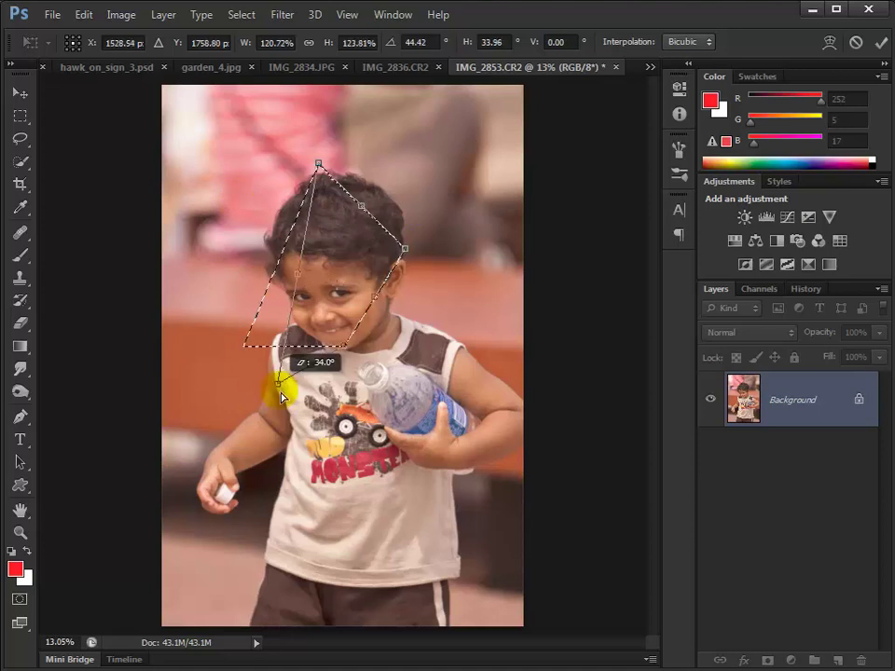
{"action": "left_click_drag", "start_coordinate": [344, 348], "coordinate": [471, 384]}
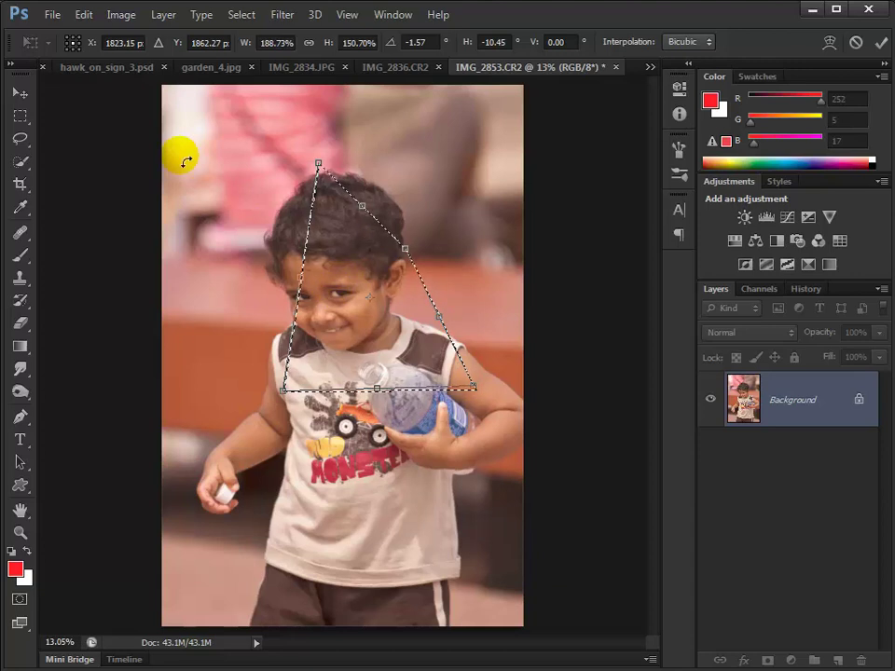
{"action": "left_click", "coordinate": [19, 93]}
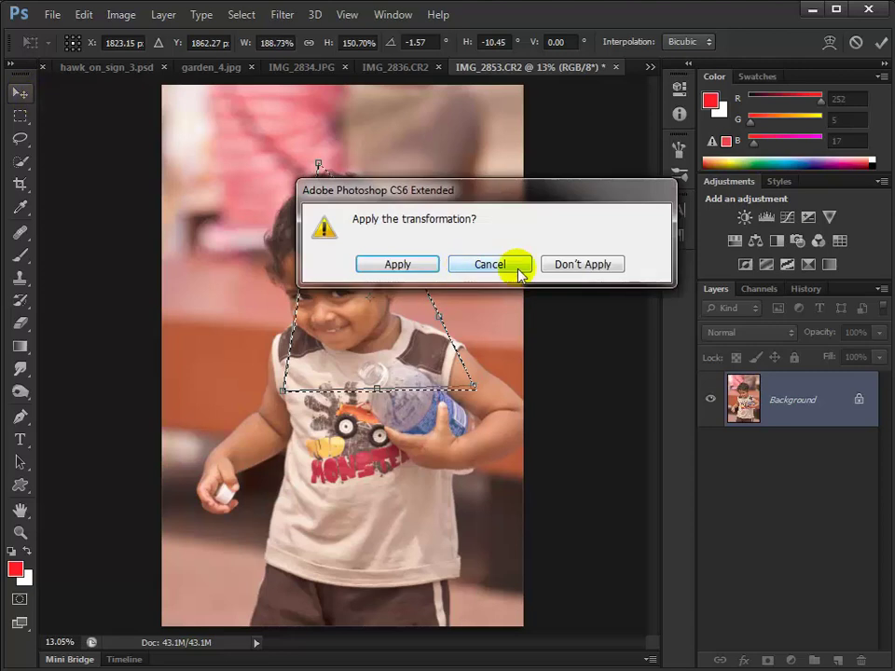
{"action": "left_click", "coordinate": [560, 266]}
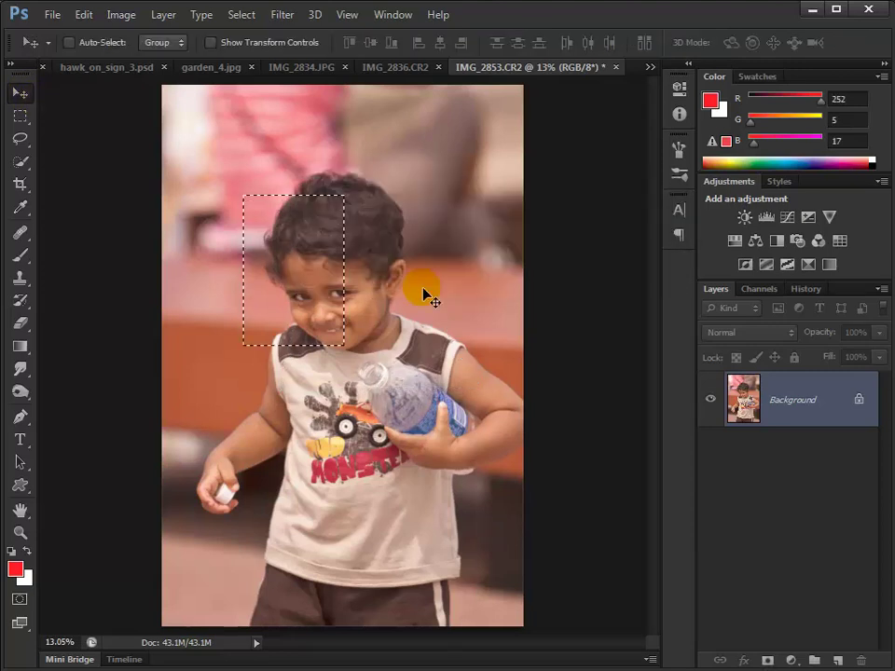
{"action": "key", "text": "ctrl+d"}
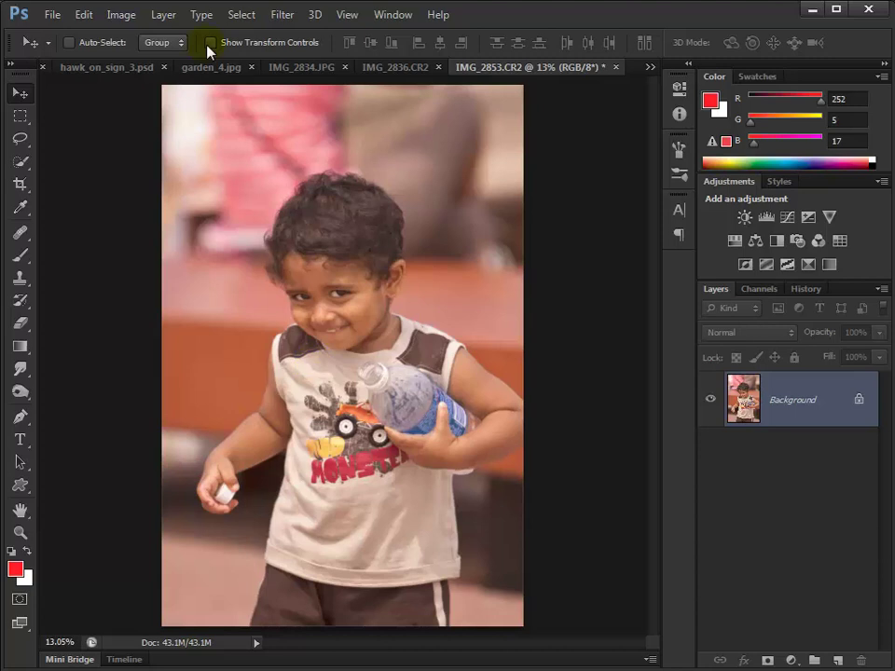
Look up the shortcut assigned to Liquify among the Filter commands in the keyboard shortcuts settings
{"action": "left_click", "coordinate": [85, 15]}
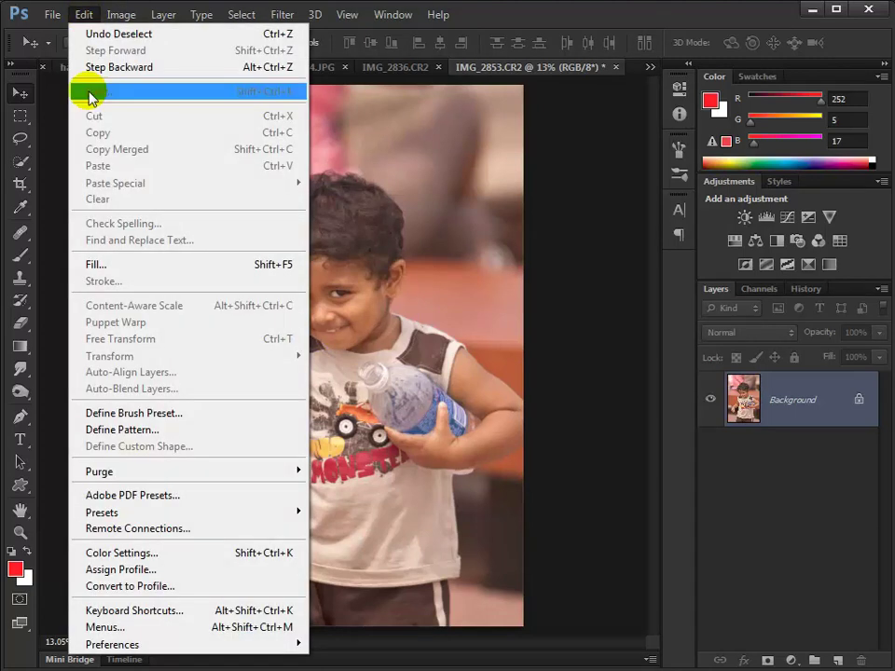
{"action": "left_click", "coordinate": [217, 613]}
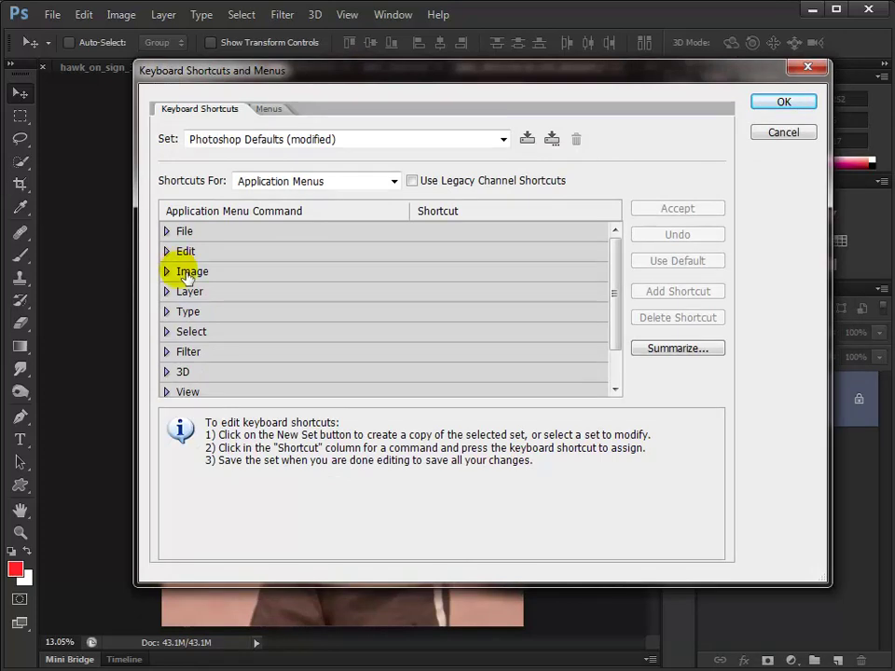
{"action": "left_click", "coordinate": [168, 354]}
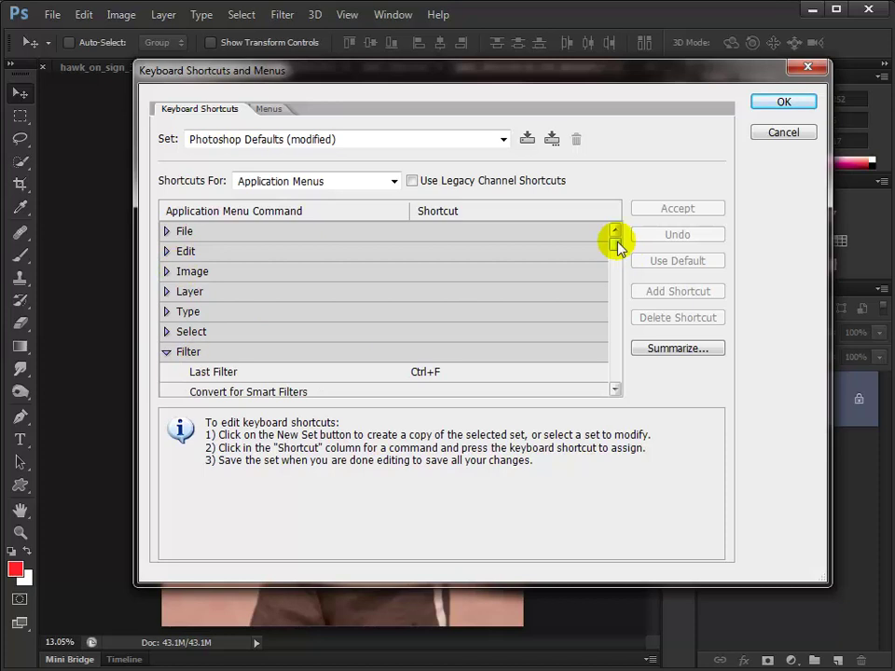
{"action": "left_click_drag", "start_coordinate": [615, 241], "coordinate": [618, 256]}
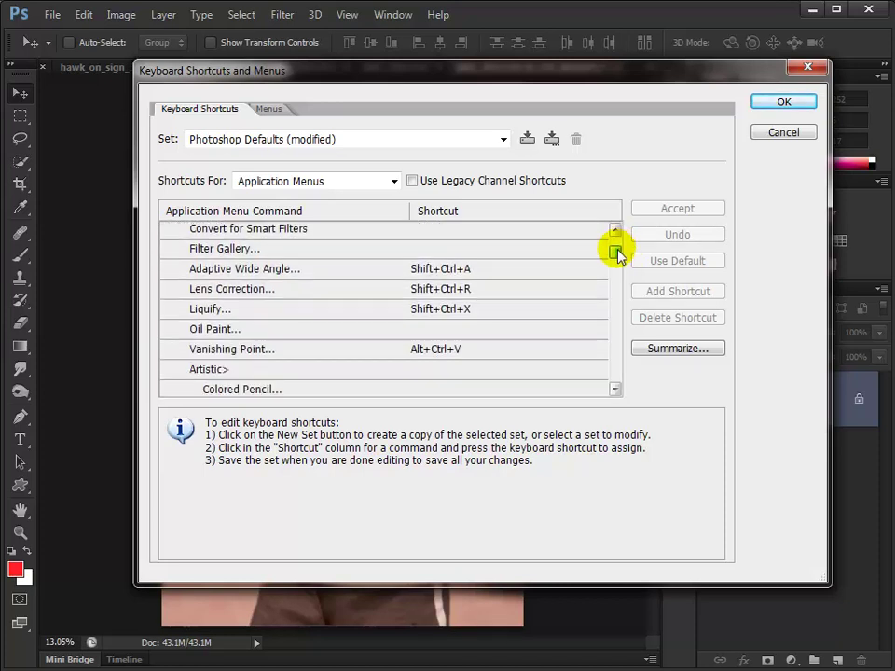
{"action": "left_click", "coordinate": [461, 312]}
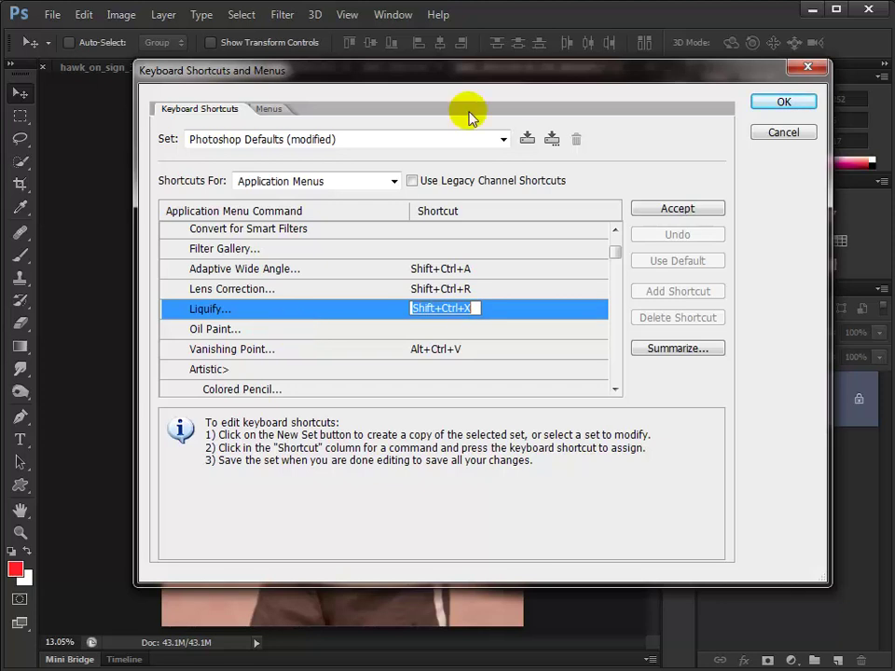
{"action": "key", "text": "Return"}
Examine the available shortcut sets and the visibility and color options for the File menu commands
{"action": "left_click", "coordinate": [503, 140]}
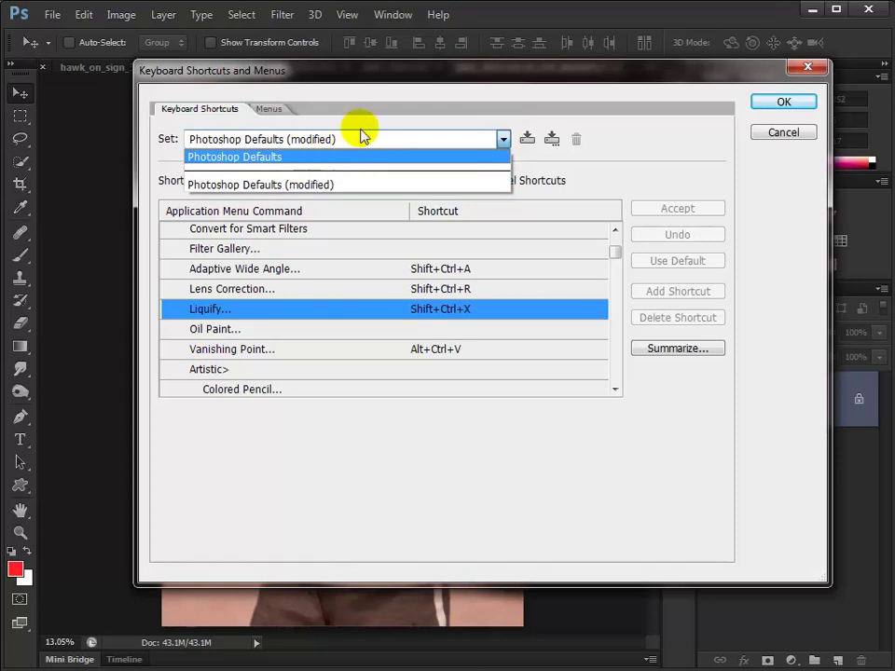
{"action": "left_click", "coordinate": [290, 112]}
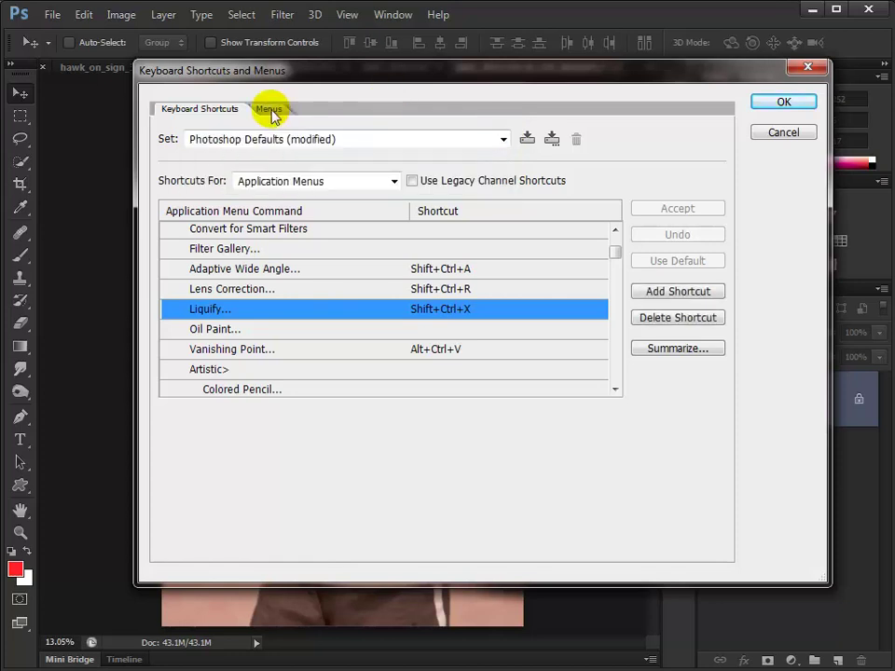
{"action": "left_click", "coordinate": [276, 114]}
{"action": "left_click", "coordinate": [177, 233]}
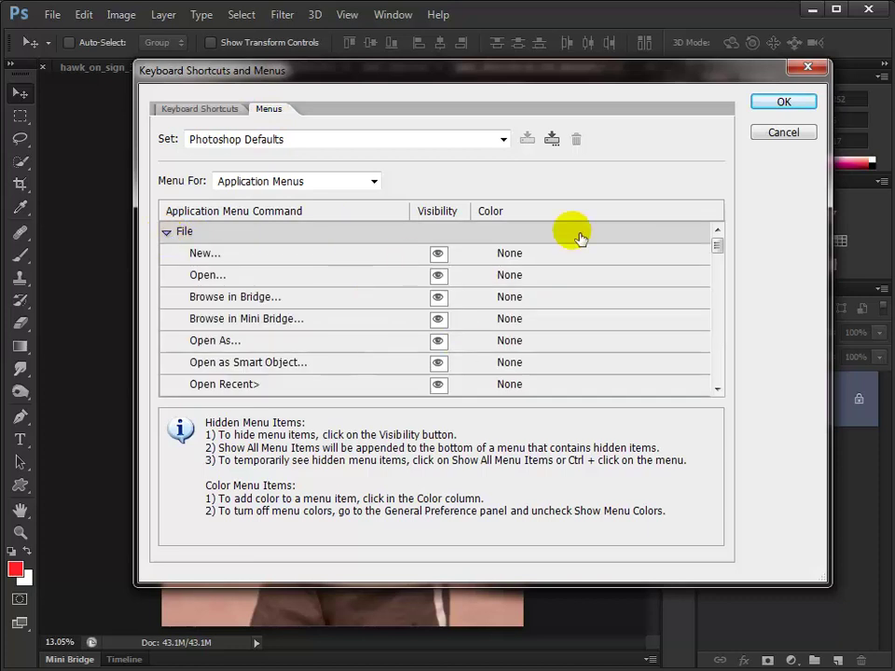
{"action": "left_click", "coordinate": [200, 110]}
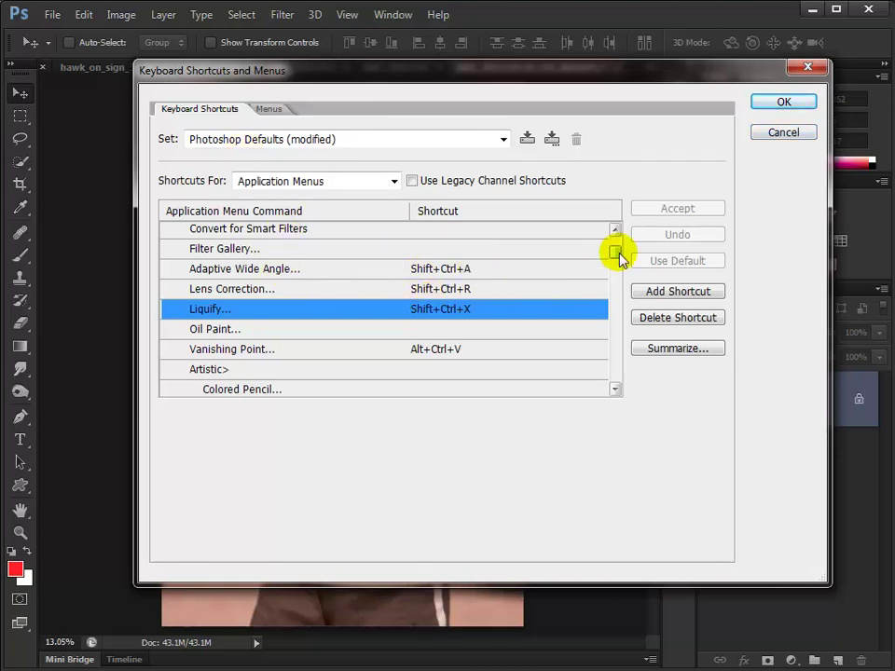
Review the keyboard shortcuts for Tools, then leave the shortcut settings without saving changes
{"action": "mouse_move", "coordinate": [617, 249]}
{"action": "left_mouse_down"}
{"action": "mouse_move", "coordinate": [620, 267]}
{"action": "mouse_move", "coordinate": [613, 234]}
{"action": "left_mouse_up"}
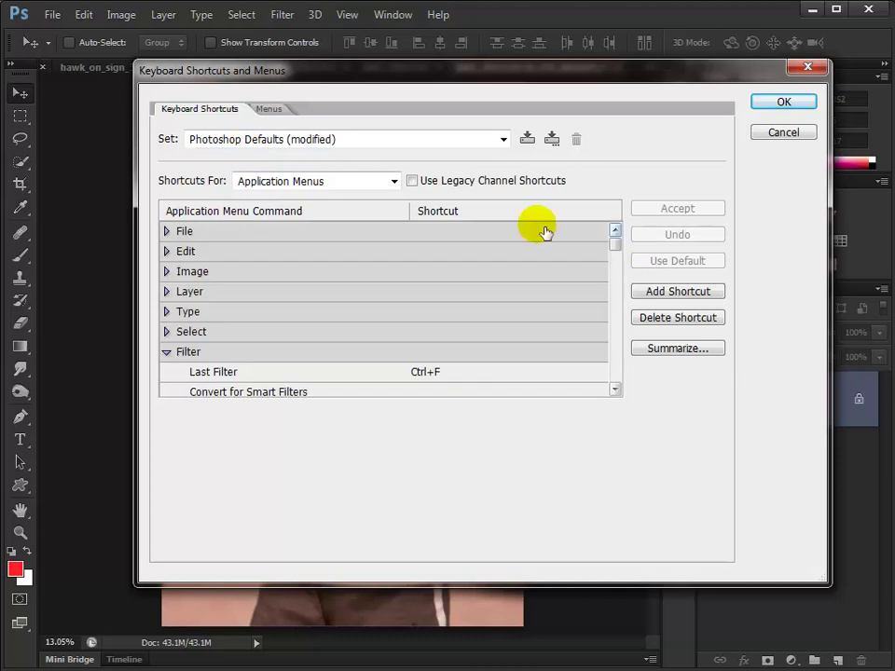
{"action": "left_click", "coordinate": [348, 188]}
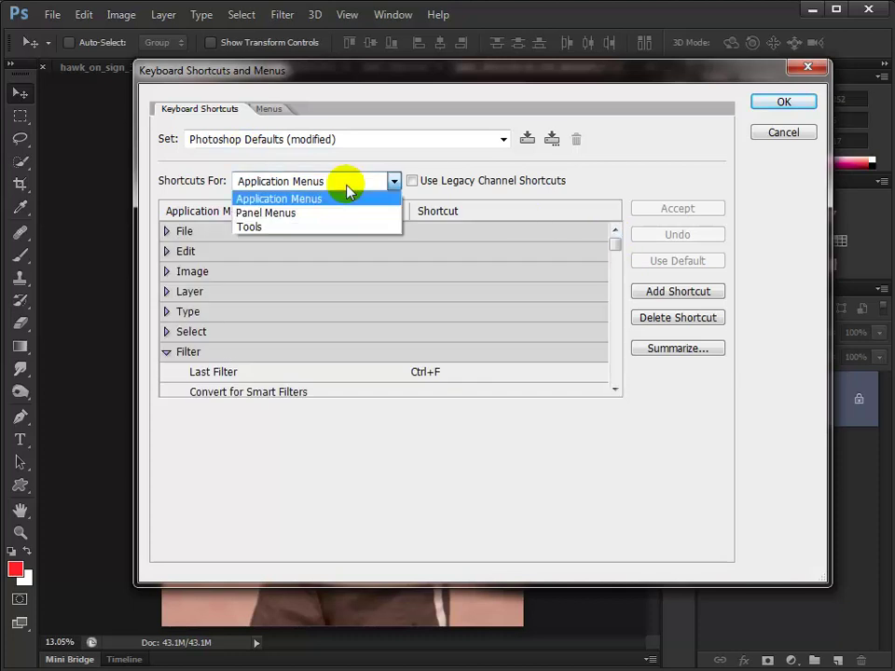
{"action": "left_click", "coordinate": [294, 227]}
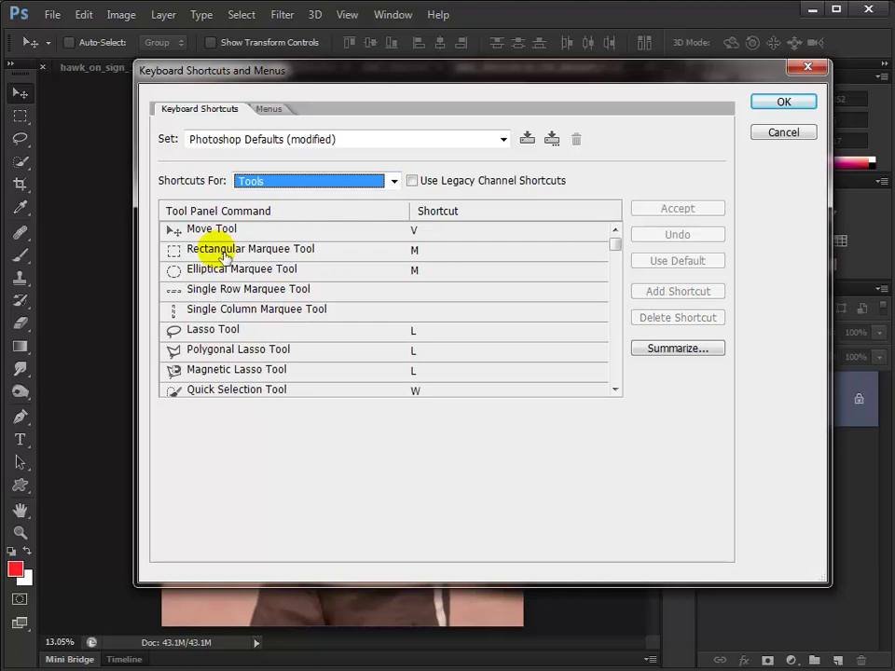
{"action": "mouse_move", "coordinate": [614, 244]}
{"action": "left_mouse_down"}
{"action": "mouse_move", "coordinate": [614, 352]}
{"action": "mouse_move", "coordinate": [625, 234]}
{"action": "left_mouse_up"}
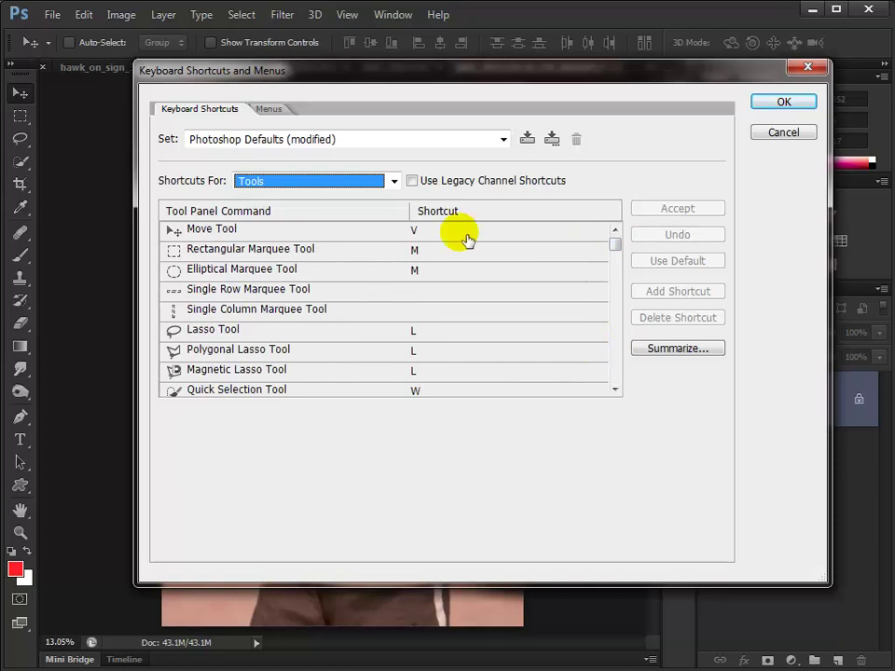
{"action": "left_click", "coordinate": [783, 132]}
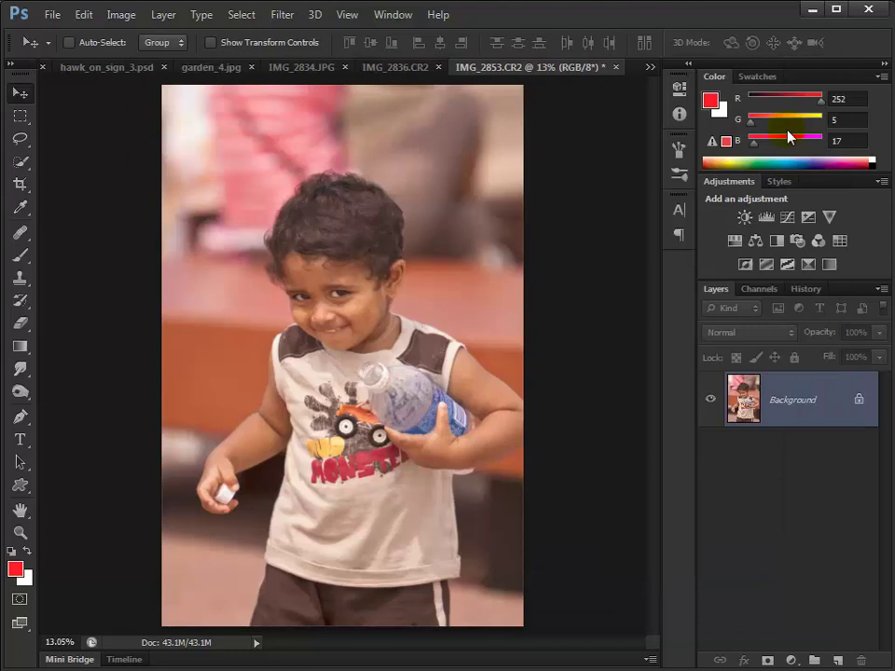
Make a rectangular marquee selection over the boy's face and extend its lower corner down to his shirt with Transform Selection
{"action": "left_click", "coordinate": [240, 15]}
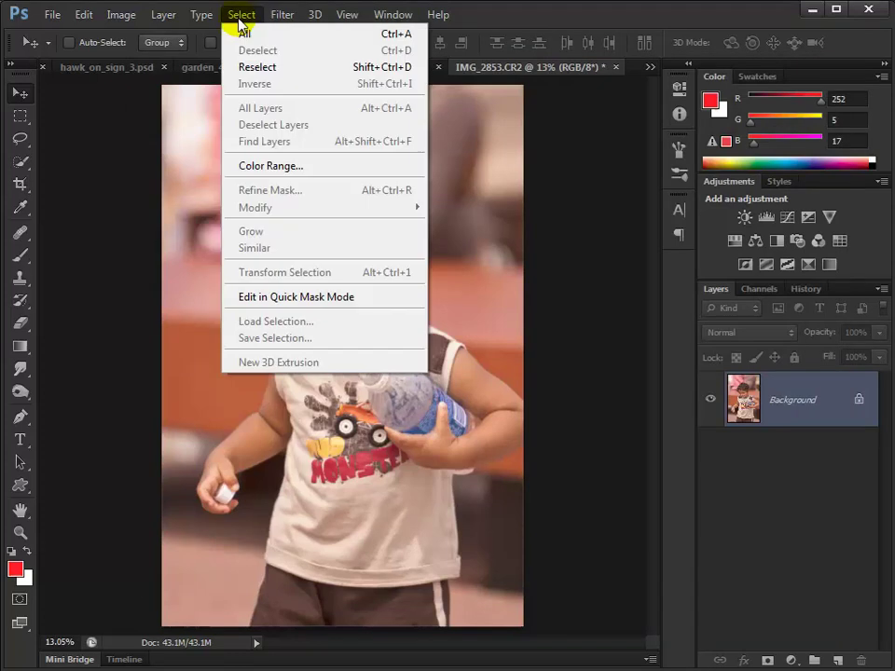
{"action": "left_click", "coordinate": [465, 286]}
{"action": "left_click", "coordinate": [19, 117]}
{"action": "left_click_drag", "start_coordinate": [260, 212], "coordinate": [369, 333]}
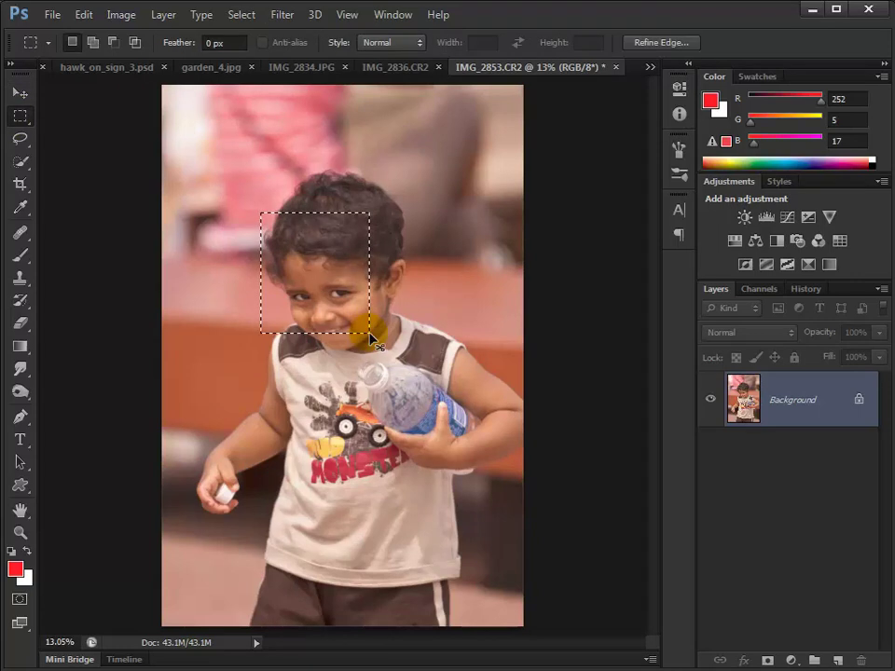
{"action": "key", "text": "ctrl+t"}
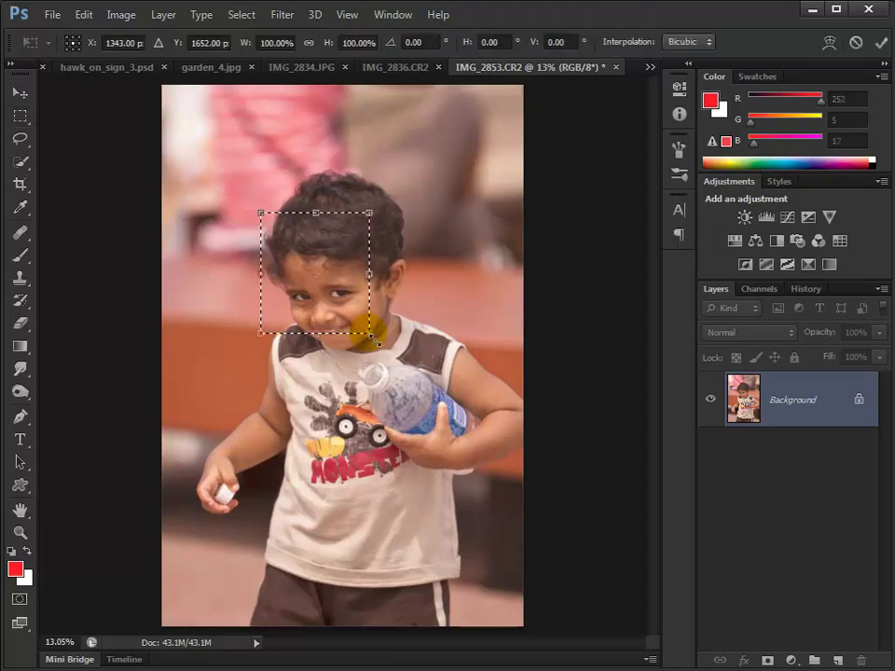
{"action": "left_click_drag", "start_coordinate": [374, 339], "coordinate": [427, 468]}
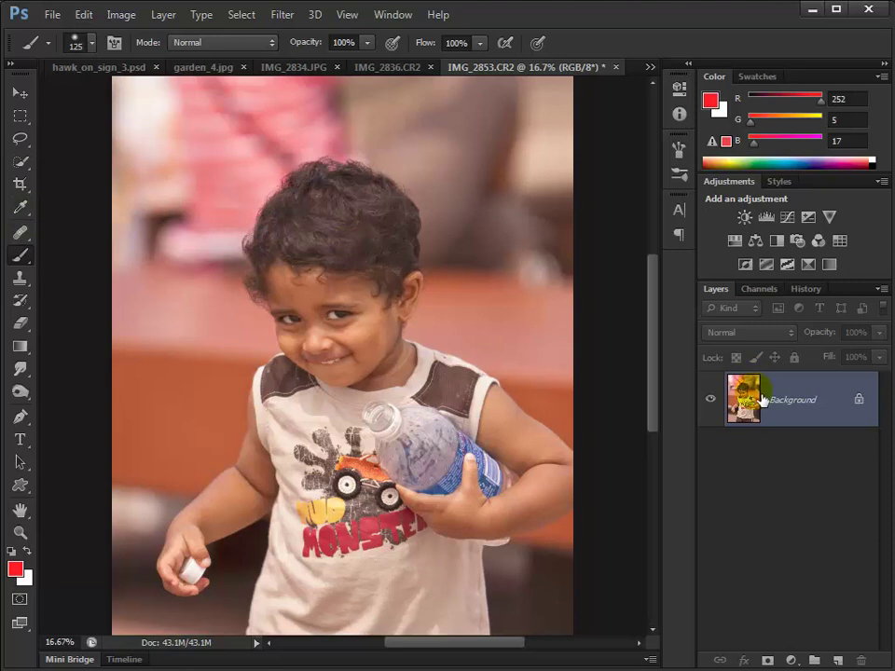
Duplicate the Background layer, then paint a red stroke down the boy's face and undo it
{"action": "key", "text": "ctrl+j"}
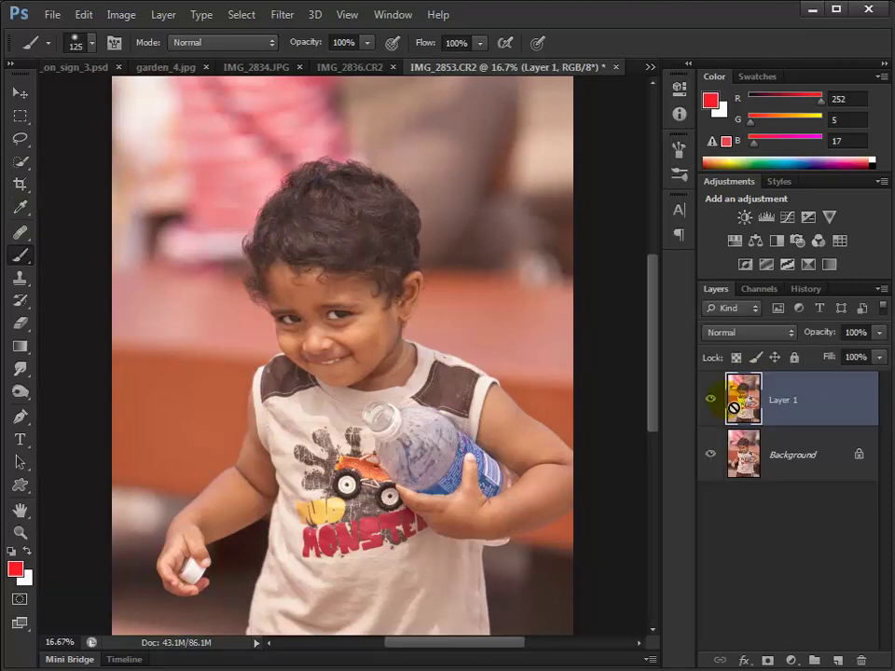
{"action": "left_click_drag", "start_coordinate": [348, 225], "coordinate": [340, 333]}
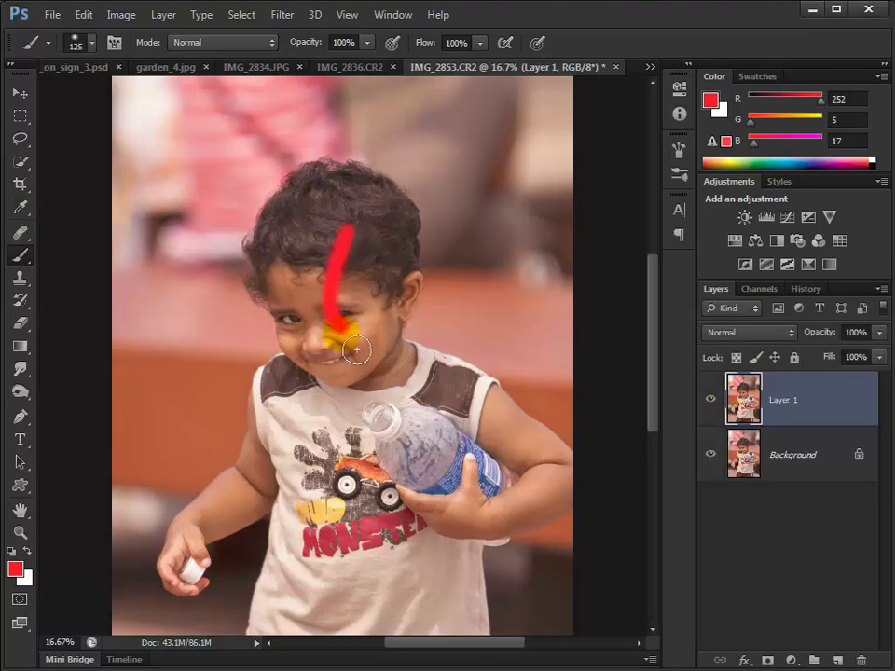
{"action": "key", "text": "ctrl+z"}
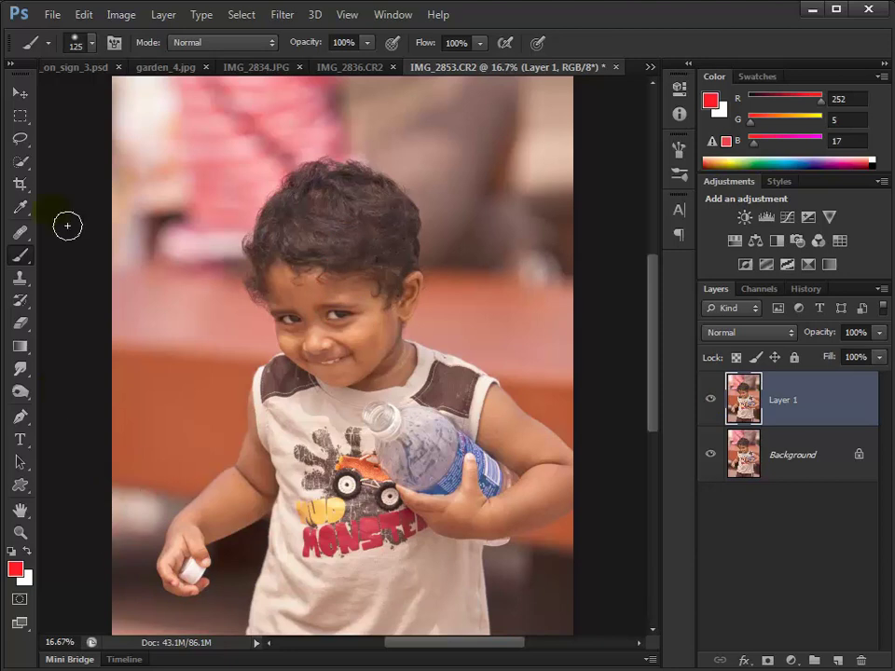
Select the boy from head to shirt with the Quick Selection tool, enlarging its brush to 150
{"action": "left_click", "coordinate": [19, 163]}
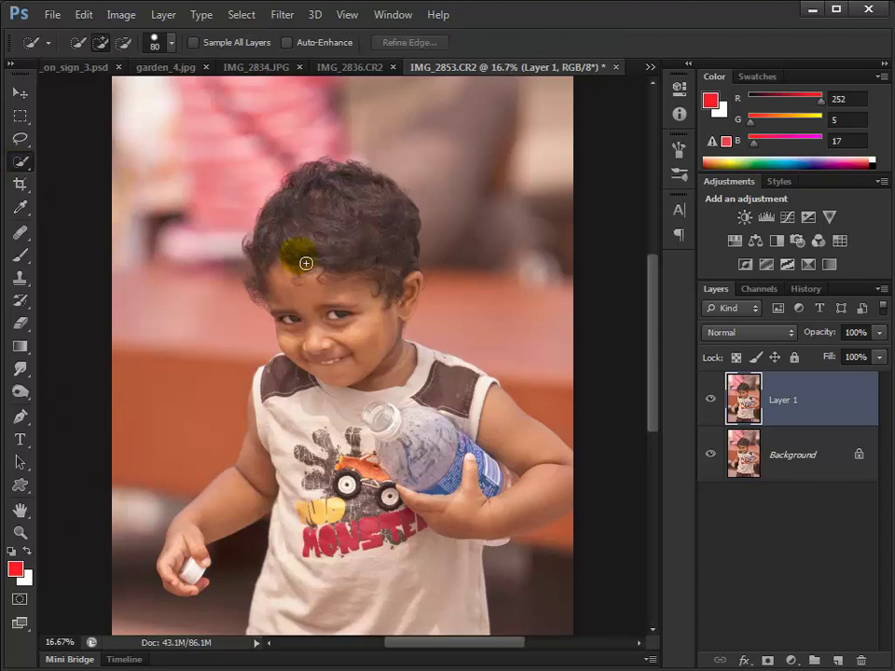
{"action": "mouse_move", "coordinate": [325, 250]}
{"action": "left_mouse_down"}
{"action": "mouse_move", "coordinate": [342, 298]}
{"action": "mouse_move", "coordinate": [353, 259]}
{"action": "mouse_move", "coordinate": [385, 462]}
{"action": "mouse_move", "coordinate": [321, 425]}
{"action": "mouse_move", "coordinate": [278, 432]}
{"action": "mouse_move", "coordinate": [272, 472]}
{"action": "mouse_move", "coordinate": [192, 562]}
{"action": "mouse_move", "coordinate": [191, 585]}
{"action": "mouse_move", "coordinate": [209, 592]}
{"action": "mouse_move", "coordinate": [270, 540]}
{"action": "mouse_move", "coordinate": [552, 513]}
{"action": "mouse_move", "coordinate": [436, 539]}
{"action": "mouse_move", "coordinate": [474, 522]}
{"action": "mouse_move", "coordinate": [499, 439]}
{"action": "mouse_move", "coordinate": [514, 437]}
{"action": "mouse_move", "coordinate": [549, 470]}
{"action": "mouse_move", "coordinate": [471, 543]}
{"action": "left_mouse_up"}
{"action": "key", "text": "]"}
{"action": "key", "text": "]"}
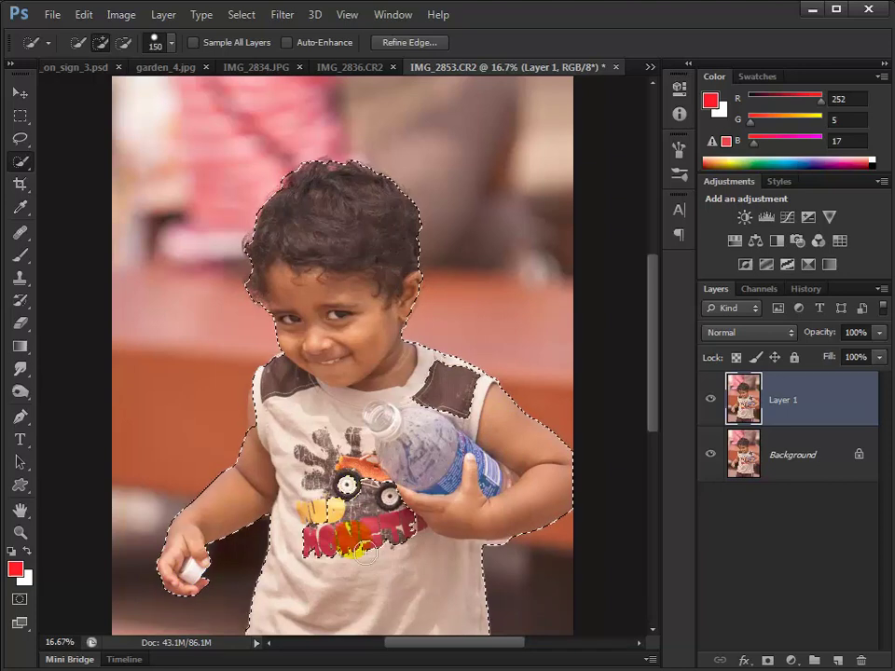
{"action": "left_click_drag", "start_coordinate": [317, 615], "coordinate": [284, 657]}
Extend the quick selection around the boy's ear and subtract some background beside his hair
{"action": "mouse_move", "coordinate": [409, 280]}
{"action": "left_mouse_down"}
{"action": "mouse_move", "coordinate": [405, 336]}
{"action": "mouse_move", "coordinate": [397, 234]}
{"action": "mouse_move", "coordinate": [338, 187]}
{"action": "mouse_move", "coordinate": [358, 183]}
{"action": "mouse_move", "coordinate": [342, 180]}
{"action": "mouse_move", "coordinate": [275, 239]}
{"action": "mouse_move", "coordinate": [265, 262]}
{"action": "mouse_move", "coordinate": [275, 321]}
{"action": "mouse_move", "coordinate": [299, 329]}
{"action": "mouse_move", "coordinate": [384, 324]}
{"action": "mouse_move", "coordinate": [268, 305]}
{"action": "mouse_move", "coordinate": [448, 290]}
{"action": "mouse_move", "coordinate": [447, 271]}
{"action": "mouse_move", "coordinate": [425, 266]}
{"action": "mouse_move", "coordinate": [428, 304]}
{"action": "mouse_move", "coordinate": [413, 330]}
{"action": "mouse_move", "coordinate": [466, 320]}
{"action": "mouse_move", "coordinate": [422, 231]}
{"action": "mouse_move", "coordinate": [387, 189]}
{"action": "mouse_move", "coordinate": [337, 187]}
{"action": "mouse_move", "coordinate": [315, 210]}
{"action": "mouse_move", "coordinate": [298, 190]}
{"action": "mouse_move", "coordinate": [302, 203]}
{"action": "mouse_move", "coordinate": [280, 223]}
{"action": "mouse_move", "coordinate": [305, 270]}
{"action": "mouse_move", "coordinate": [323, 257]}
{"action": "mouse_move", "coordinate": [303, 211]}
{"action": "mouse_move", "coordinate": [295, 205]}
{"action": "mouse_move", "coordinate": [278, 234]}
{"action": "mouse_move", "coordinate": [293, 255]}
{"action": "mouse_move", "coordinate": [333, 223]}
{"action": "mouse_move", "coordinate": [454, 302]}
{"action": "mouse_move", "coordinate": [291, 238]}
{"action": "mouse_move", "coordinate": [330, 220]}
{"action": "mouse_move", "coordinate": [454, 310]}
{"action": "mouse_move", "coordinate": [505, 322]}
{"action": "mouse_move", "coordinate": [453, 294]}
{"action": "mouse_move", "coordinate": [453, 283]}
{"action": "mouse_move", "coordinate": [489, 316]}
{"action": "left_mouse_up"}
{"action": "key", "text": "alt"}
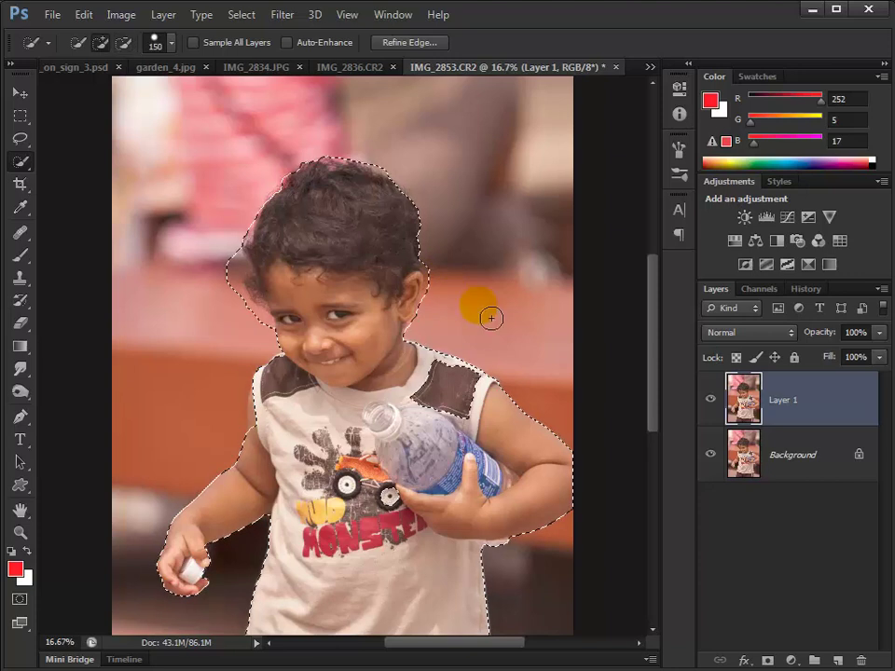
{"action": "mouse_move", "coordinate": [223, 309]}
{"action": "left_mouse_down"}
{"action": "mouse_move", "coordinate": [226, 274]}
{"action": "mouse_move", "coordinate": [228, 317]}
{"action": "left_mouse_up"}
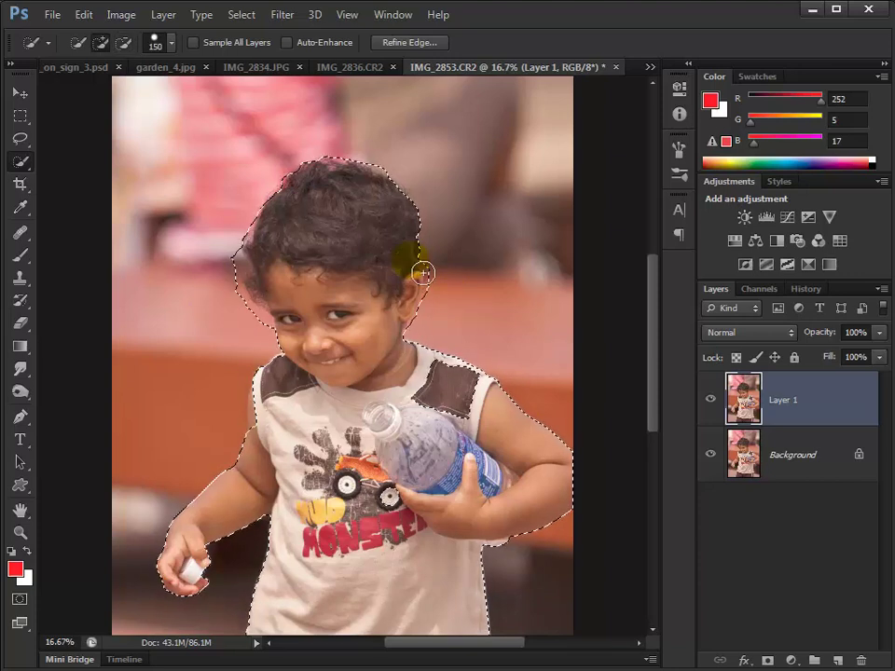
Refine the selection's edge with a 3.3 px radius and Smooth 6, brushing around the boy's hair and ear
{"action": "left_click", "coordinate": [416, 44]}
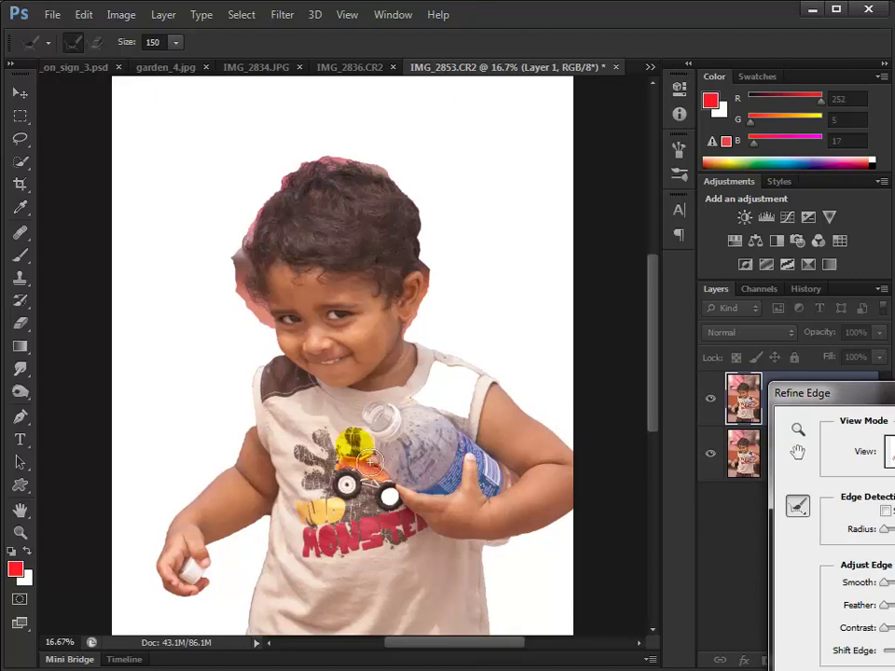
{"action": "left_click_drag", "start_coordinate": [892, 403], "coordinate": [696, 212]}
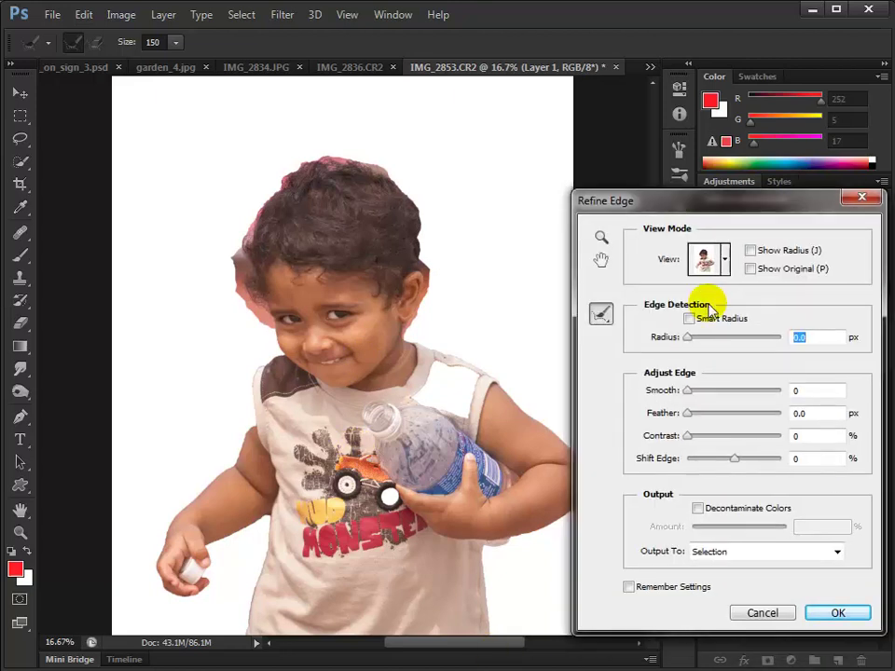
{"action": "left_click_drag", "start_coordinate": [693, 340], "coordinate": [705, 341]}
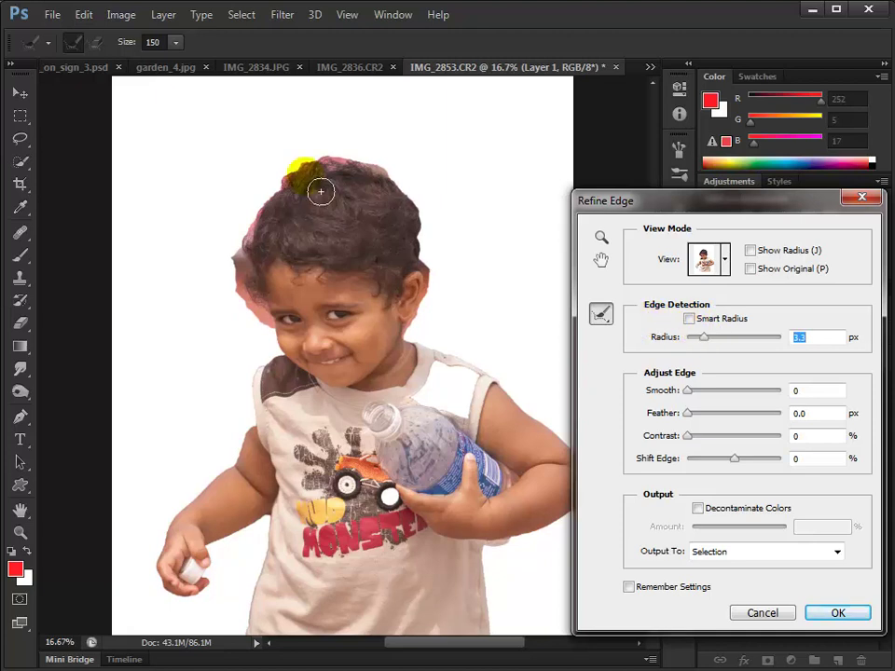
{"action": "mouse_move", "coordinate": [298, 207]}
{"action": "left_mouse_down"}
{"action": "mouse_move", "coordinate": [252, 279]}
{"action": "mouse_move", "coordinate": [254, 260]}
{"action": "mouse_move", "coordinate": [276, 342]}
{"action": "mouse_move", "coordinate": [254, 284]}
{"action": "mouse_move", "coordinate": [260, 250]}
{"action": "mouse_move", "coordinate": [302, 179]}
{"action": "mouse_move", "coordinate": [276, 206]}
{"action": "mouse_move", "coordinate": [361, 176]}
{"action": "mouse_move", "coordinate": [411, 194]}
{"action": "mouse_move", "coordinate": [437, 288]}
{"action": "mouse_move", "coordinate": [471, 317]}
{"action": "left_mouse_up"}
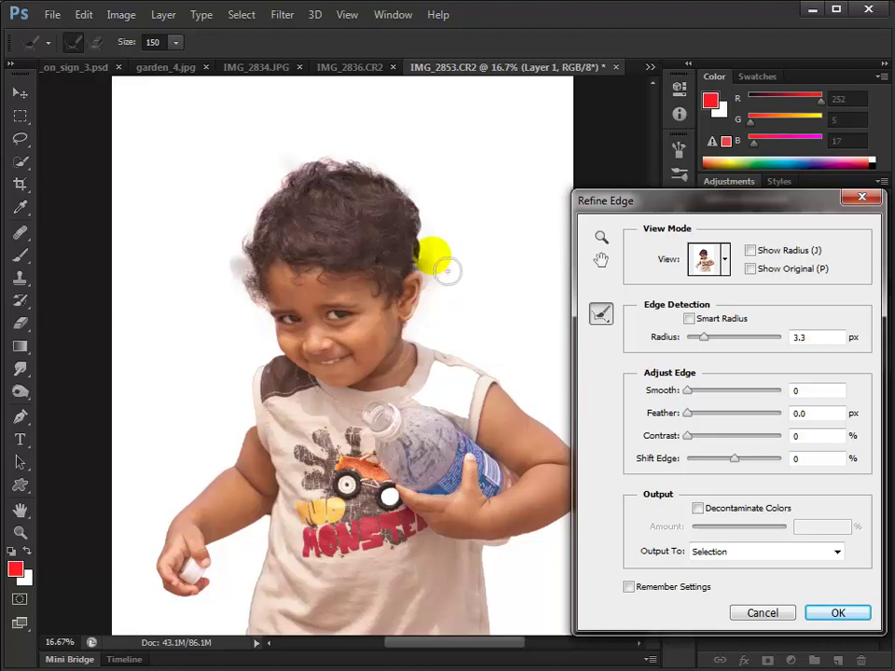
{"action": "mouse_move", "coordinate": [443, 269]}
{"action": "left_mouse_down"}
{"action": "mouse_move", "coordinate": [435, 330]}
{"action": "mouse_move", "coordinate": [431, 269]}
{"action": "mouse_move", "coordinate": [450, 359]}
{"action": "left_mouse_up"}
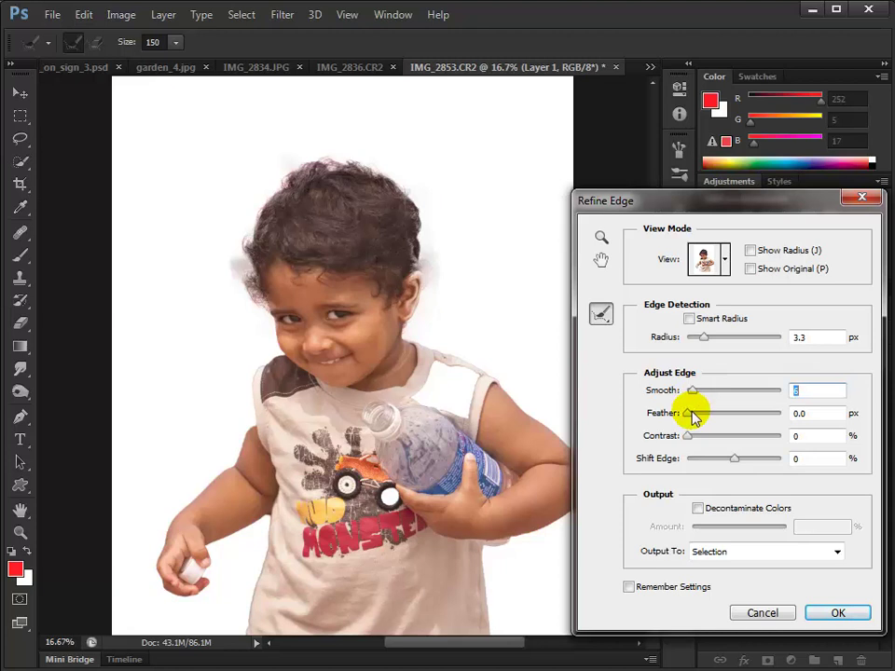
Preview the refined selection in the Marching Ants, Overlay, Black & White and On Layers view modes, then return to On White
{"action": "left_click", "coordinate": [705, 260]}
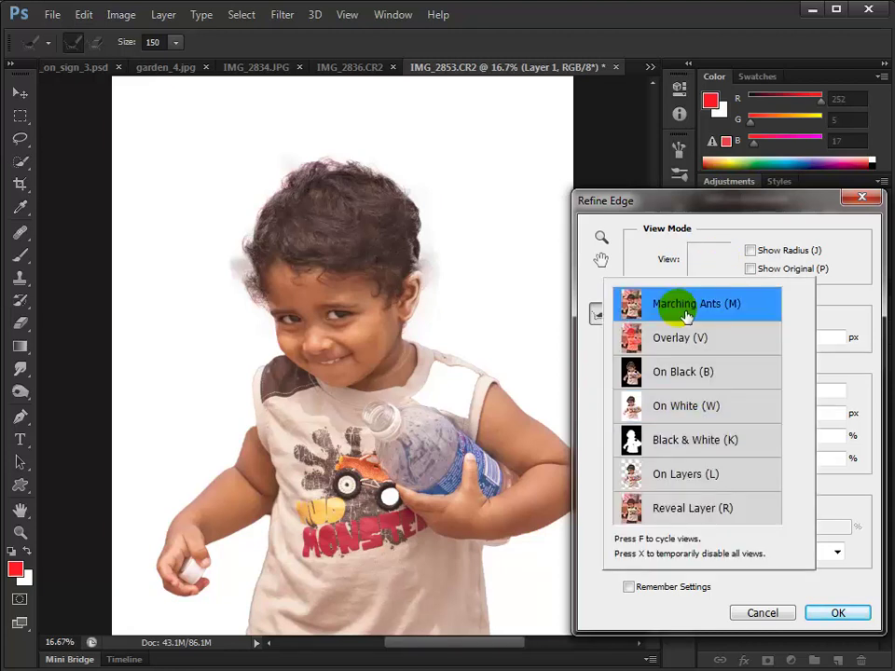
{"action": "left_click", "coordinate": [703, 294]}
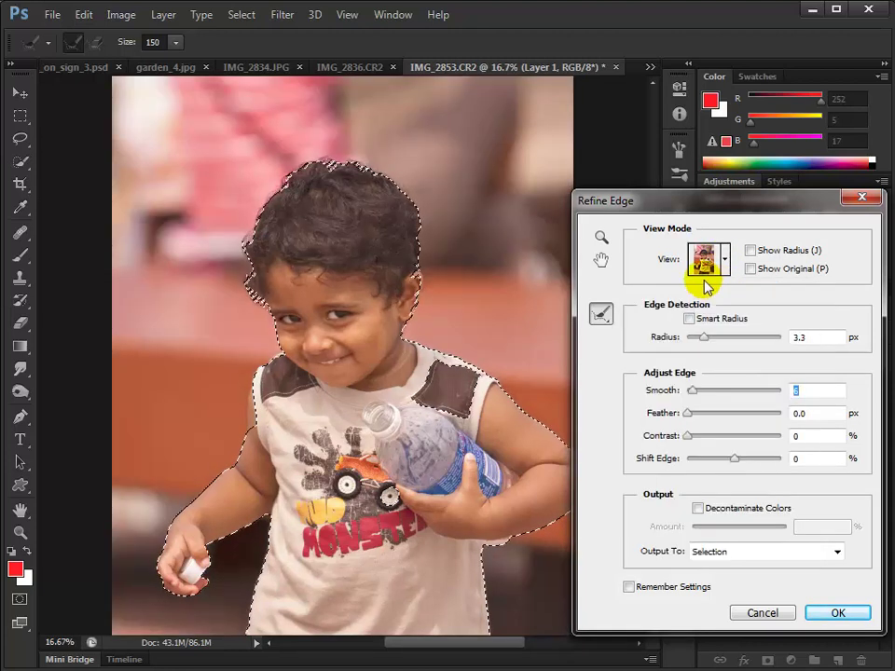
{"action": "left_click", "coordinate": [705, 266]}
{"action": "left_click", "coordinate": [667, 339]}
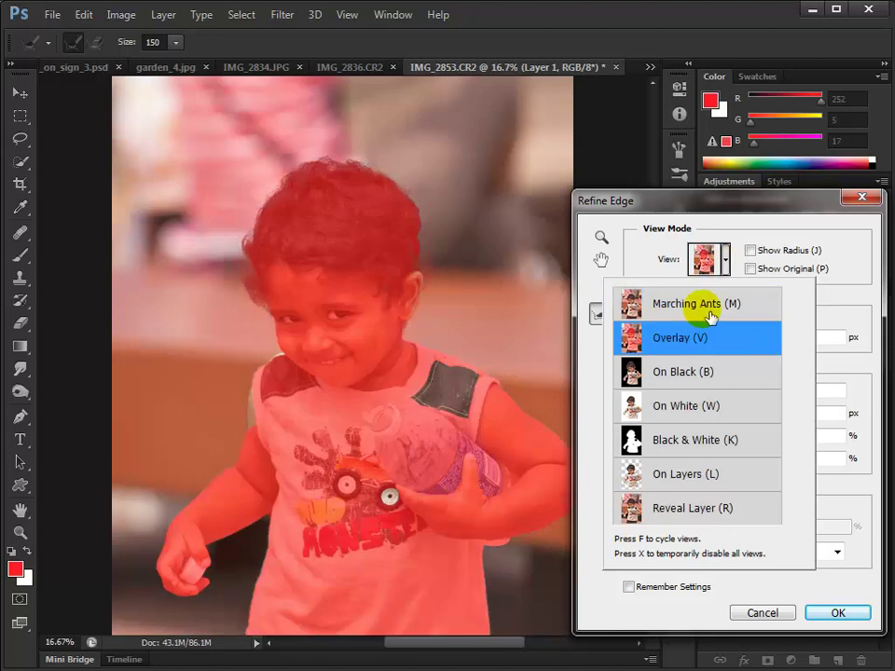
{"action": "left_click", "coordinate": [736, 254]}
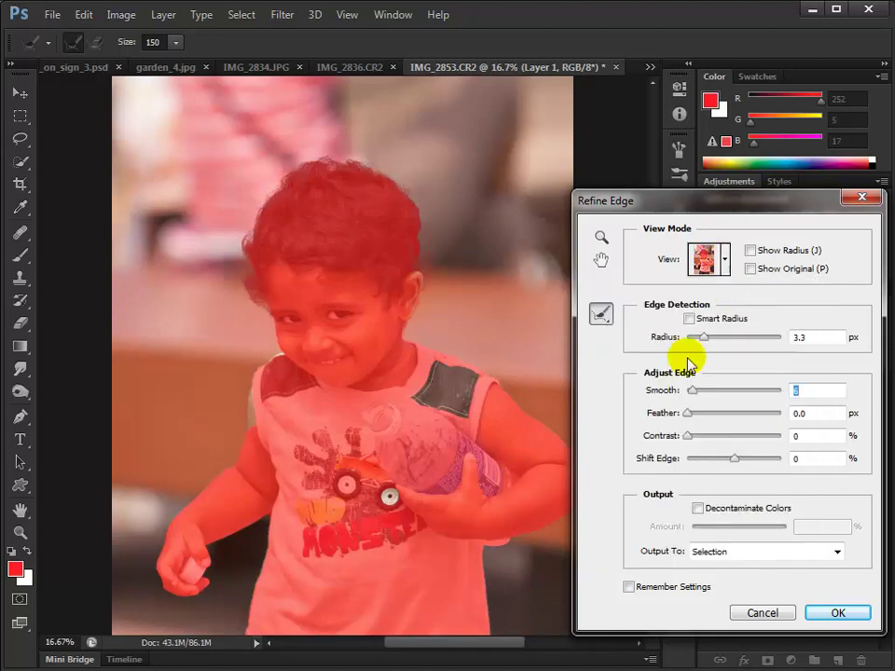
{"action": "left_click", "coordinate": [725, 270]}
{"action": "left_click", "coordinate": [678, 451]}
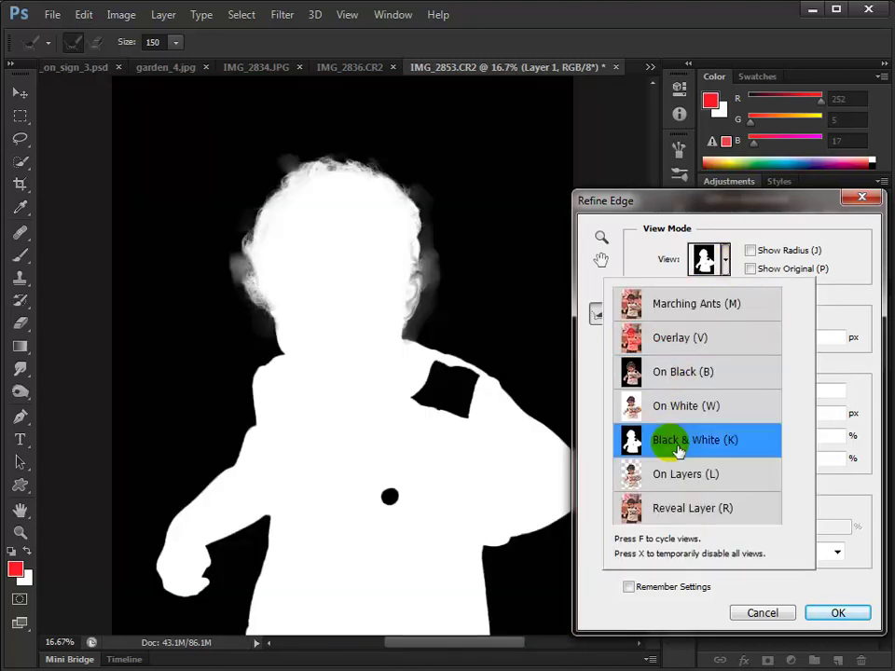
{"action": "left_click", "coordinate": [316, 271]}
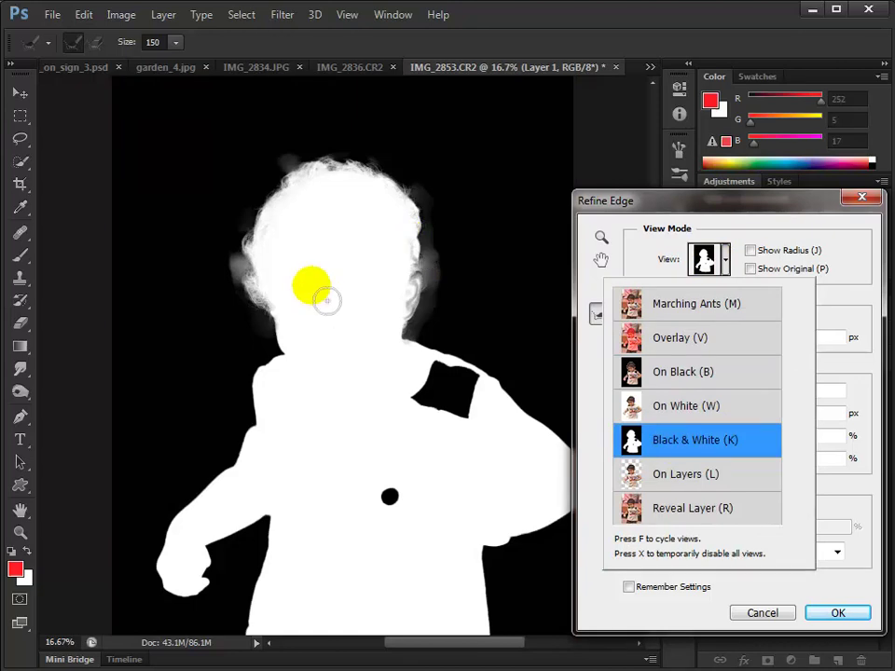
{"action": "left_click", "coordinate": [645, 374]}
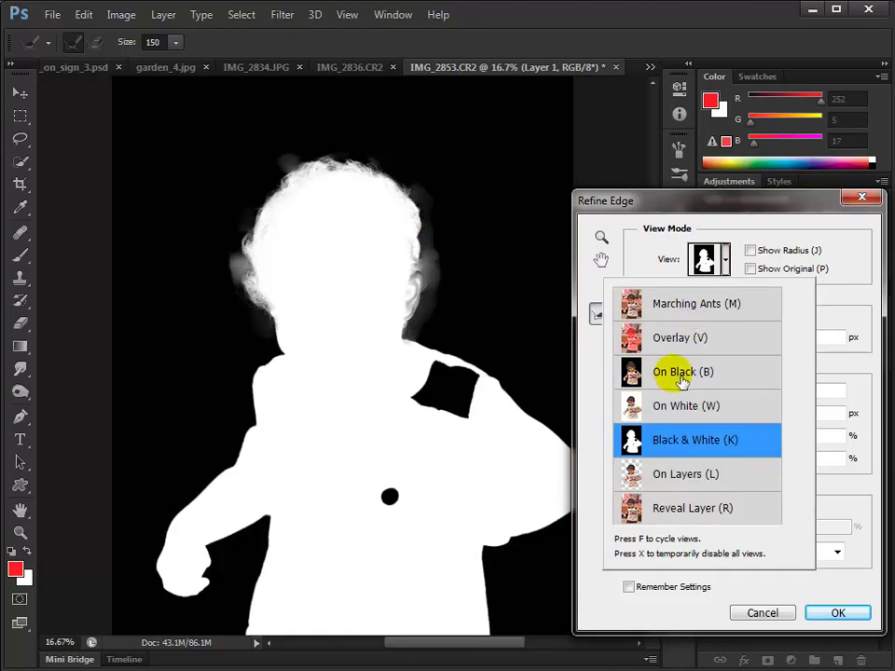
{"action": "left_click", "coordinate": [685, 475]}
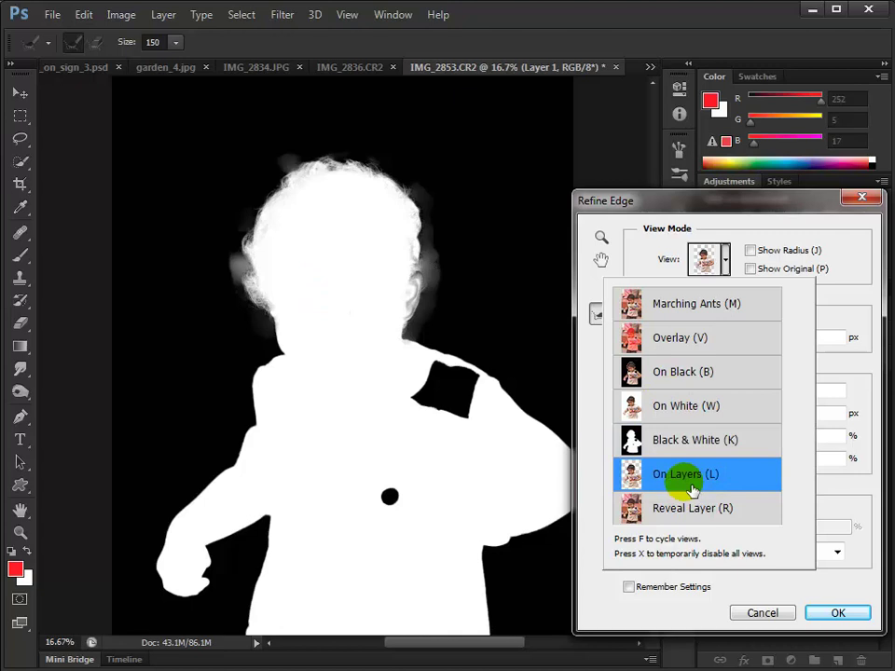
{"action": "left_click", "coordinate": [675, 405]}
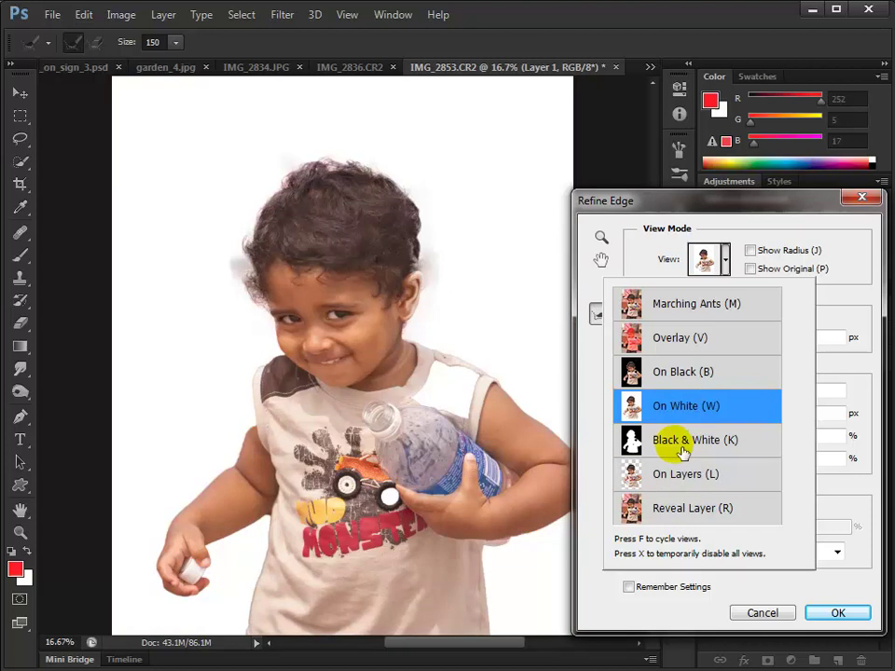
{"action": "left_click", "coordinate": [782, 228]}
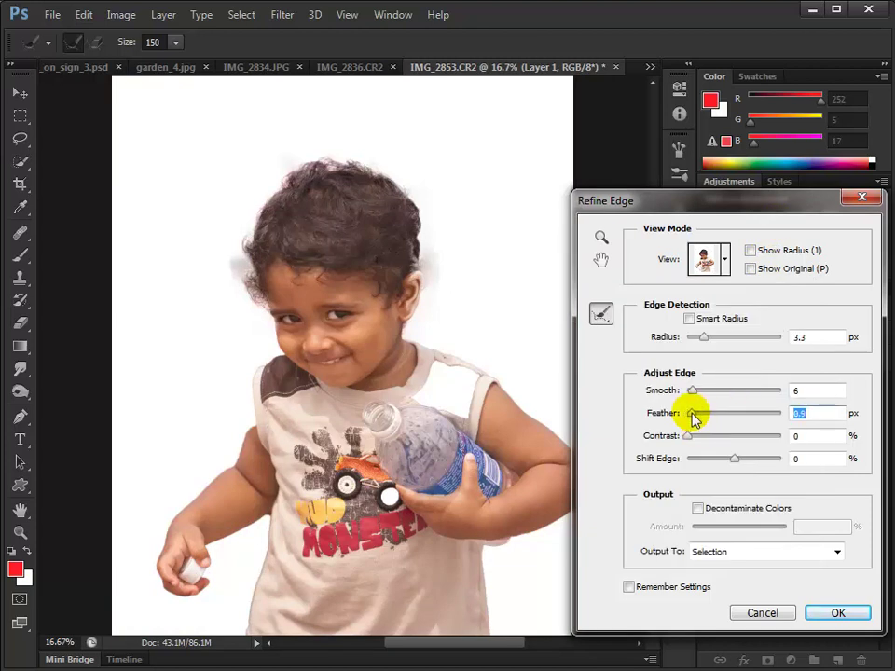
Set Feather to 0.9 px and Shift Edge to -14%, enable Decontaminate Colors, and output the refinement to a New Layer with Layer Mask
{"action": "left_click", "coordinate": [698, 507]}
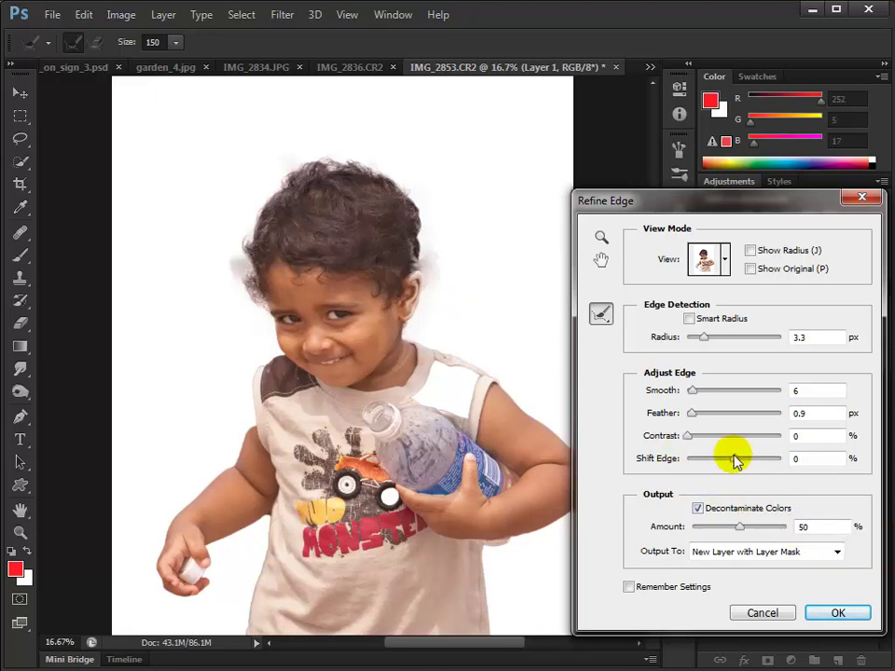
{"action": "left_click_drag", "start_coordinate": [733, 458], "coordinate": [727, 466]}
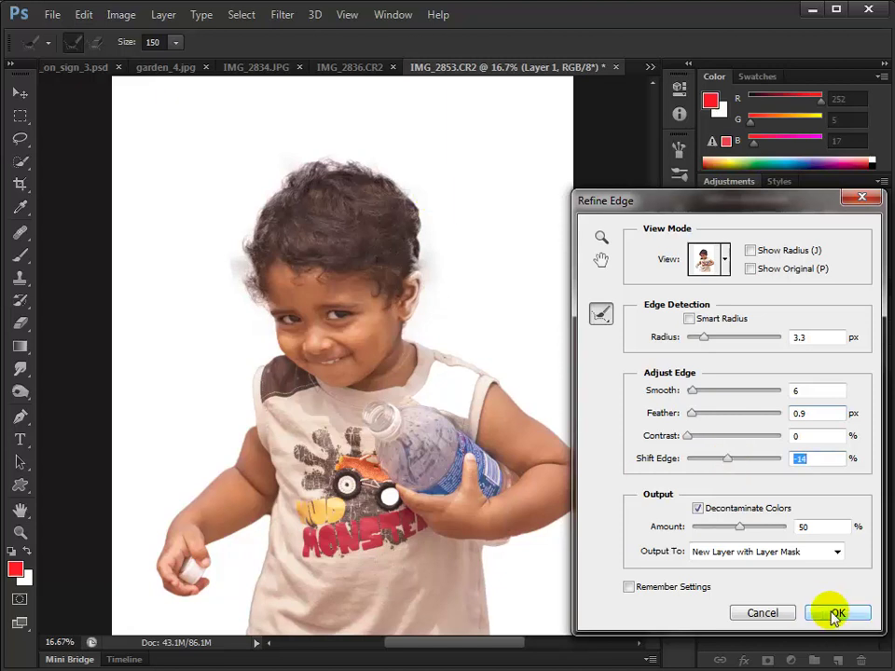
{"action": "left_click", "coordinate": [835, 613]}
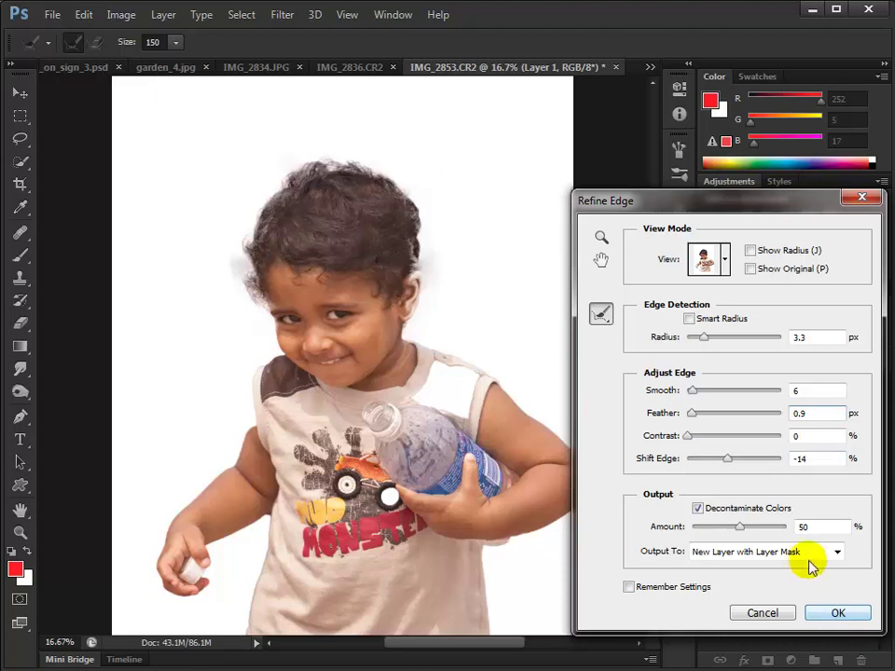
{"action": "left_click", "coordinate": [813, 557]}
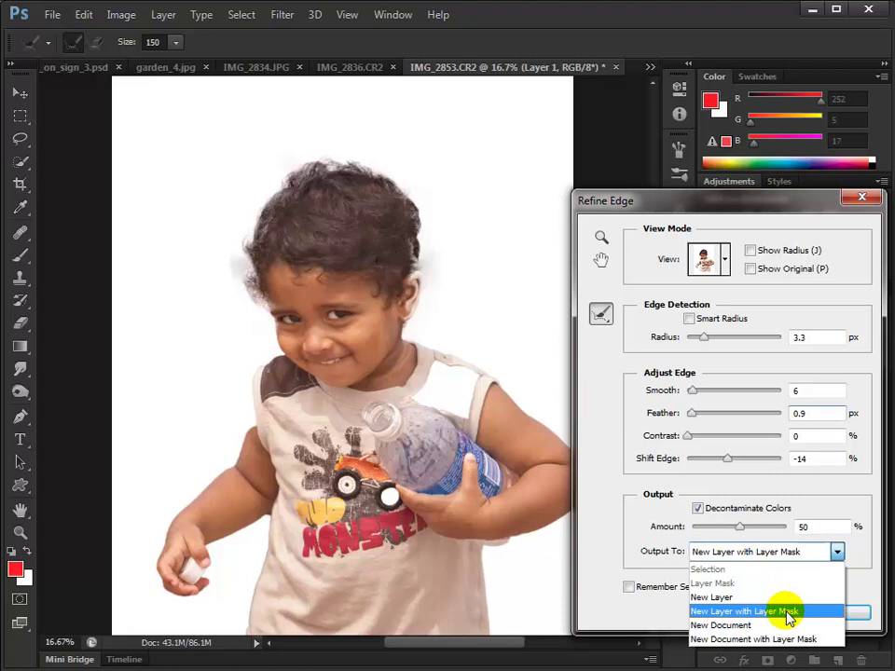
{"action": "left_click", "coordinate": [790, 612]}
{"action": "left_click", "coordinate": [819, 614]}
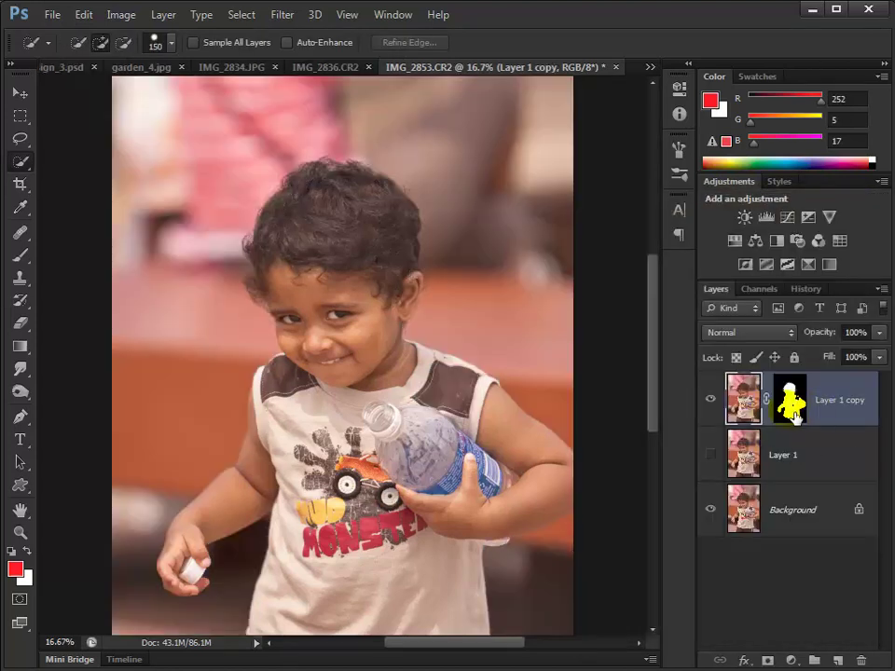
Select Layer 1 beneath the masked copy and make it visible
{"action": "left_click", "coordinate": [757, 407]}
{"action": "left_click", "coordinate": [755, 453]}
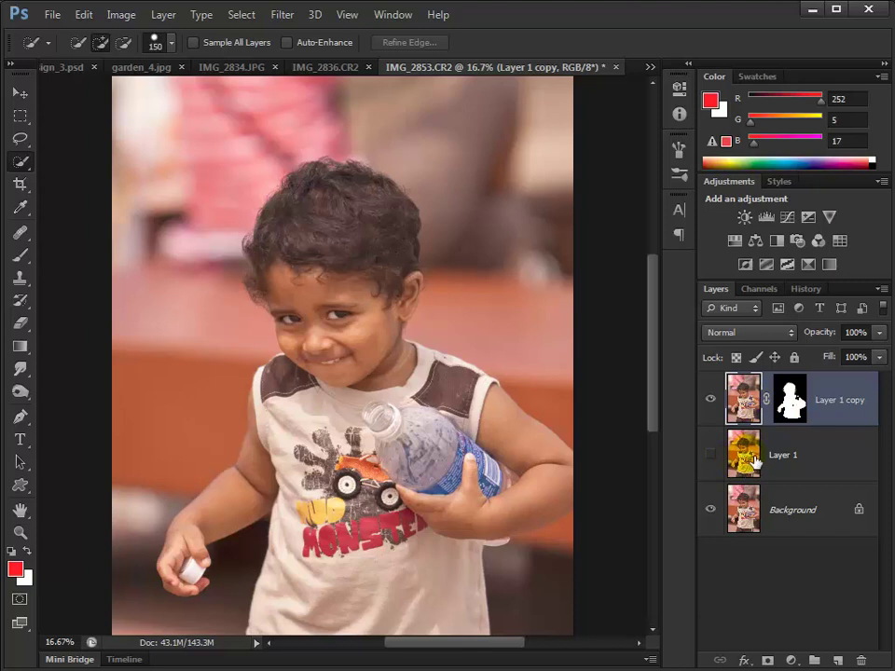
{"action": "left_click", "coordinate": [755, 457]}
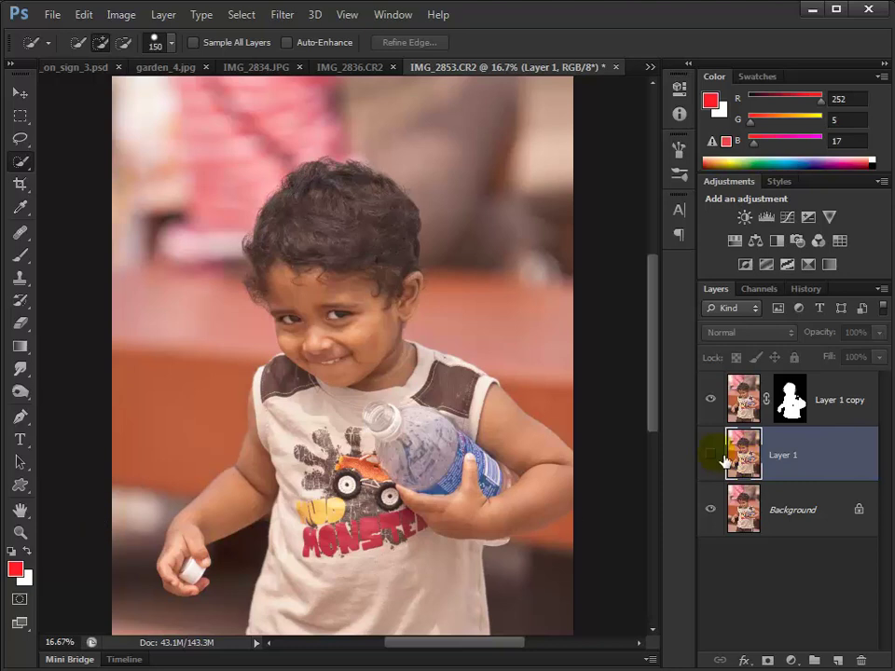
{"action": "left_click", "coordinate": [722, 457]}
{"action": "left_click", "coordinate": [757, 463]}
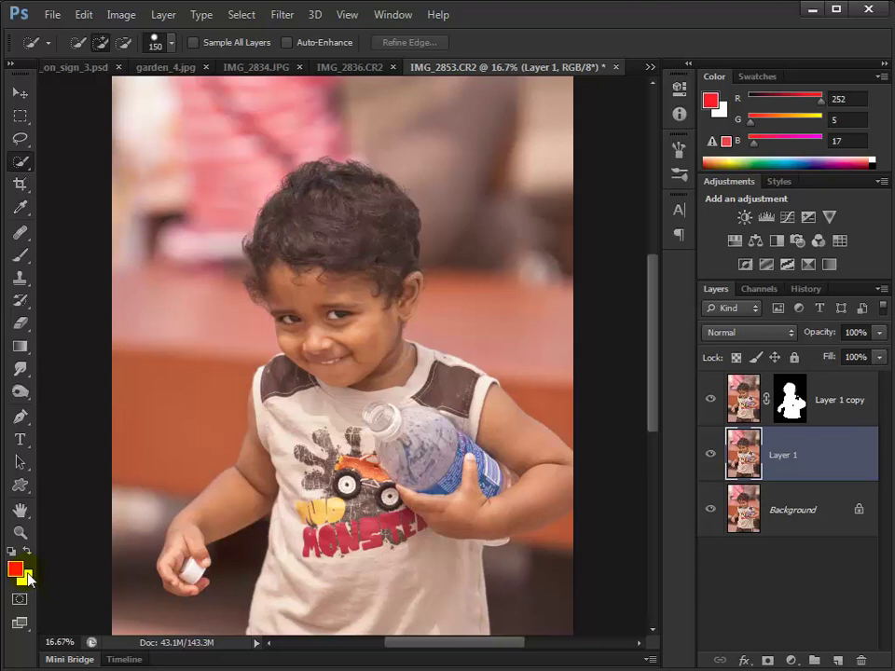
Fill Layer 1 with the white background color, try the red foreground color, and fill it with white again
{"action": "left_click", "coordinate": [742, 454]}
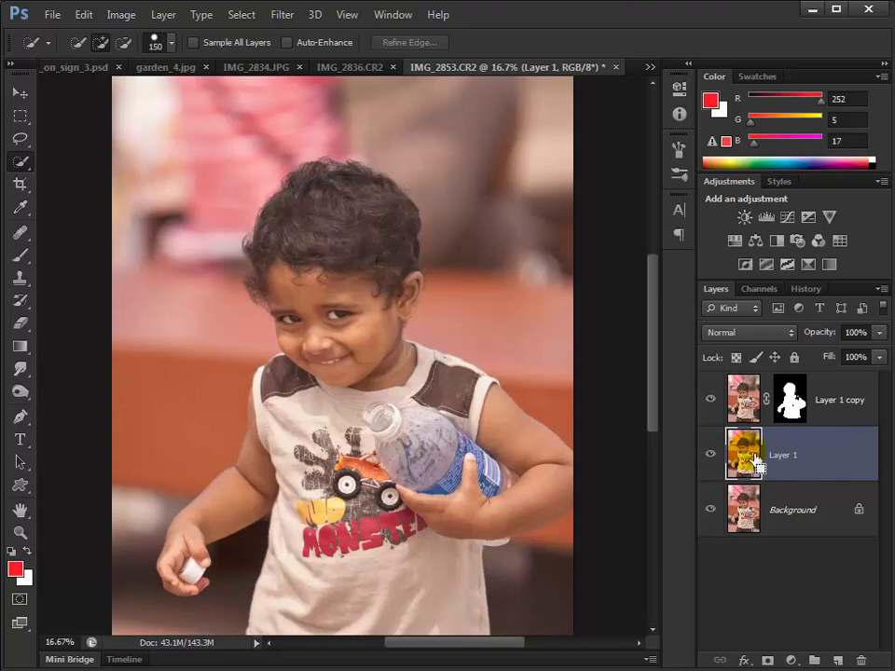
{"action": "key", "text": "ctrl+BackSpace"}
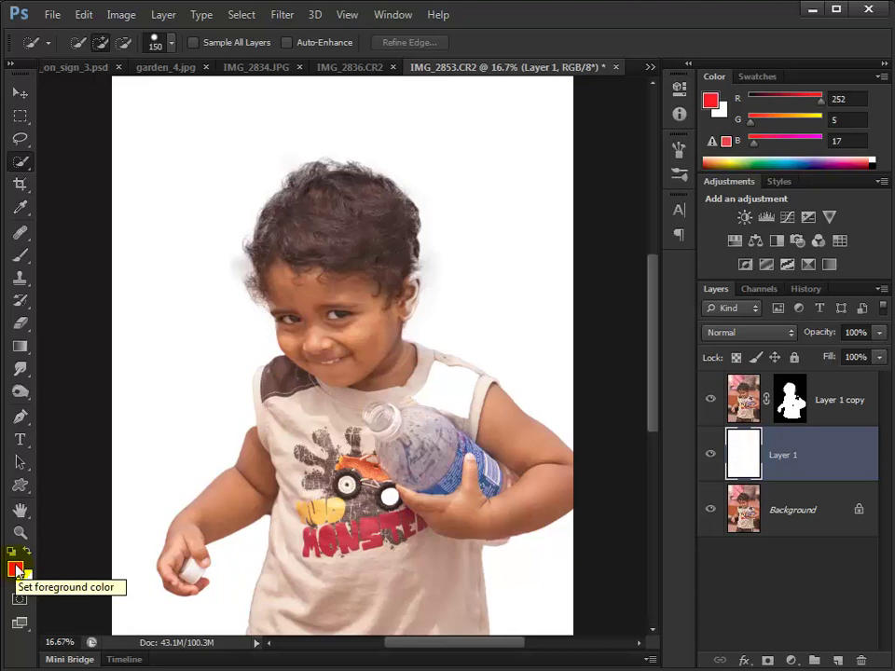
{"action": "key", "text": "alt+BackSpace"}
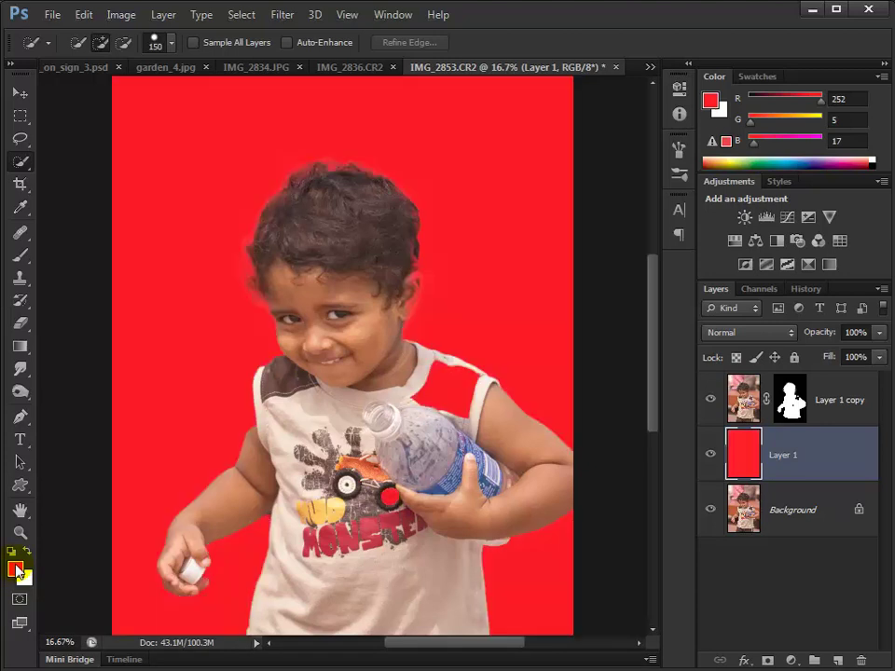
{"action": "key", "text": "ctrl+BackSpace"}
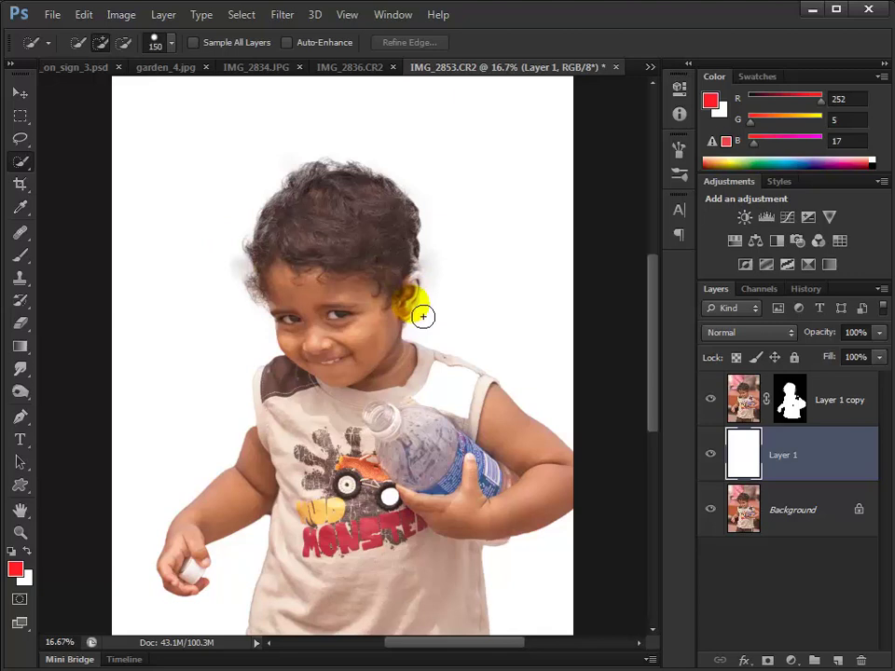
Paint over the boy's faded ear on Layer 1 copy with a 90 px History Brush to restore its pixels
{"action": "left_click", "coordinate": [757, 409]}
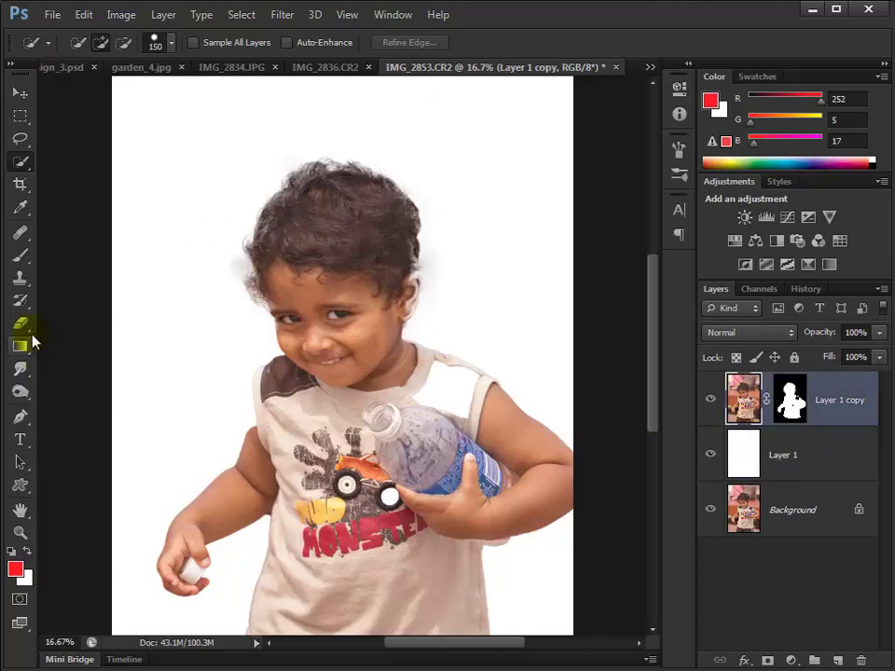
{"action": "left_click", "coordinate": [22, 300]}
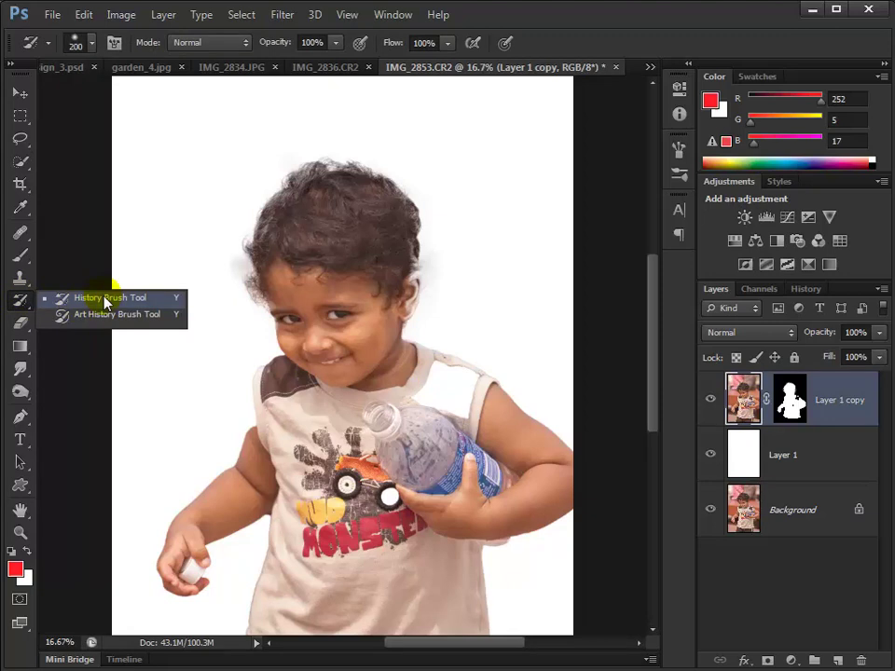
{"action": "left_click", "coordinate": [76, 299]}
{"action": "mouse_move", "coordinate": [281, 324]}
{"action": "left_mouse_down"}
{"action": "mouse_move", "coordinate": [435, 306]}
{"action": "mouse_move", "coordinate": [387, 319]}
{"action": "left_mouse_up"}
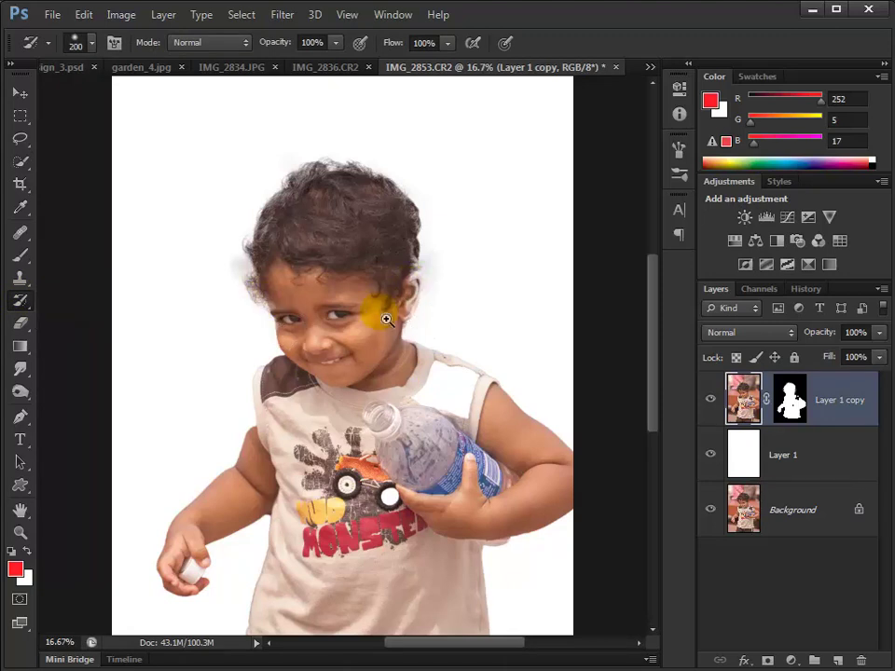
{"action": "scroll", "coordinate": [411, 266], "scroll_direction": "up", "scroll_amount": 5}
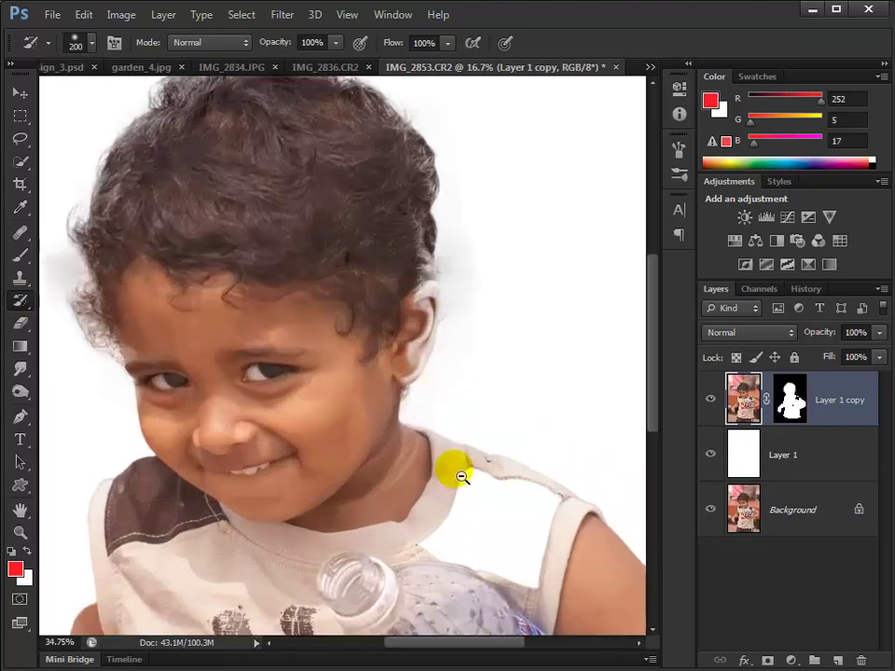
{"action": "key", "text": "bracketleft"}
{"action": "key", "text": "bracketleft"}
{"action": "key", "text": "bracketleft"}
{"action": "key", "text": "bracketleft"}
{"action": "key", "text": "bracketleft"}
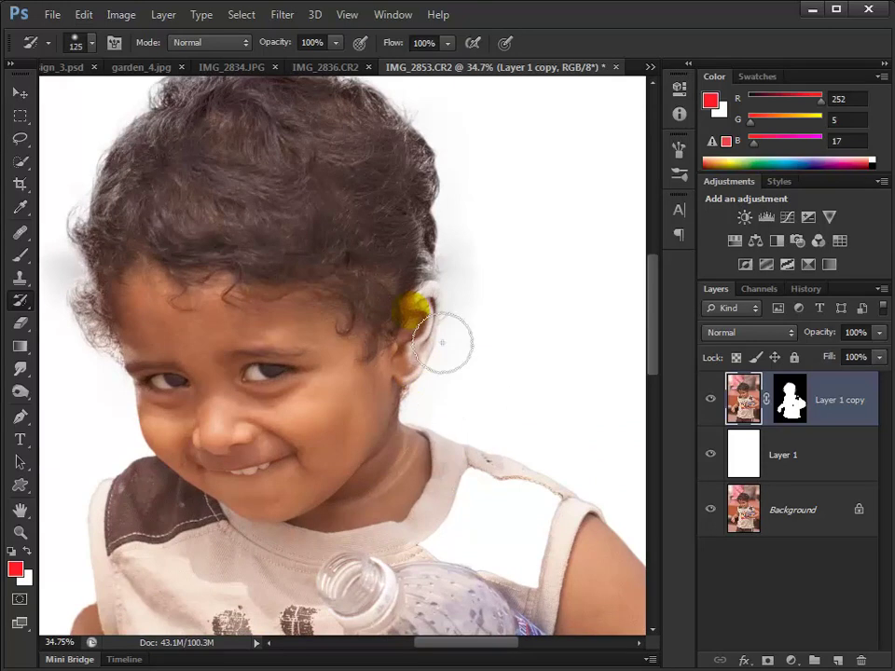
{"action": "mouse_move", "coordinate": [445, 312]}
{"action": "left_mouse_down"}
{"action": "mouse_move", "coordinate": [449, 344]}
{"action": "mouse_move", "coordinate": [454, 313]}
{"action": "mouse_move", "coordinate": [439, 378]}
{"action": "mouse_move", "coordinate": [454, 317]}
{"action": "mouse_move", "coordinate": [407, 417]}
{"action": "mouse_move", "coordinate": [430, 391]}
{"action": "left_mouse_up"}
Paint white on the Layer 1 copy mask with a 125 px Brush to bring back the boy's ear
{"action": "left_click", "coordinate": [793, 402]}
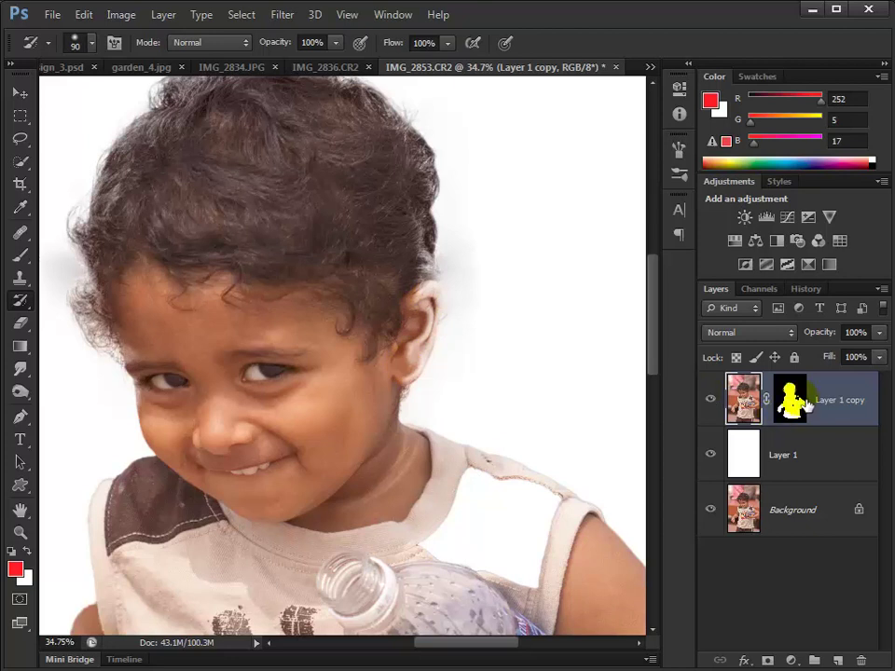
{"action": "left_click", "coordinate": [489, 344]}
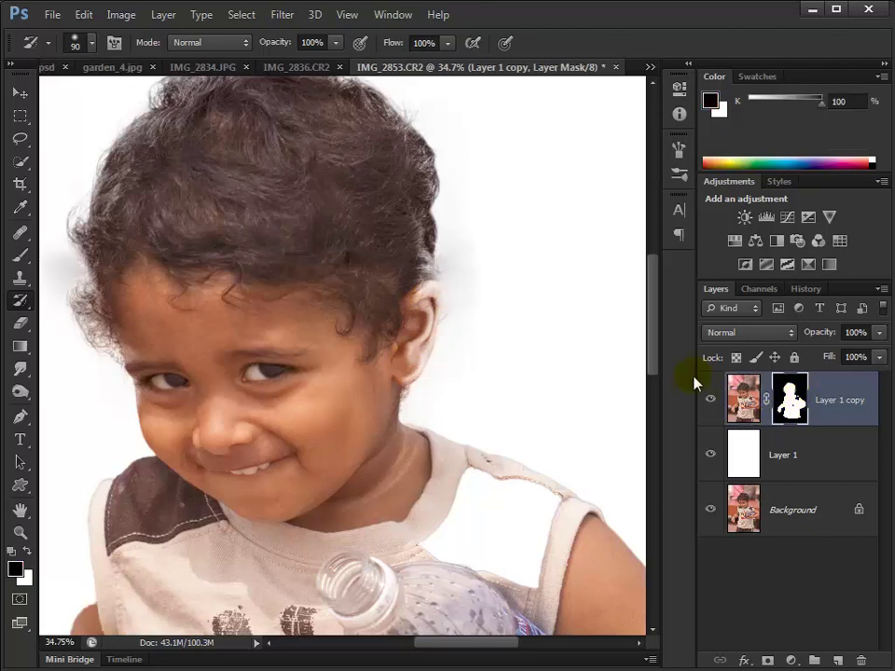
{"action": "left_click", "coordinate": [411, 330]}
{"action": "left_click", "coordinate": [19, 253]}
{"action": "left_click", "coordinate": [373, 322]}
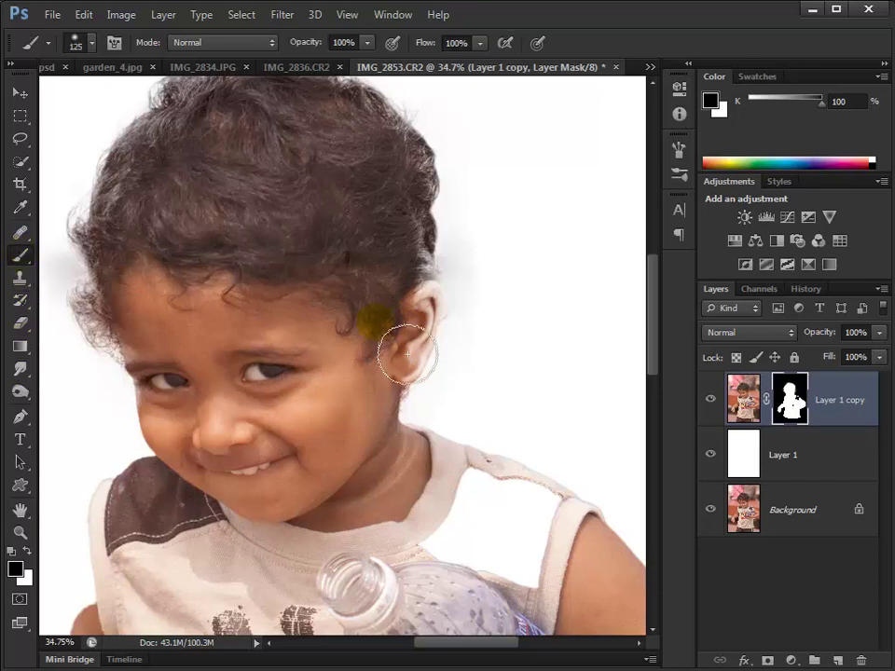
{"action": "mouse_move", "coordinate": [407, 353]}
{"action": "left_mouse_down"}
{"action": "mouse_move", "coordinate": [458, 338]}
{"action": "mouse_move", "coordinate": [453, 358]}
{"action": "mouse_move", "coordinate": [446, 345]}
{"action": "mouse_move", "coordinate": [456, 324]}
{"action": "mouse_move", "coordinate": [427, 409]}
{"action": "mouse_move", "coordinate": [457, 326]}
{"action": "mouse_move", "coordinate": [450, 430]}
{"action": "mouse_move", "coordinate": [486, 323]}
{"action": "mouse_move", "coordinate": [430, 310]}
{"action": "left_mouse_up"}
{"action": "key", "text": "x"}
{"action": "left_click_drag", "start_coordinate": [417, 258], "coordinate": [449, 290]}
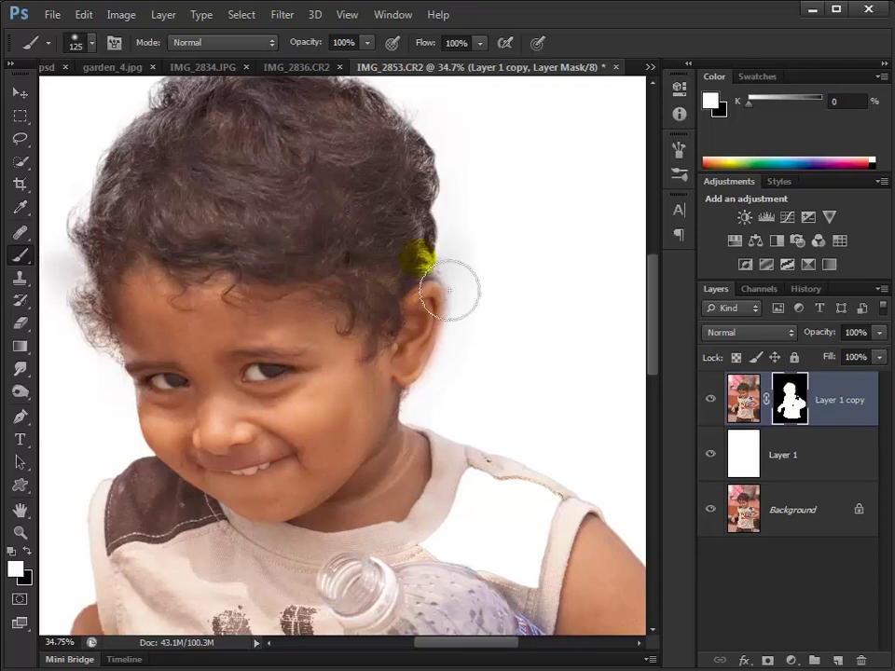
Reduce the brush to 80 px and touch up the mask in white where the ear meets the hair
{"action": "key", "text": "bracketleft"}
{"action": "key", "text": "bracketleft"}
{"action": "key", "text": "bracketleft"}
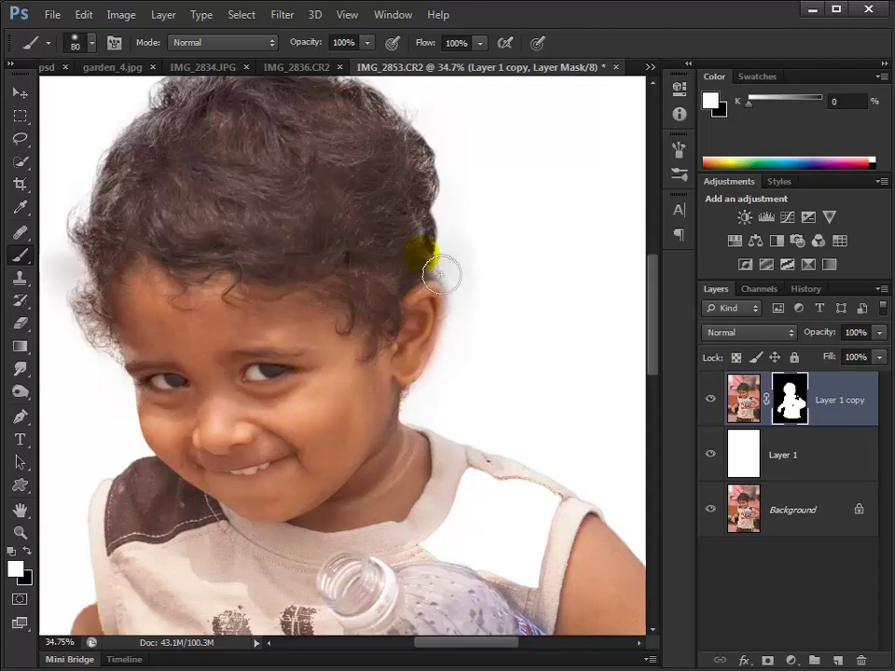
{"action": "mouse_move", "coordinate": [444, 284]}
{"action": "left_mouse_down"}
{"action": "mouse_move", "coordinate": [511, 382]}
{"action": "mouse_move", "coordinate": [505, 344]}
{"action": "left_mouse_up"}
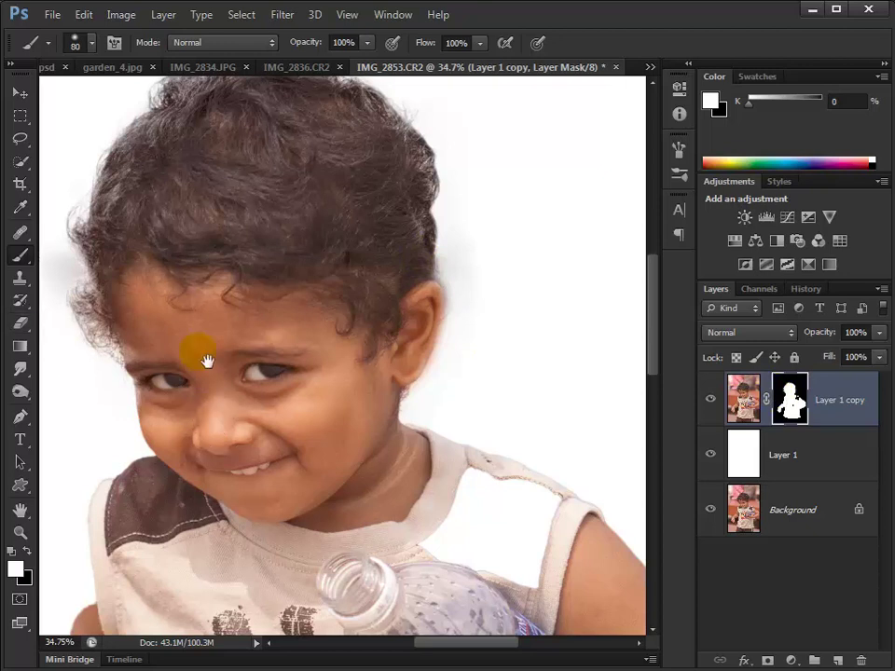
Paint black on the mask to remove the gray haze around both sides of the boy's hair
{"action": "scroll", "coordinate": [208, 361], "scroll_direction": "left", "scroll_amount": 3}
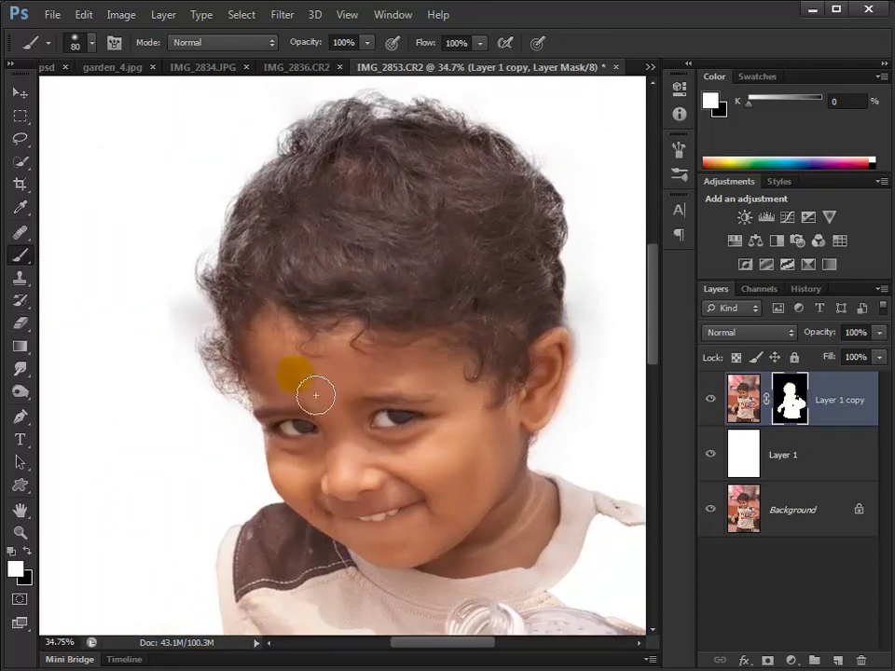
{"action": "key", "text": "x"}
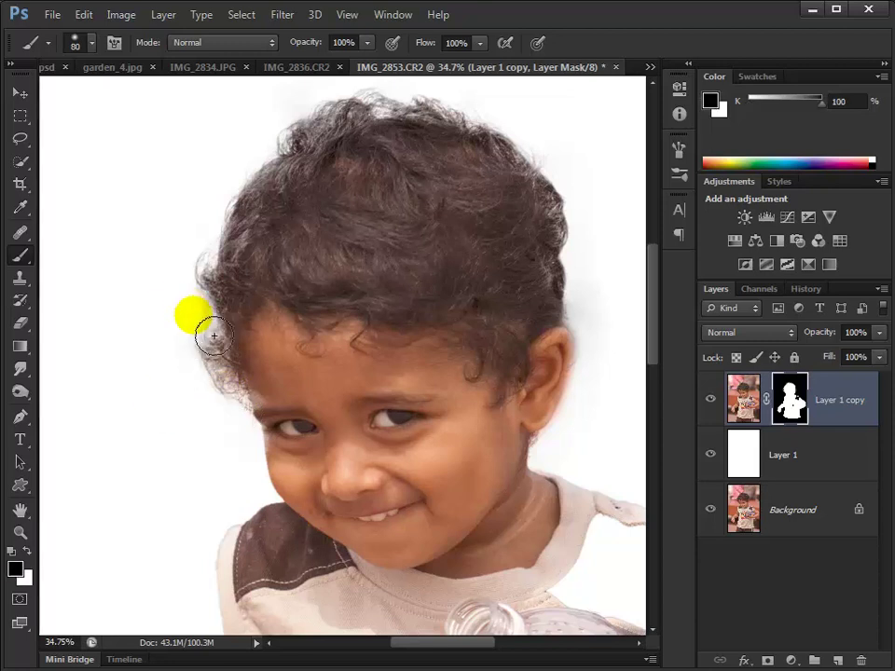
{"action": "scroll", "coordinate": [343, 164], "scroll_direction": "up", "scroll_amount": 3}
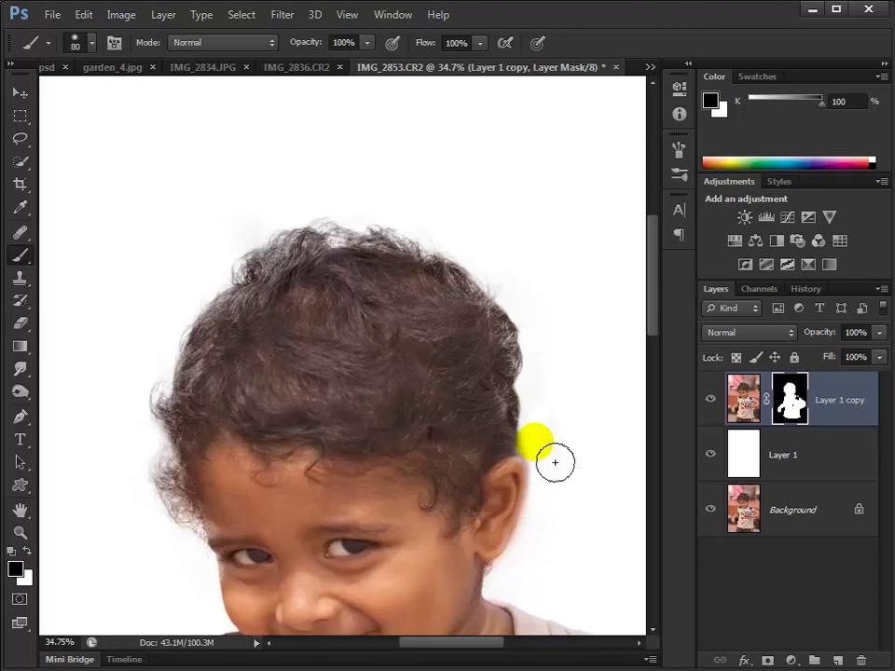
{"action": "left_click_drag", "start_coordinate": [547, 473], "coordinate": [500, 248]}
{"action": "left_click_drag", "start_coordinate": [255, 397], "coordinate": [349, 521]}
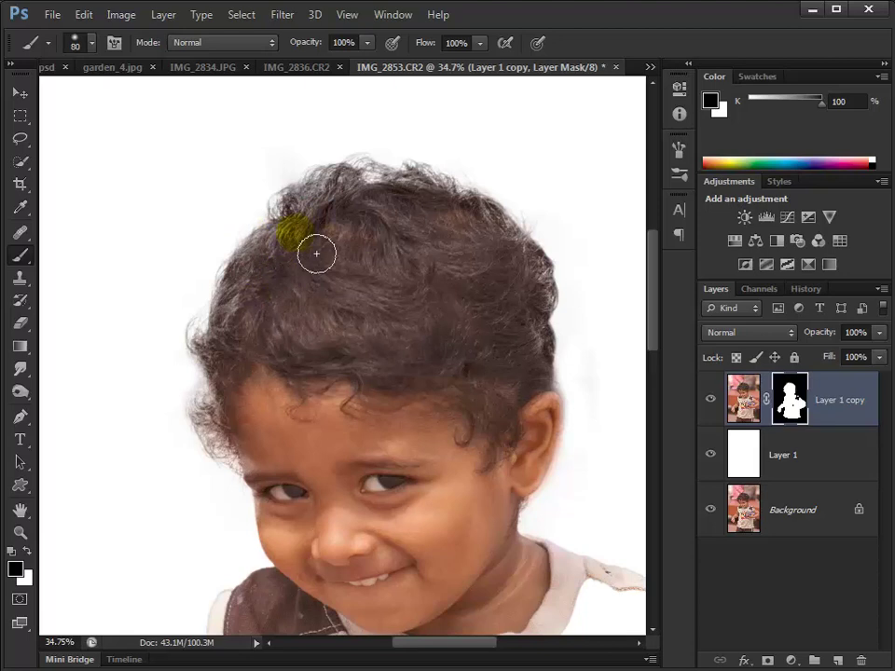
Paint white on the mask over the upper hair to restore its thin areas, then switch back to black
{"action": "left_click_drag", "start_coordinate": [316, 252], "coordinate": [289, 265]}
{"action": "key", "text": "x"}
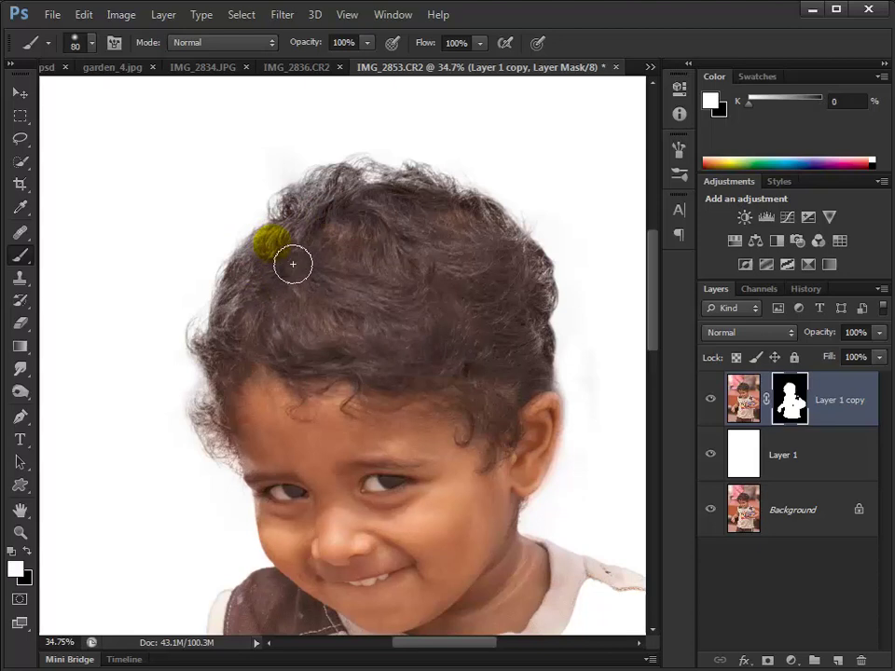
{"action": "mouse_move", "coordinate": [294, 265]}
{"action": "left_mouse_down"}
{"action": "mouse_move", "coordinate": [326, 235]}
{"action": "mouse_move", "coordinate": [274, 271]}
{"action": "mouse_move", "coordinate": [345, 227]}
{"action": "mouse_move", "coordinate": [343, 207]}
{"action": "mouse_move", "coordinate": [370, 227]}
{"action": "mouse_move", "coordinate": [351, 201]}
{"action": "mouse_move", "coordinate": [319, 234]}
{"action": "mouse_move", "coordinate": [328, 269]}
{"action": "mouse_move", "coordinate": [410, 220]}
{"action": "left_mouse_up"}
{"action": "mouse_move", "coordinate": [498, 238]}
{"action": "left_mouse_down"}
{"action": "mouse_move", "coordinate": [562, 291]}
{"action": "mouse_move", "coordinate": [567, 340]}
{"action": "mouse_move", "coordinate": [556, 312]}
{"action": "mouse_move", "coordinate": [553, 380]}
{"action": "mouse_move", "coordinate": [432, 358]}
{"action": "mouse_move", "coordinate": [273, 375]}
{"action": "mouse_move", "coordinate": [251, 327]}
{"action": "mouse_move", "coordinate": [233, 345]}
{"action": "mouse_move", "coordinate": [246, 341]}
{"action": "mouse_move", "coordinate": [249, 364]}
{"action": "mouse_move", "coordinate": [445, 343]}
{"action": "mouse_move", "coordinate": [402, 390]}
{"action": "mouse_move", "coordinate": [394, 391]}
{"action": "mouse_move", "coordinate": [601, 325]}
{"action": "mouse_move", "coordinate": [608, 298]}
{"action": "mouse_move", "coordinate": [590, 282]}
{"action": "mouse_move", "coordinate": [586, 340]}
{"action": "mouse_move", "coordinate": [595, 299]}
{"action": "mouse_move", "coordinate": [451, 263]}
{"action": "left_mouse_up"}
{"action": "key", "text": "x"}
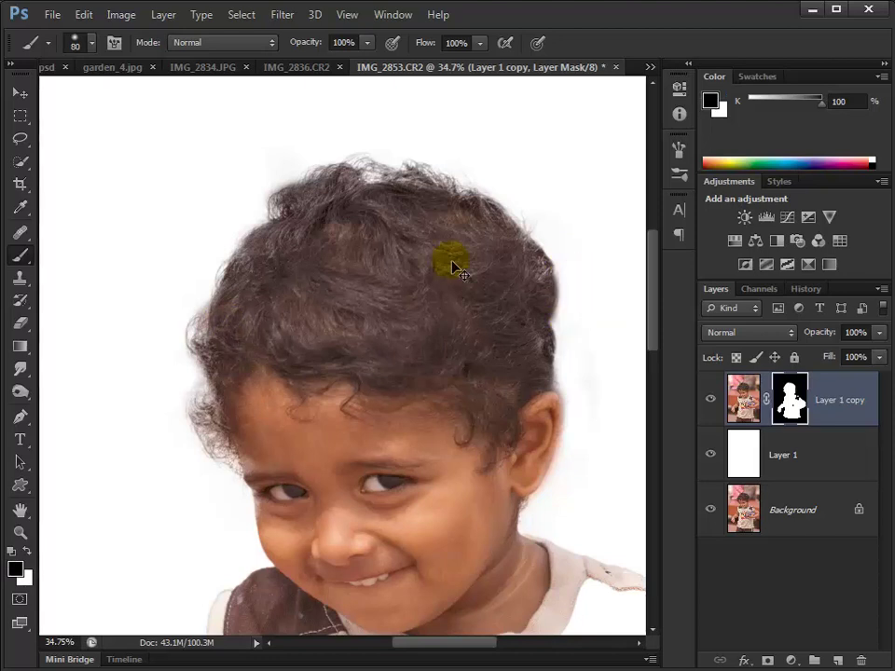
Apply the layer mask of Layer 1 copy permanently to the layer
{"action": "key", "text": "ctrl+minus"}
{"action": "key", "text": "ctrl+minus"}
{"action": "key", "text": "ctrl+minus"}
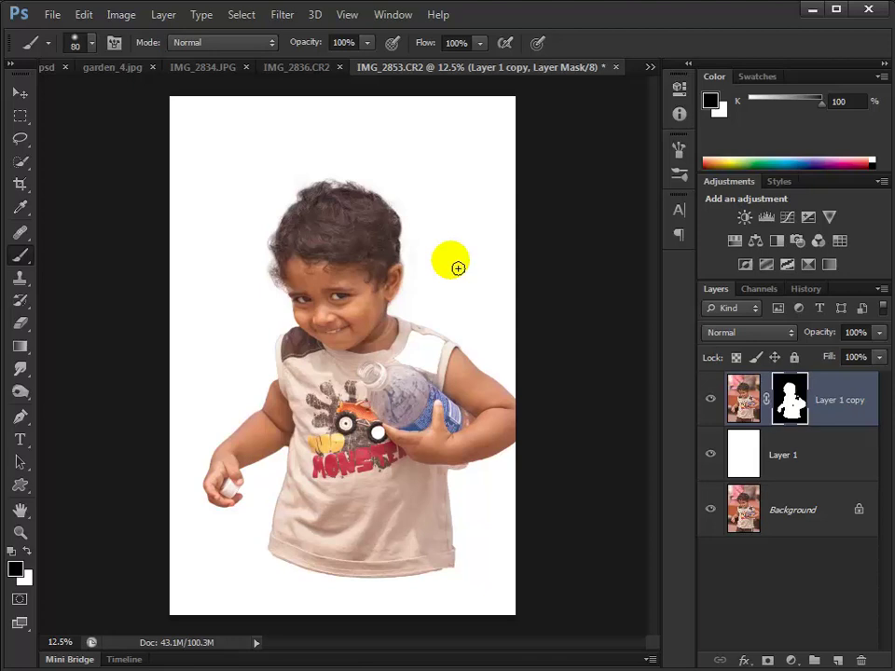
{"action": "left_click", "coordinate": [749, 417]}
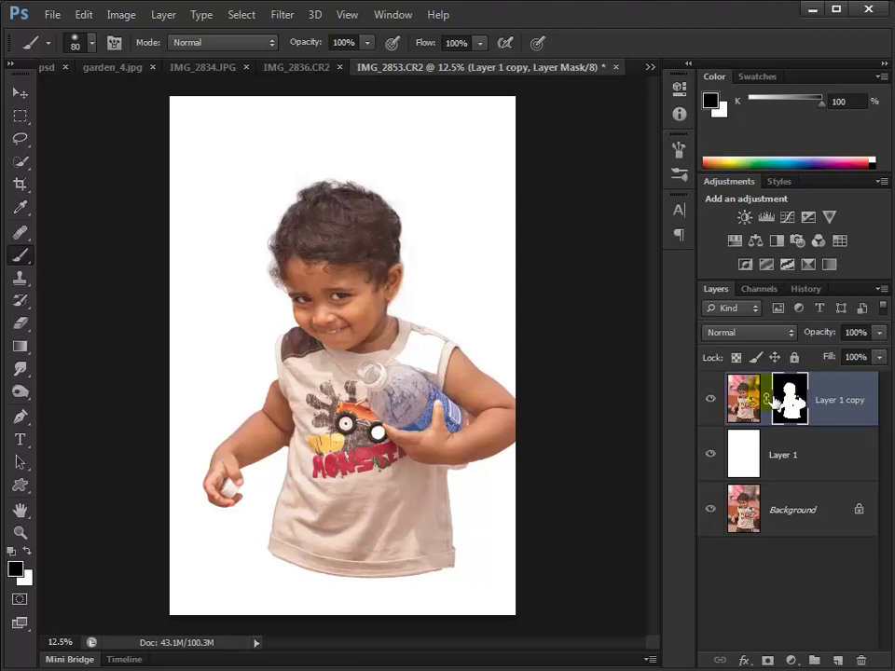
{"action": "right_click", "coordinate": [786, 397]}
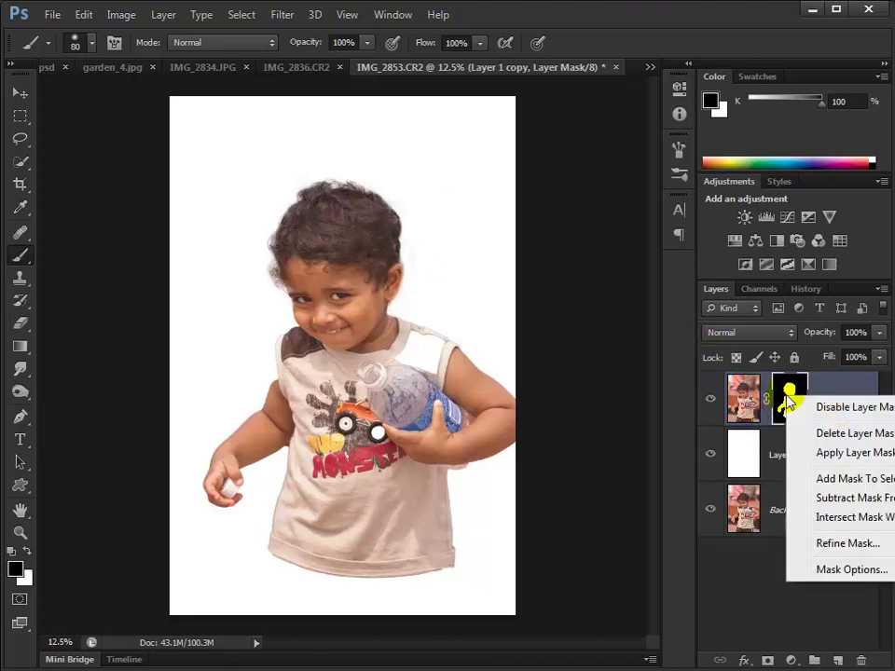
{"action": "left_click", "coordinate": [861, 454]}
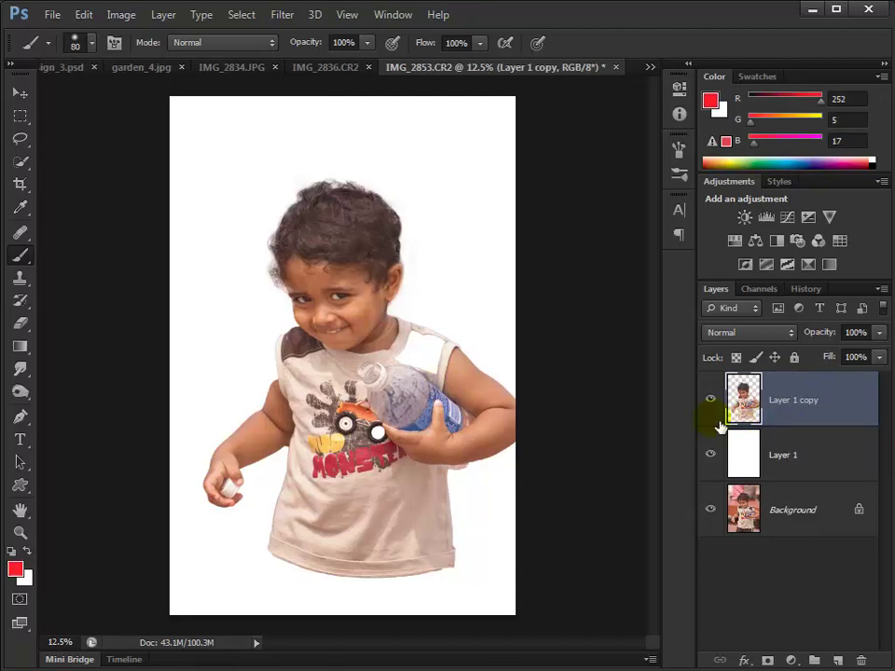
Start Puppet Warp on Layer 1 copy and try placing pins around the boy's neck below the ear
{"action": "left_click", "coordinate": [82, 16]}
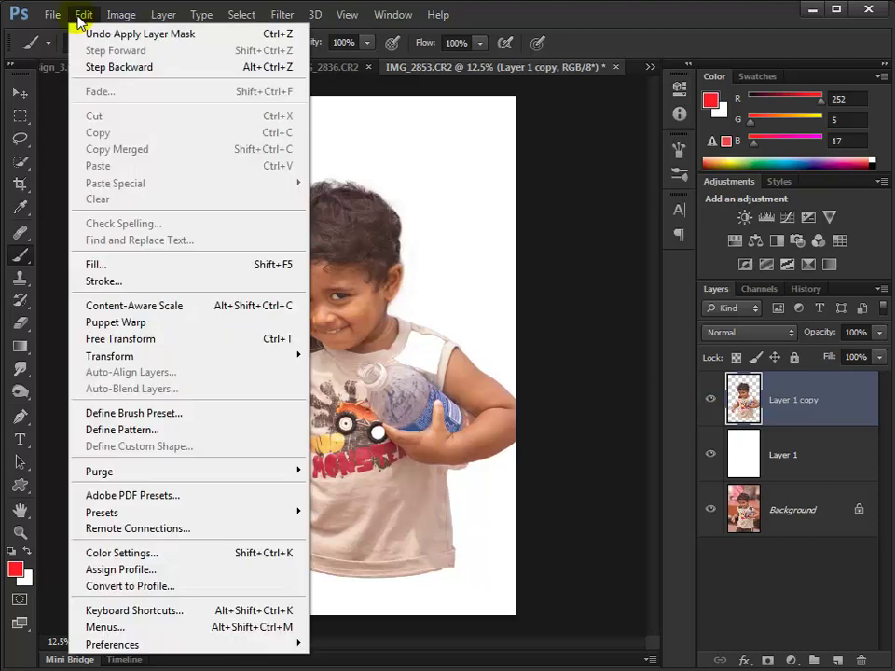
{"action": "left_click", "coordinate": [132, 330]}
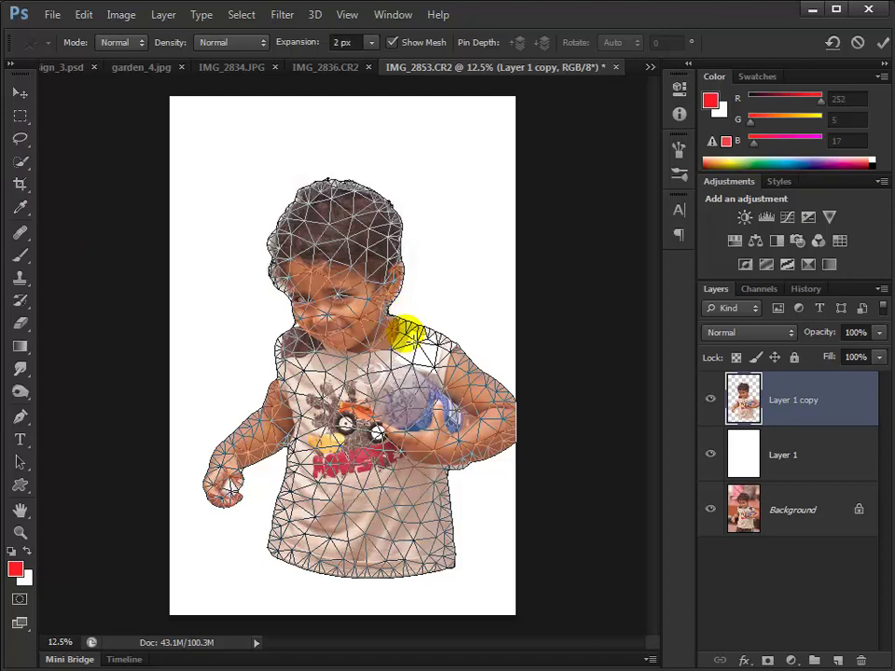
{"action": "left_click", "coordinate": [378, 338]}
{"action": "left_click", "coordinate": [377, 336]}
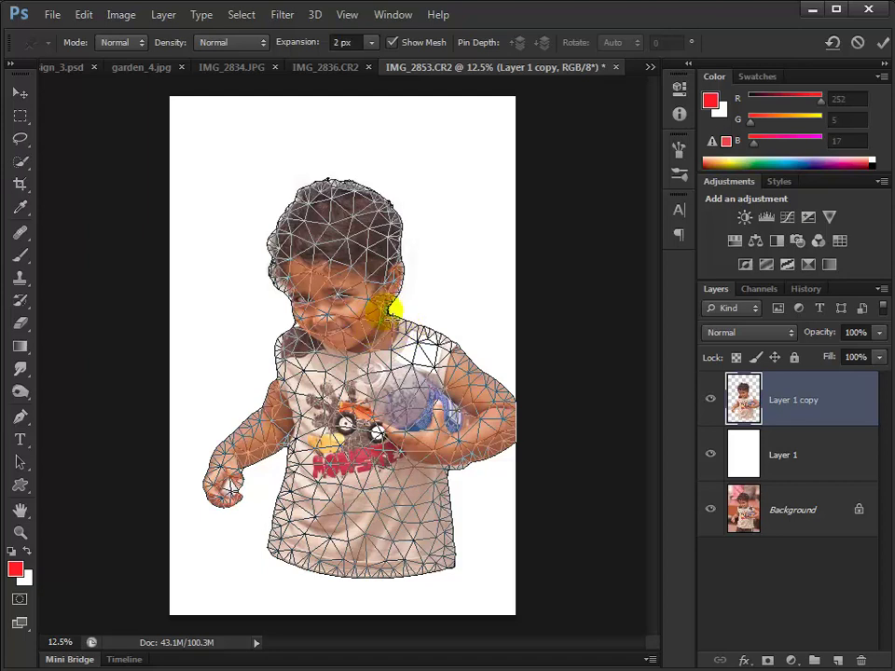
{"action": "left_click", "coordinate": [395, 313]}
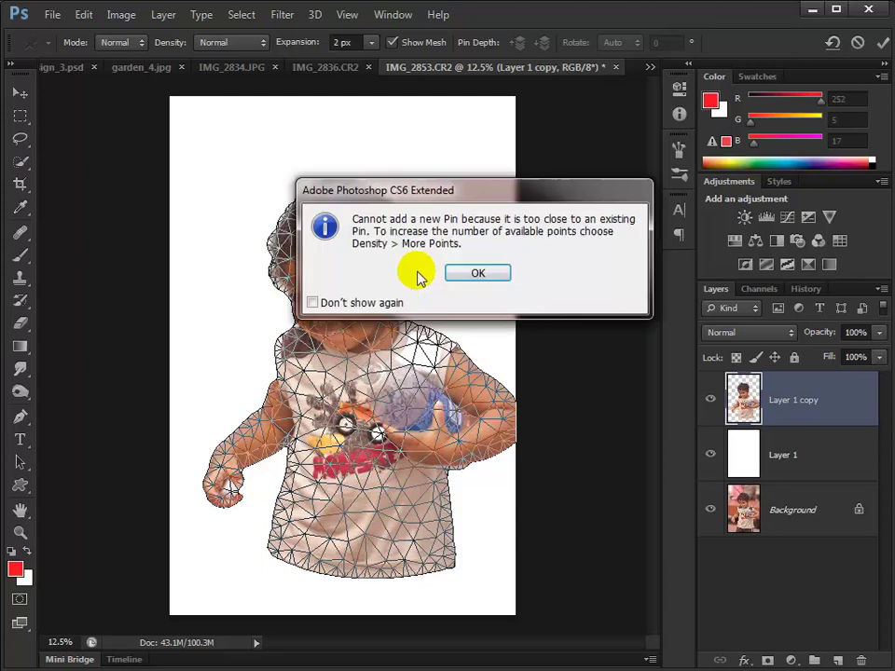
{"action": "left_click", "coordinate": [477, 272]}
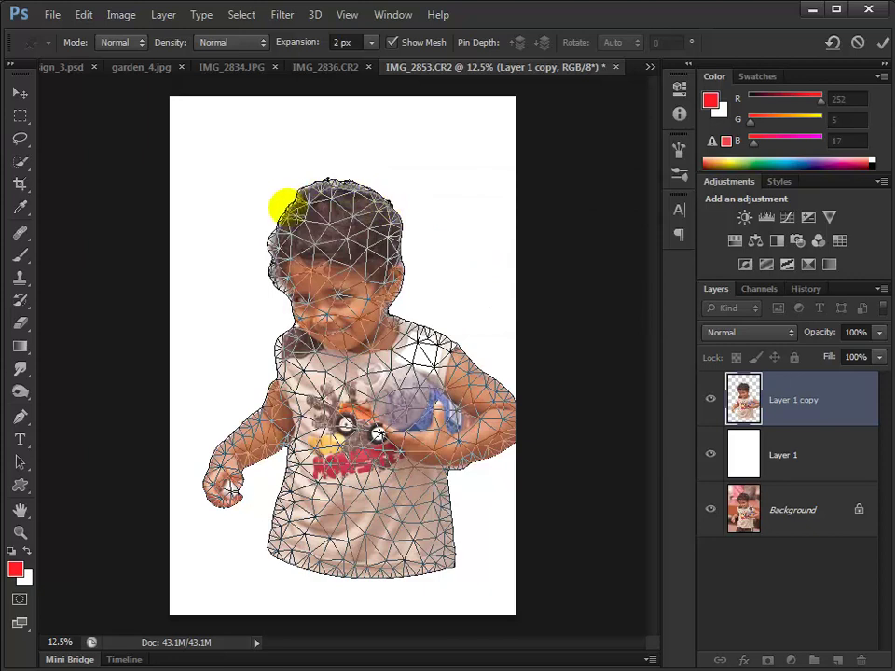
Place Puppet Warp pins around the hair outline, on both sides of the neck and on both shoulders
{"action": "left_click", "coordinate": [278, 218]}
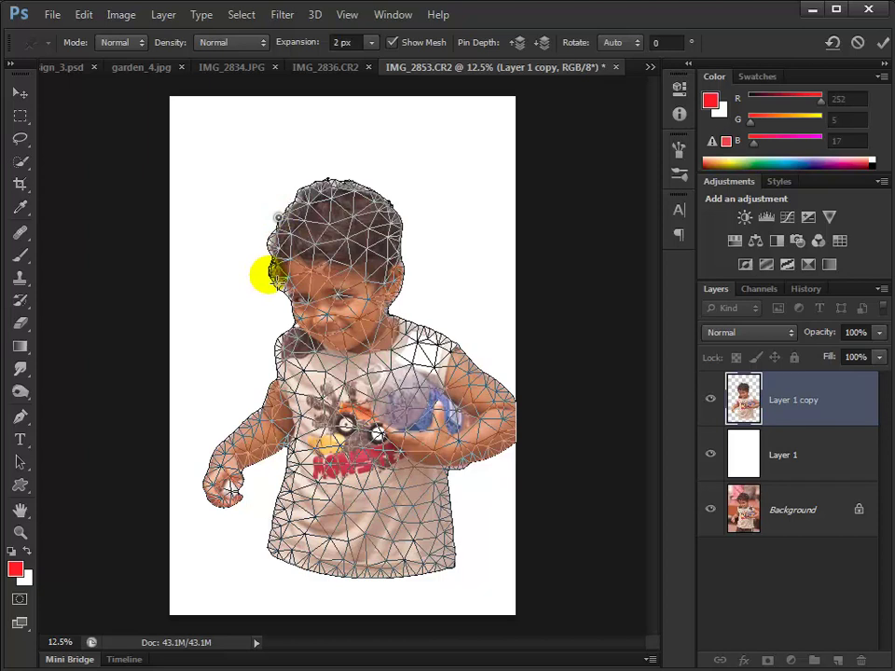
{"action": "left_click", "coordinate": [268, 274]}
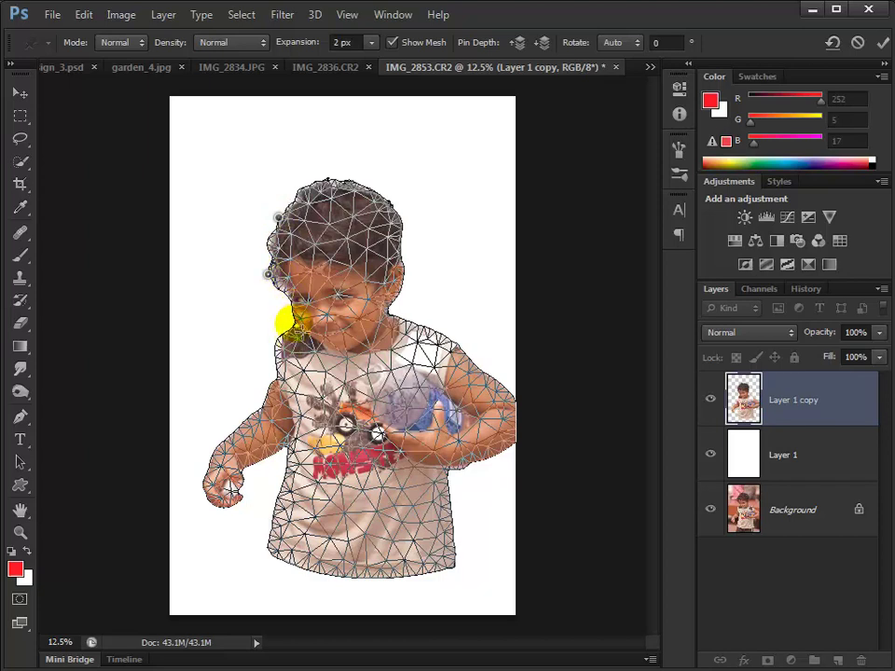
{"action": "left_click", "coordinate": [289, 327]}
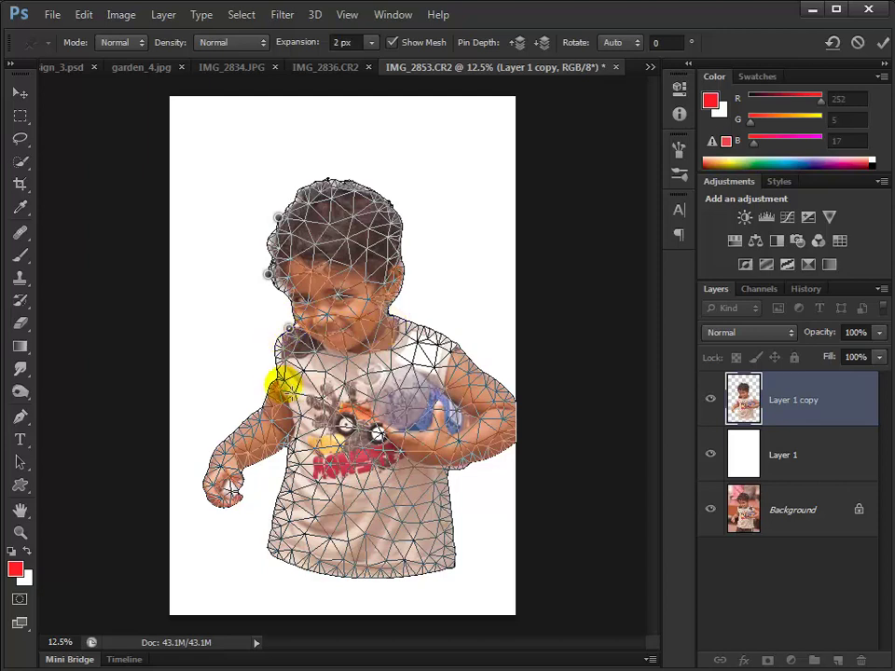
{"action": "left_click", "coordinate": [277, 378]}
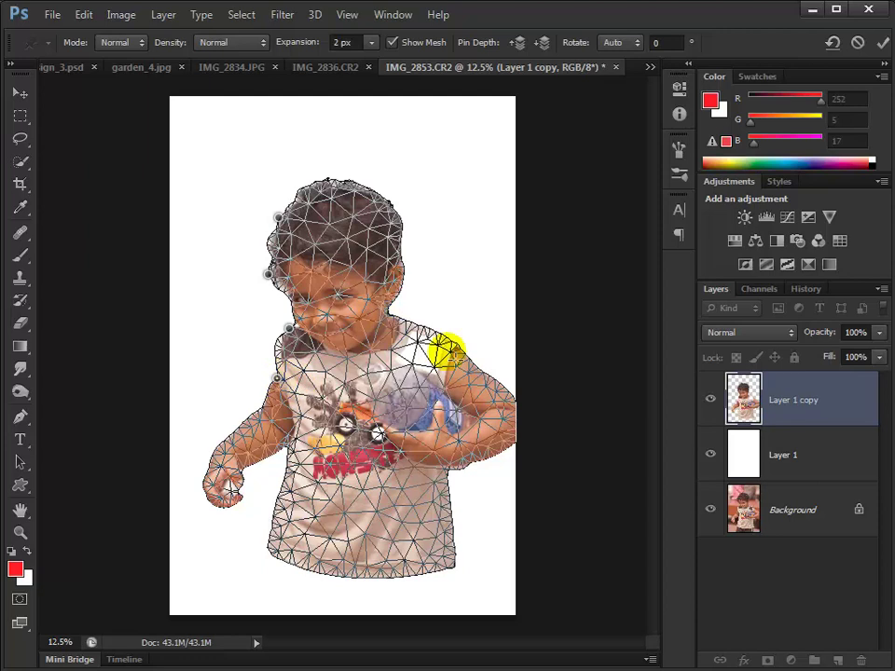
{"action": "left_click", "coordinate": [454, 349]}
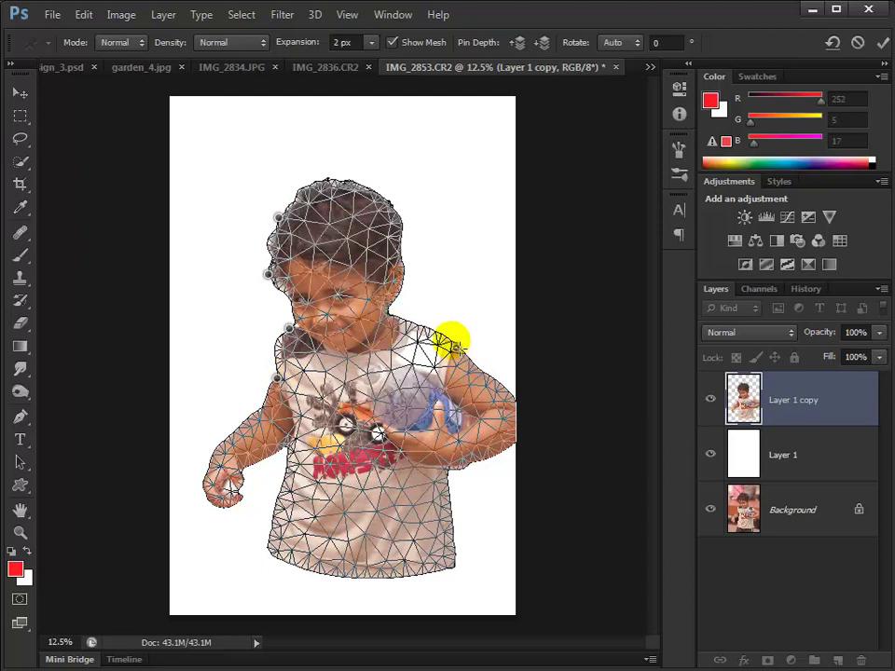
{"action": "left_click", "coordinate": [388, 313]}
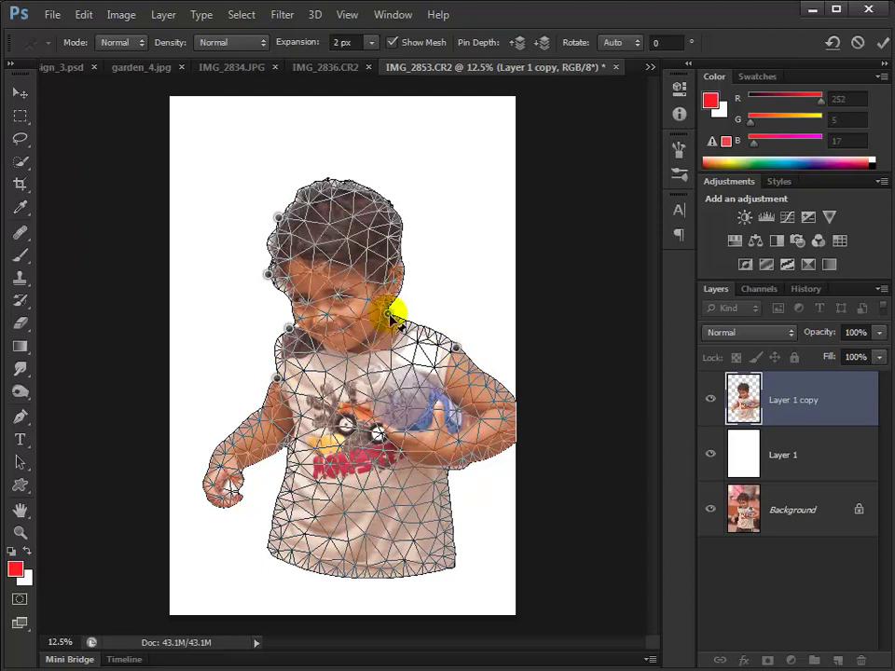
{"action": "left_click", "coordinate": [399, 238]}
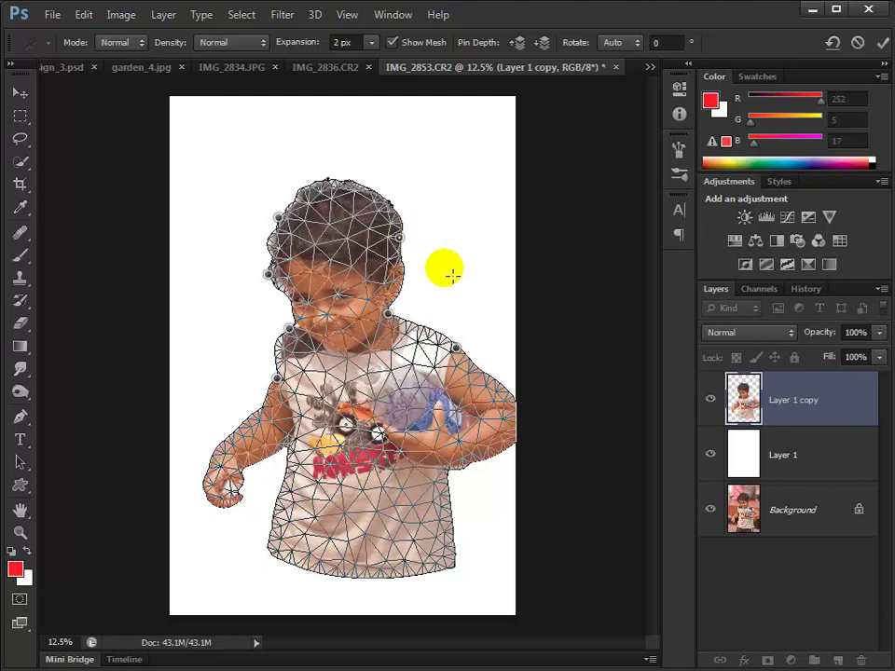
{"action": "left_click", "coordinate": [354, 180]}
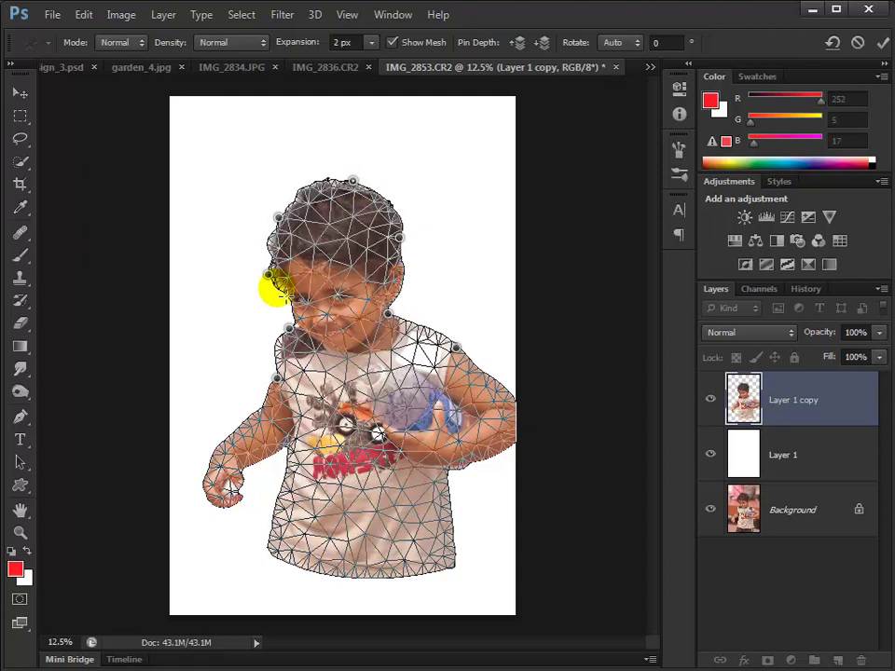
Move the Puppet Warp pins beside the boy's face and on the neck below the ear slightly outward to reshape the head
{"action": "mouse_move", "coordinate": [269, 275]}
{"action": "left_mouse_down"}
{"action": "mouse_move", "coordinate": [280, 270]}
{"action": "mouse_move", "coordinate": [263, 276]}
{"action": "left_mouse_up"}
{"action": "left_click", "coordinate": [390, 313]}
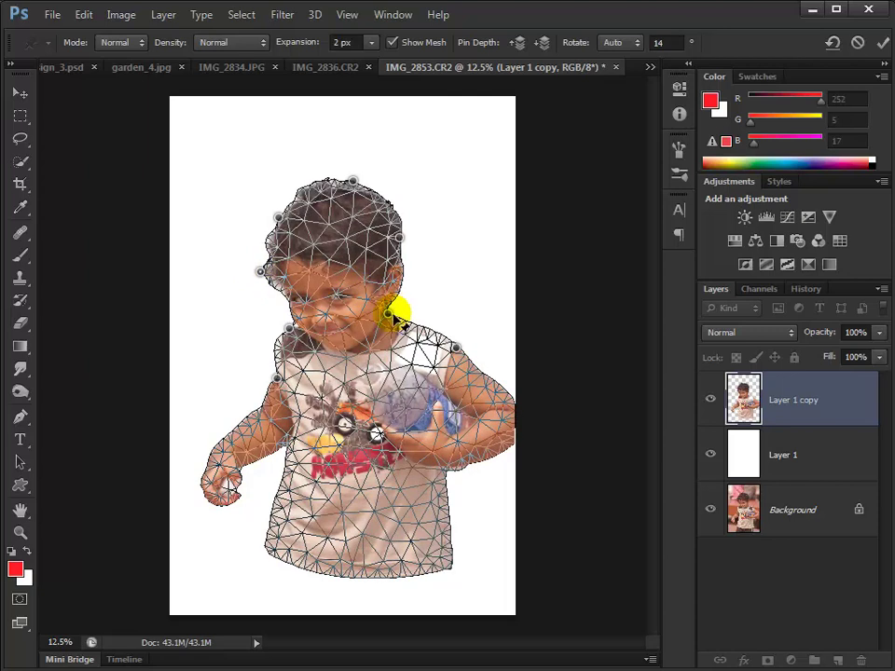
{"action": "left_click_drag", "start_coordinate": [393, 317], "coordinate": [401, 305]}
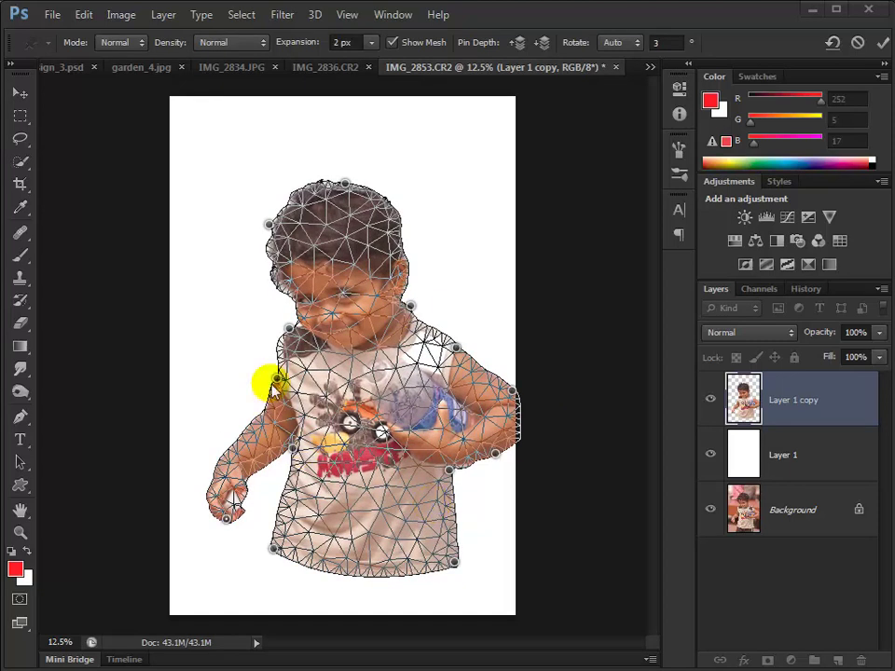
With pins holding the arms and shirt edges, swing the boy's lowered hand up to shoulder height and commit the Puppet Warp
{"action": "left_click", "coordinate": [228, 516]}
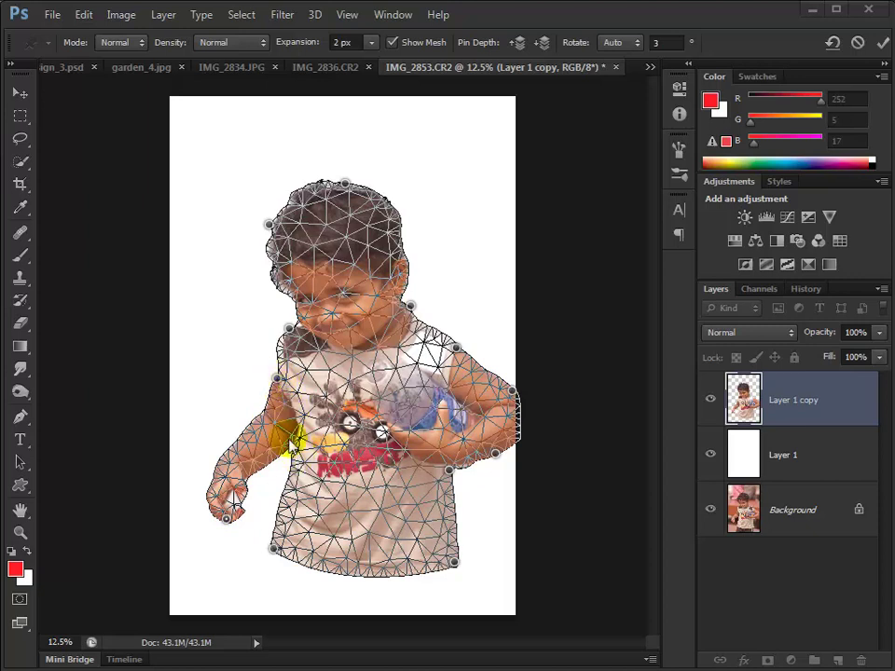
{"action": "left_click", "coordinate": [450, 471]}
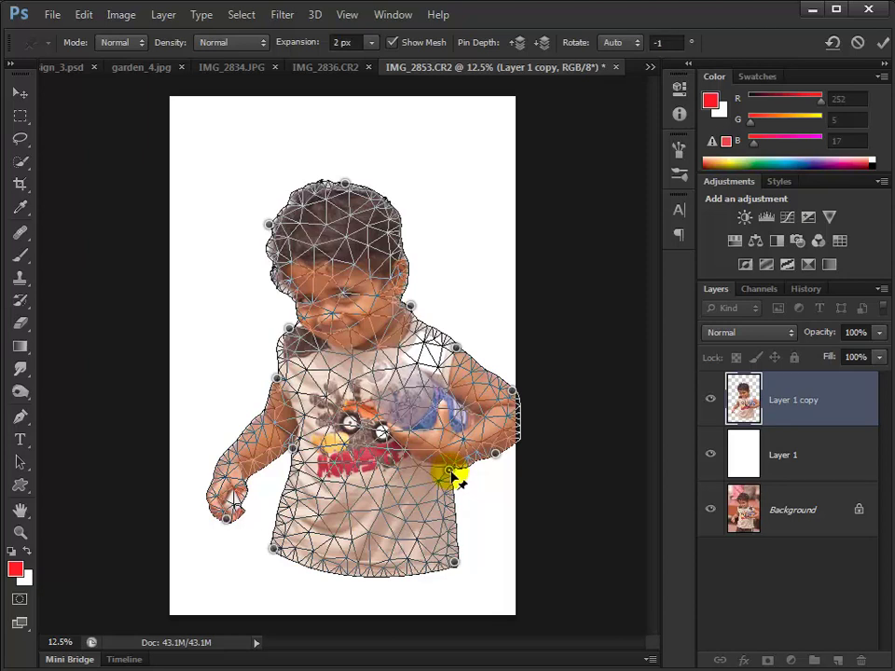
{"action": "left_click", "coordinate": [228, 523]}
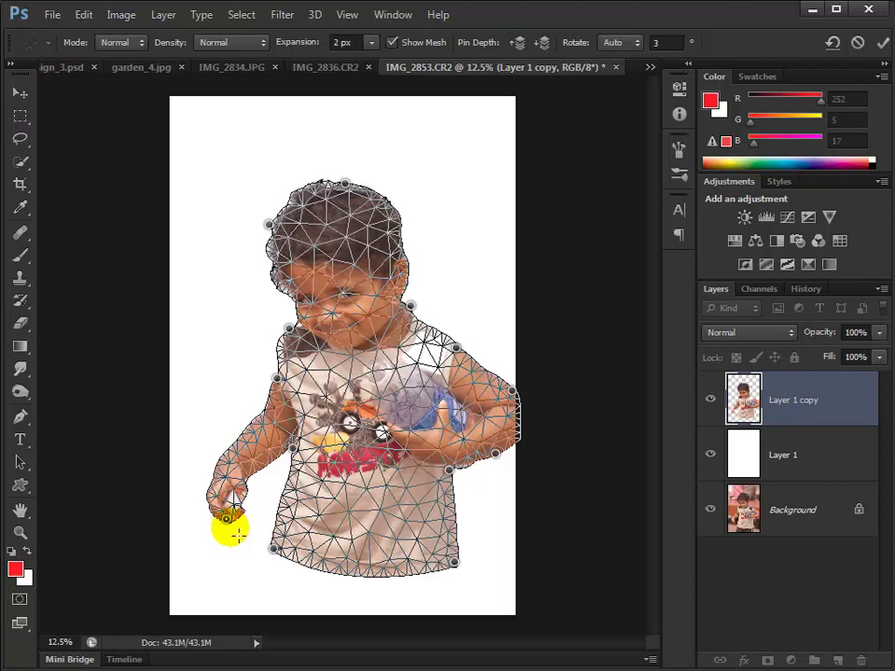
{"action": "left_click_drag", "start_coordinate": [229, 523], "coordinate": [190, 340]}
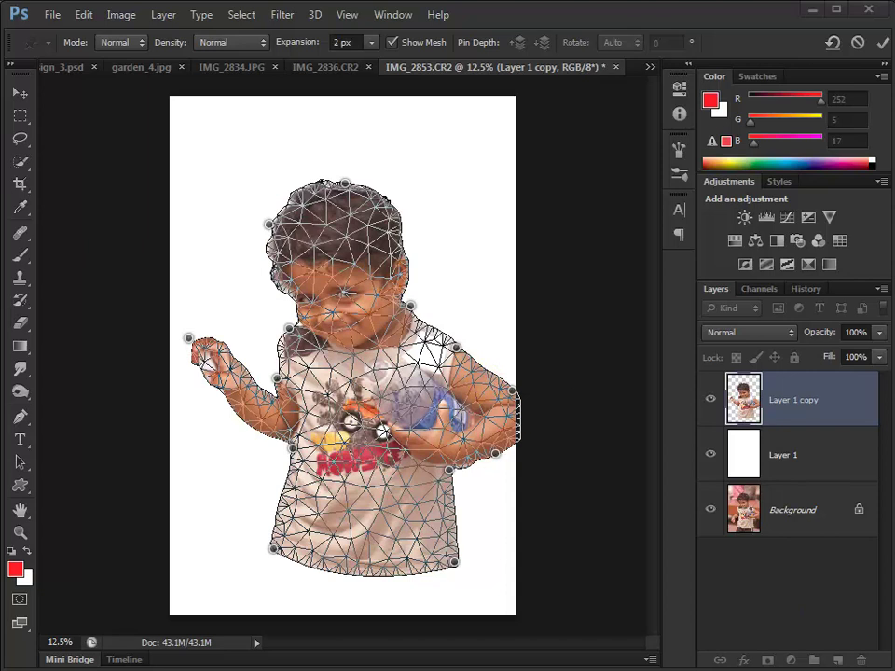
{"action": "left_click", "coordinate": [882, 44]}
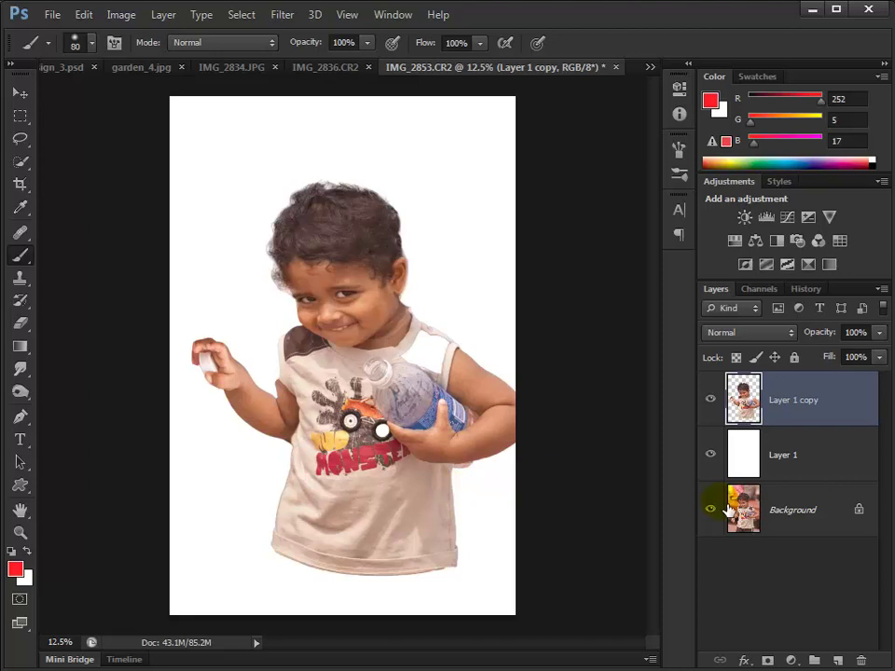
Compare the boy before and after the warp by switching between the Apply Layer Mask and Puppet Warp history states
{"action": "left_click", "coordinate": [807, 290]}
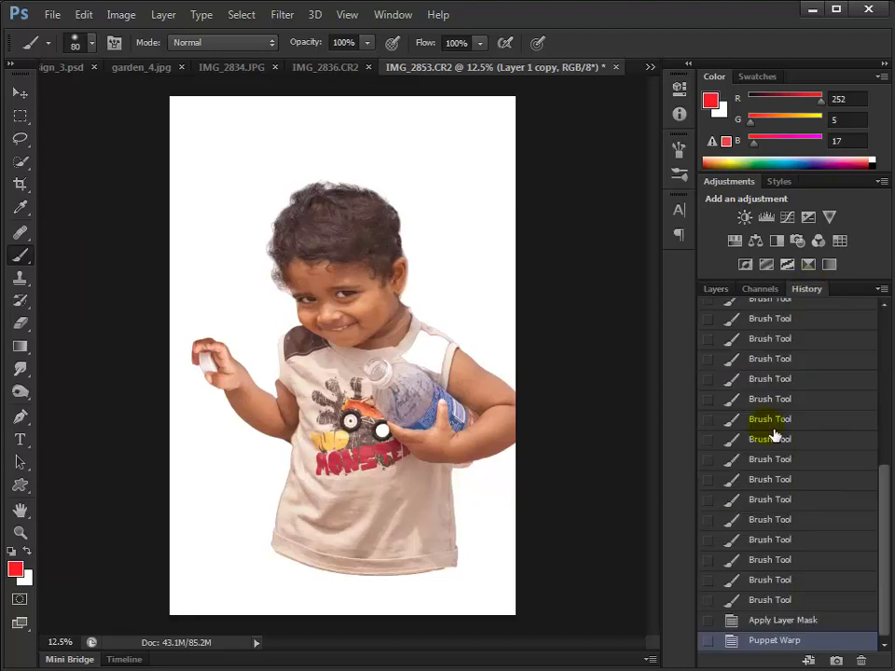
{"action": "left_click", "coordinate": [768, 625]}
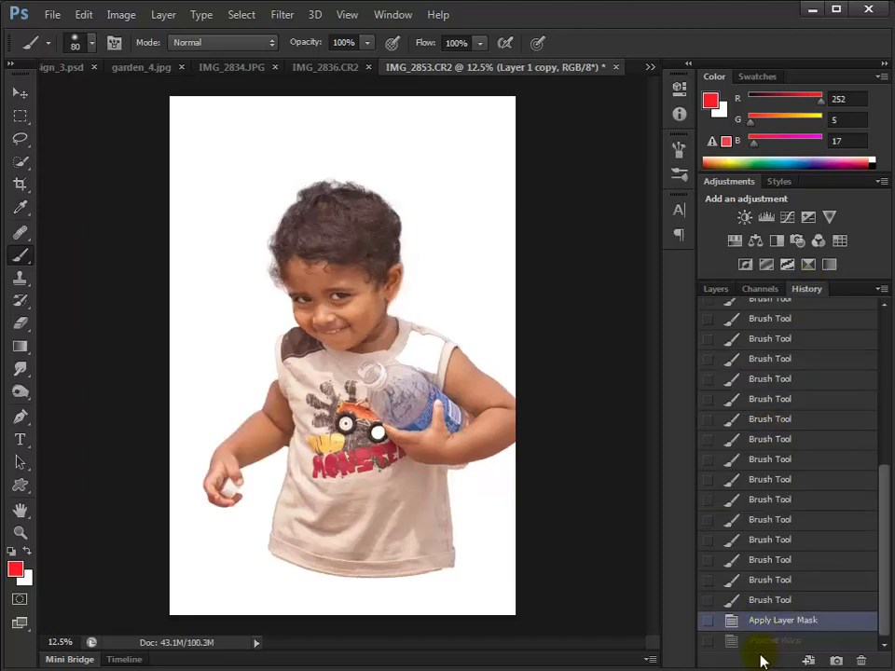
{"action": "left_click", "coordinate": [772, 643]}
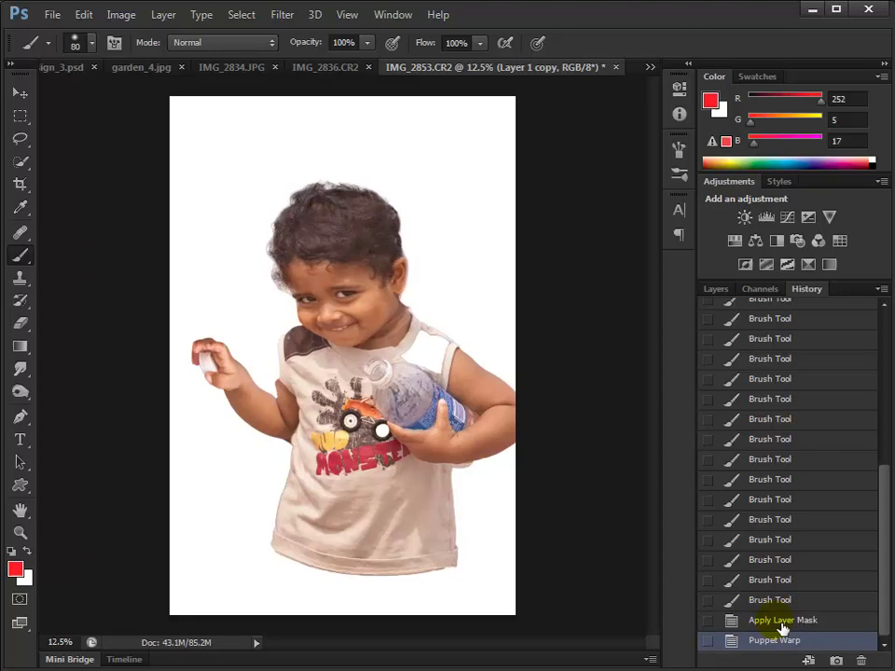
{"action": "left_click", "coordinate": [778, 624]}
{"action": "left_click", "coordinate": [776, 643]}
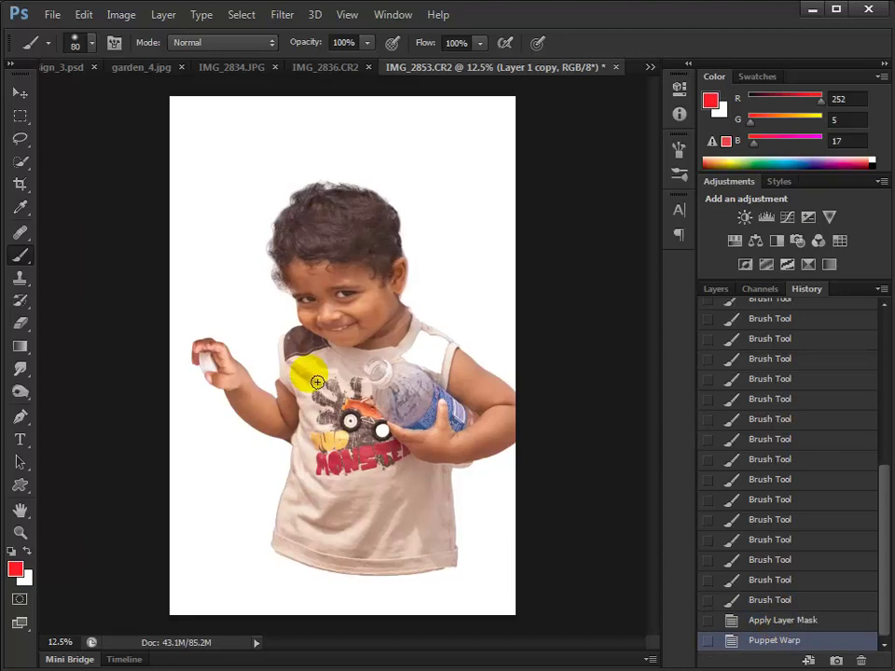